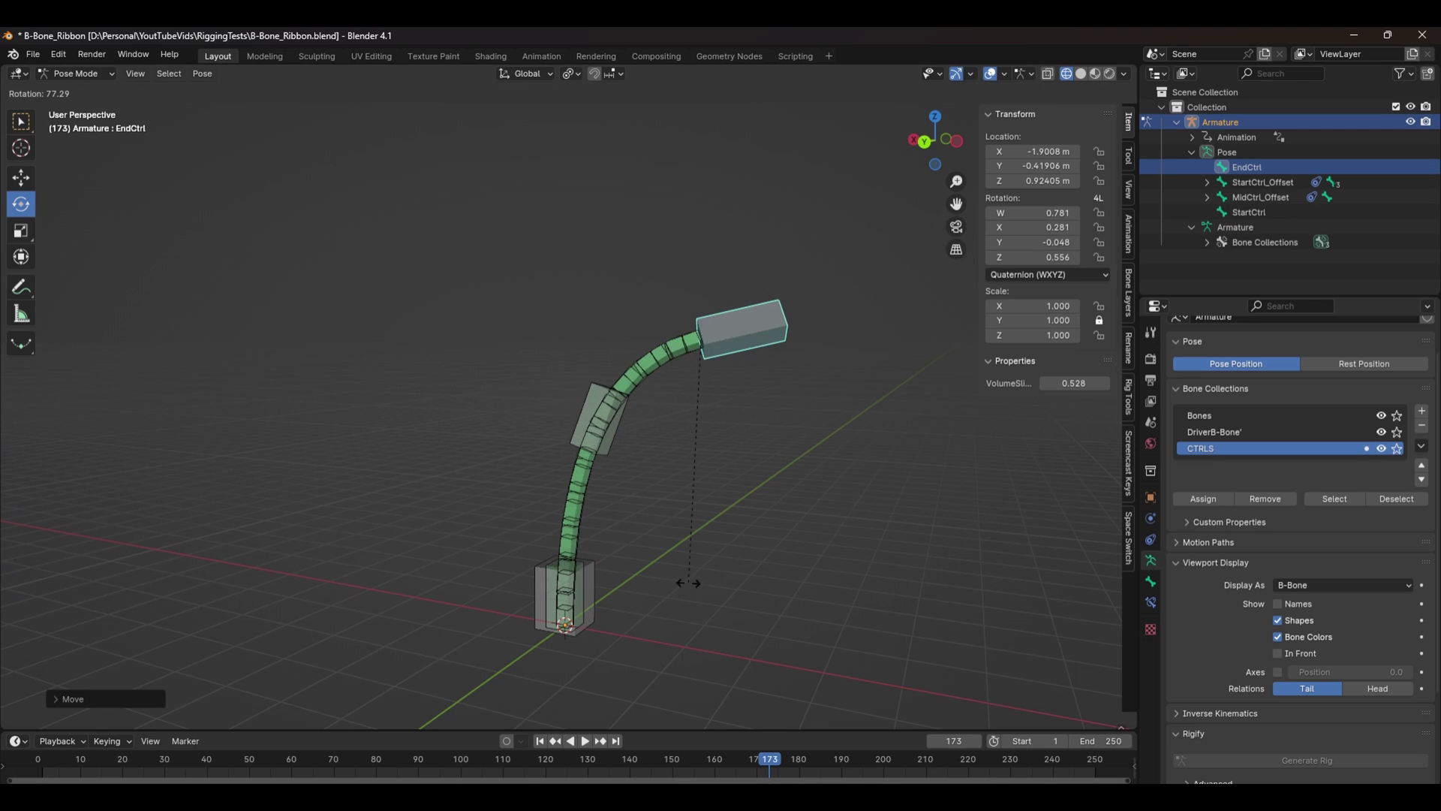
Step: Move the middle control bone away from the curve to bend the ribbon armature through a new point
left_click(625, 453)
left_click(604, 434)
key("g")
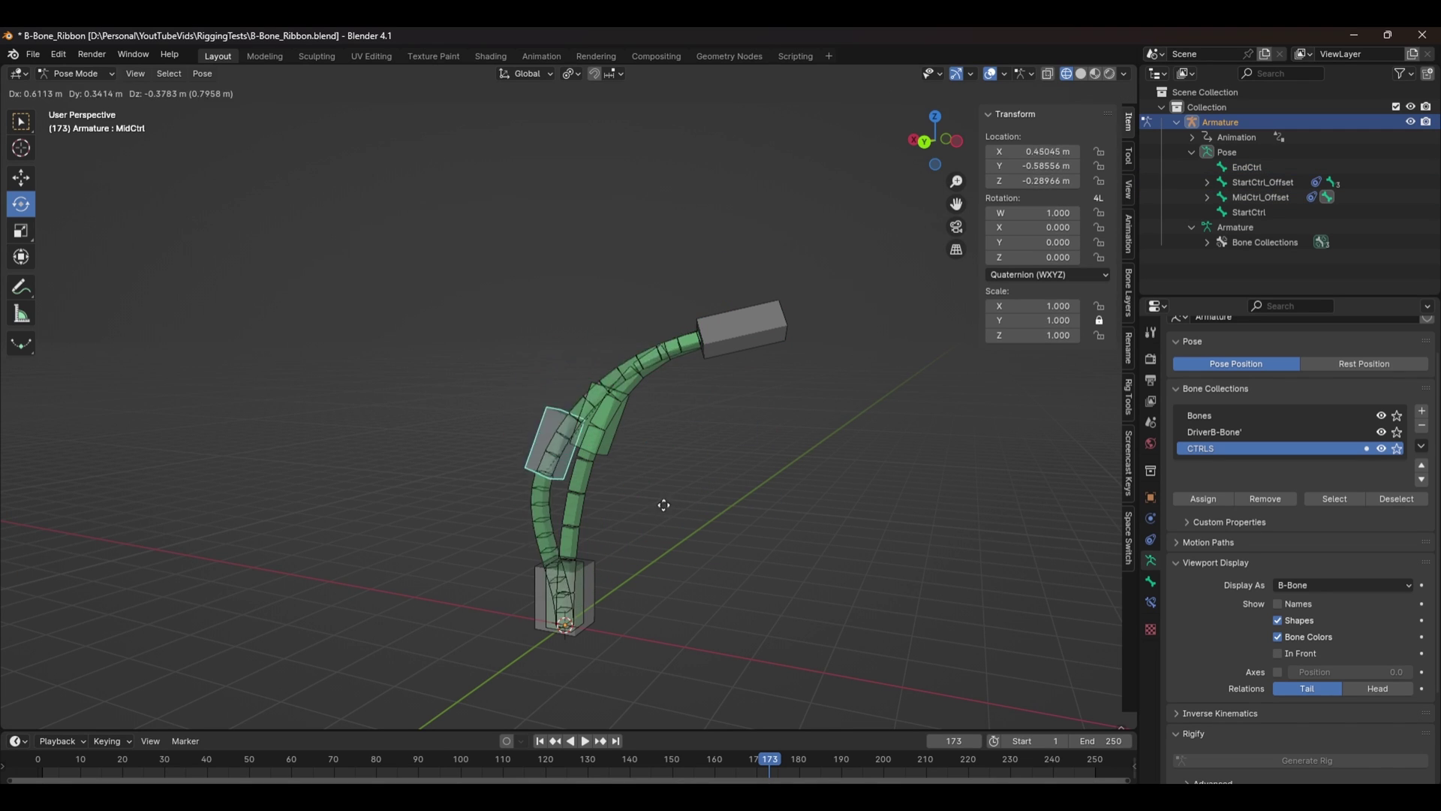
left_click(570, 398)
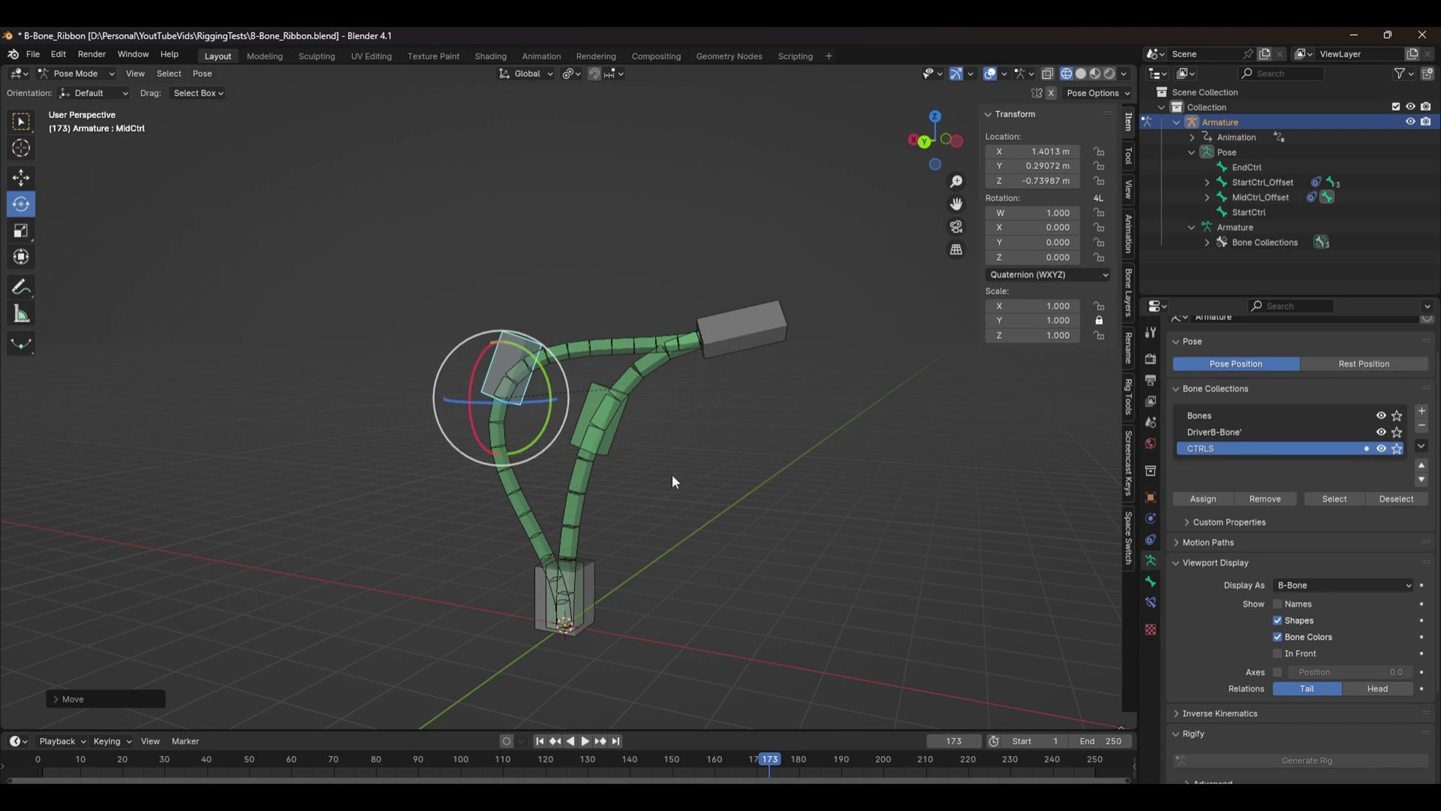
key("g")
key("Escape")
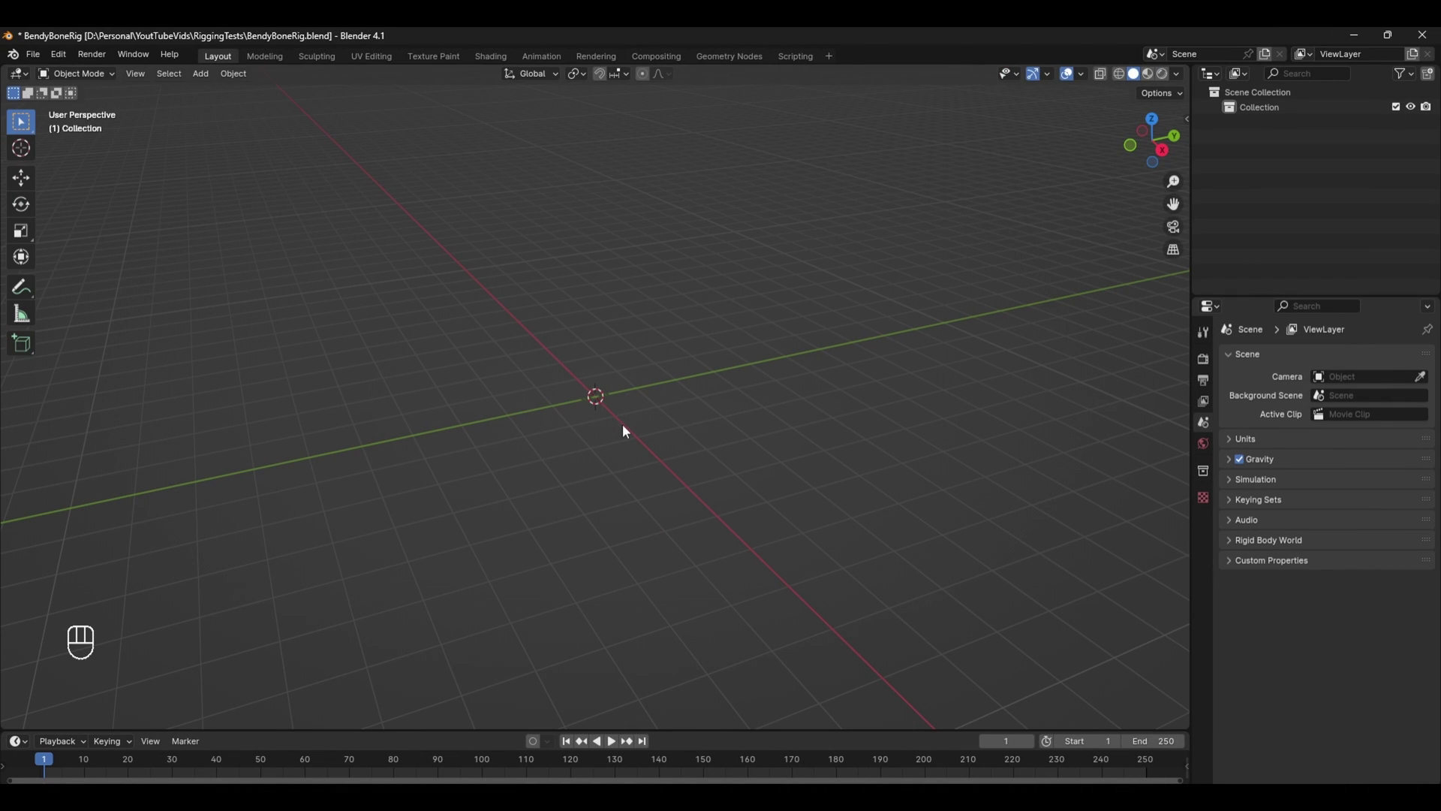
Step: Add an armature at the origin of the empty BendyBoneRig scene, seen from the front
key("KP_1")
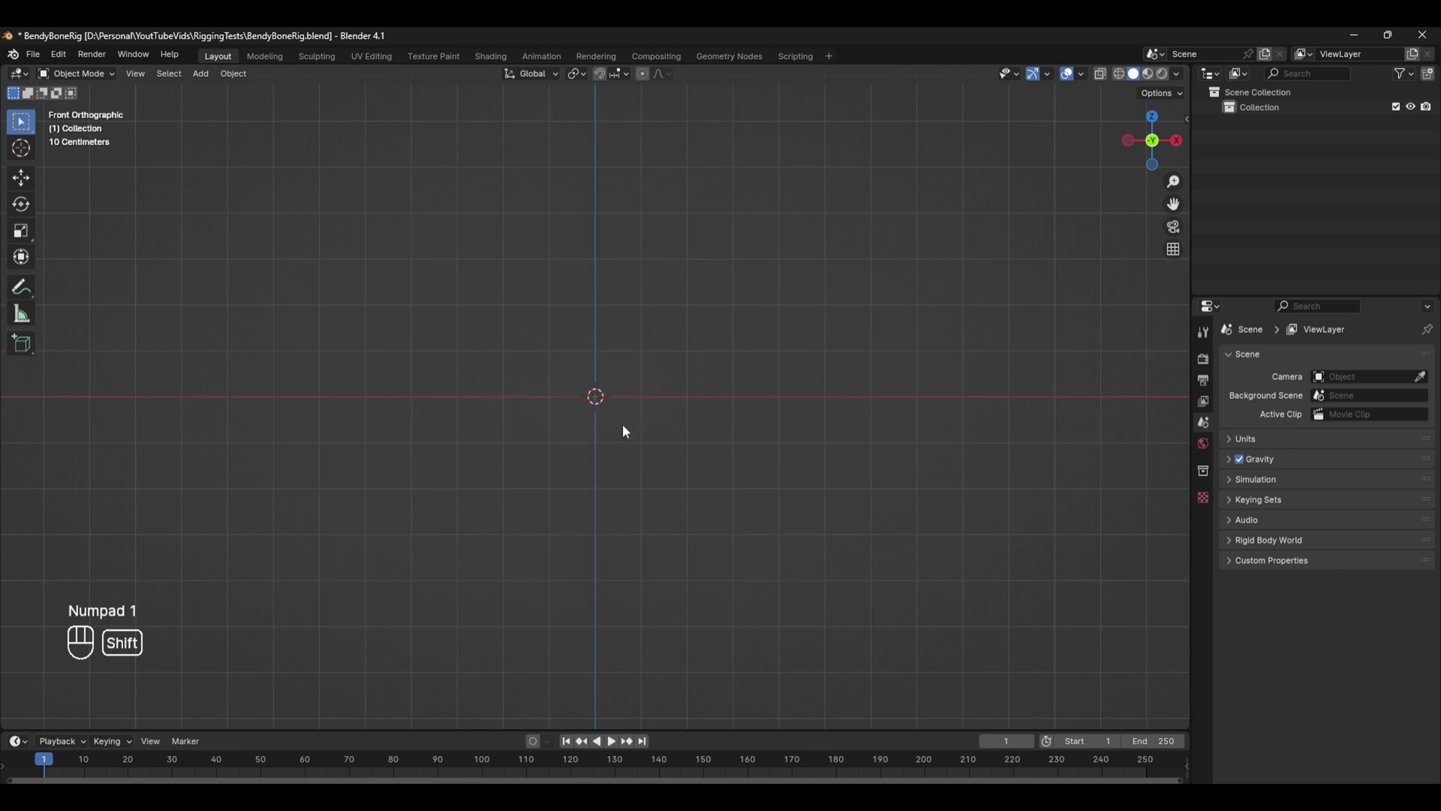
key("shift+a")
mouse_move(598, 424)
left_click(685, 424)
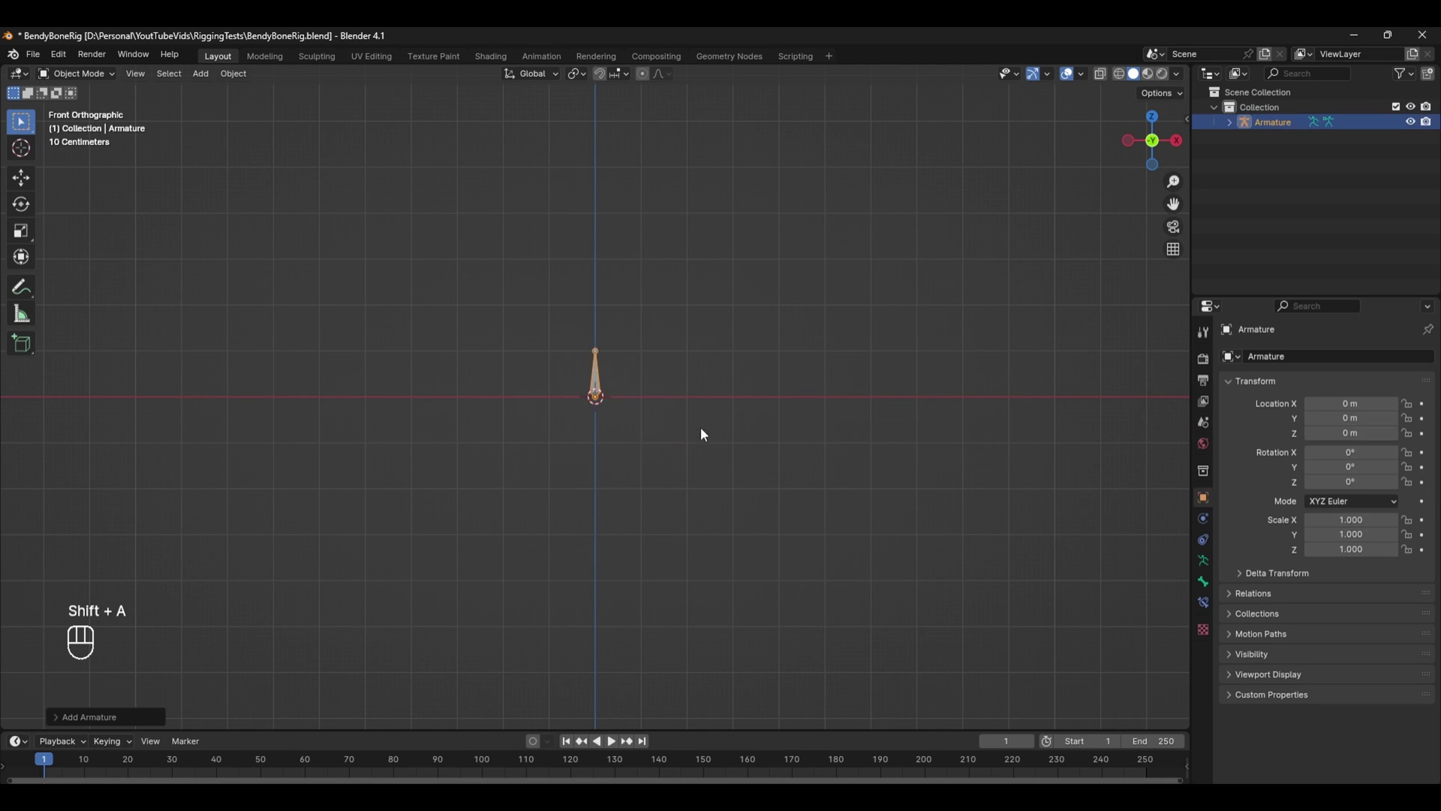
Step: In Edit Mode, lengthen the armature's bone by moving its tip straight up along global Z
scroll(665, 421, "up", 5)
key("Tab")
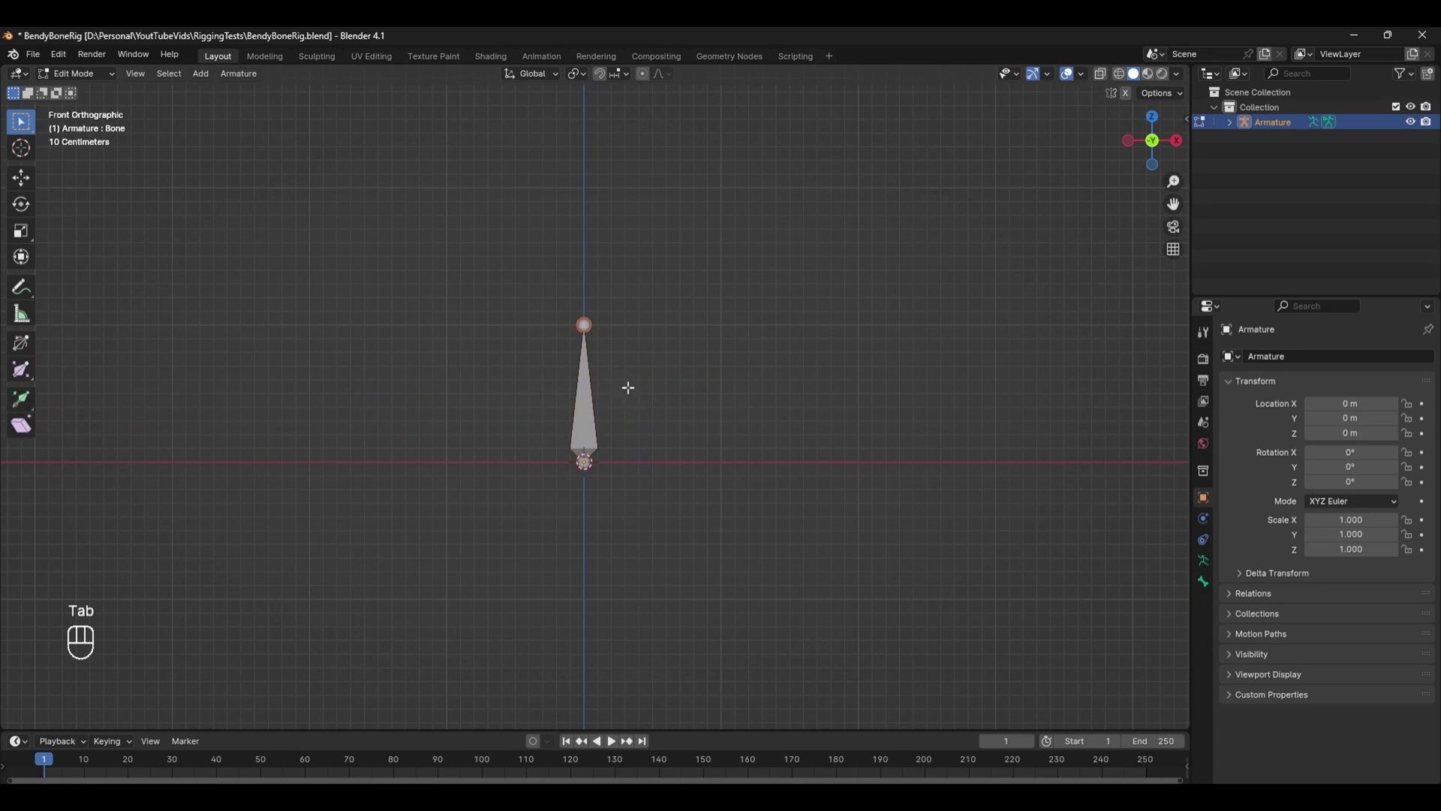
key("g")
key("z")
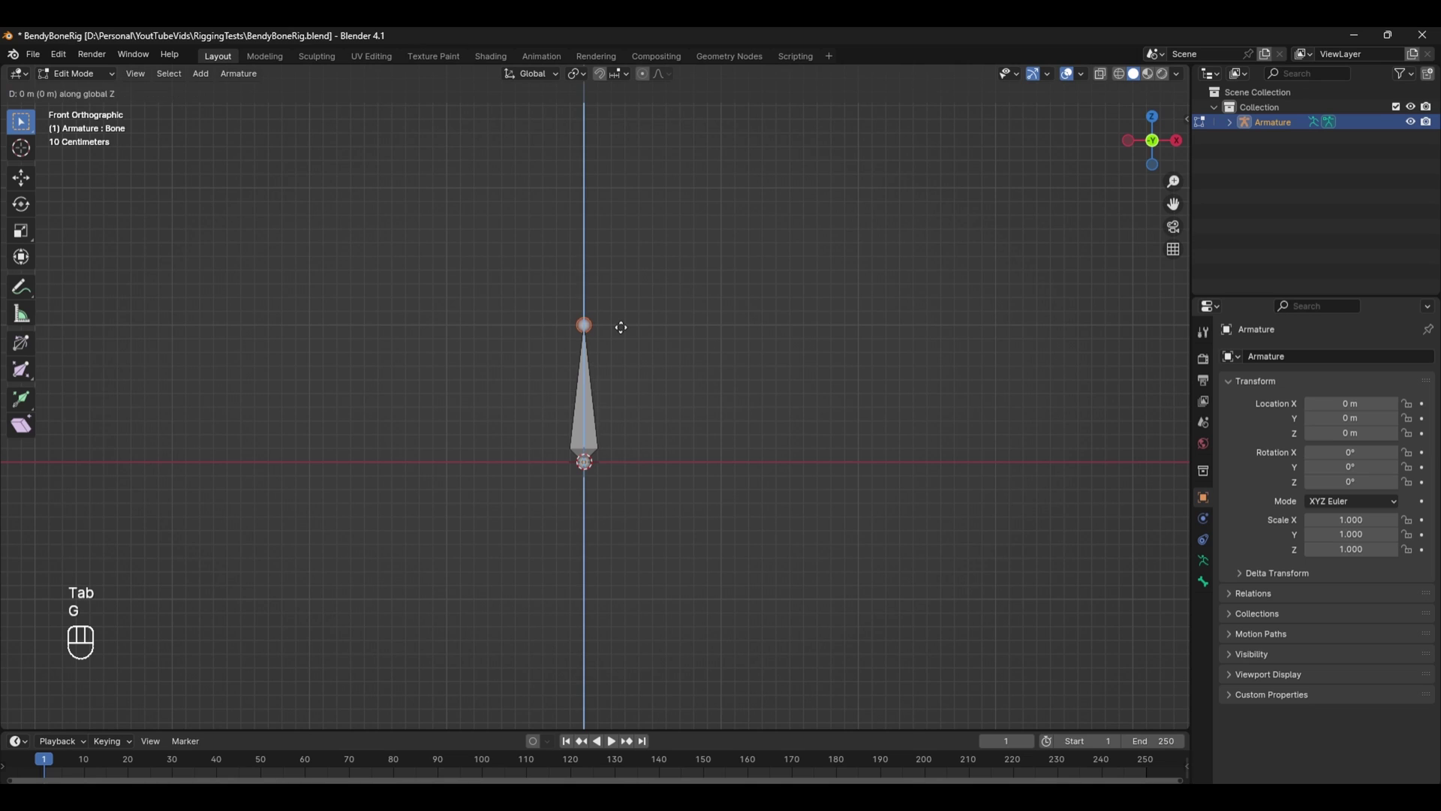
left_click(642, 202)
middle_click_drag(642, 203, 675, 344, "shift")
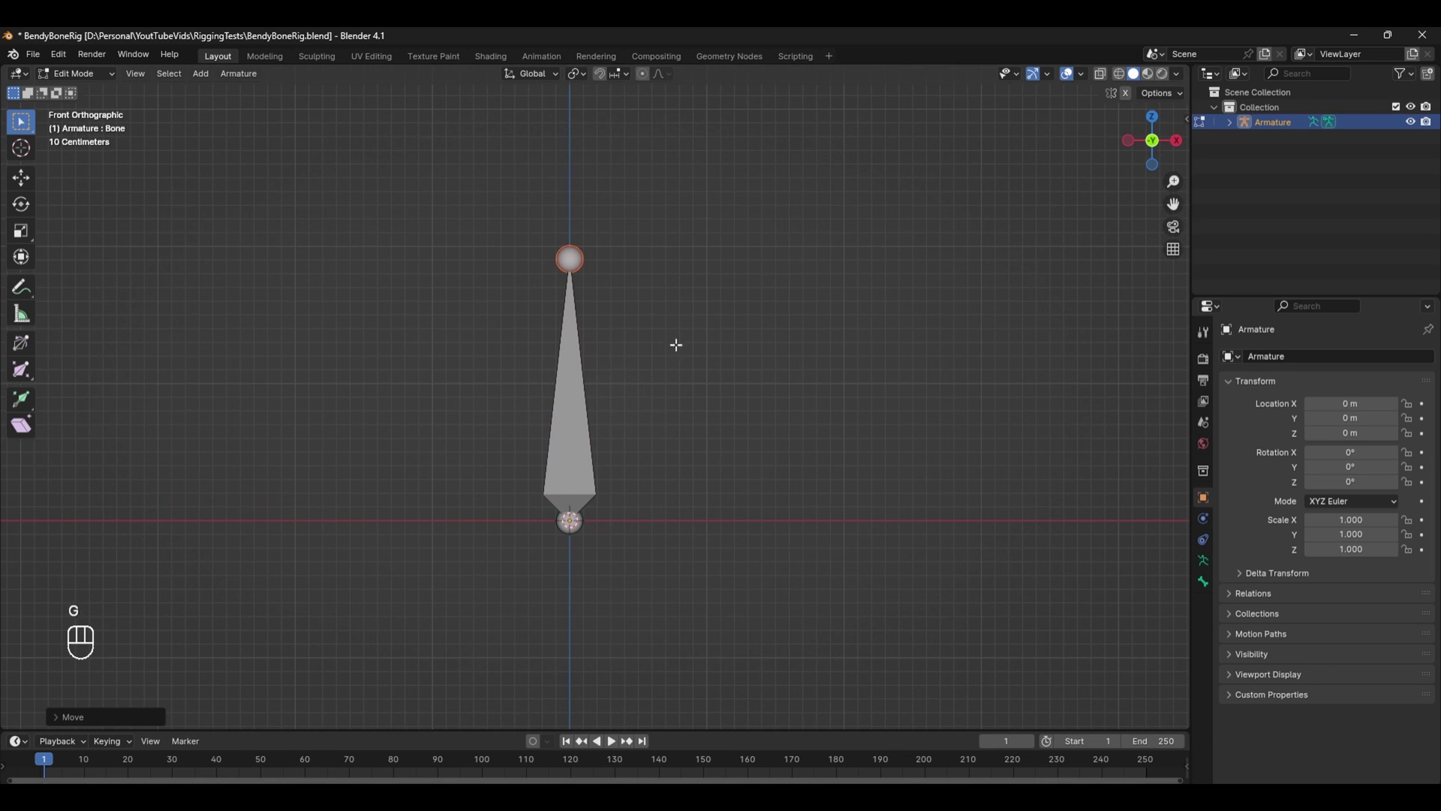
Step: Duplicate the bone in place and shorten the copy by lowering its tip about 1.26 m along global Z
left_click(579, 367)
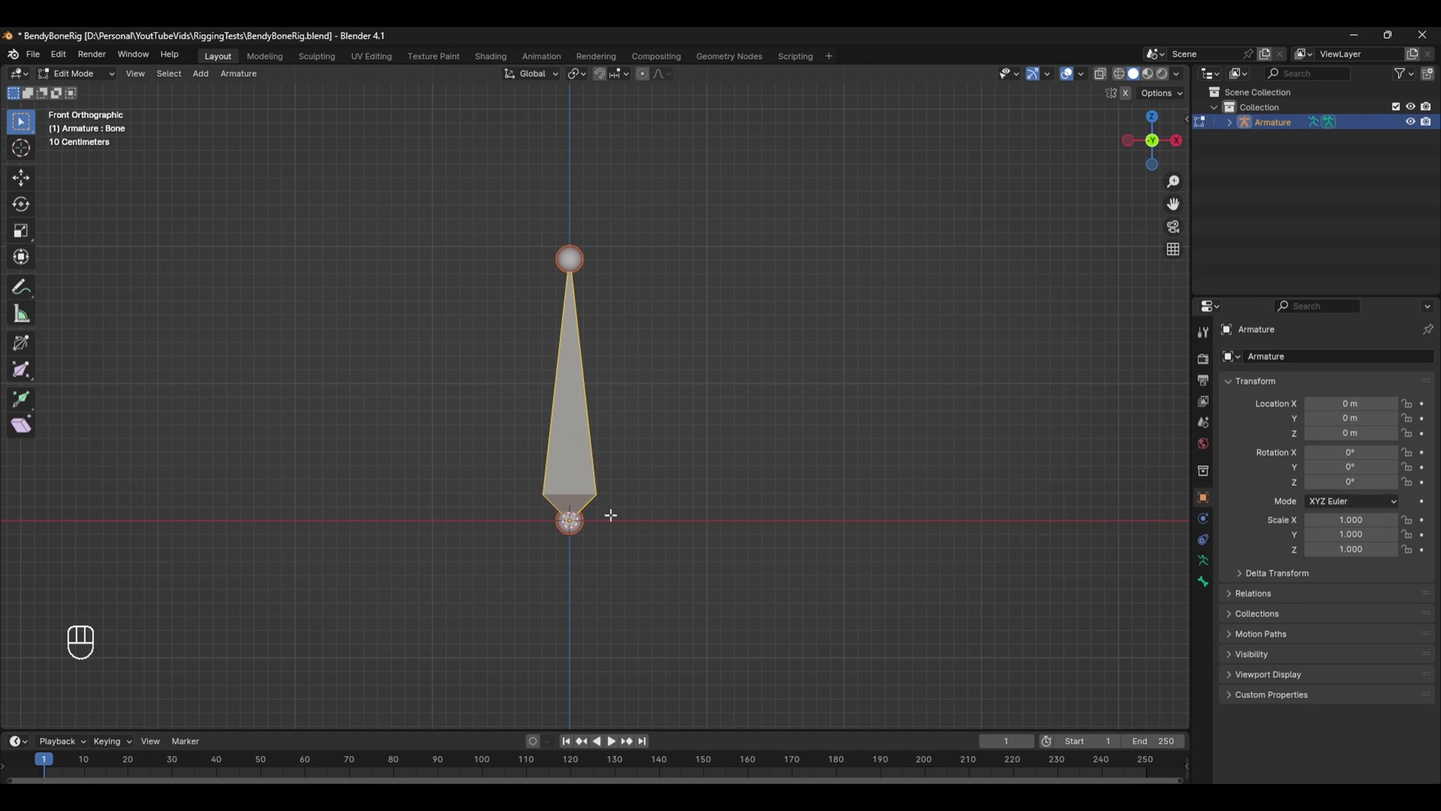
key("shift+d")
right_click(678, 360)
left_click_drag(649, 431, 531, 534, "ctrl")
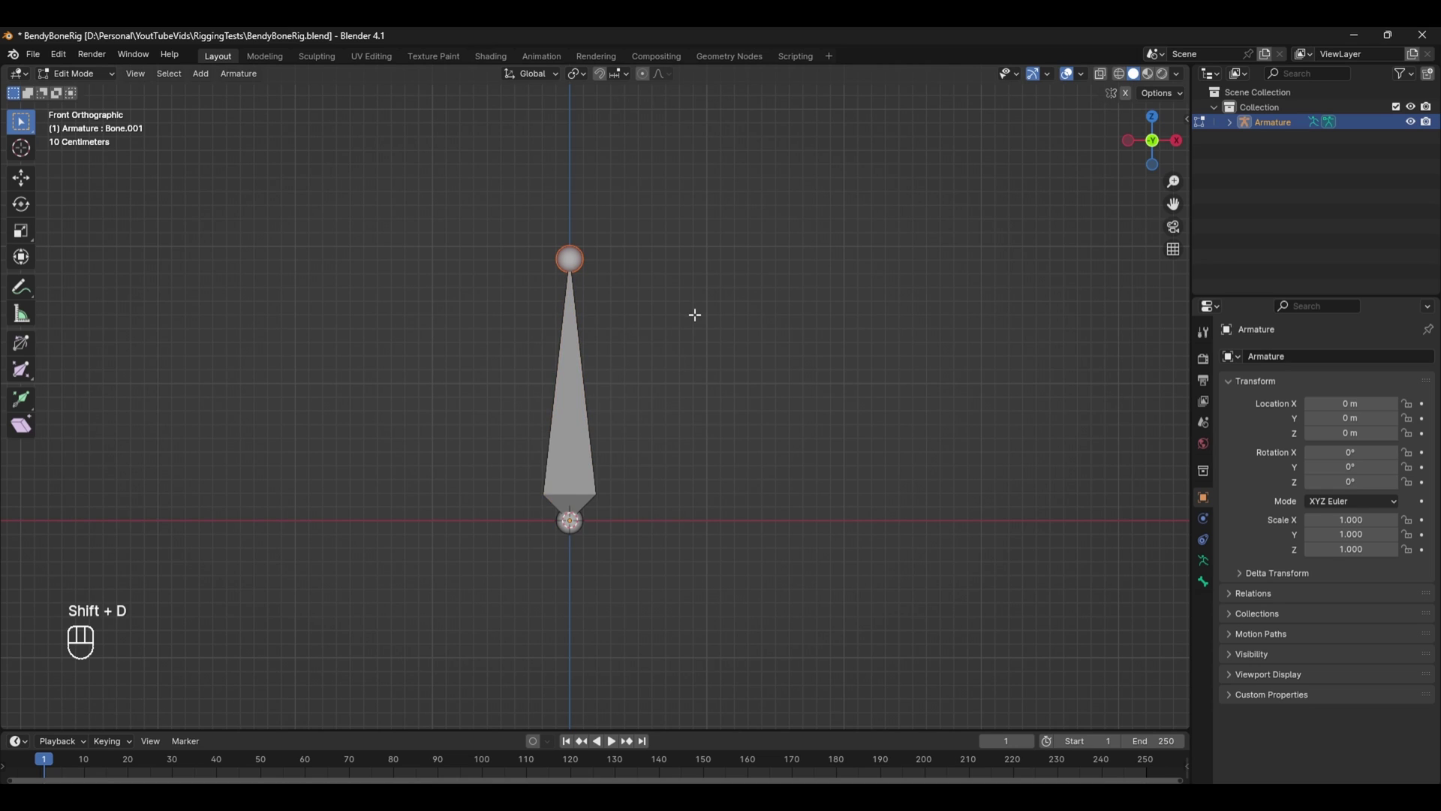
key("g")
key("z")
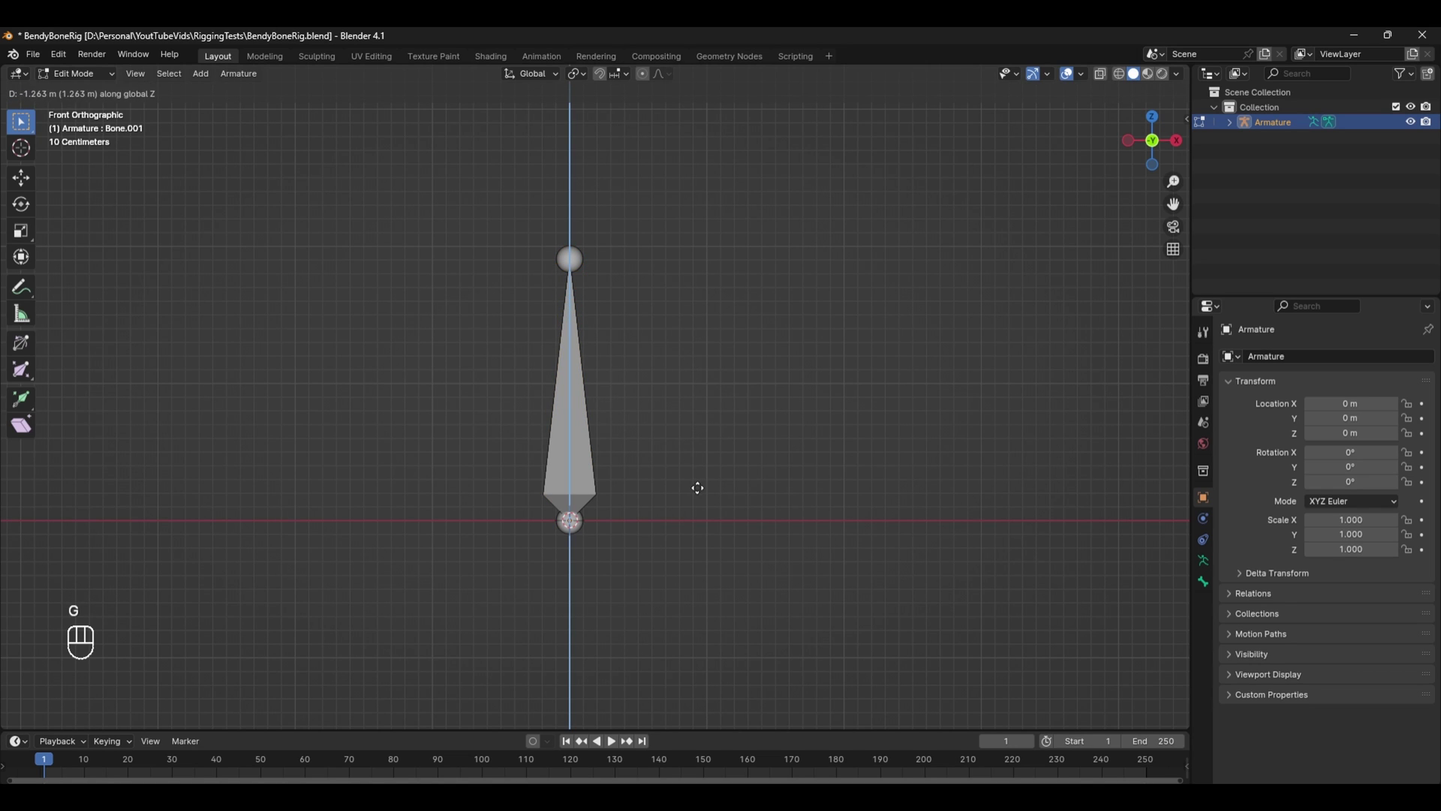
left_click(695, 482)
Step: Make the bones see-through with X-ray display and examine the short and long bones overlapping at the origin
left_click(1100, 74)
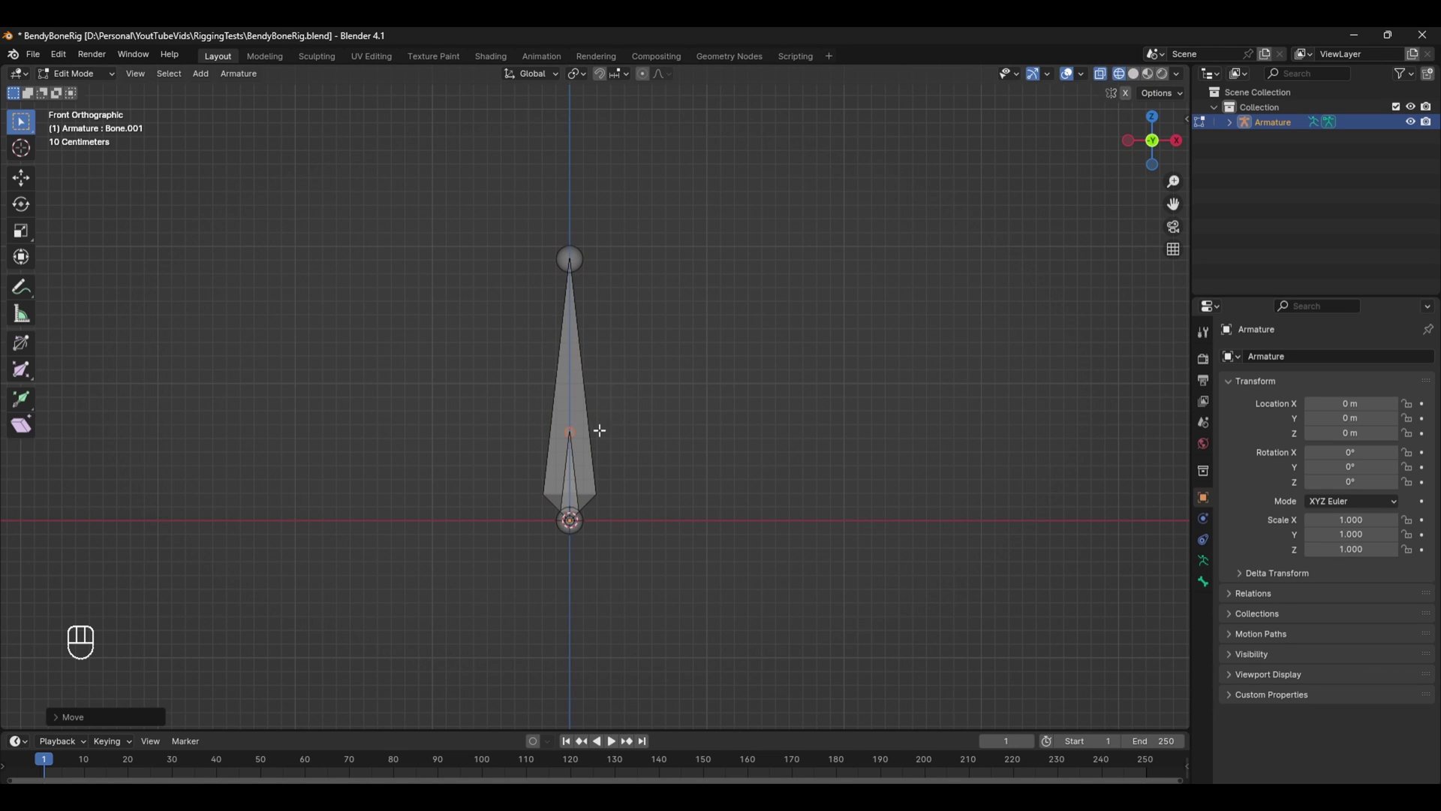
middle_click_drag(665, 455, 601, 482)
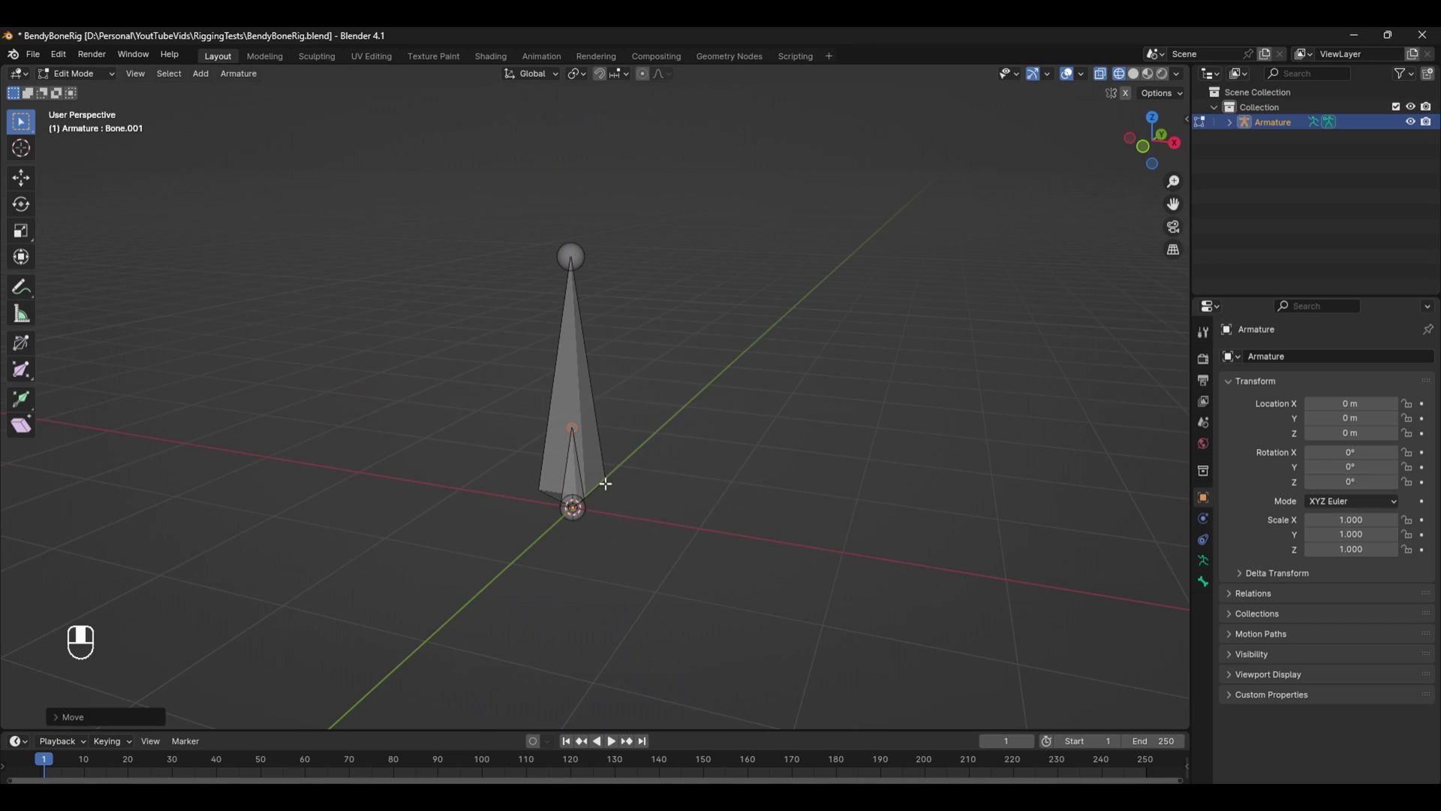
left_click(560, 474)
key("KP_1")
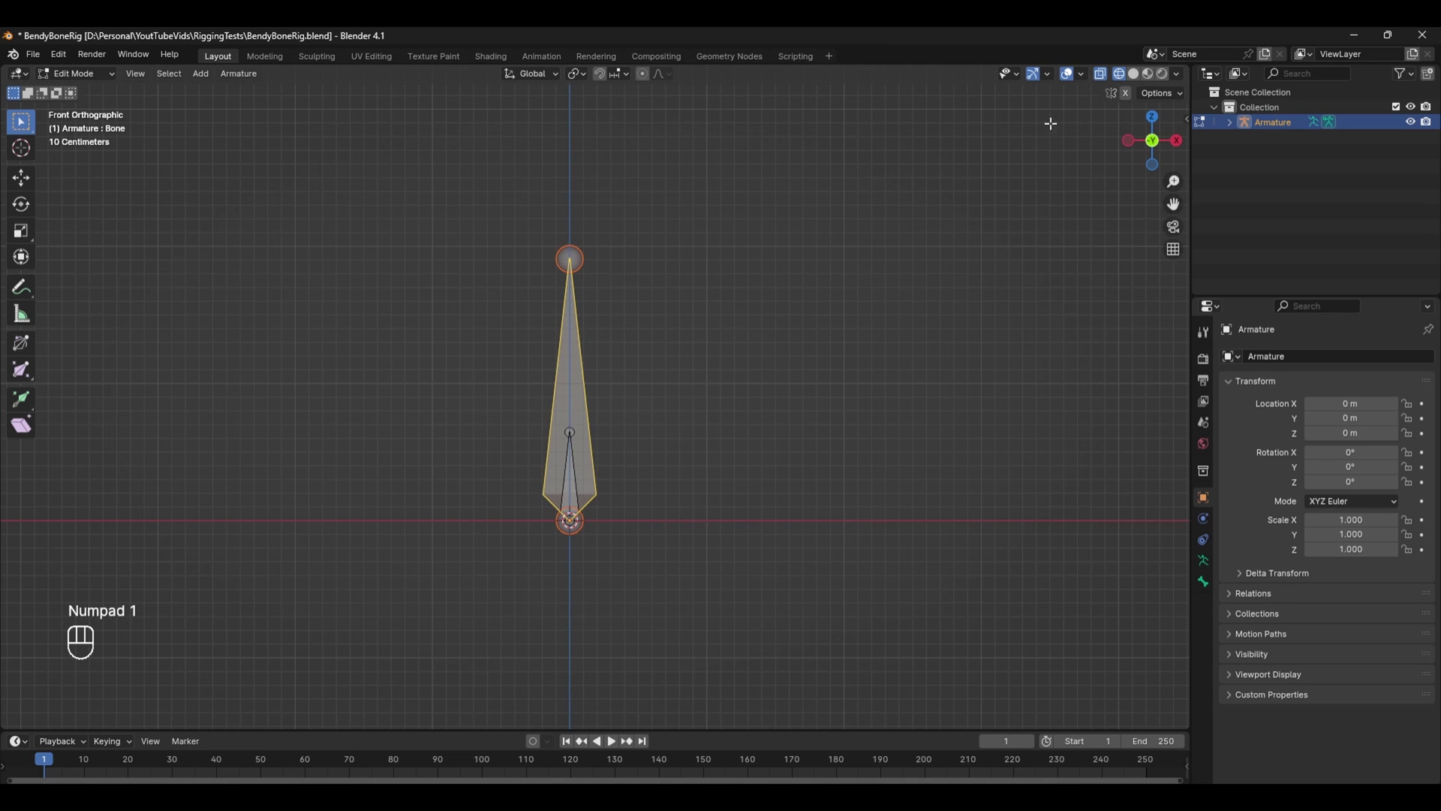
left_click(569, 458)
Step: Extrude a short bone straight up along global Z from the tip of the long bone
left_click(582, 254)
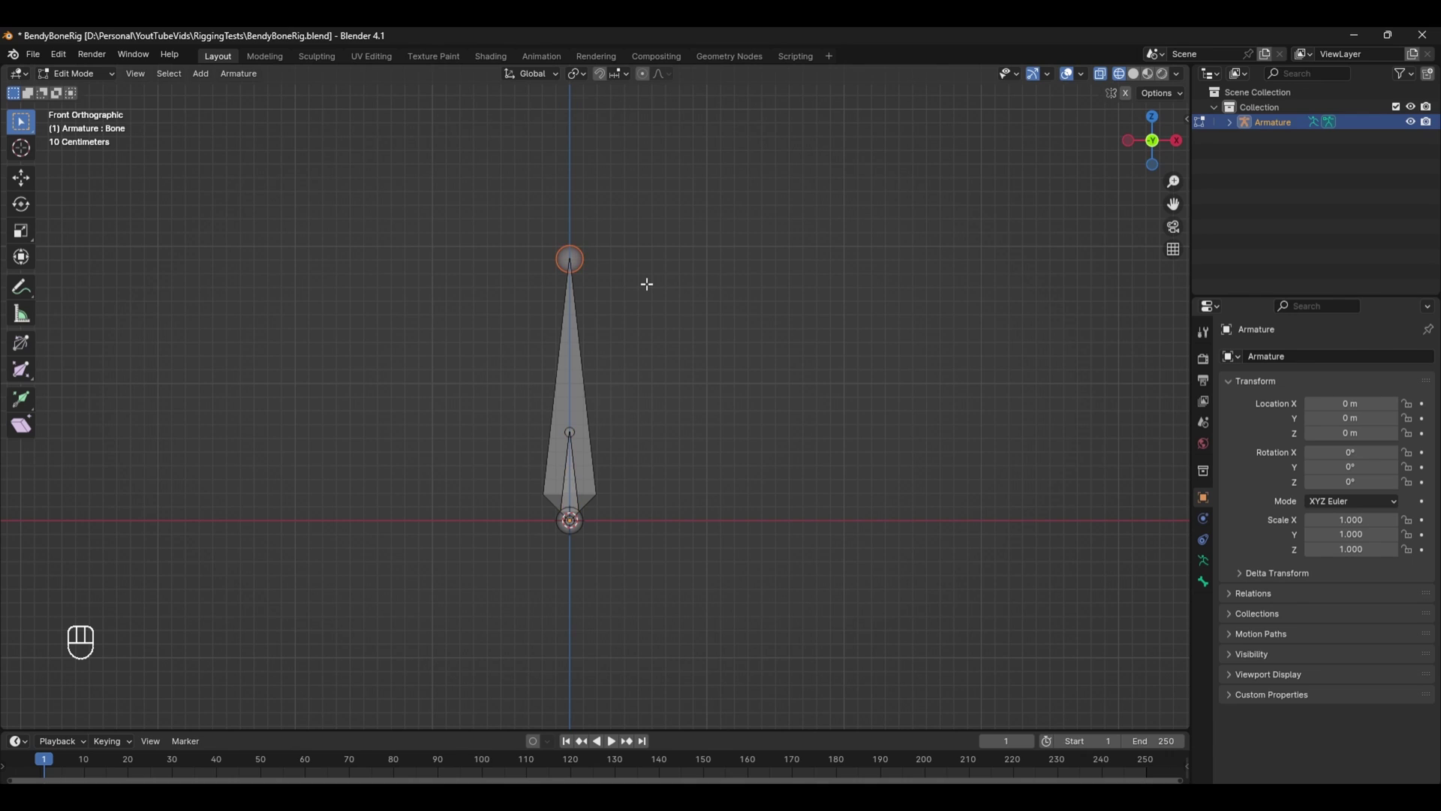
key("e")
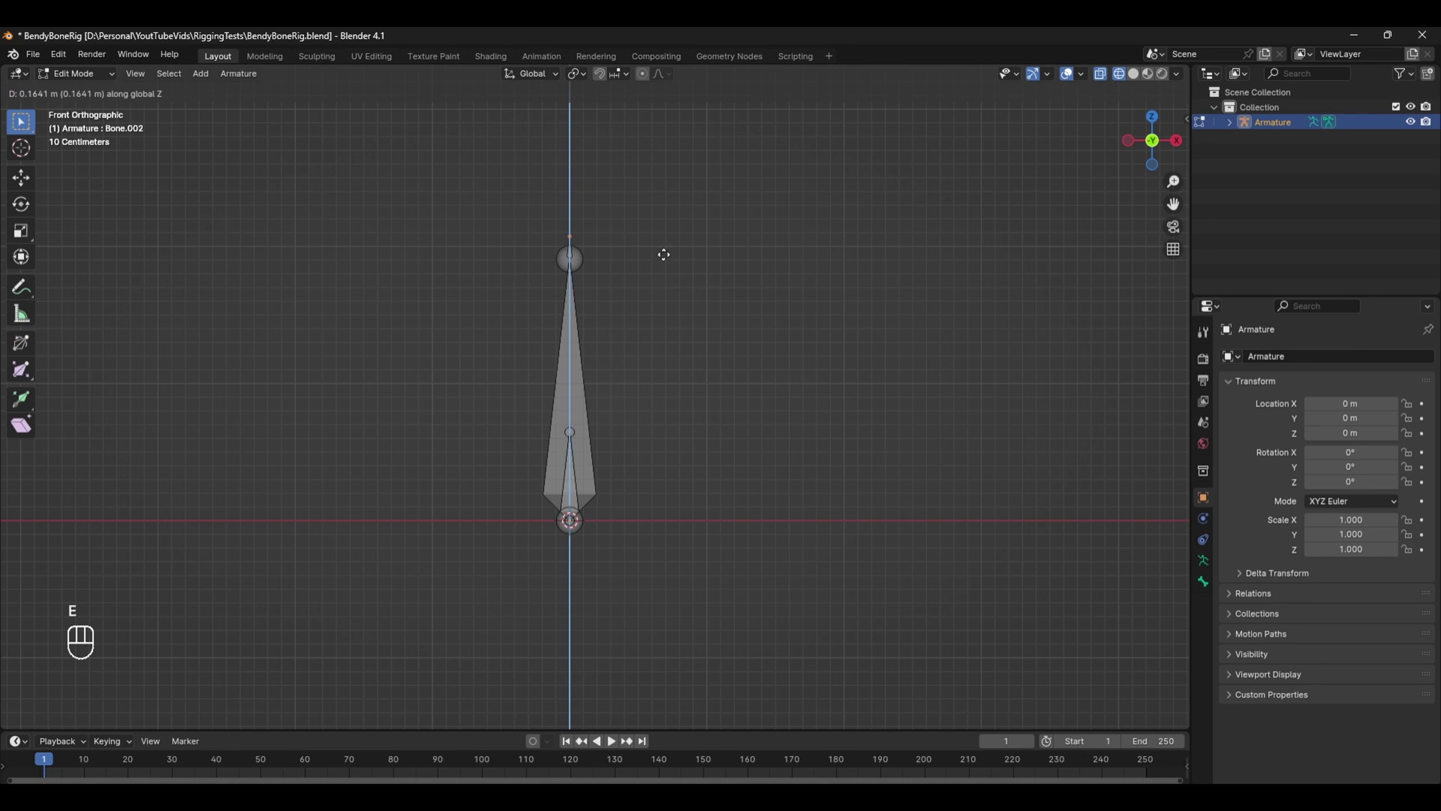
left_click(676, 215)
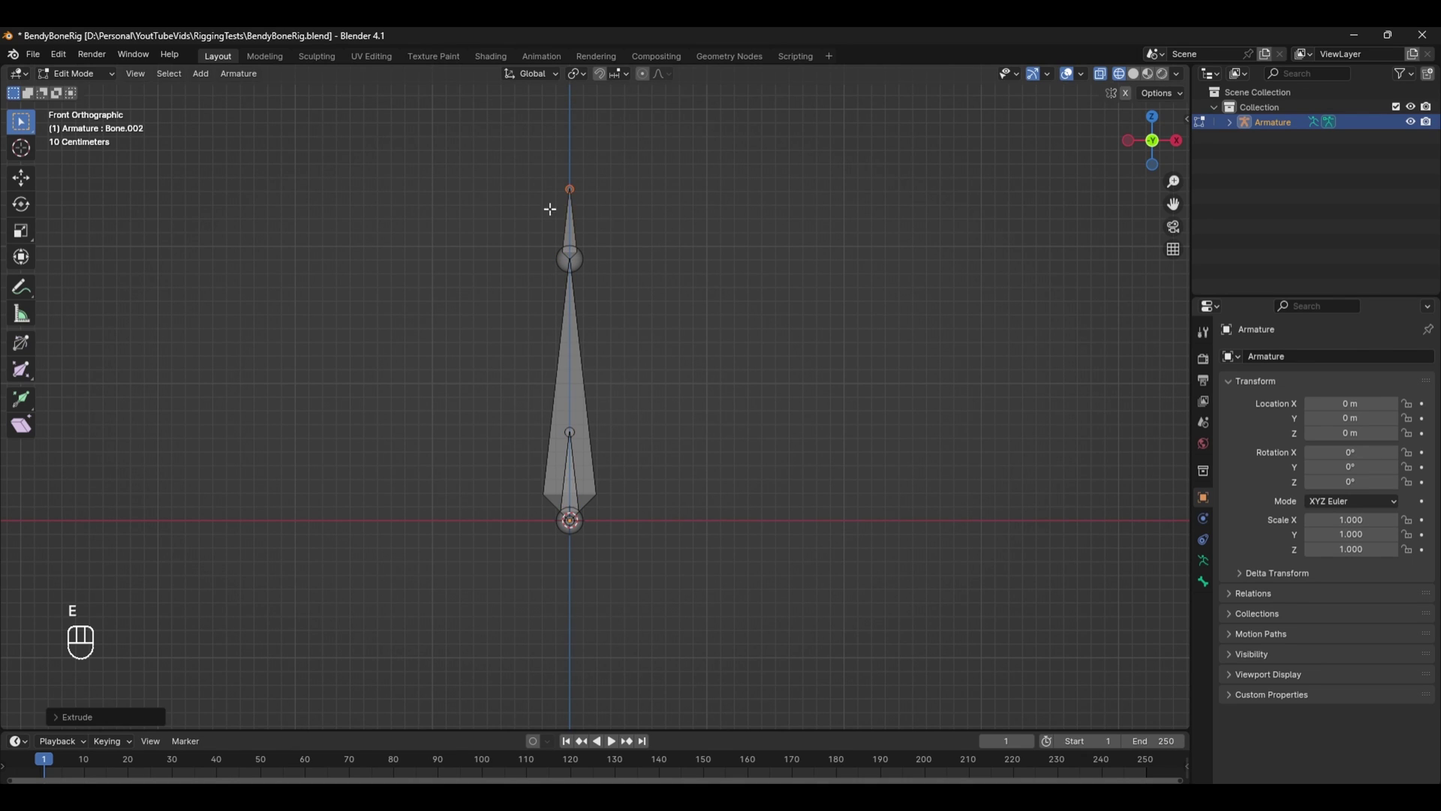
Step: Clear the parent of the short top bone so it is independent of the long bone
middle_click_drag(600, 298, 595, 335)
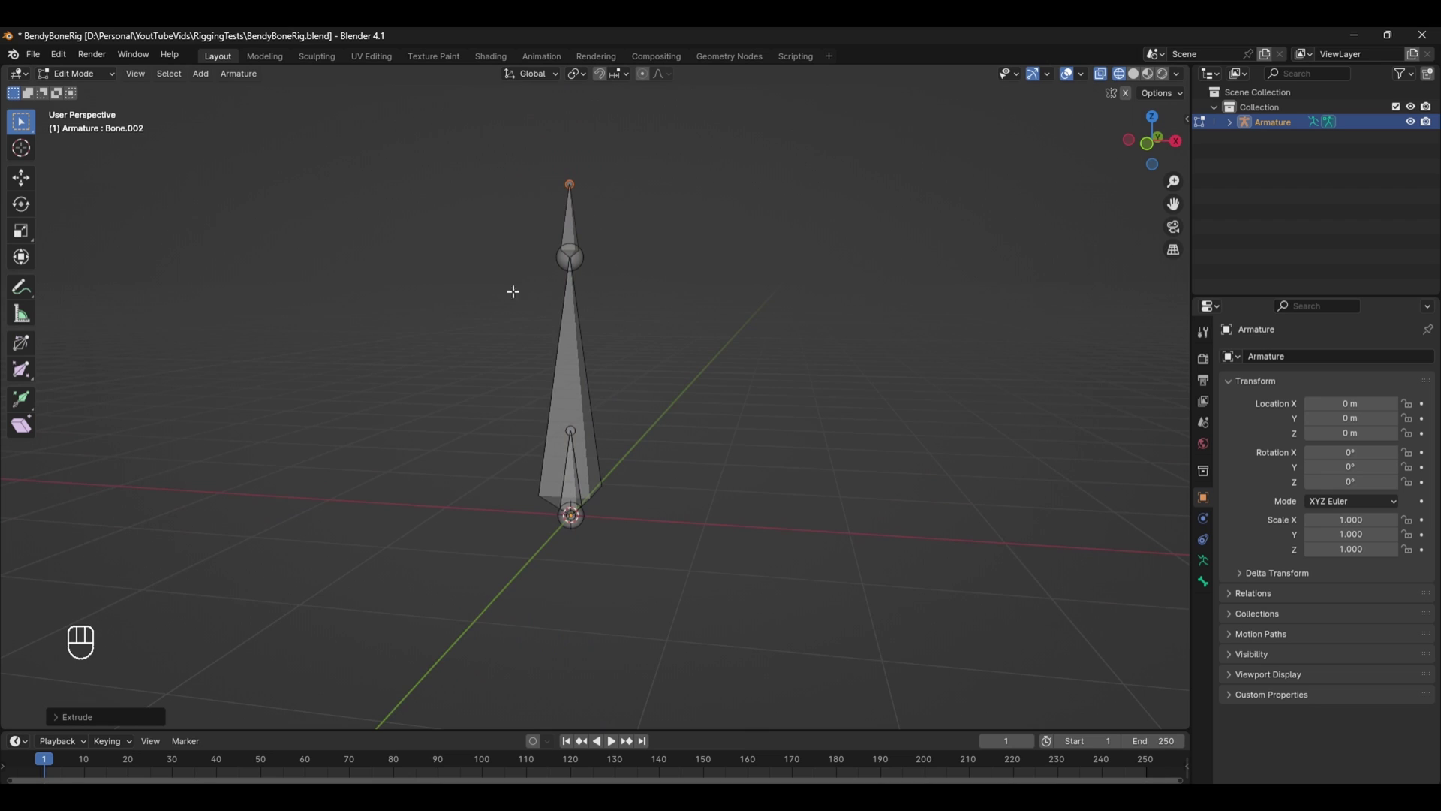
key("KP_1")
left_click(583, 239)
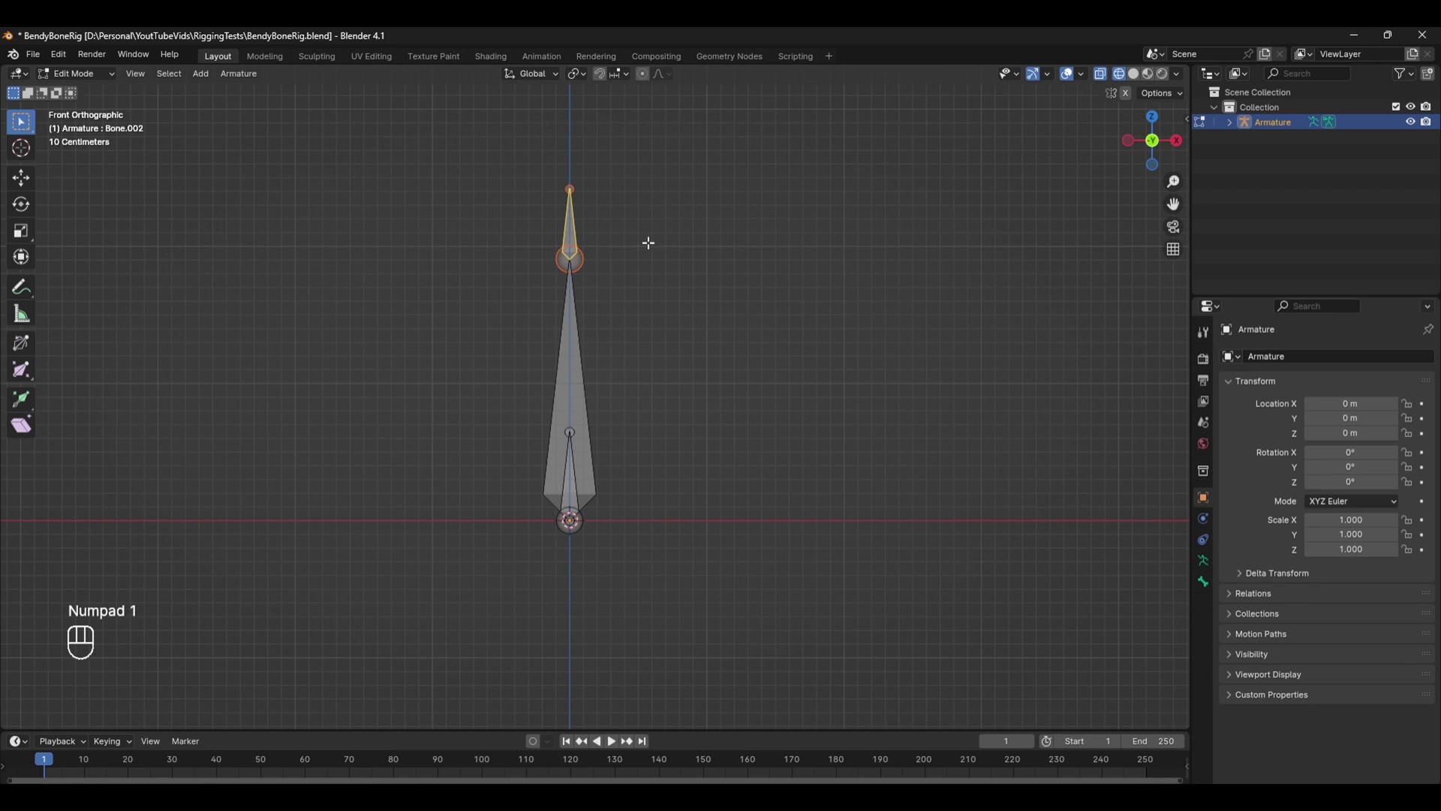
key("alt+p")
left_click(638, 236)
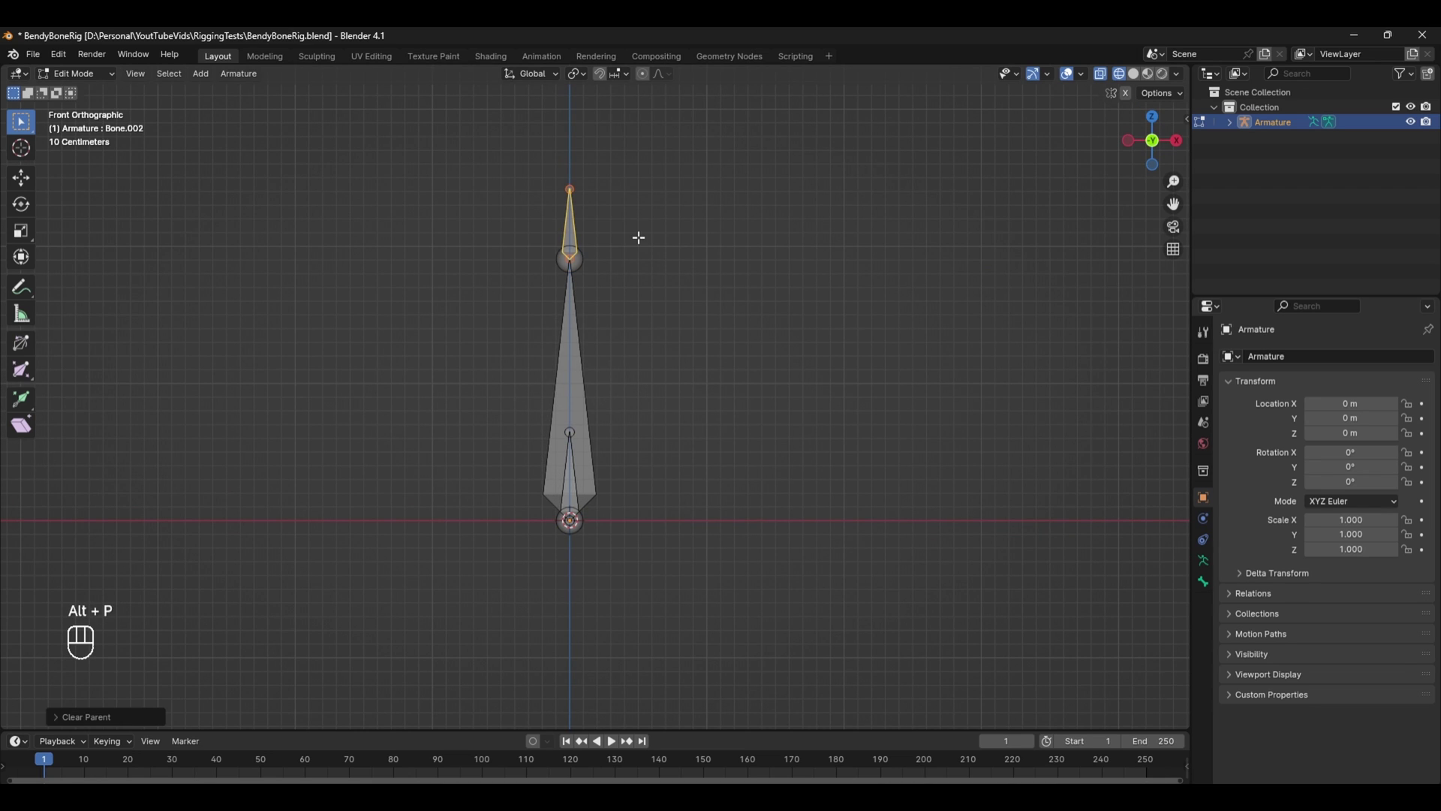
Step: Parent the long bone to the short base bone with Keep Offset and switch the armature to Pose Mode
left_click(576, 389)
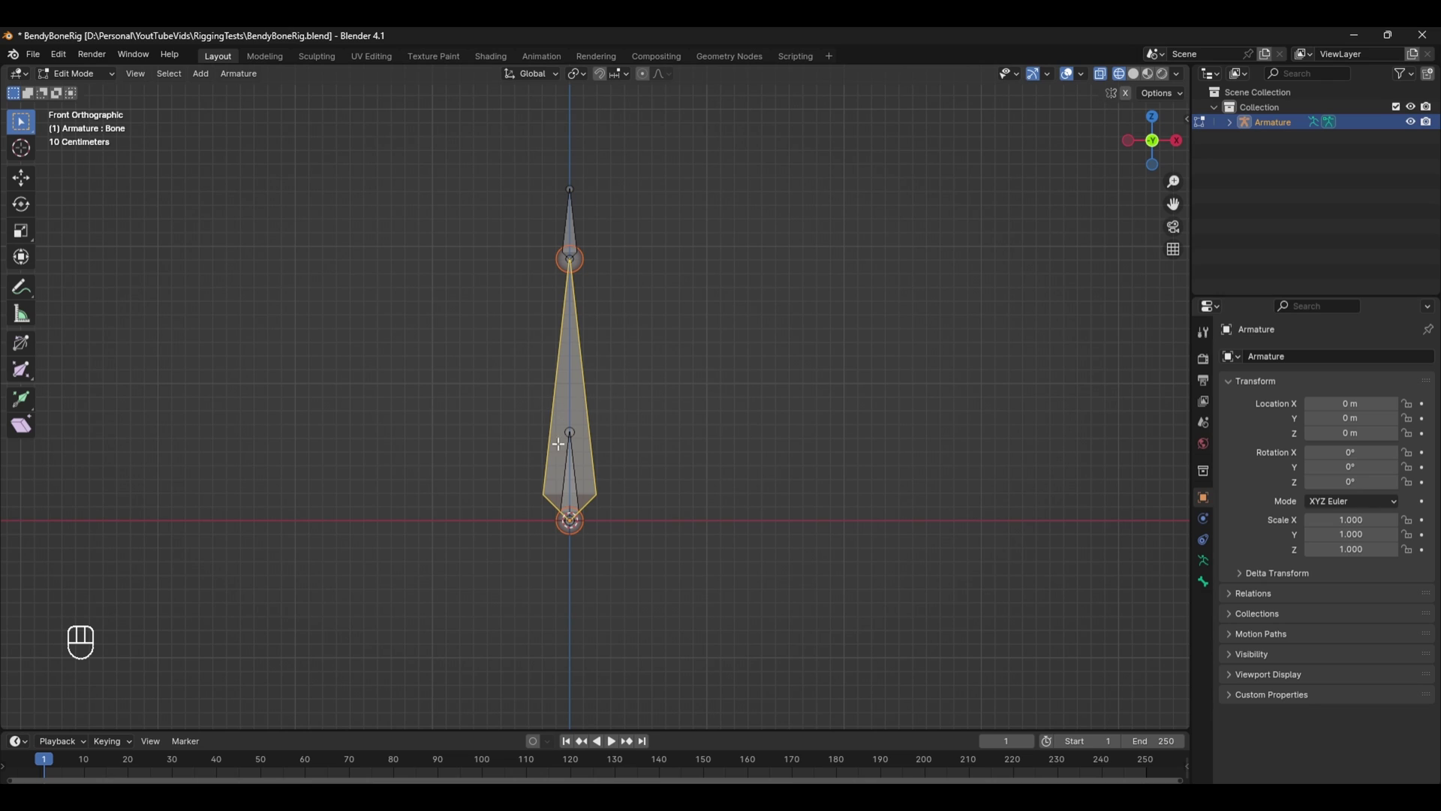
left_click(568, 474, "shift")
key("ctrl+p")
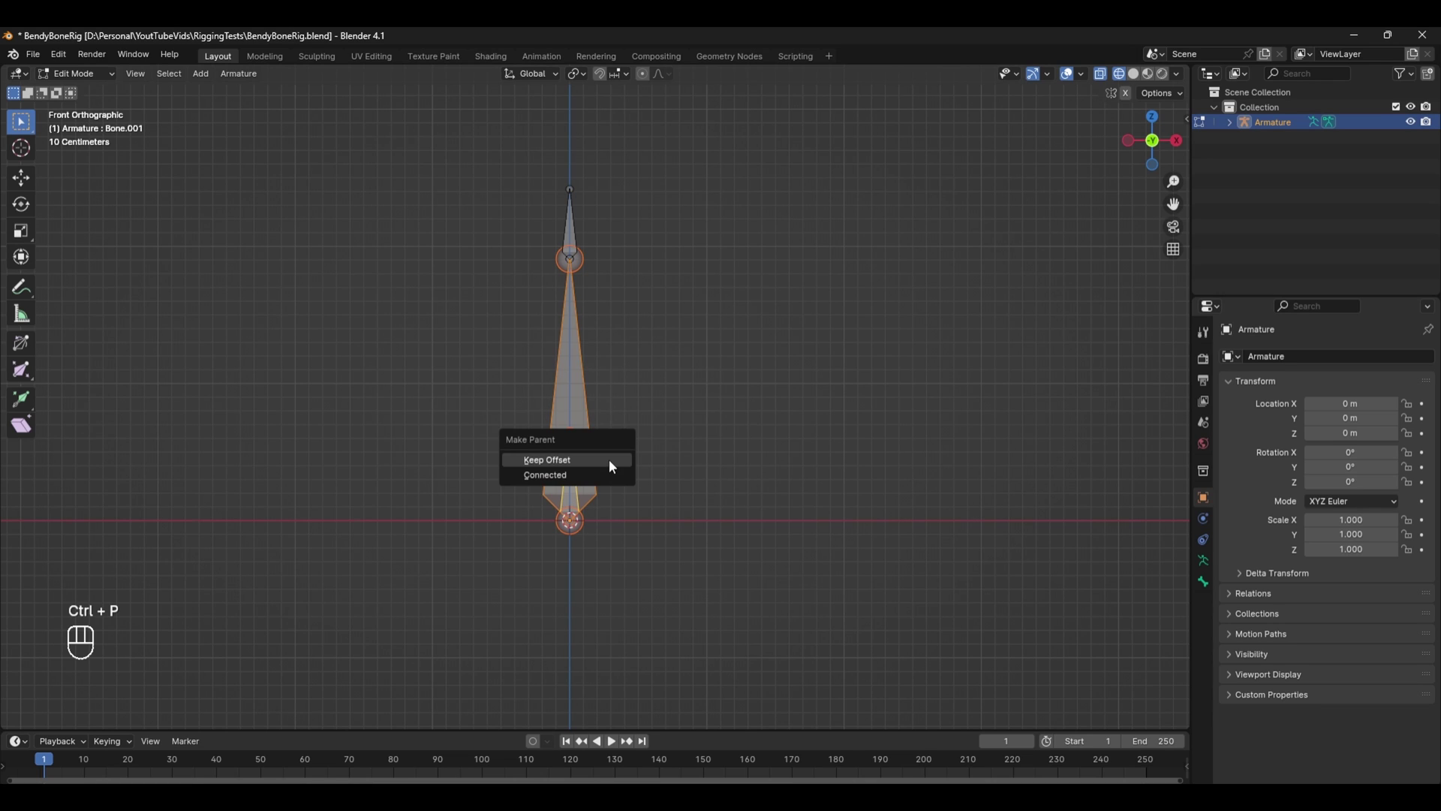
left_click(609, 459)
key("ctrl+Tab")
Step: Test the parenting by moving the short base bone sideways, and revert the move
left_click(571, 484)
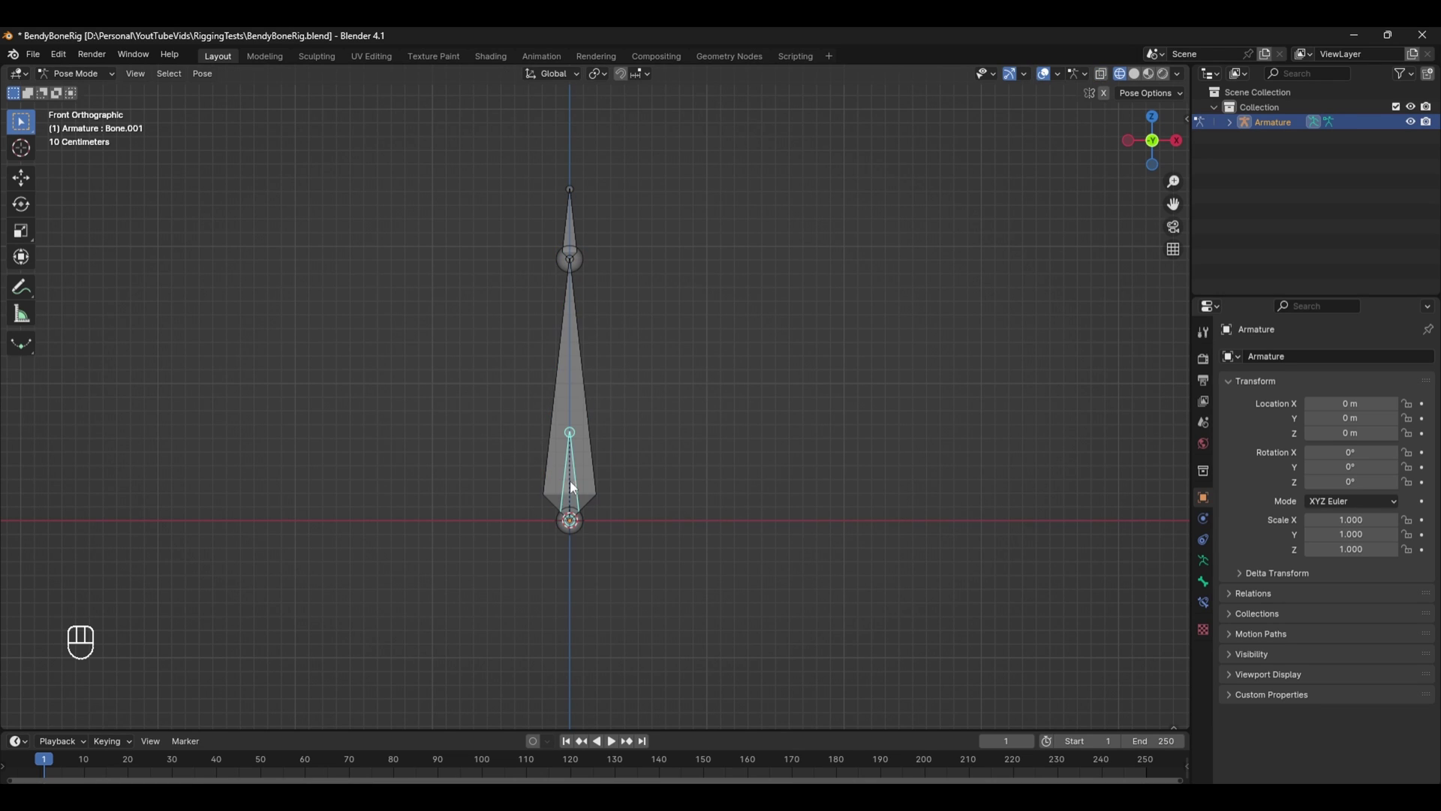
key("g")
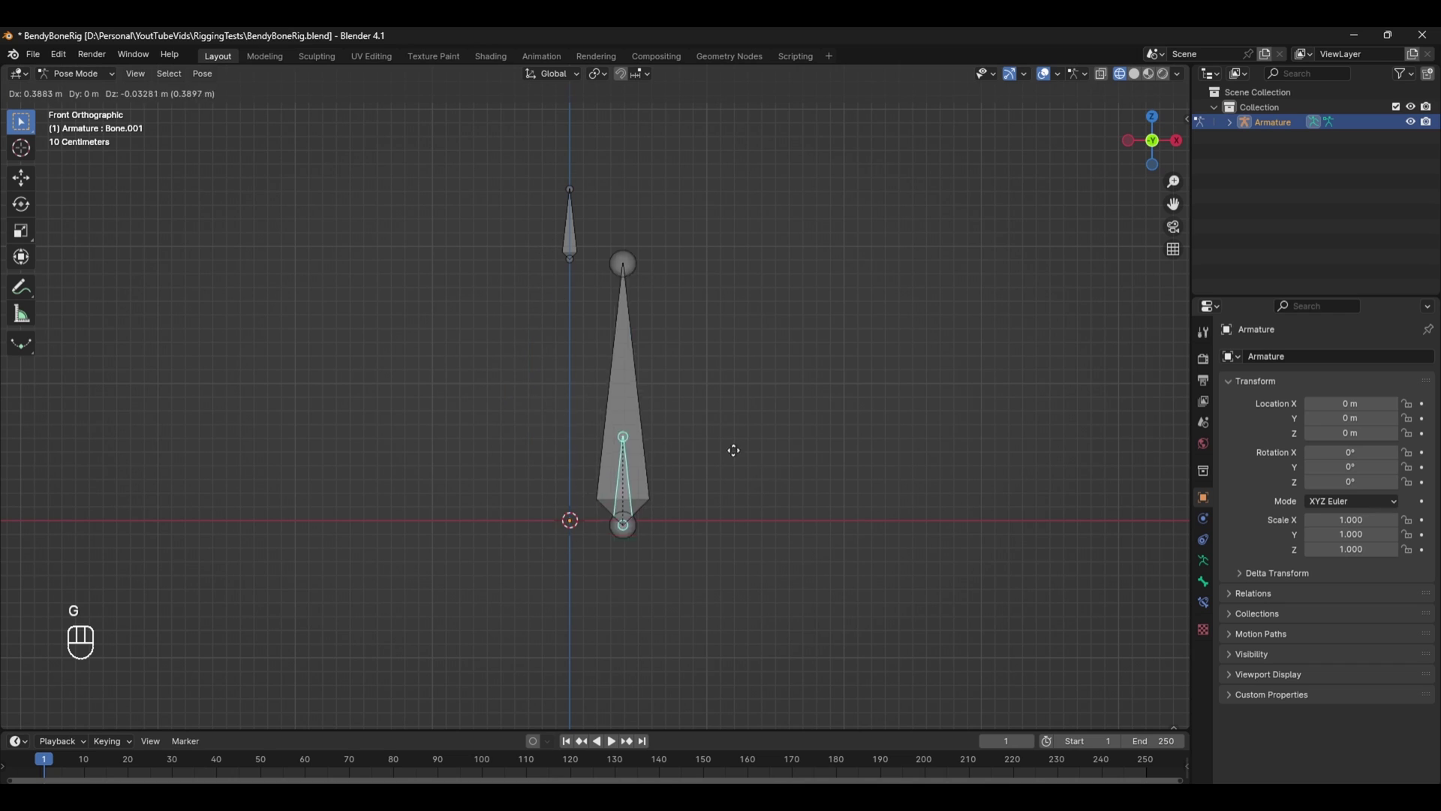
right_click(713, 453)
key("ctrl+z")
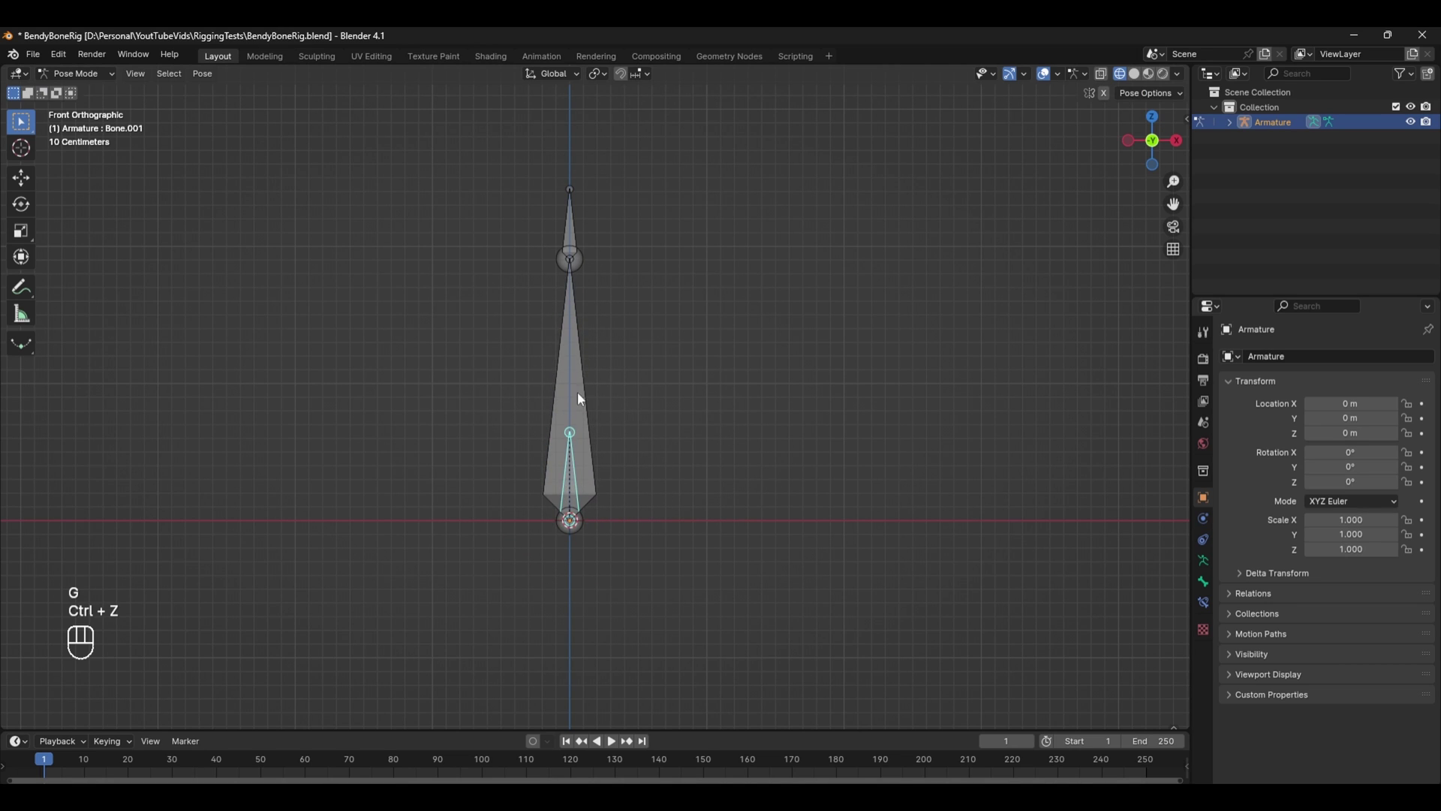
Step: Rename the short base bone StarCTRL, the long bone BendyBone and the short top bone EndCTRL
key("shift+BackSpace")
key("shift+BackSpace")
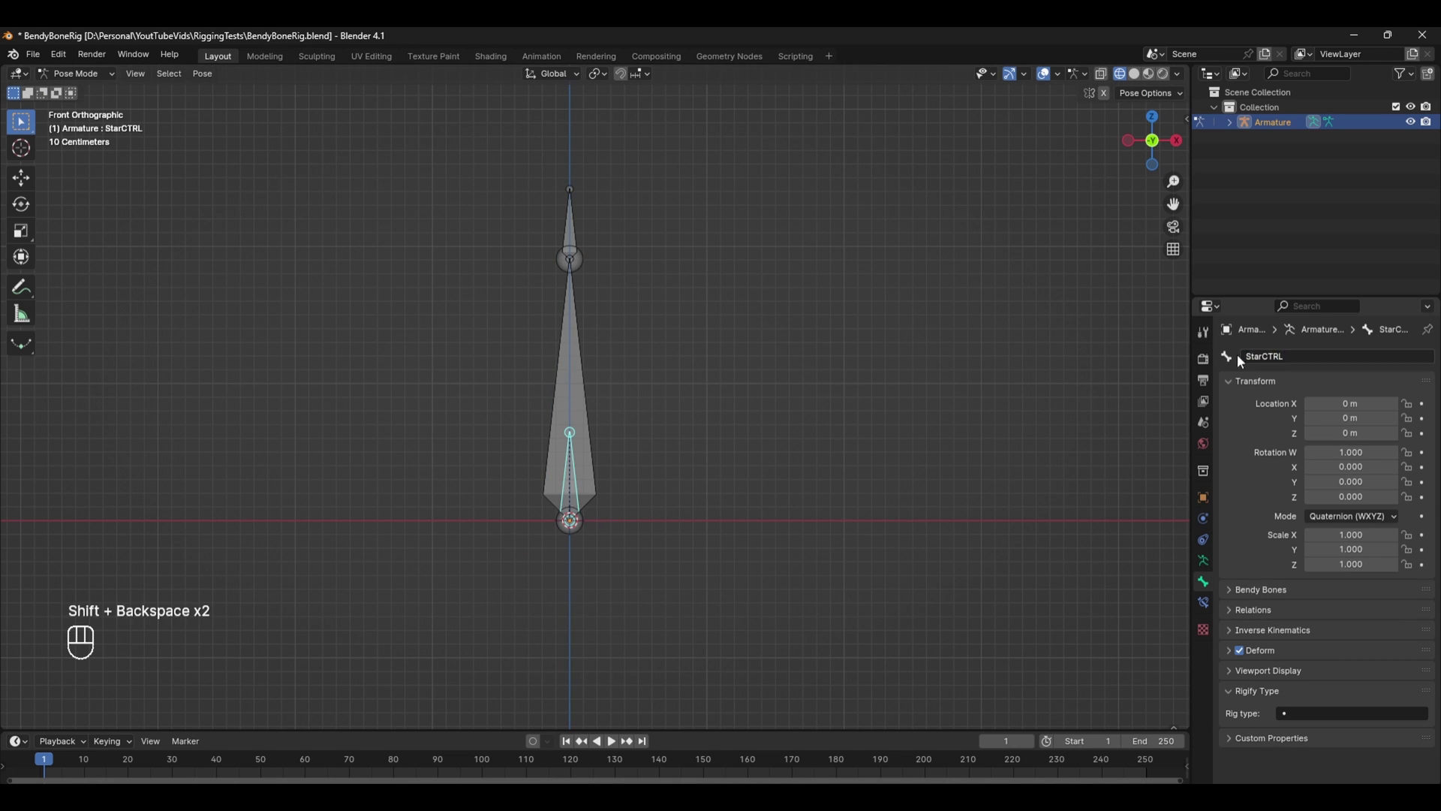
key("BackSpace")
left_click(580, 321)
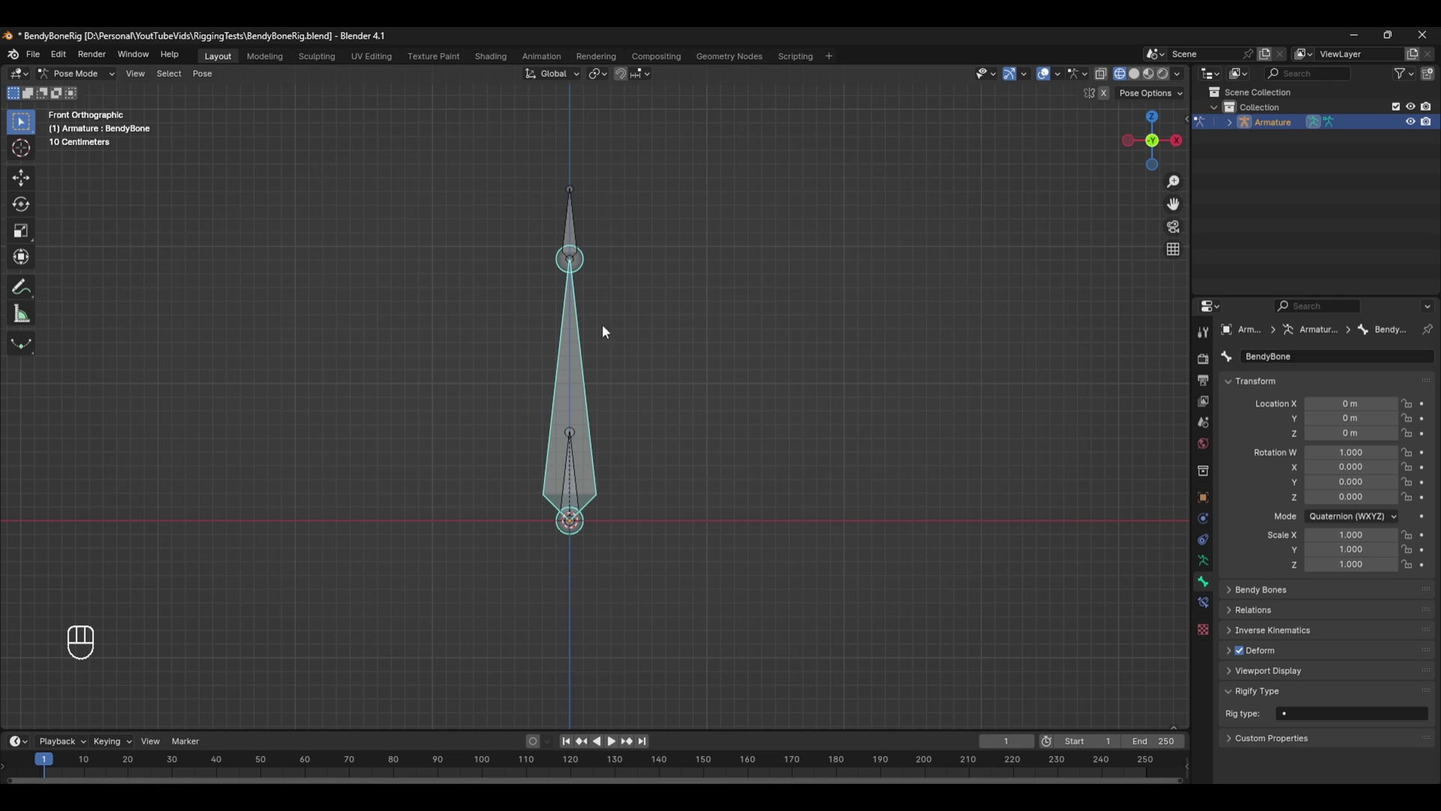
left_click(577, 230)
key("g")
key("ctrl+z")
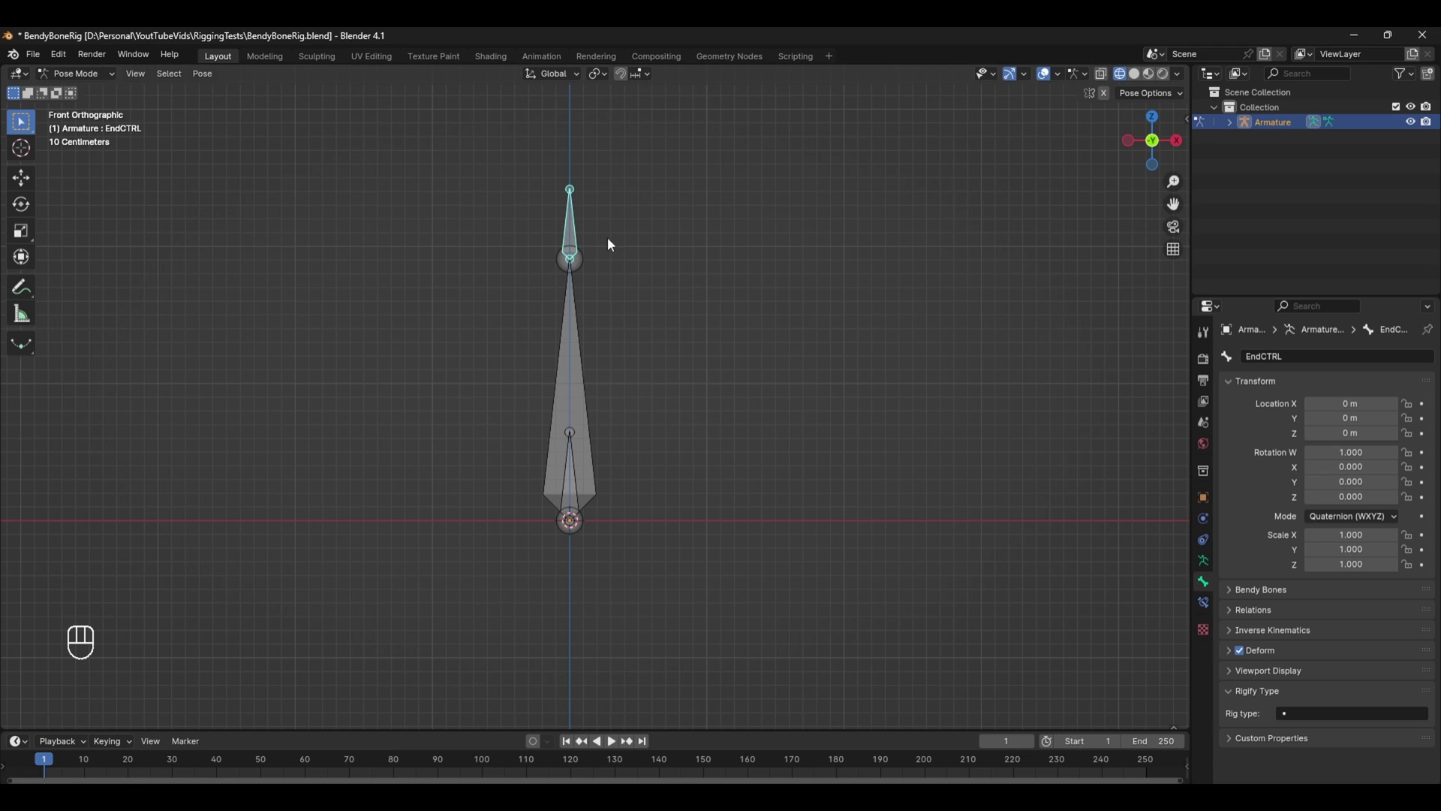
Step: Add a Stretch To constraint to BendyBone with EndCTRL as its target
left_click(569, 340, "shift")
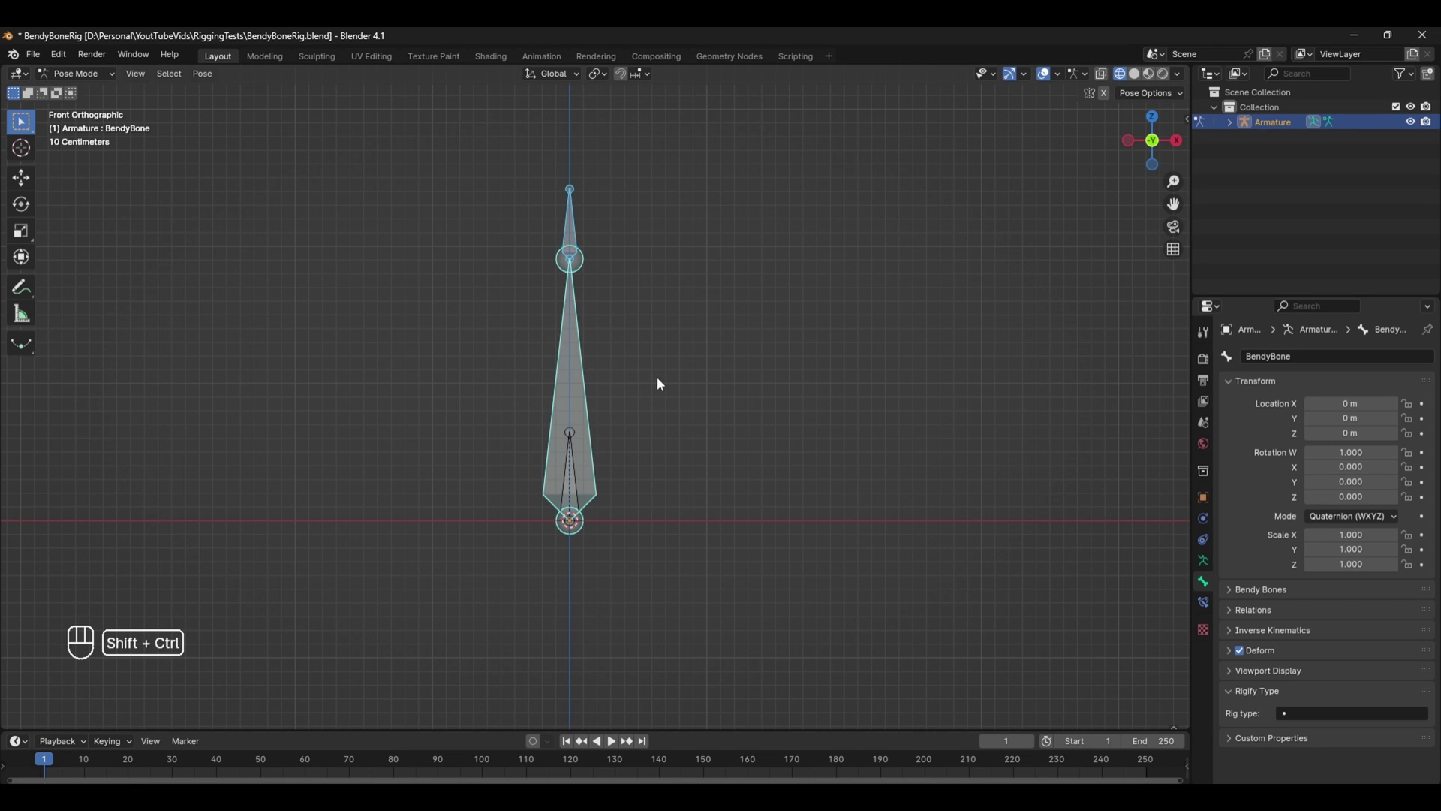
key("shift+ctrl+c")
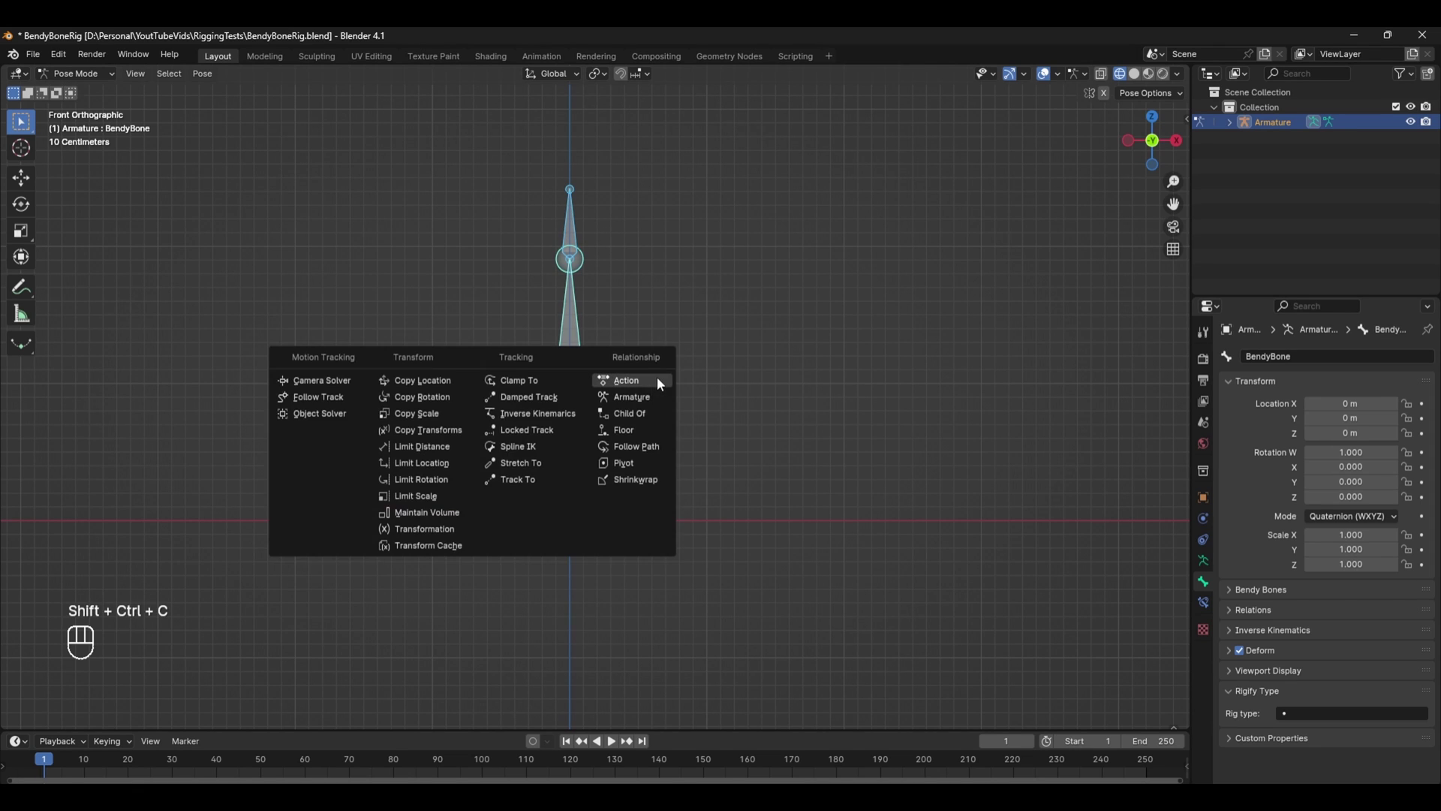
left_click(525, 463)
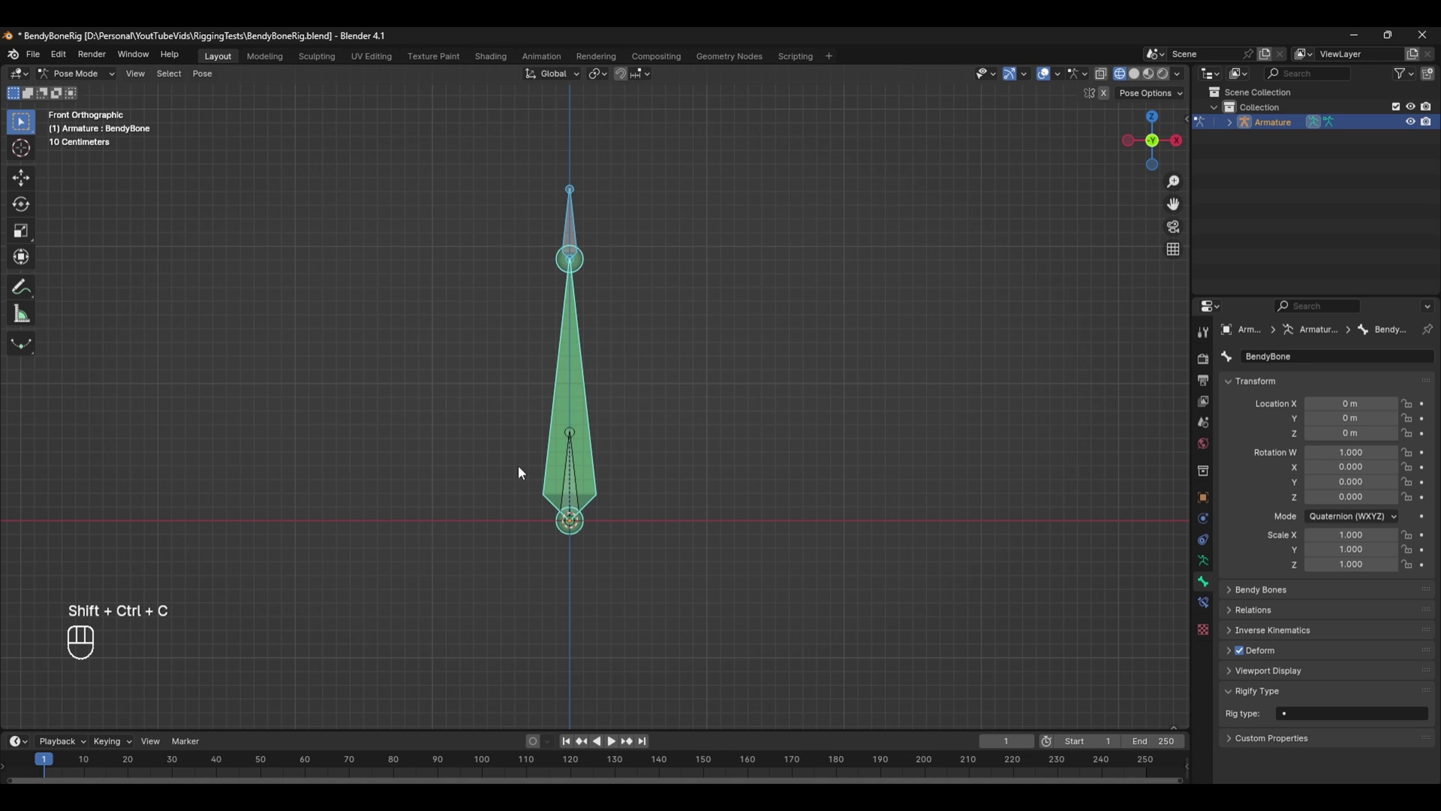
Step: Test the Stretch To constraint by moving EndCTRL, and revert the move
left_click(571, 223)
key("g")
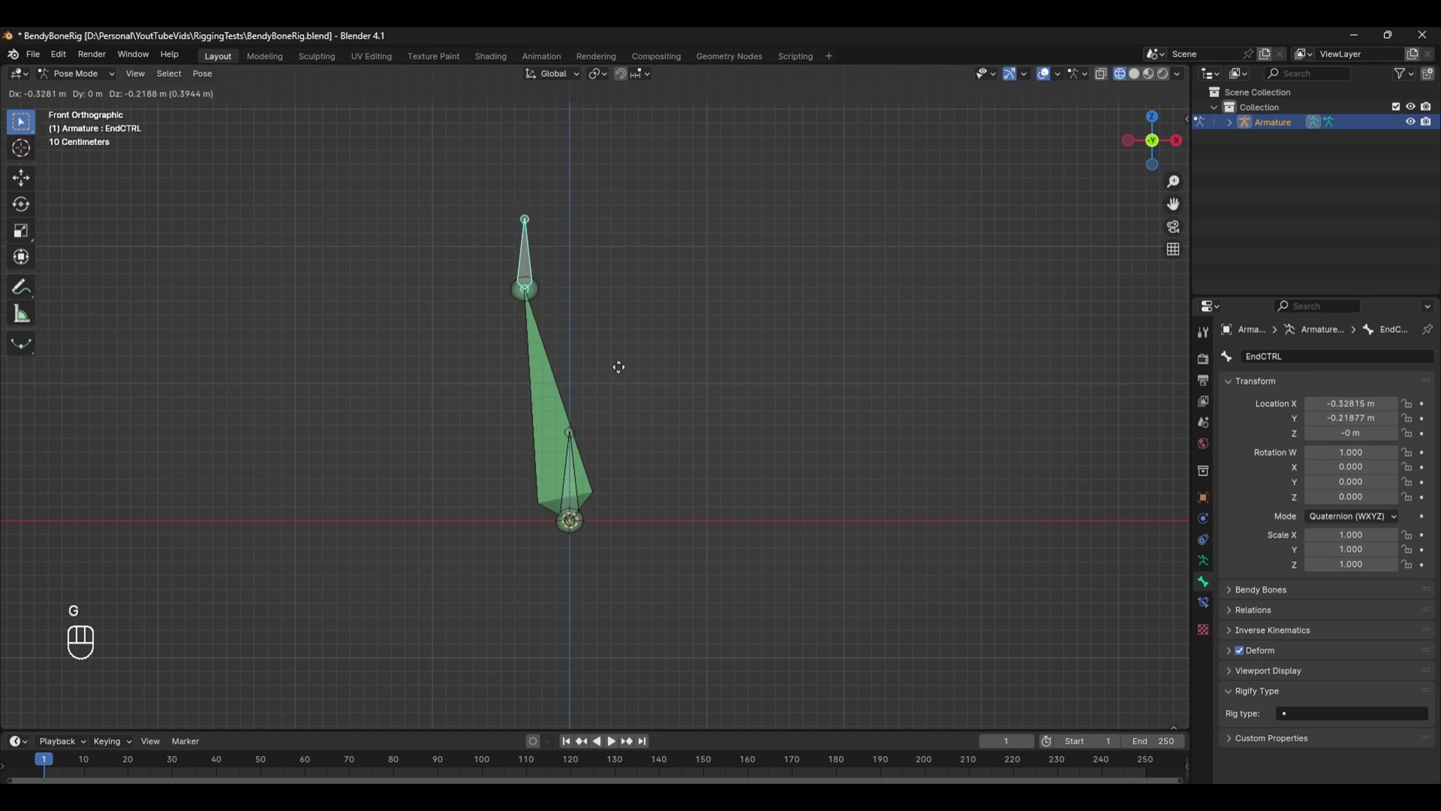
right_click(630, 375)
key("ctrl+z")
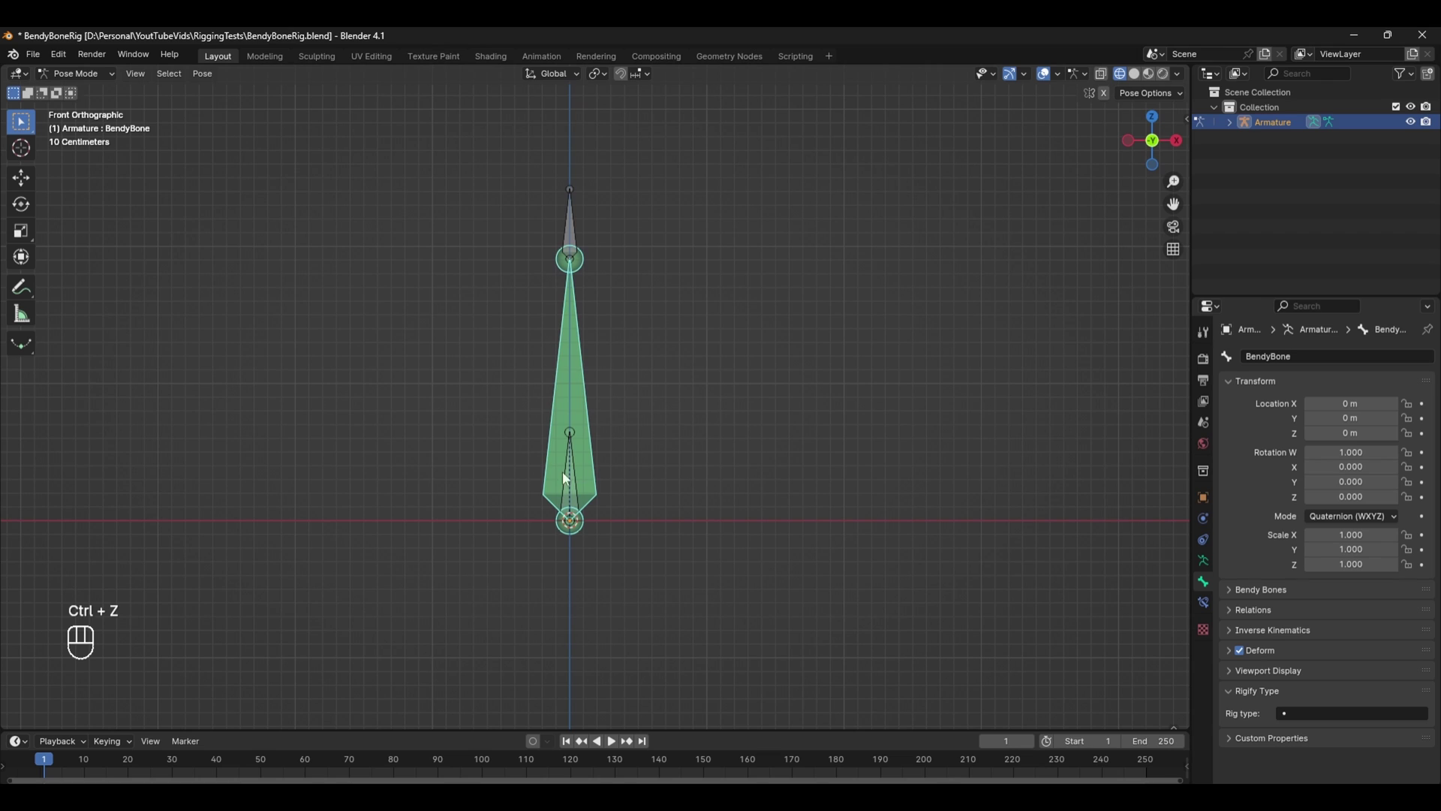
Step: Test how BendyBone stretches when StarCTRL is moved, and revert the move
left_click(569, 477)
key("g")
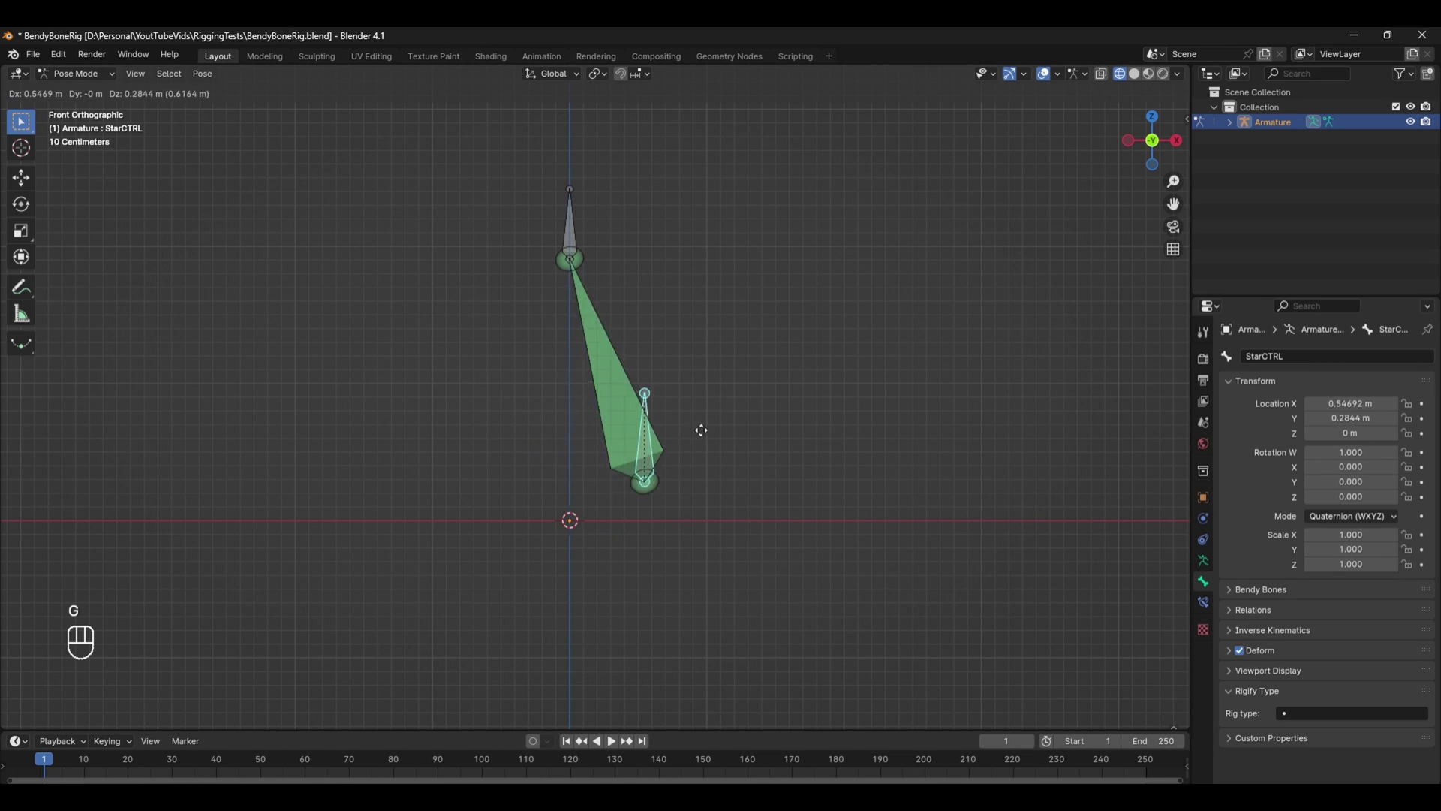
right_click(701, 430)
key("ctrl+z")
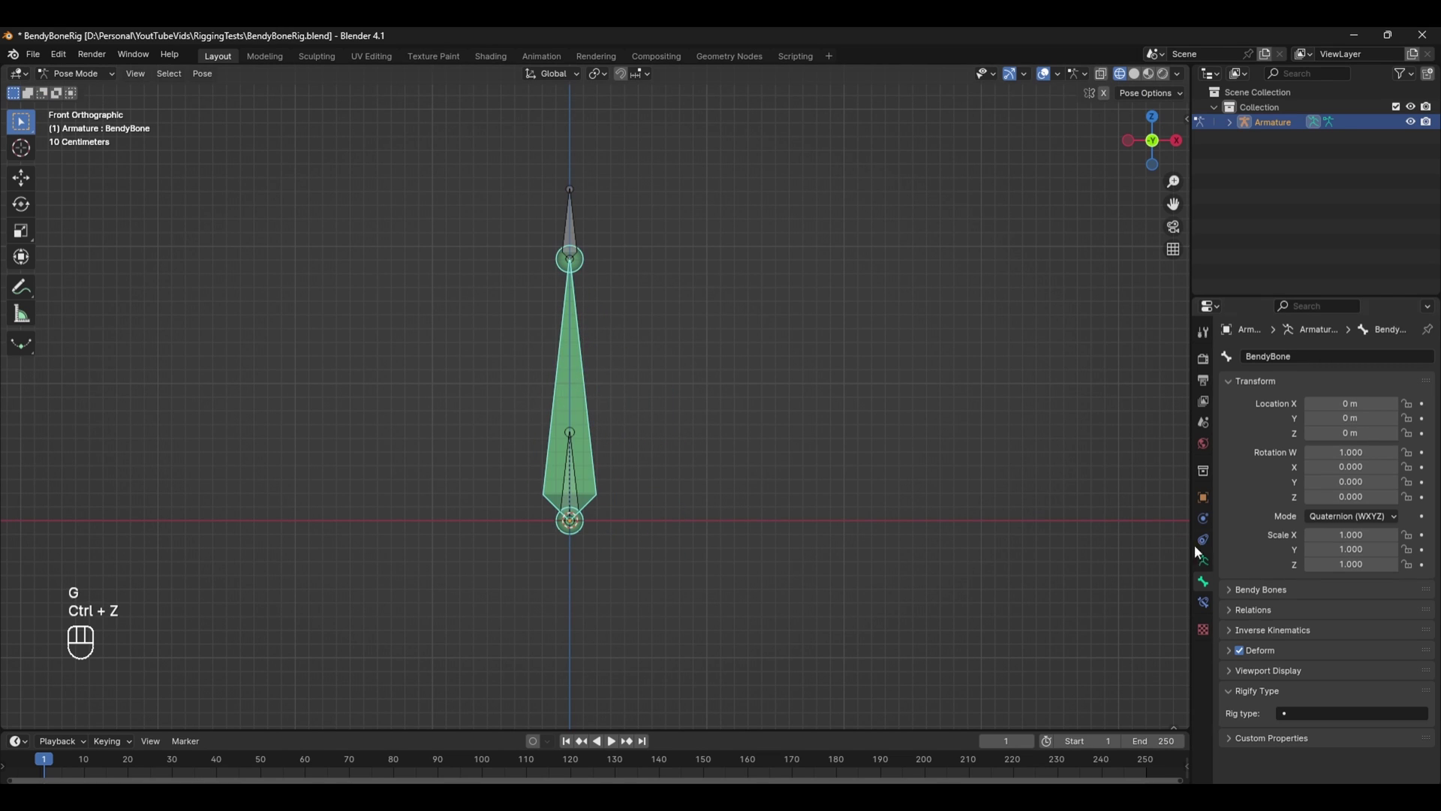
Step: Display the armature's bones as B-Bone in its viewport display settings
left_click(1203, 561)
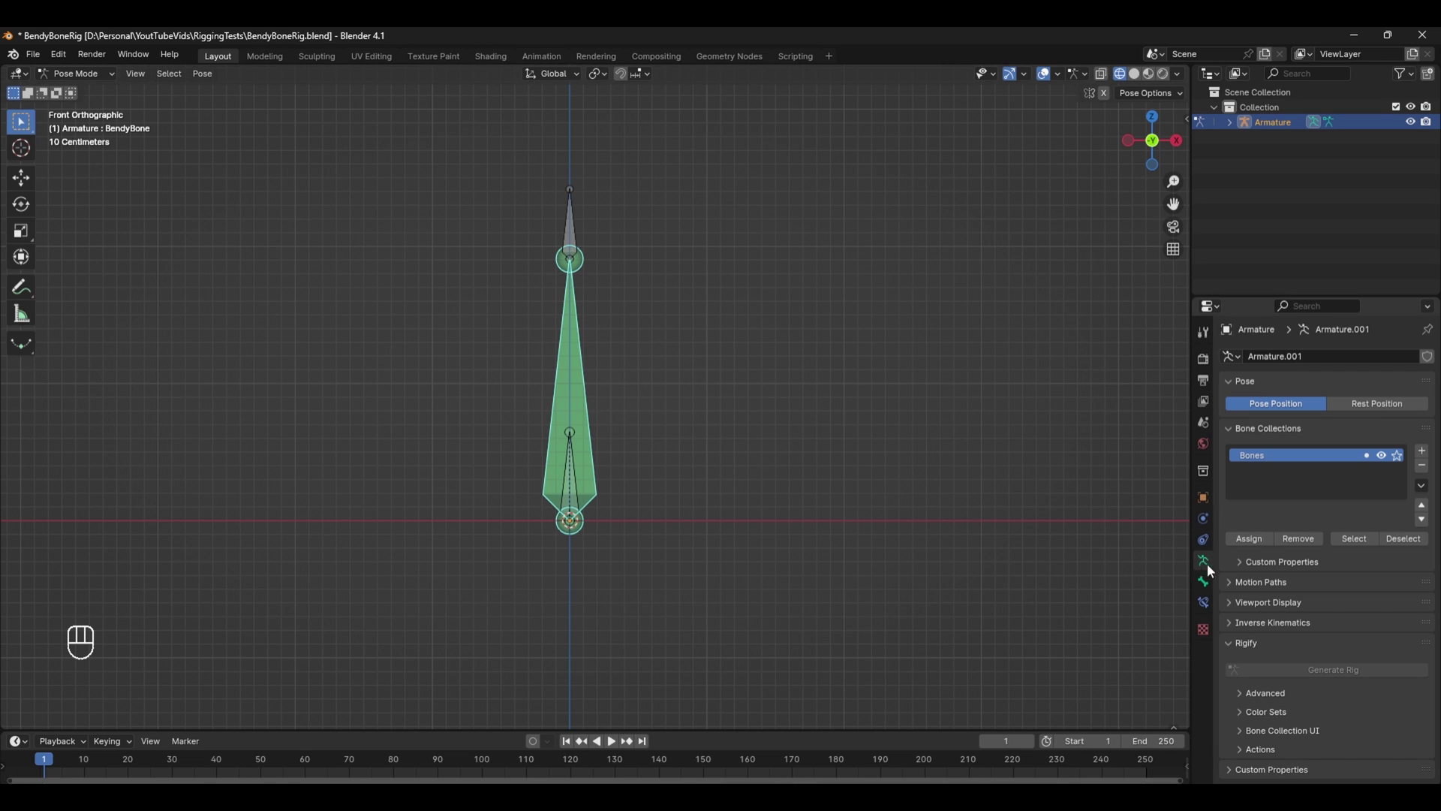
left_click(1273, 604)
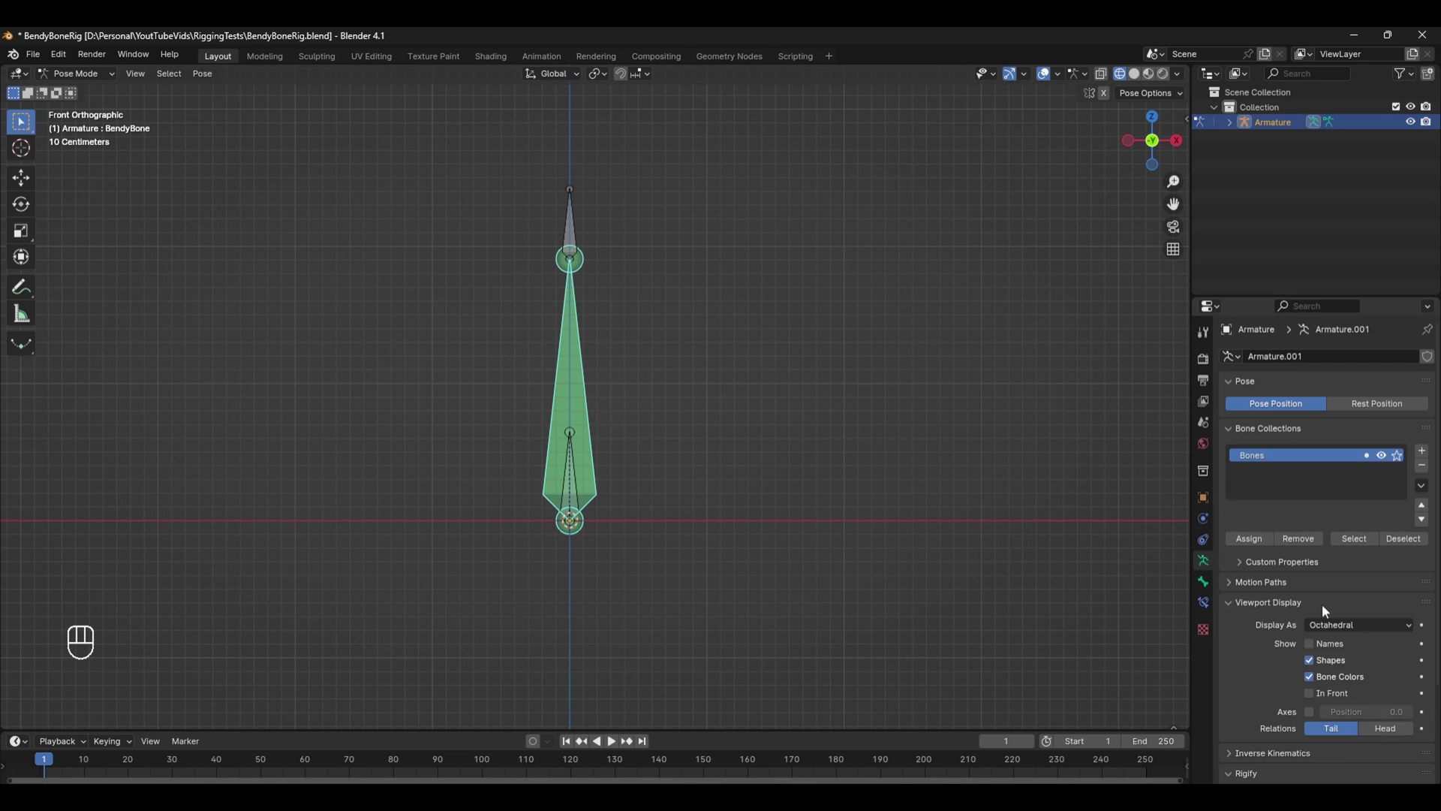
scroll(1322, 601, "down", 2)
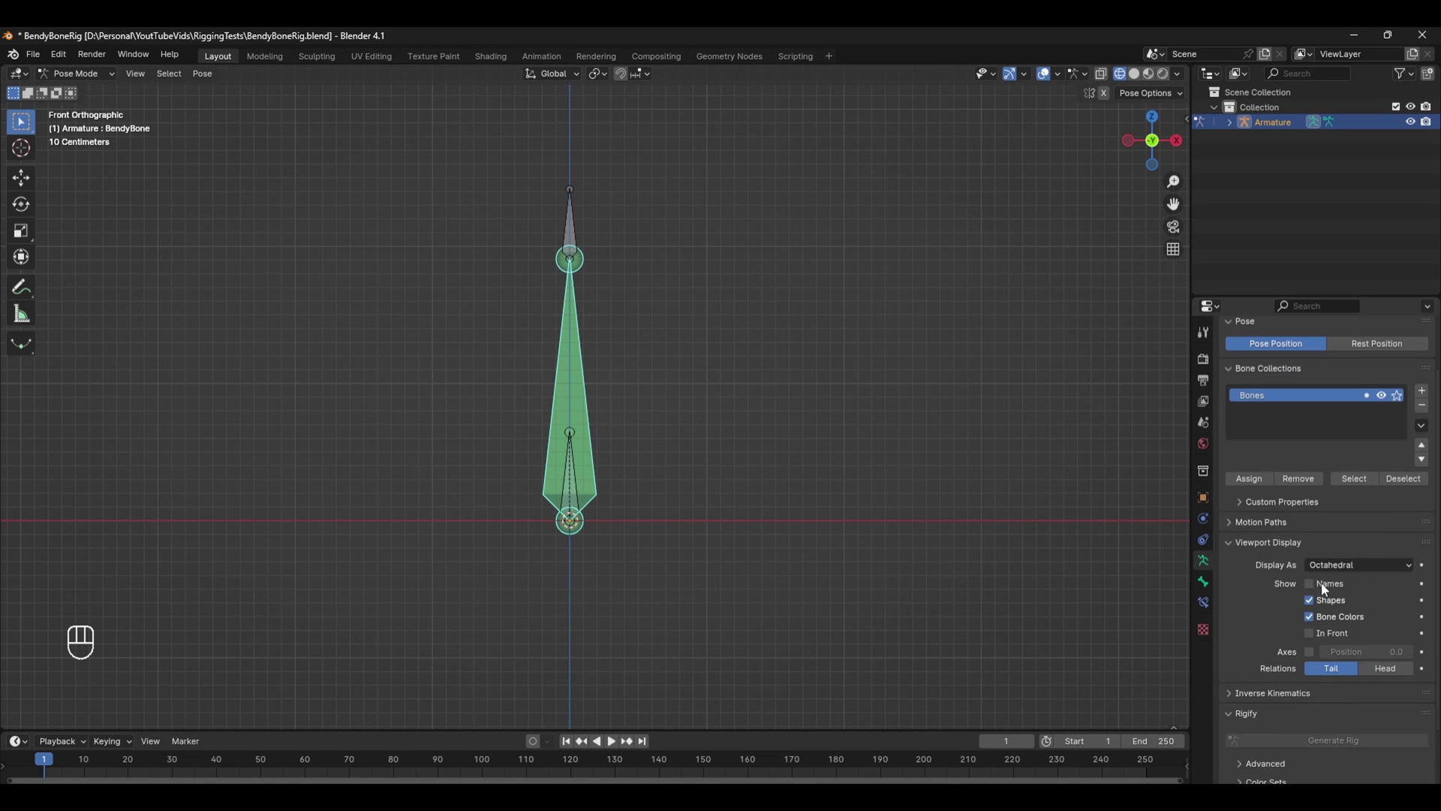
left_click(1362, 563)
left_click(1340, 614)
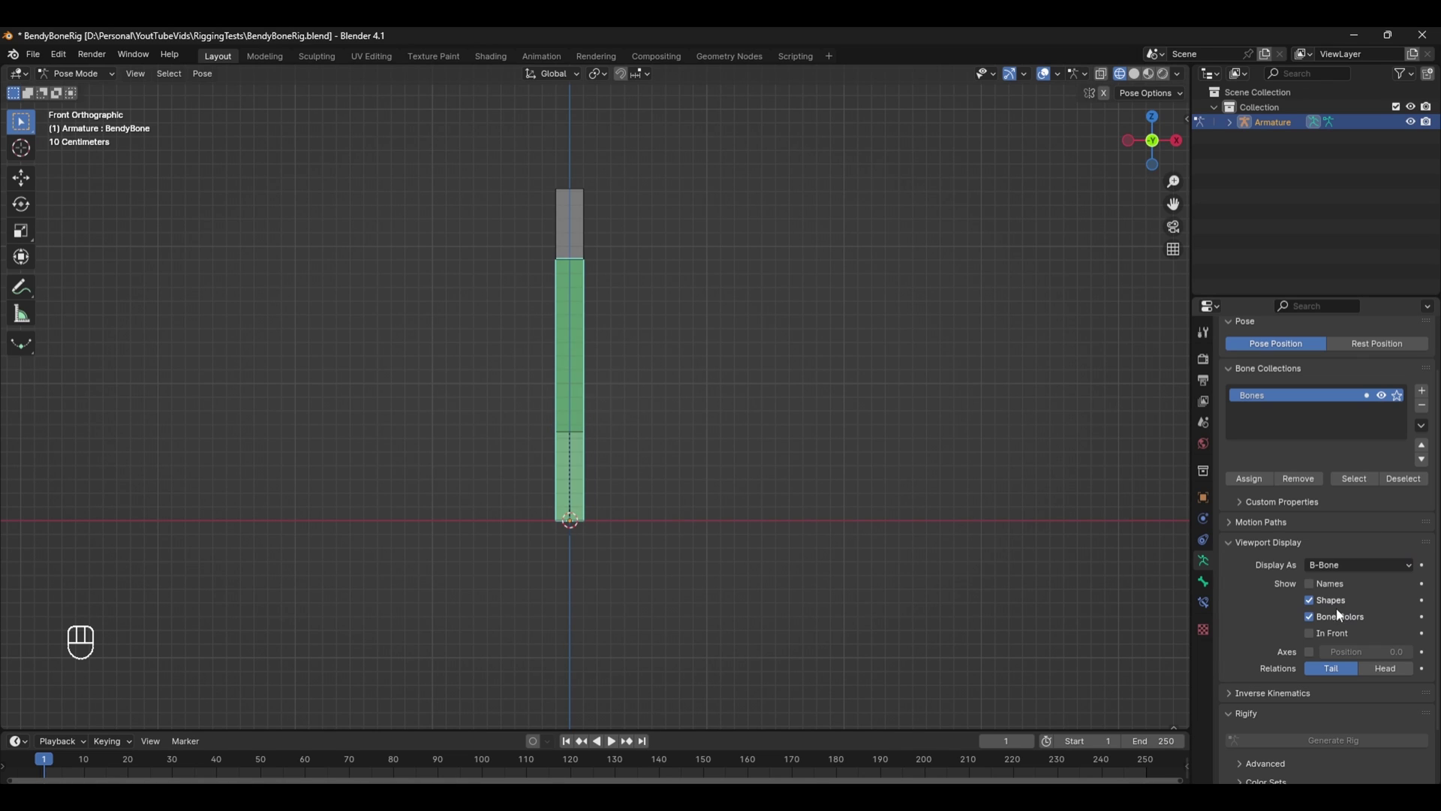
Step: Test the B-Bone display by moving EndCTRL, and revert the move
left_click(592, 265)
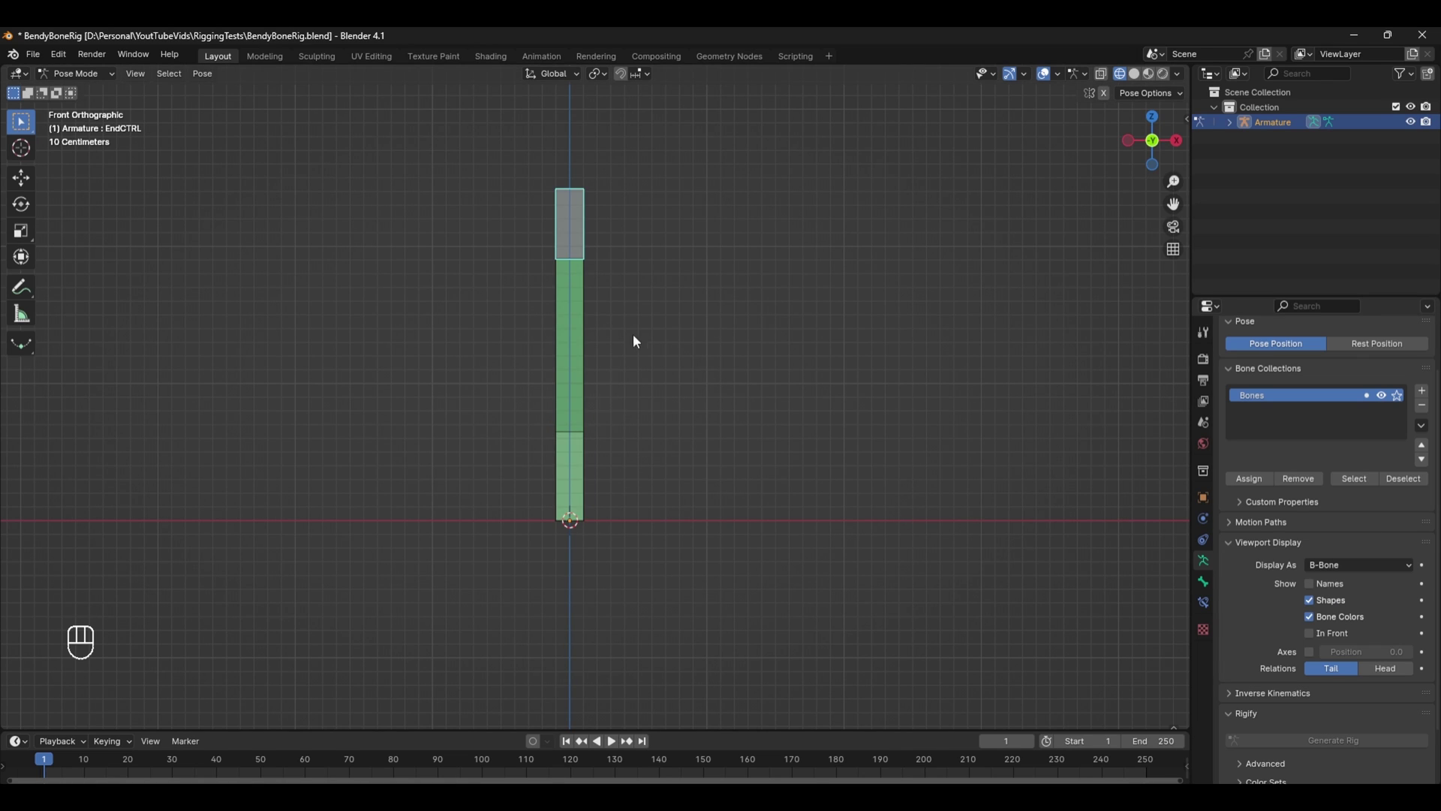
key("g")
left_click(617, 356)
key("ctrl+z")
Step: Scale up StarCTRL's B-Bone display size to about 0.19 in X and Z
left_click(576, 455)
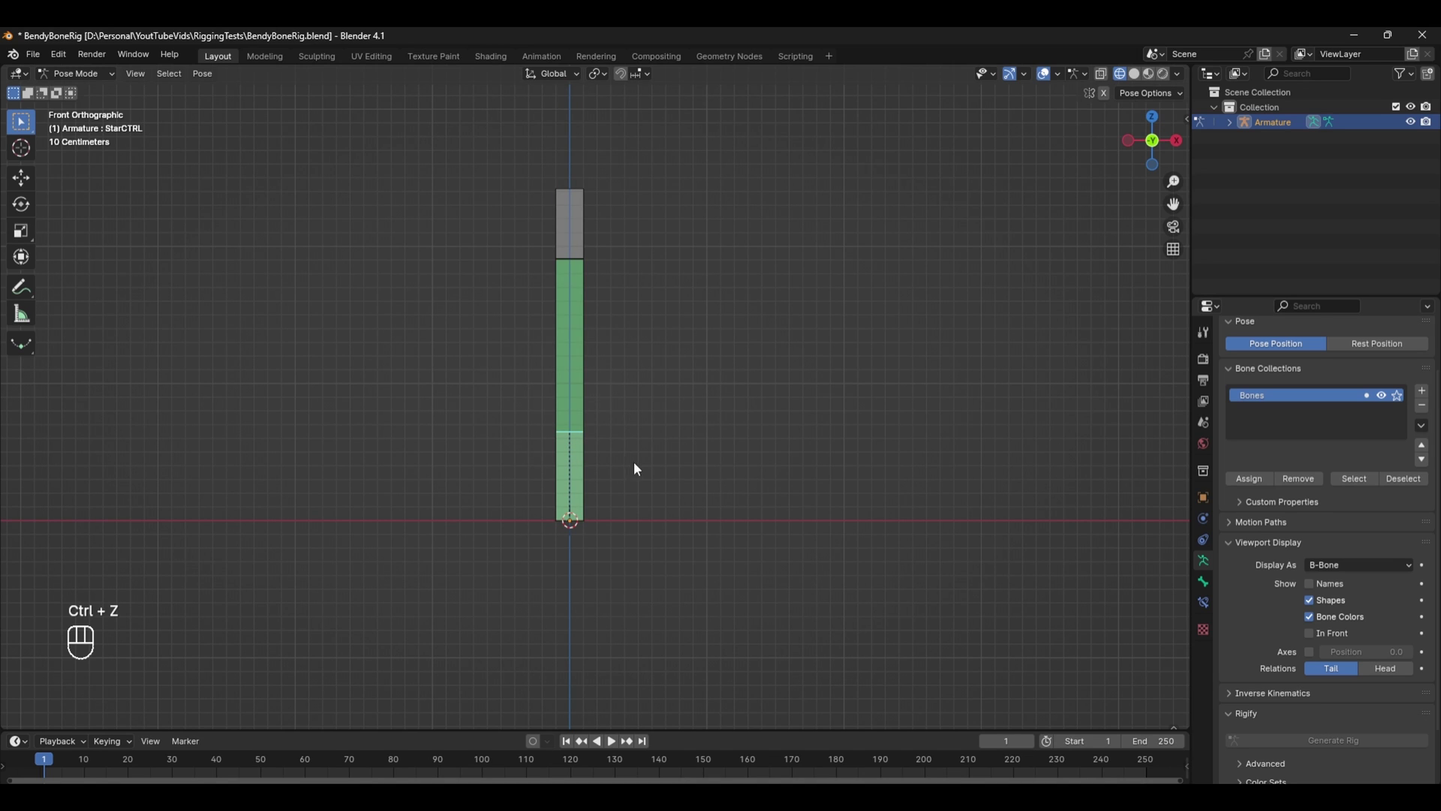
middle_click_drag(686, 444, 593, 425)
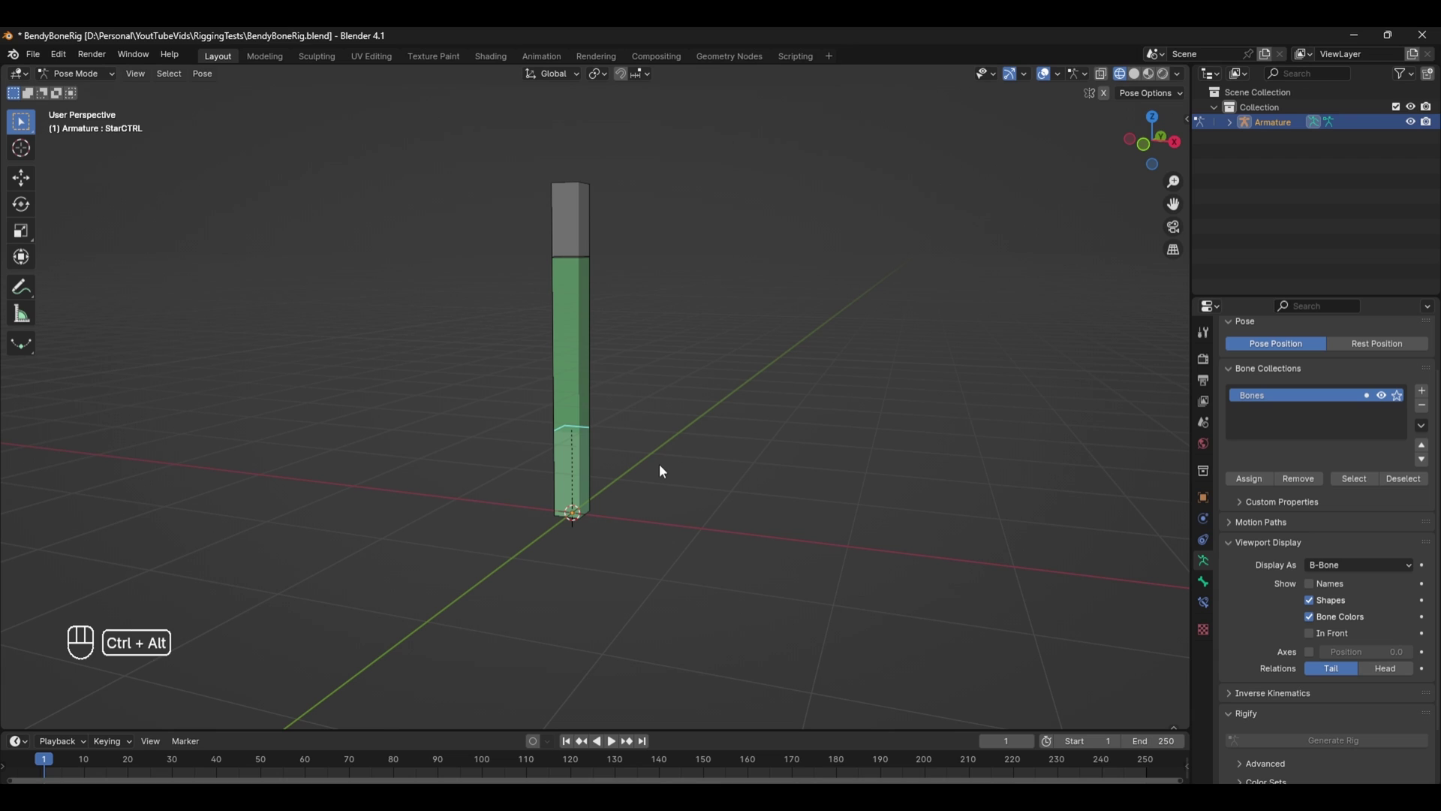
key("shift+ctrl+alt+s")
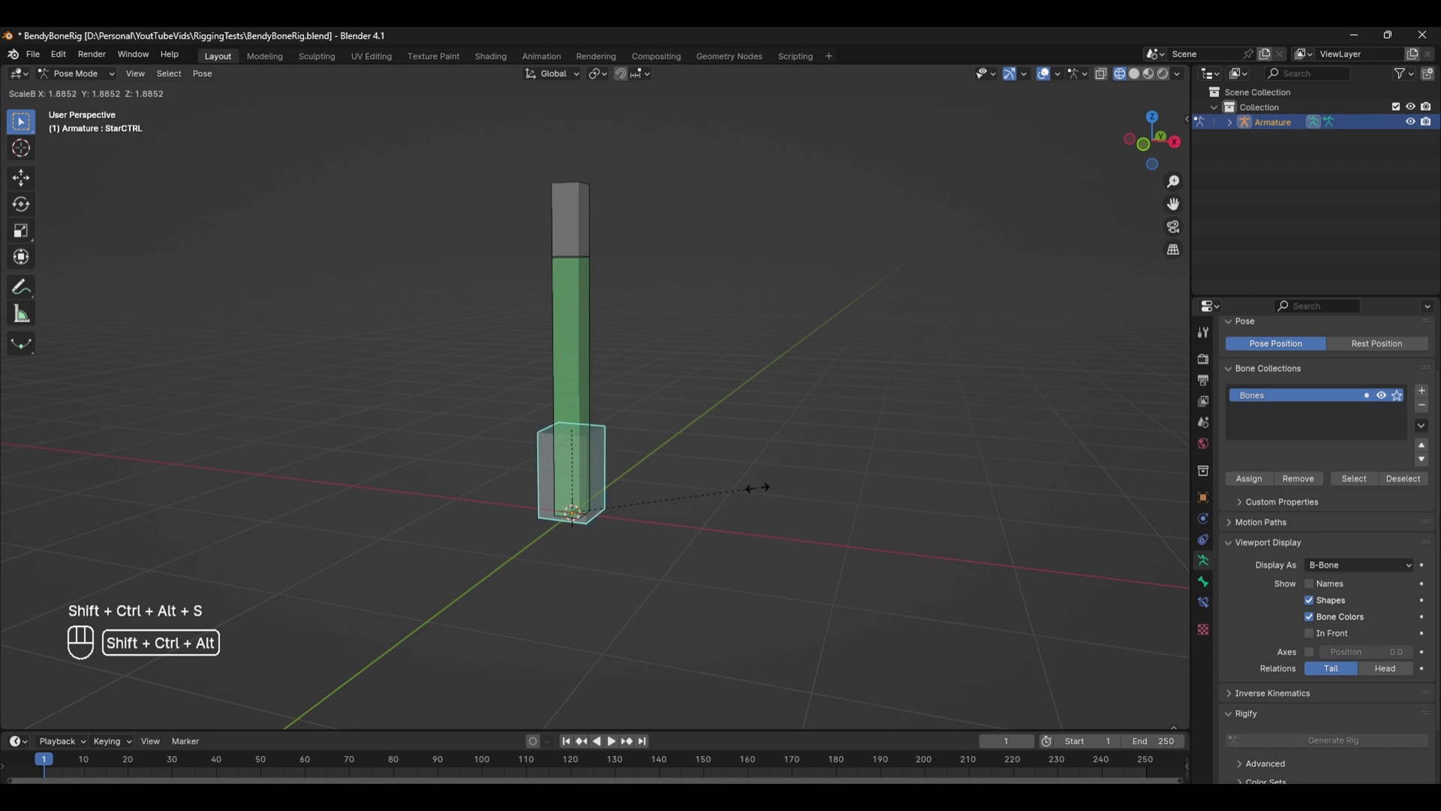
left_click(758, 488)
Step: Set EndCTRL's bendy bone display size to 0.21 in X and Z
left_click(589, 224)
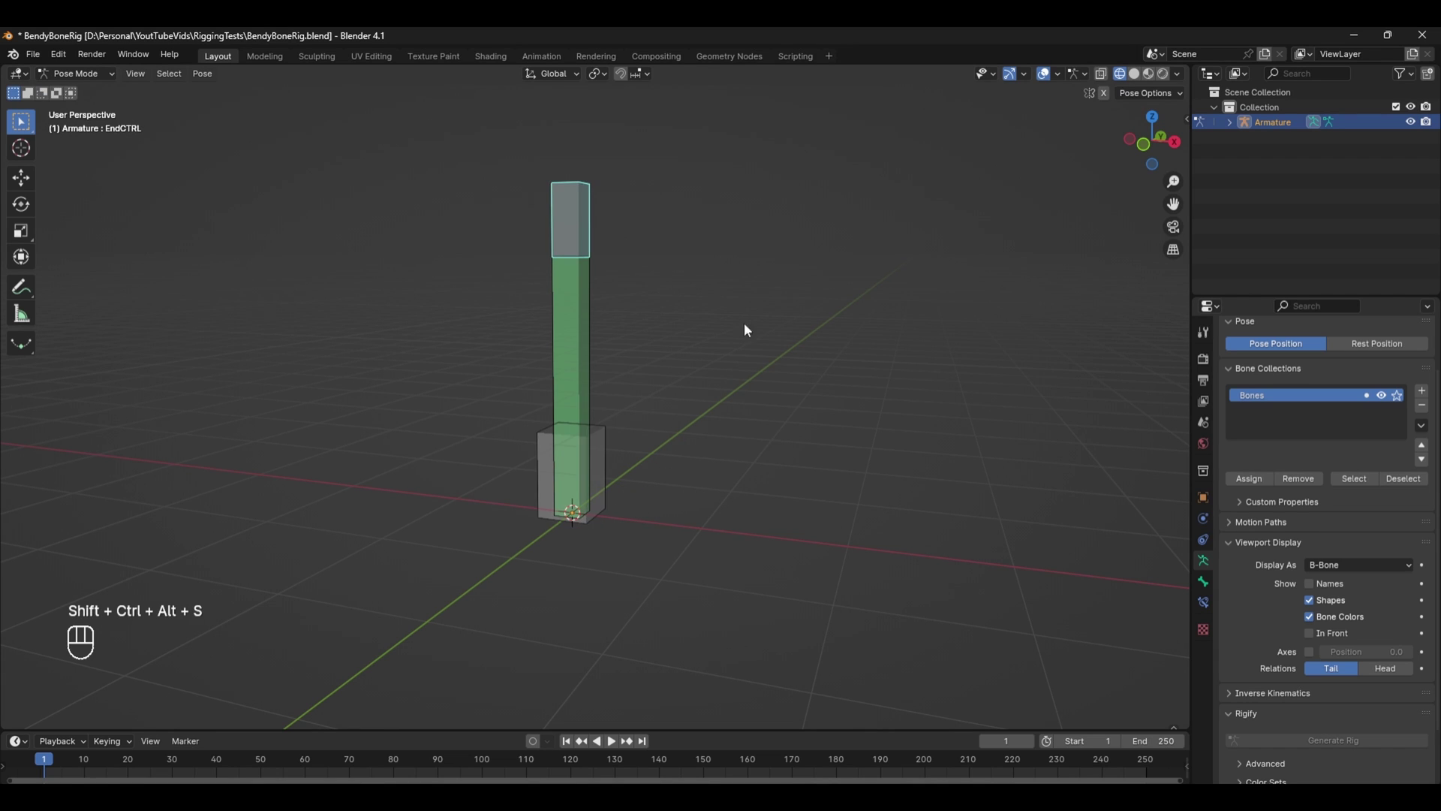
left_click(1203, 581)
left_click(1249, 589)
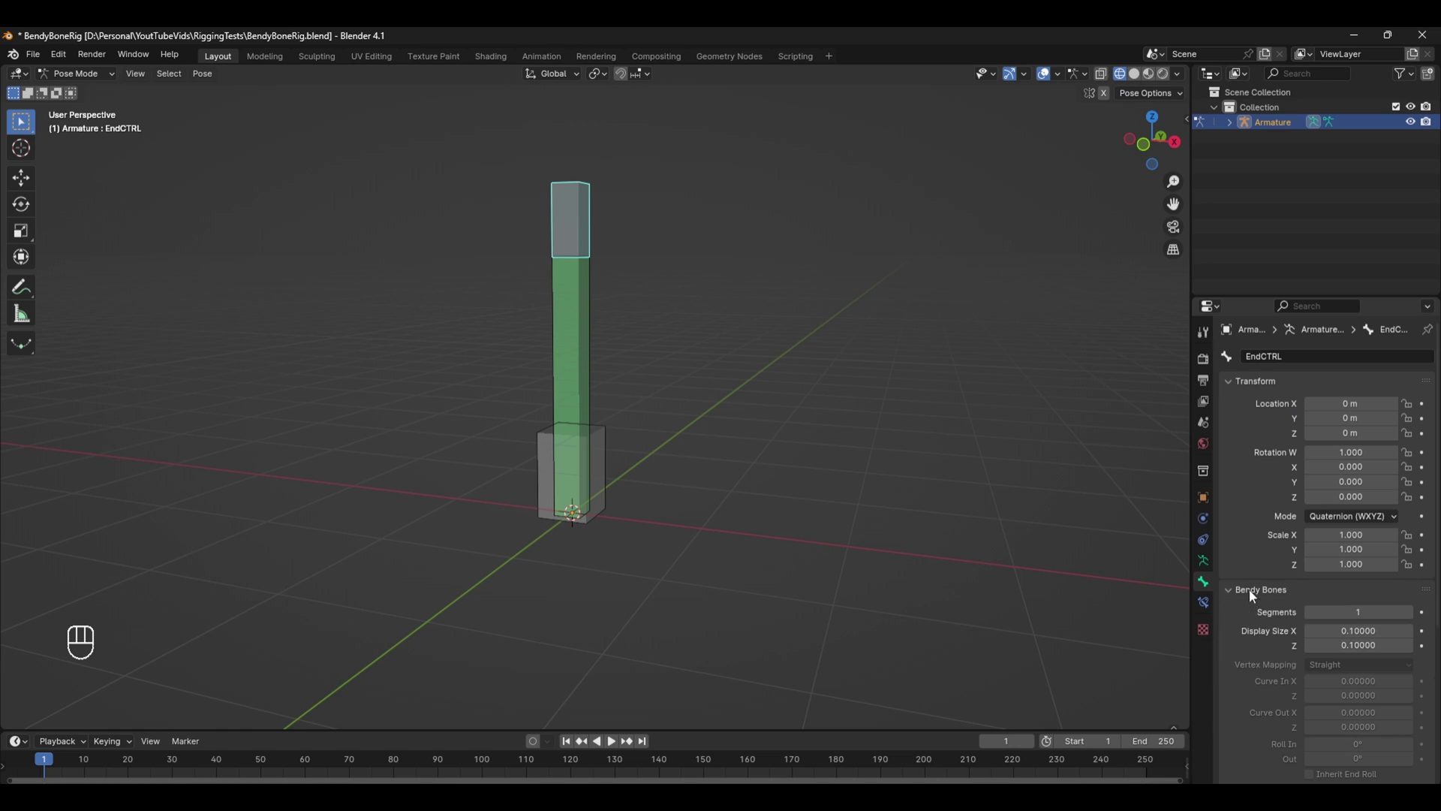
scroll(1268, 541, "down", 4)
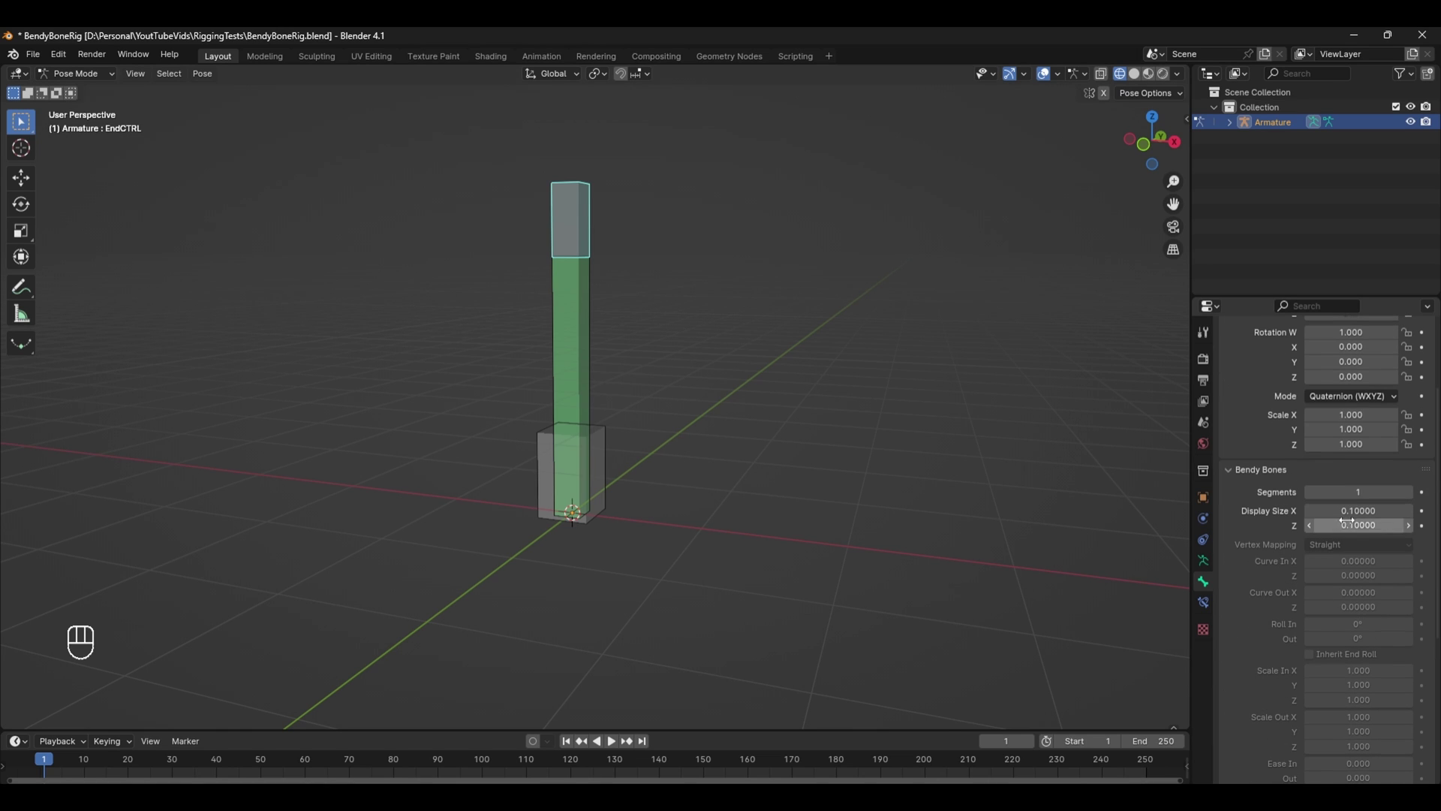
left_click_drag(1310, 511, 1359, 525)
Step: Set the number of bendy bone segments on BendyBone to 10
middle_click_drag(676, 353, 579, 360)
left_click(566, 300)
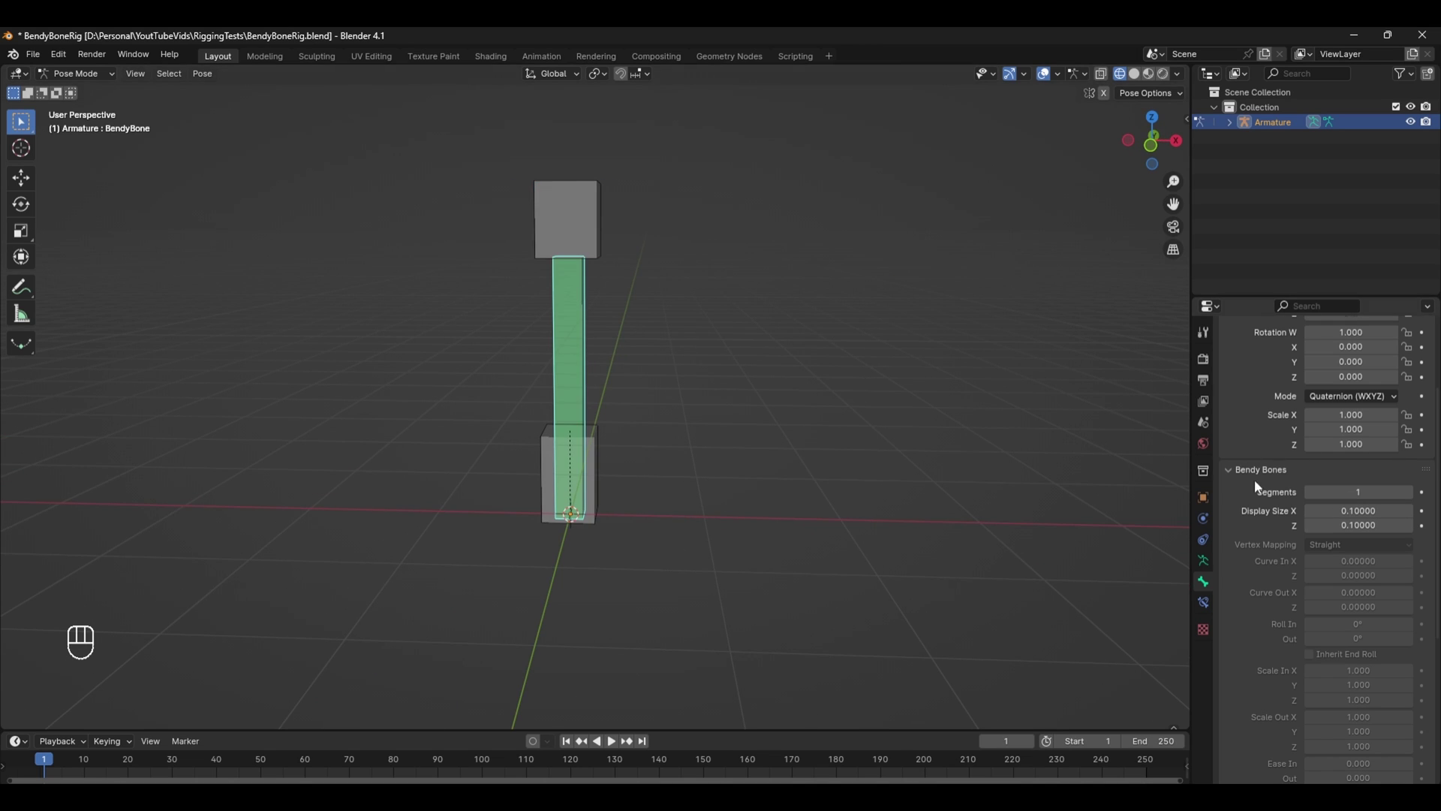
left_click_drag(1358, 491, 1385, 492)
left_click(1358, 492)
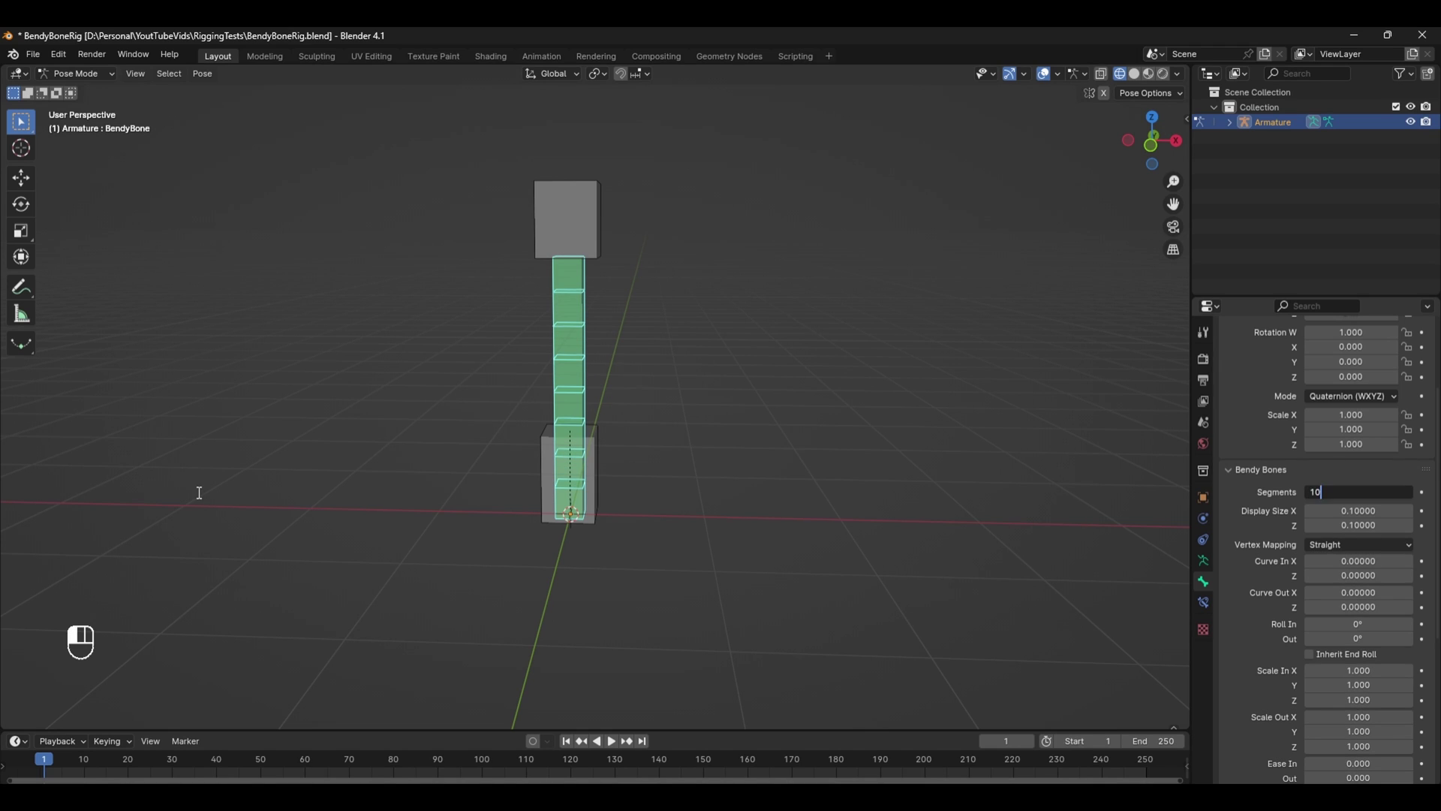
key("Return")
Step: Test the segmented BendyBone by moving EndCTRL and StarCTRL, and revert both moves
left_click(593, 217)
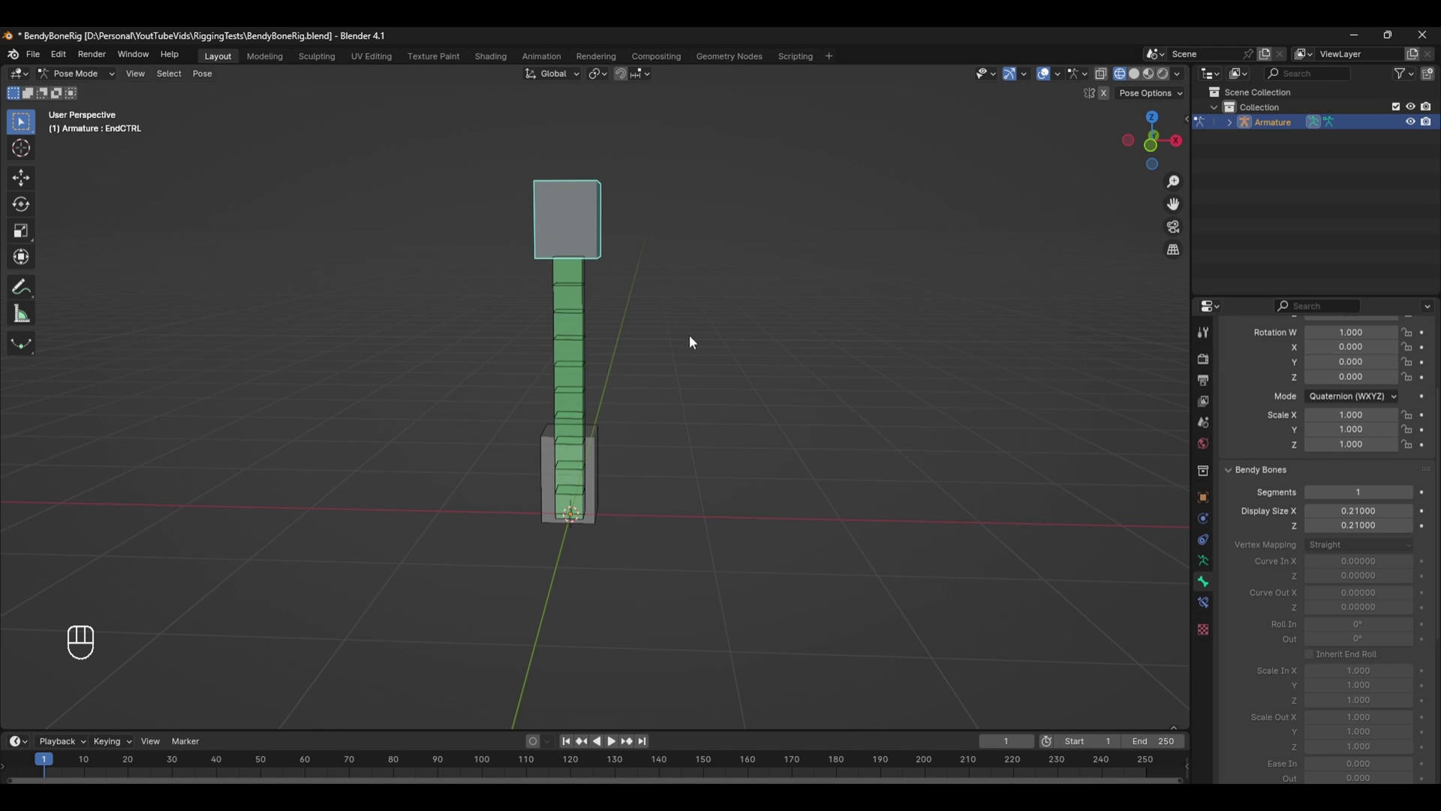
key("g")
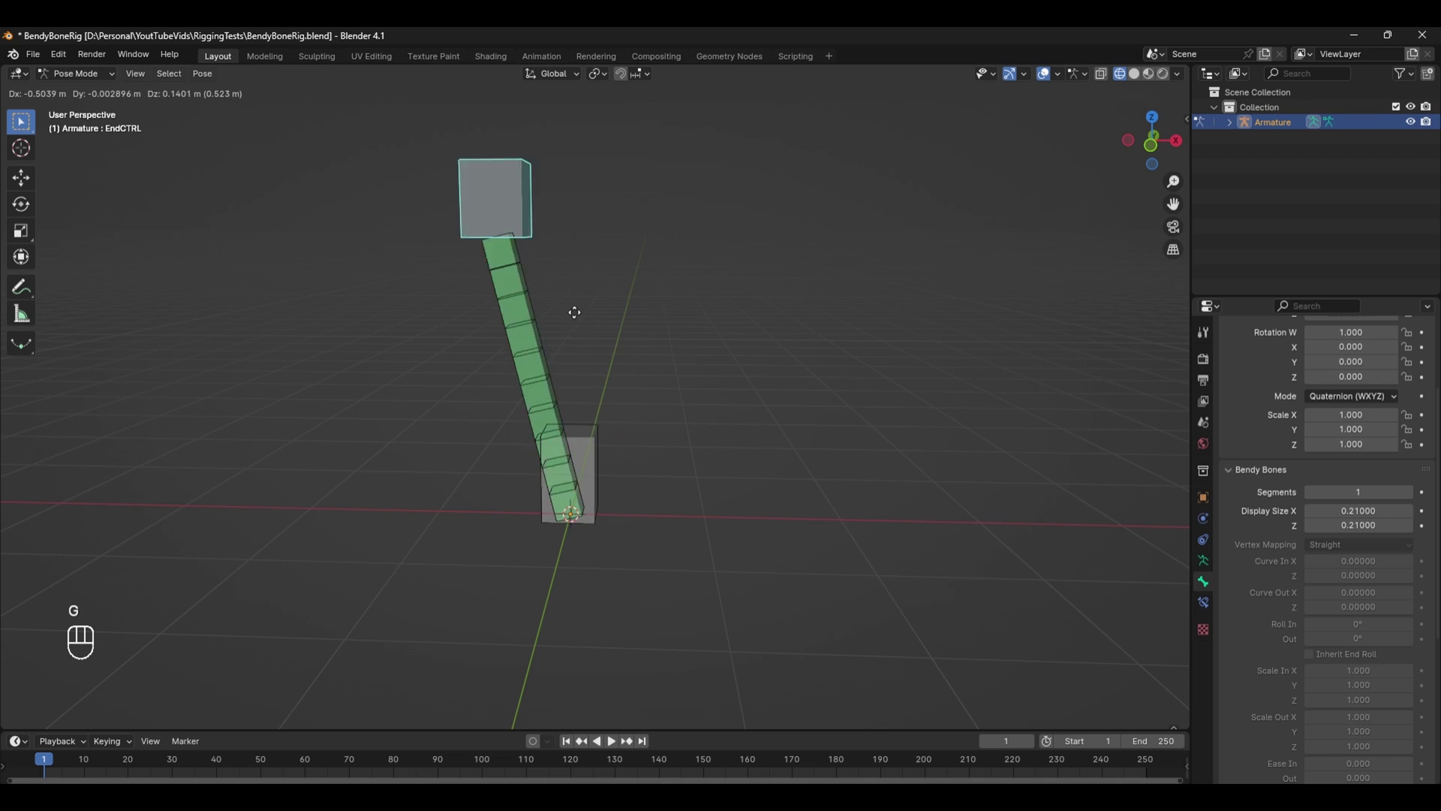
key("ctrl+z")
left_click(550, 462)
key("g")
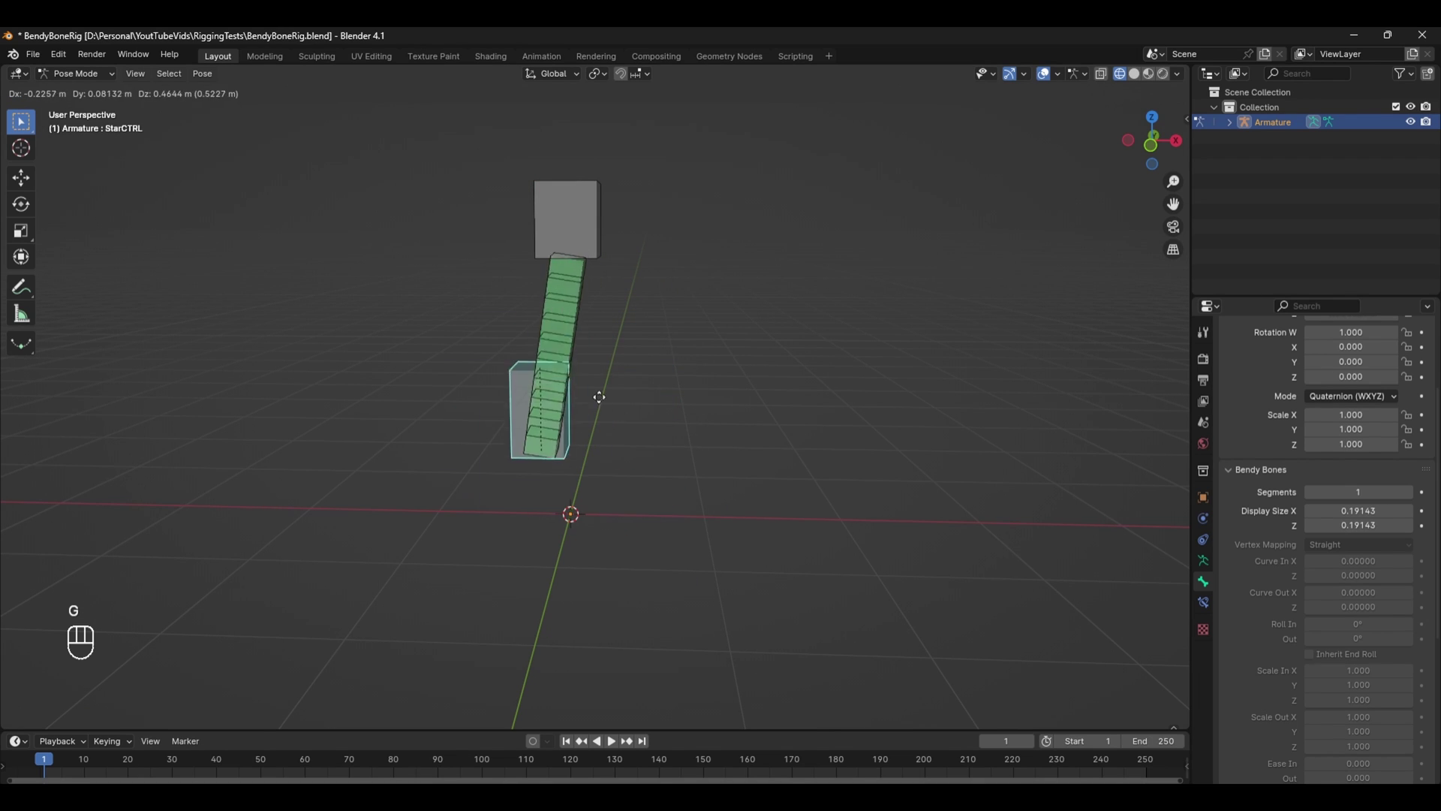
left_click(620, 406)
key("ctrl+z")
key("ctrl+z")
Step: Test in front view how BendyBone reacts to rotating EndCTRL, and revert the rotation
key("KP_1")
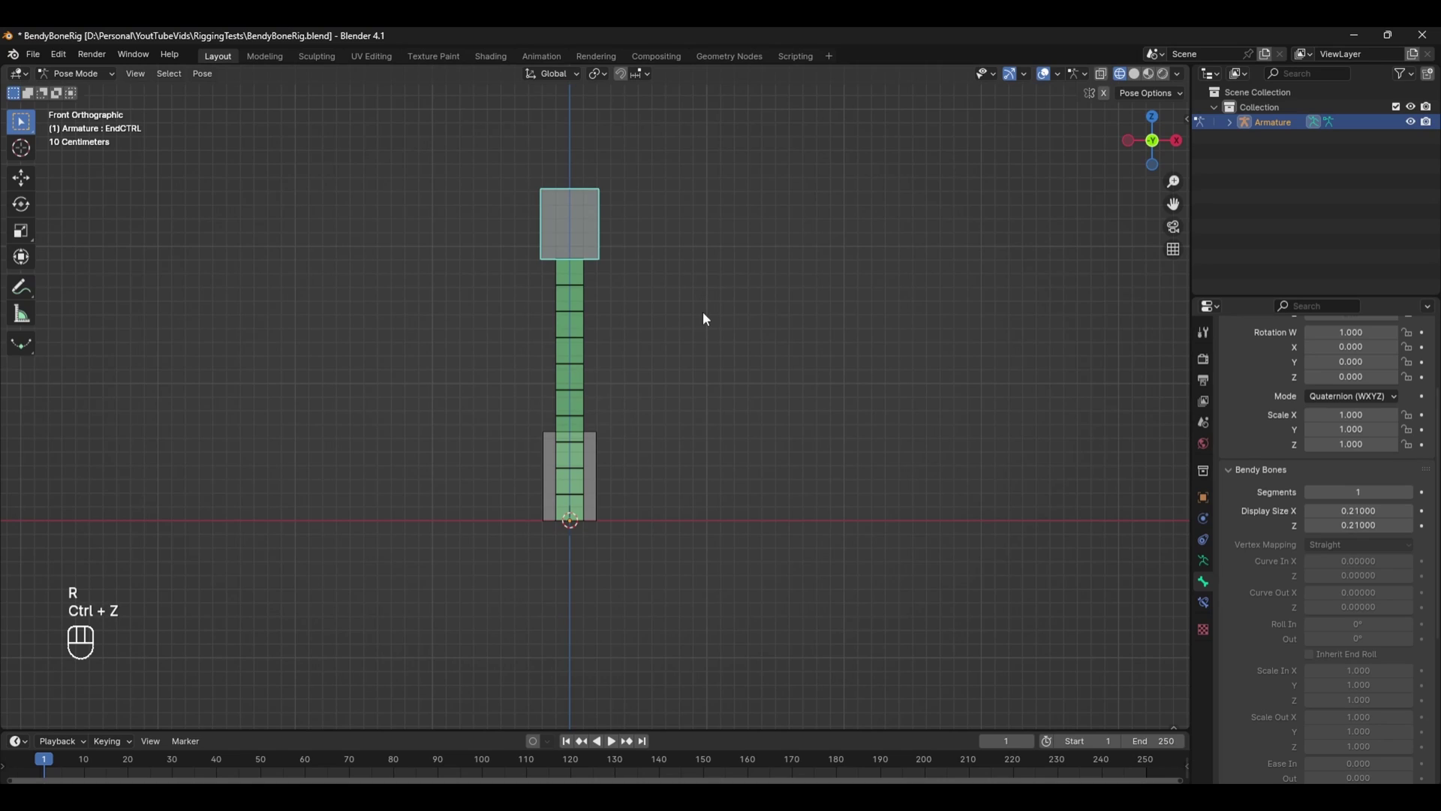
key("r")
left_click(633, 262)
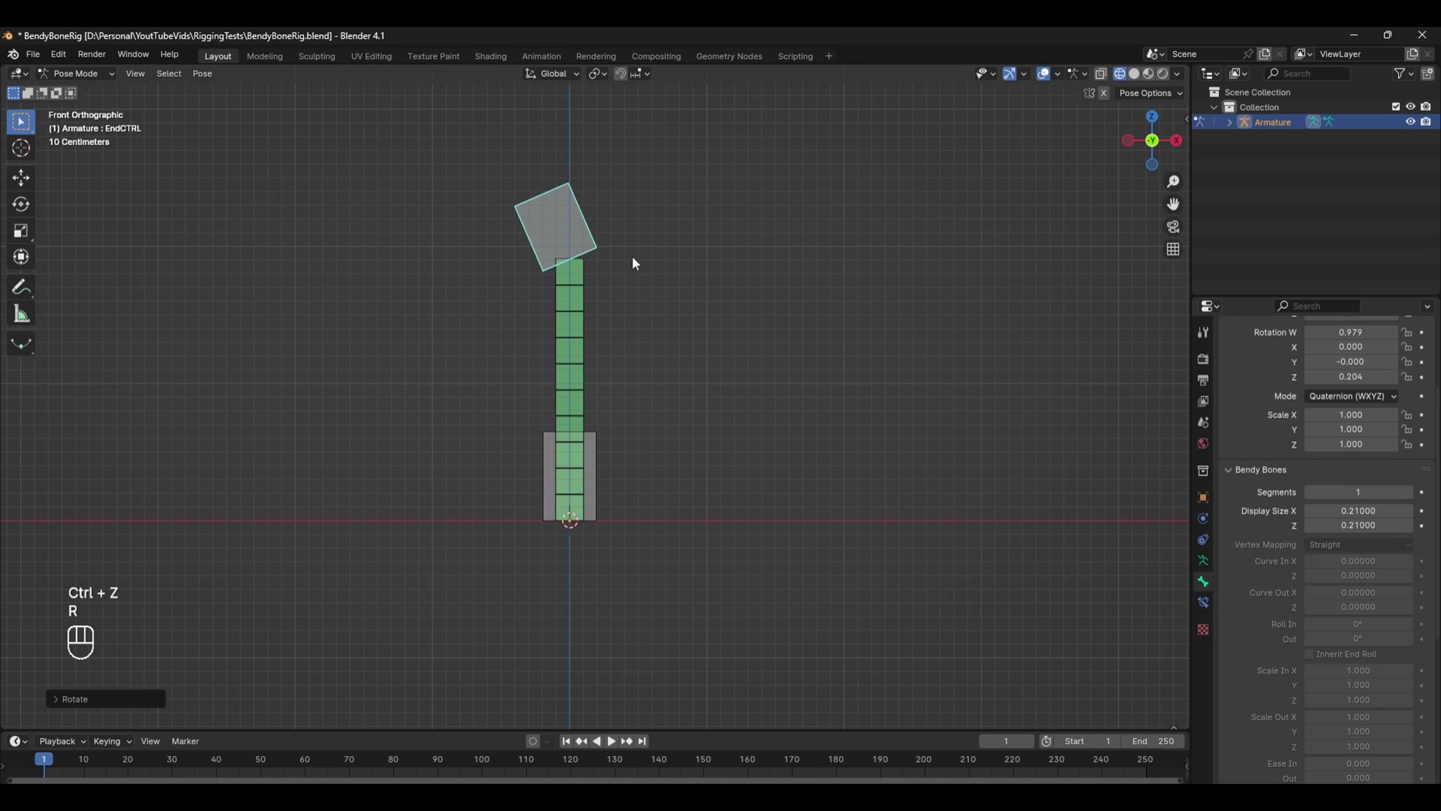
key("ctrl+z")
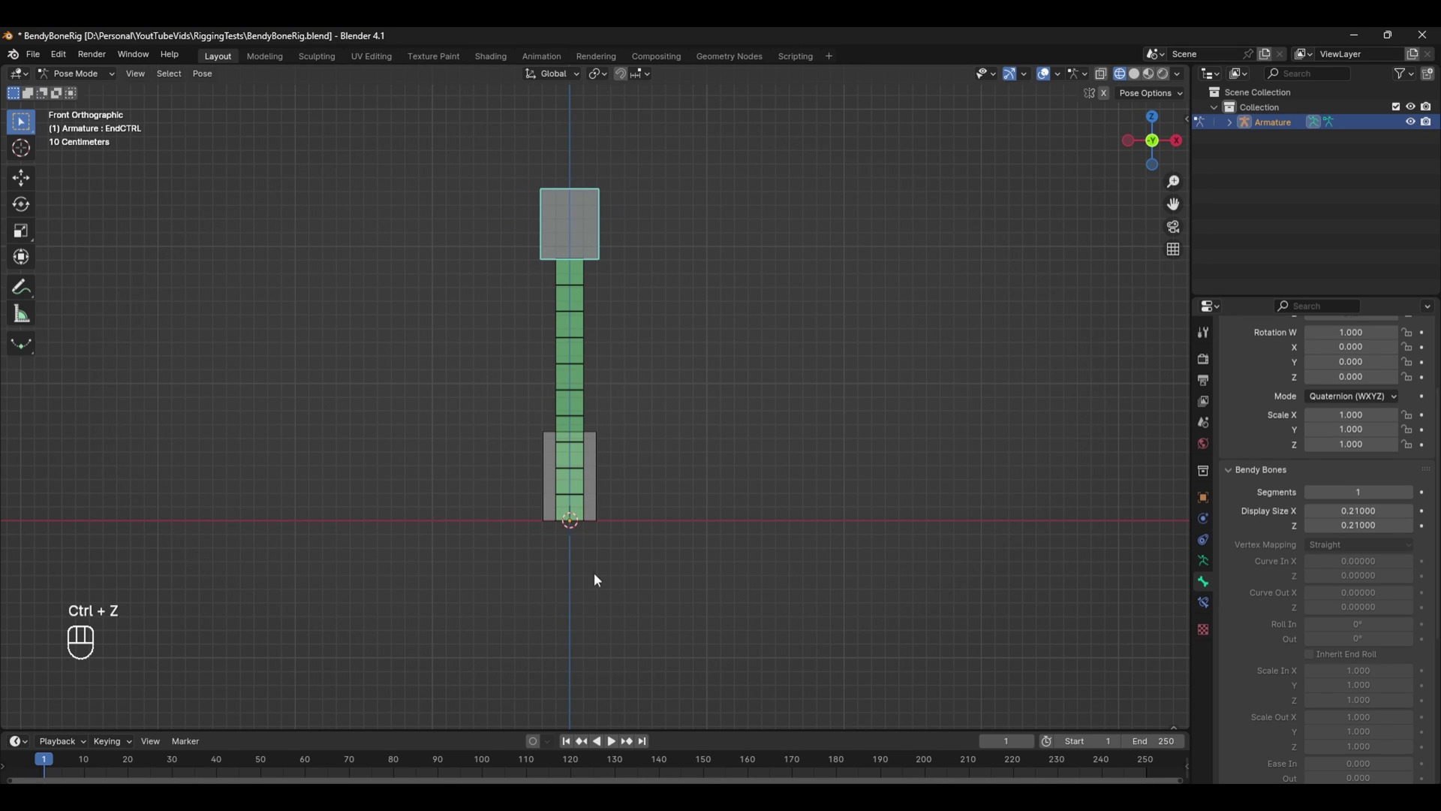
Step: Set both the start handle and the end handle of BendyBone to Tangent
left_click(559, 347)
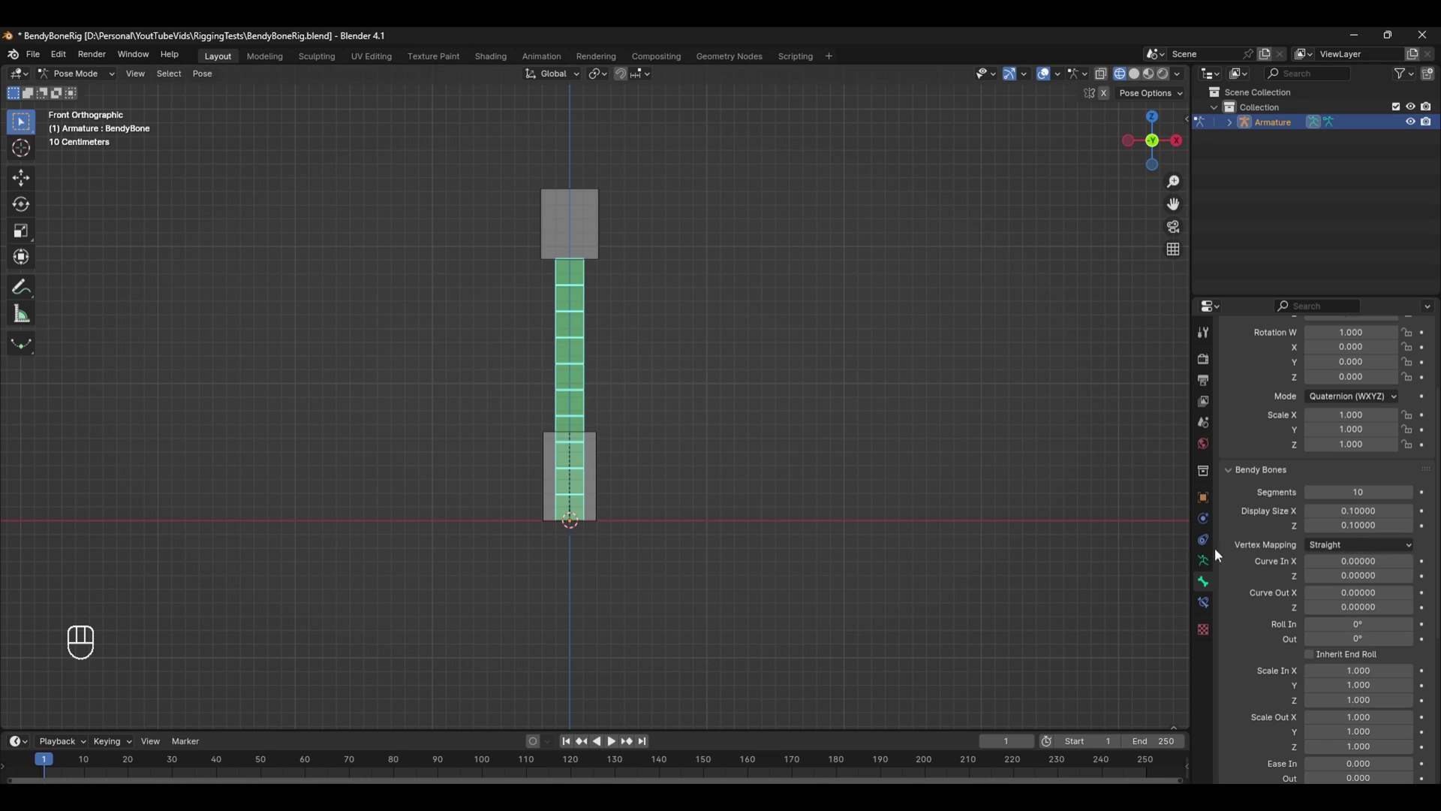
scroll(1295, 521, "down", 8)
scroll(1309, 520, "down", 1)
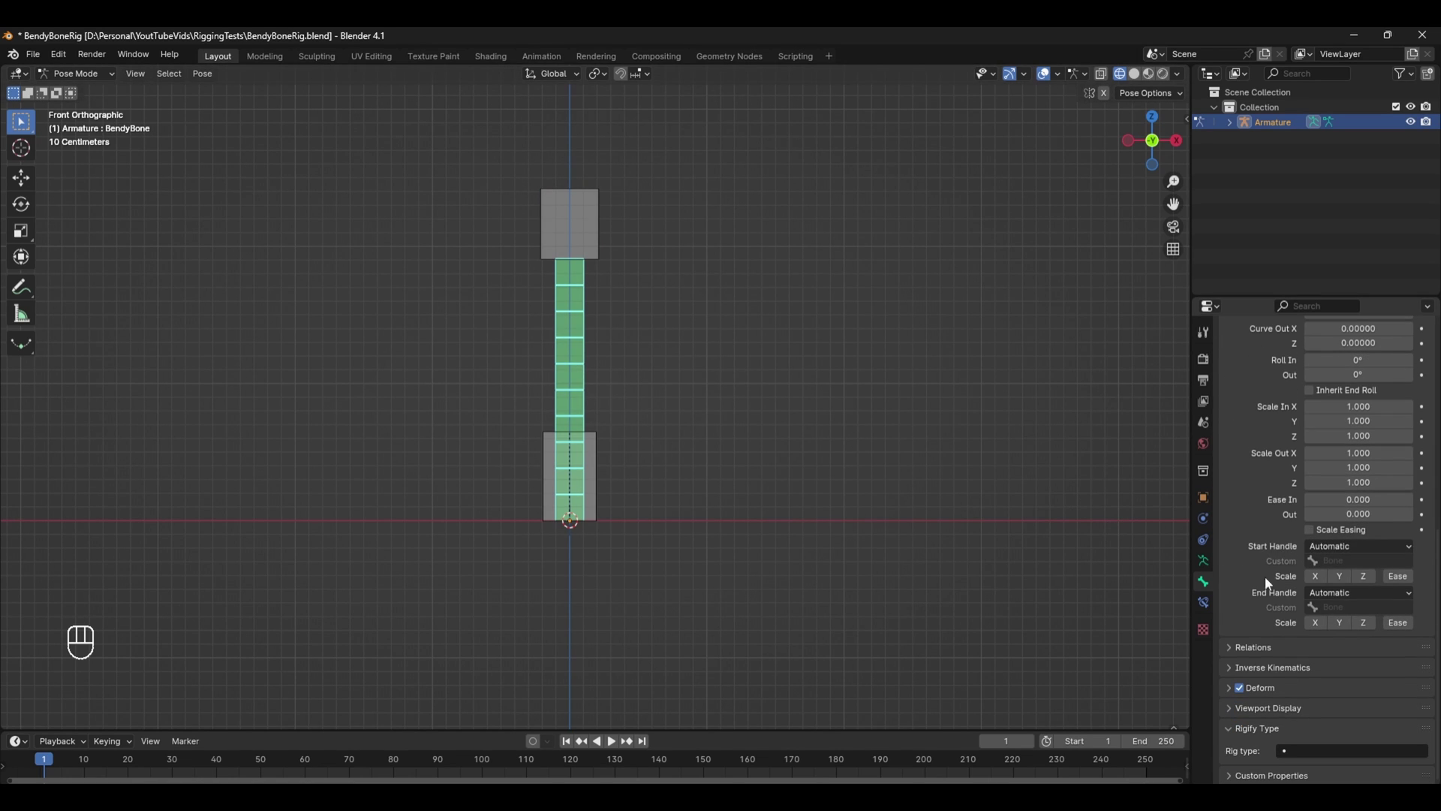
left_click(1351, 547)
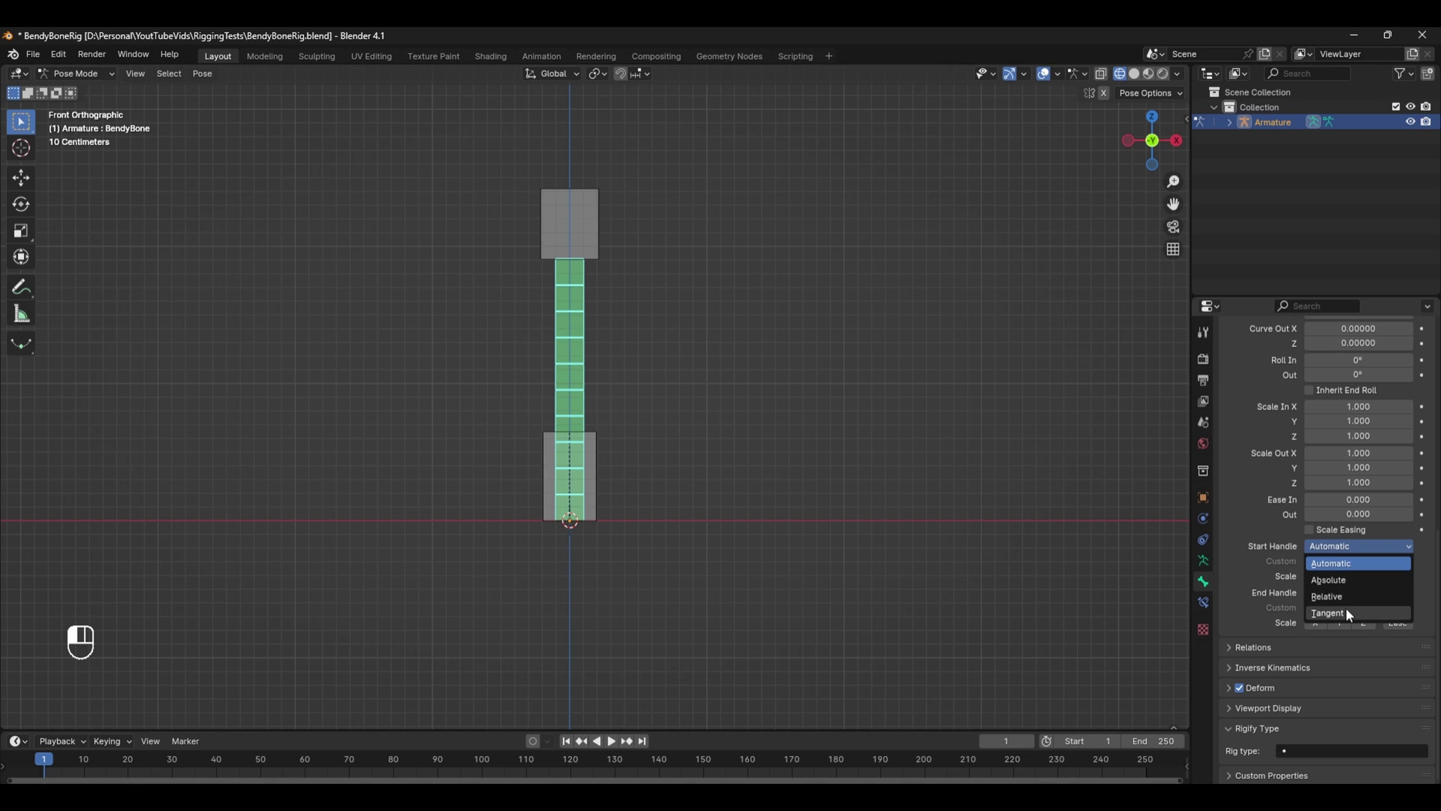
left_click(1345, 611)
left_click(1347, 592)
left_click(1346, 658)
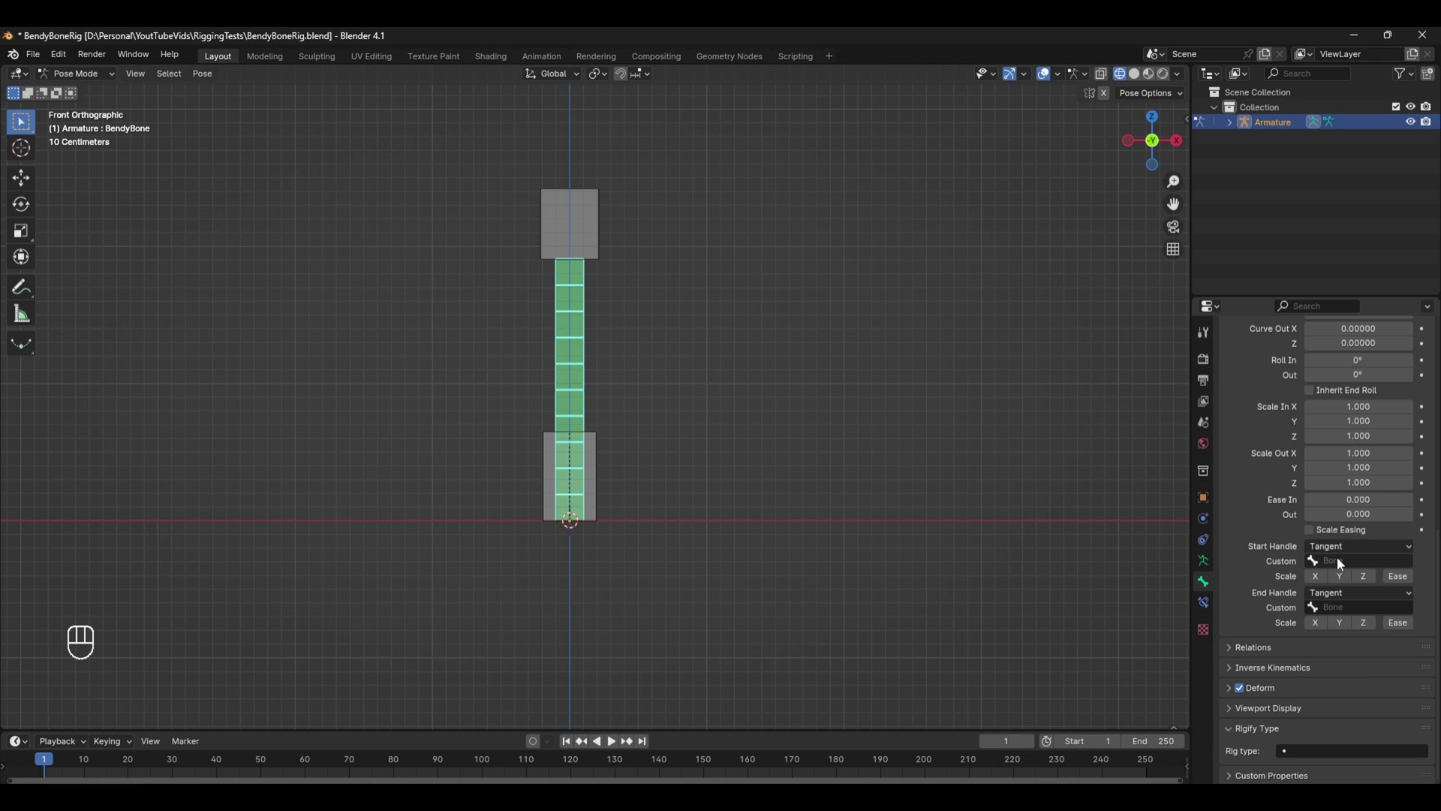
Step: Assign StarCTRL as BendyBone's custom start handle and EndCTRL as its custom end handle
left_click(1336, 560)
left_click(1311, 583)
left_click(1347, 594)
left_click(1345, 606)
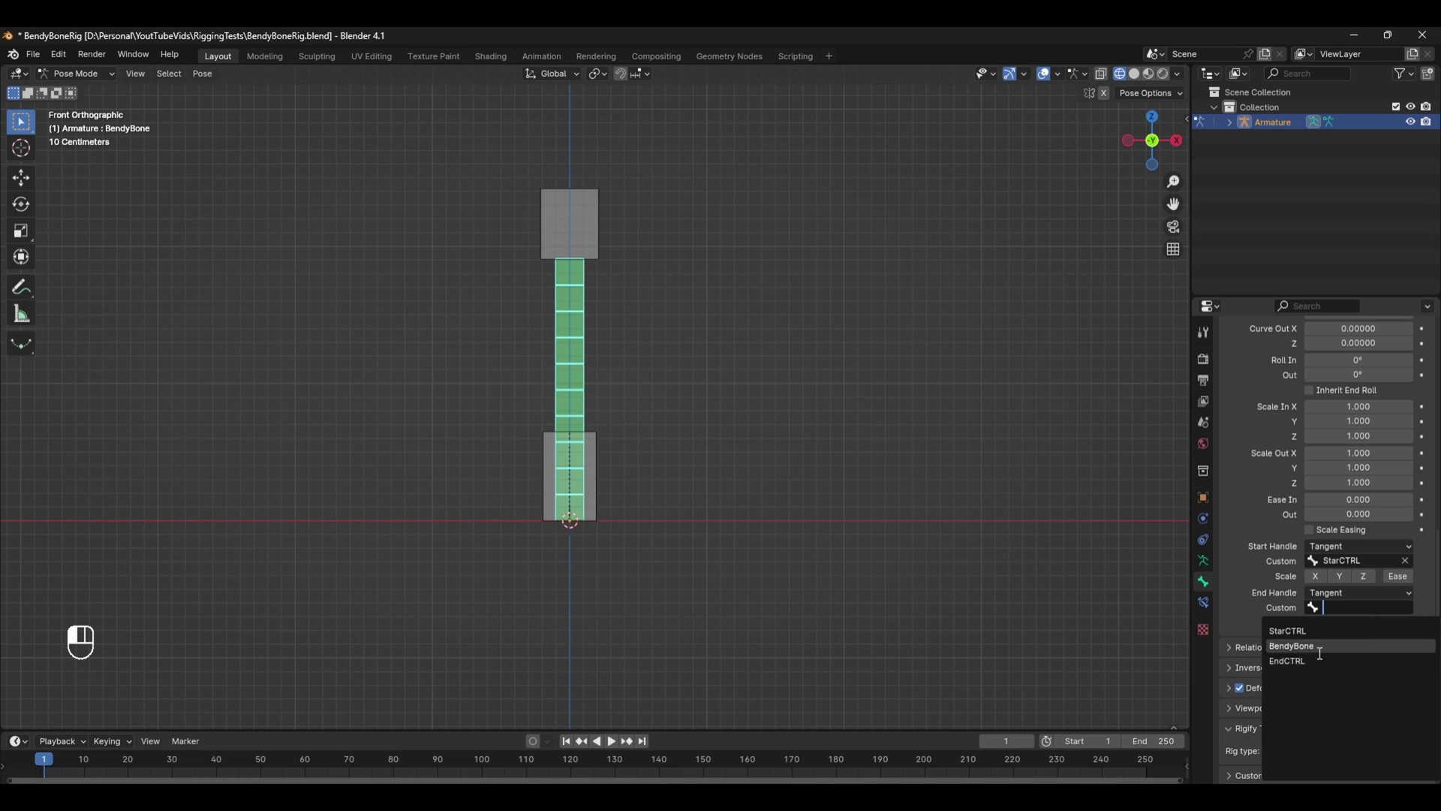
left_click(1328, 661)
Step: Test the tangent handles by rotating EndCTRL and StarCTRL to bend BendyBone into an arc
left_click(571, 245)
key("r")
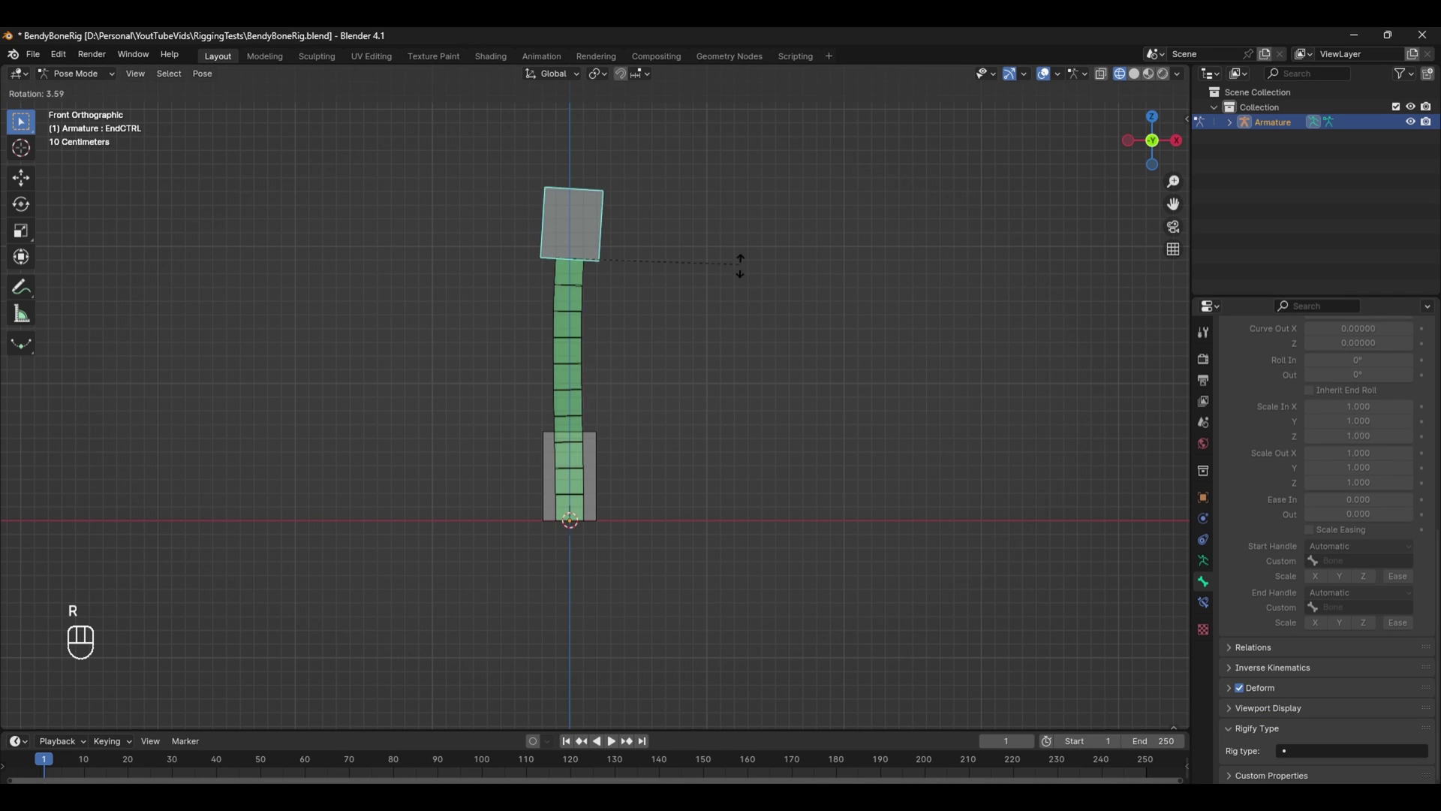
left_click(646, 384)
left_click(589, 441)
key("r")
left_click(573, 361)
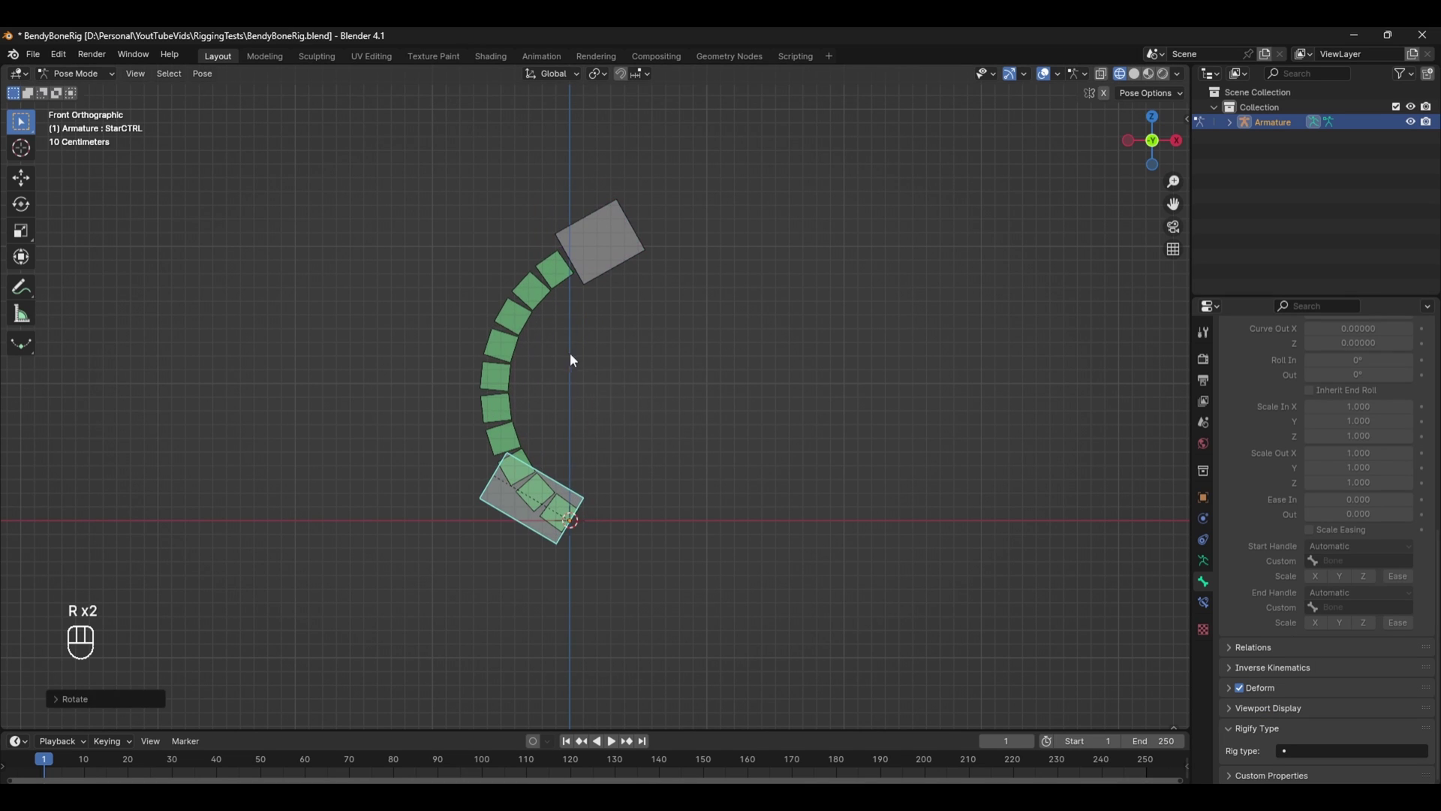
Step: Try moving EndCTRL on the bent ribbon, undo the move and clear the pose transforms of all bones
left_click(601, 241)
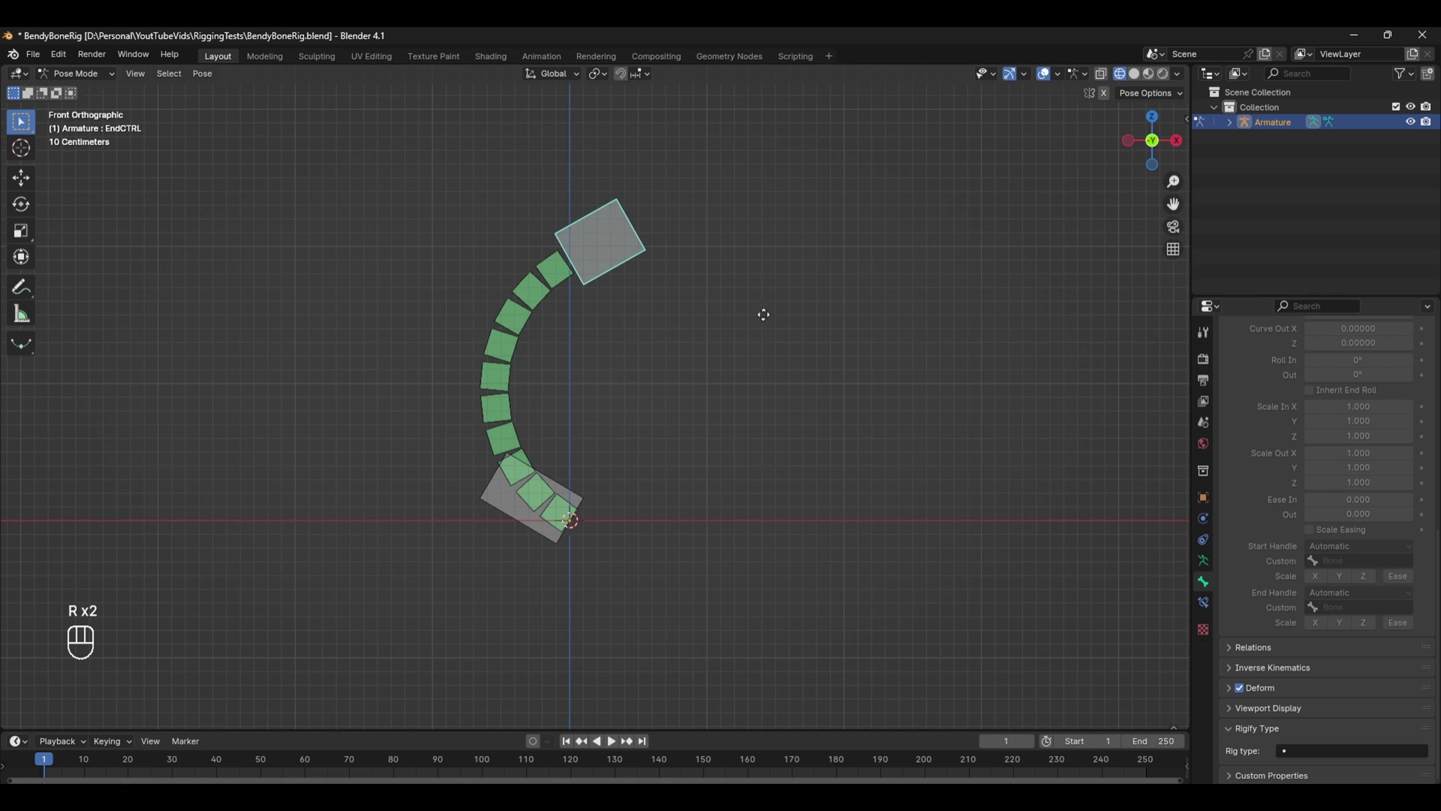
left_click(720, 321)
key("ctrl+z")
key("a")
key("alt+g")
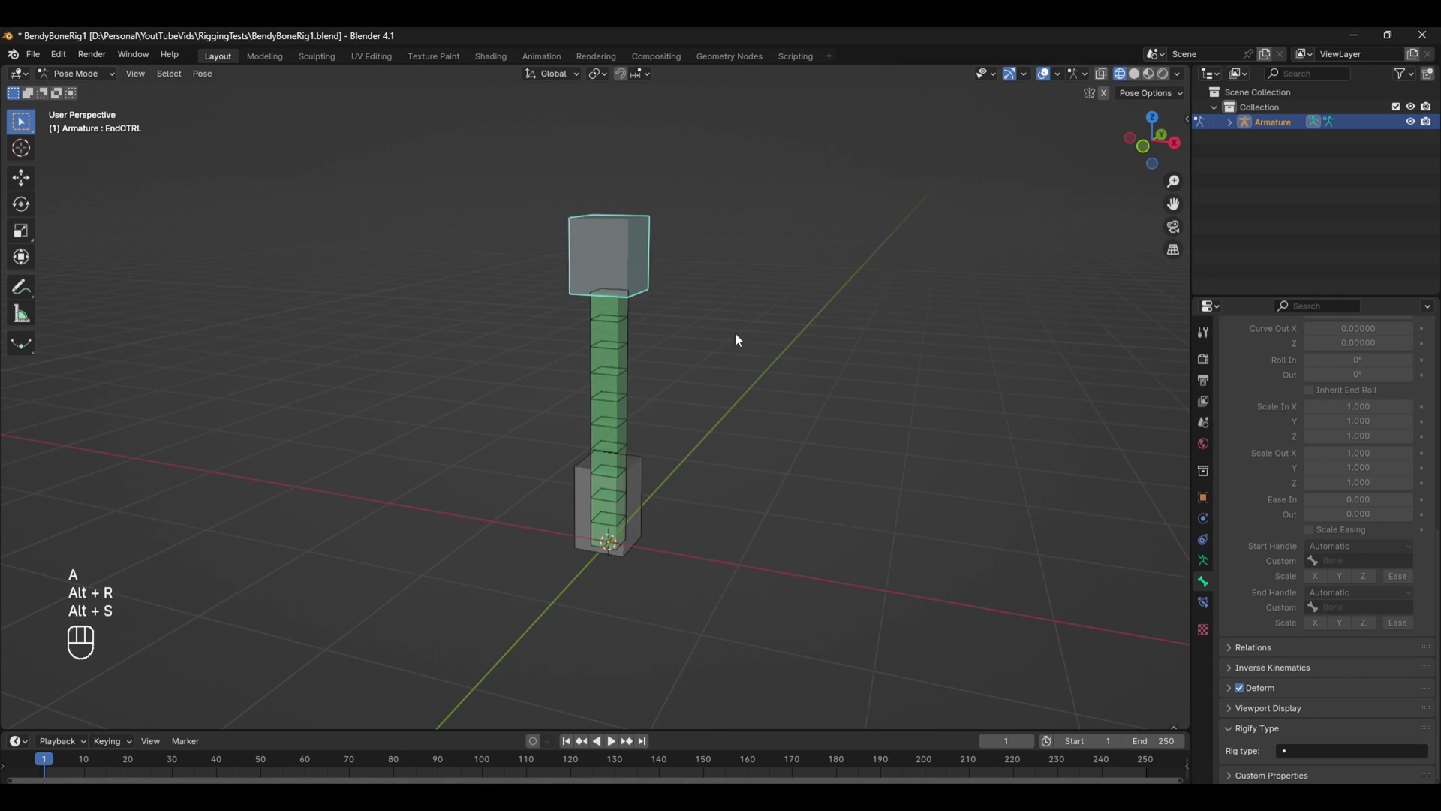
Step: Test BendyBone's curvature by moving EndCTRL to either side, reverting each move
key("g")
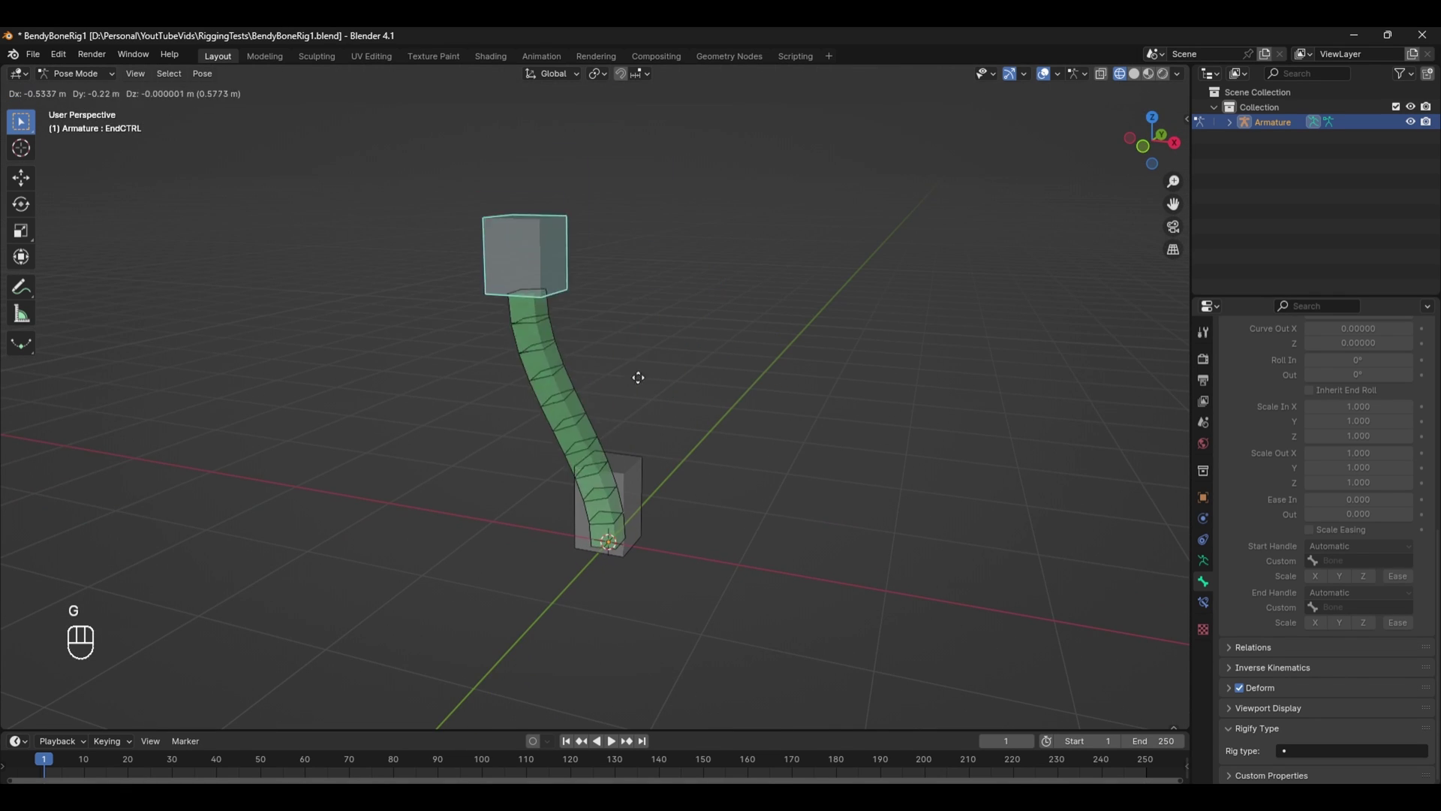
left_click(705, 335)
key("ctrl+z")
key("g")
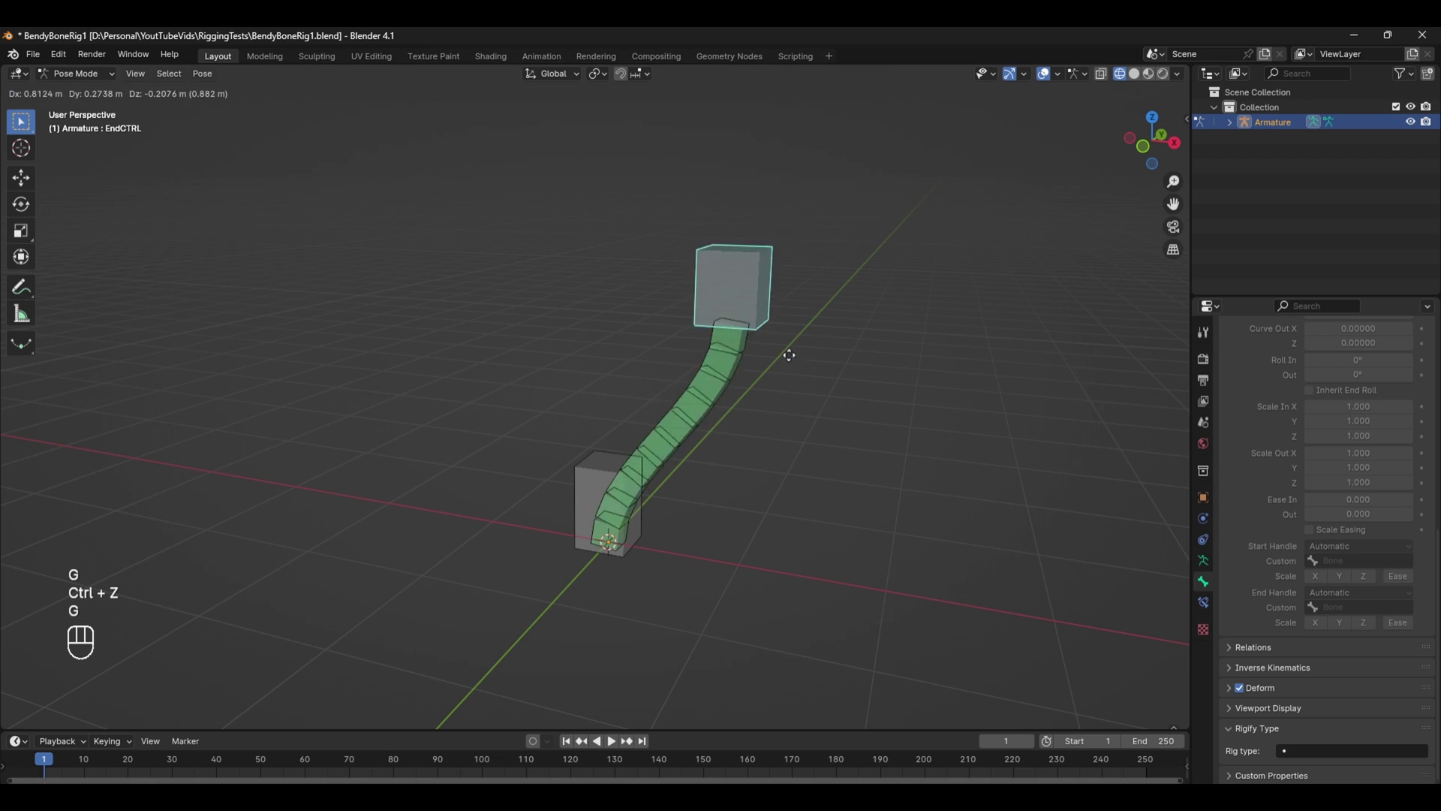
left_click(681, 327)
key("ctrl+z")
Step: Duplicate BendyBone in Edit Mode, leaving the copy in place over the original
key("KP_1")
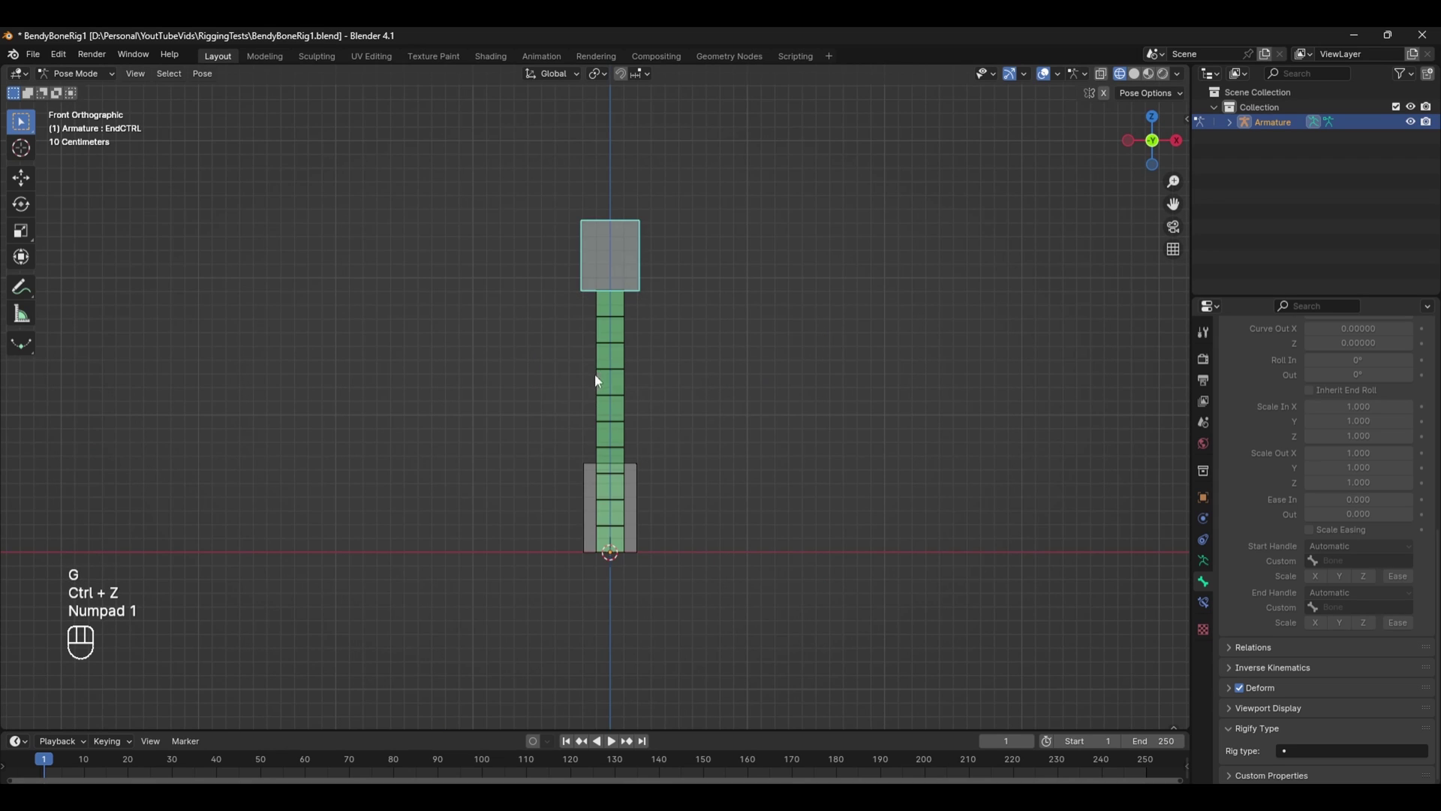
left_click(597, 377)
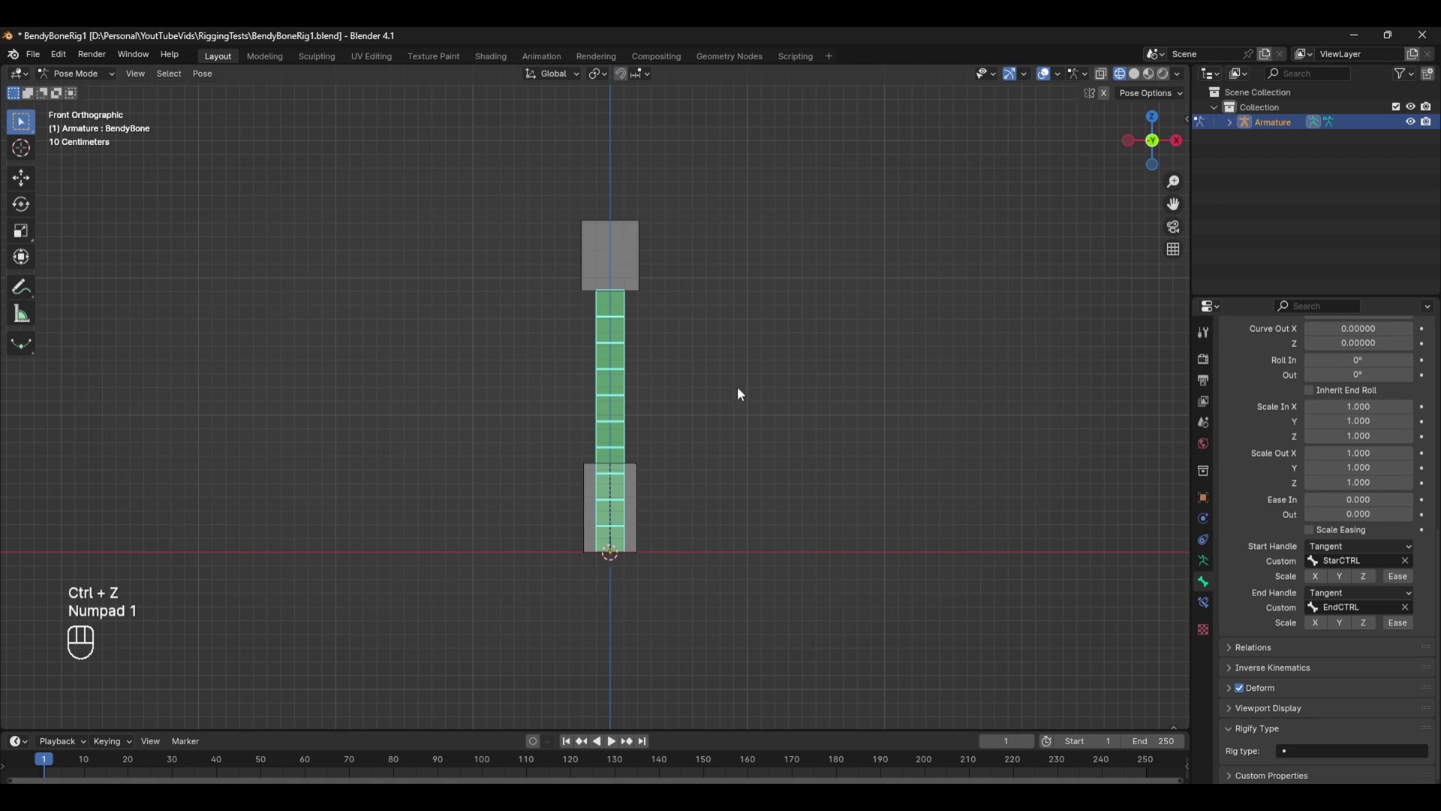
key("Tab")
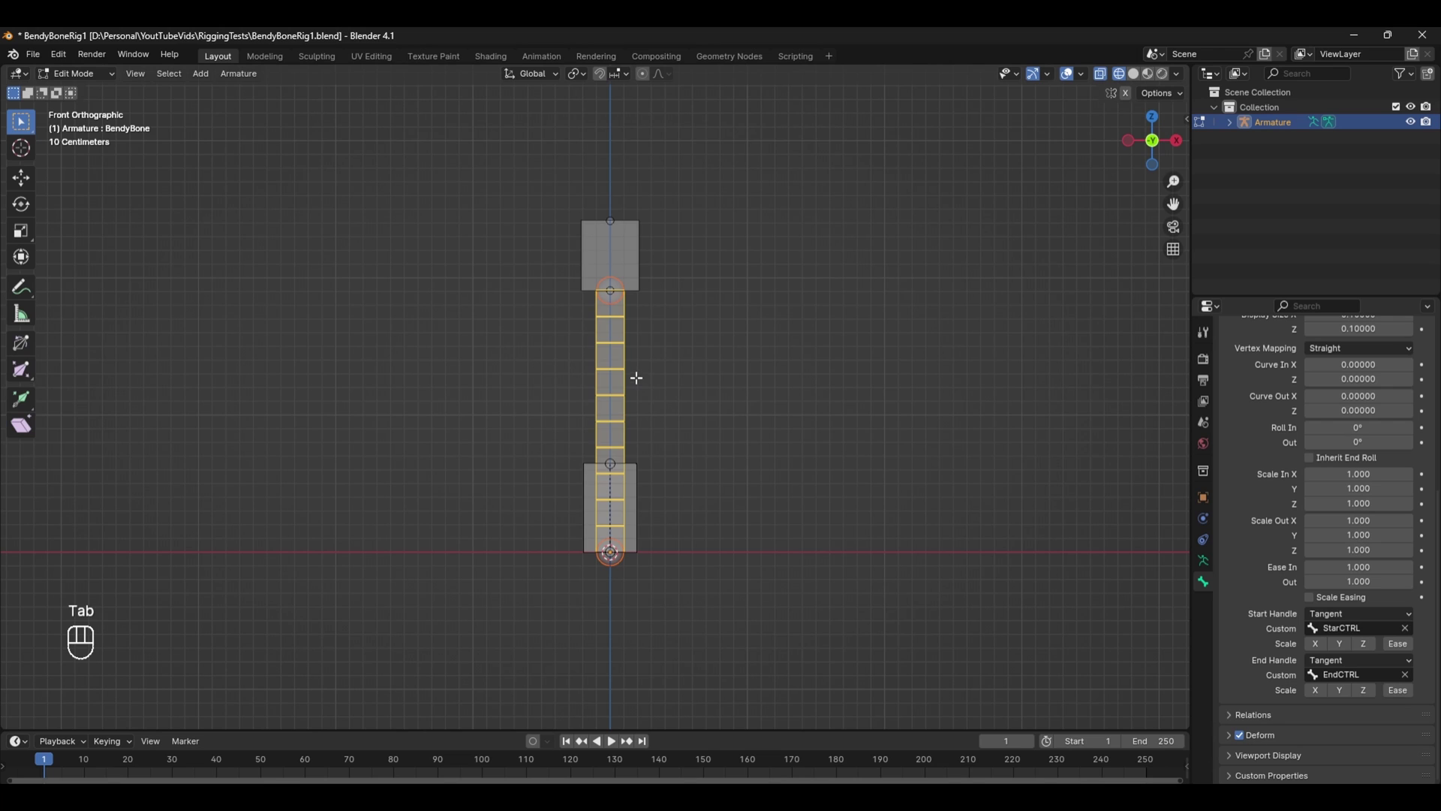
middle_click_drag(637, 378, 599, 374)
right_click(608, 372)
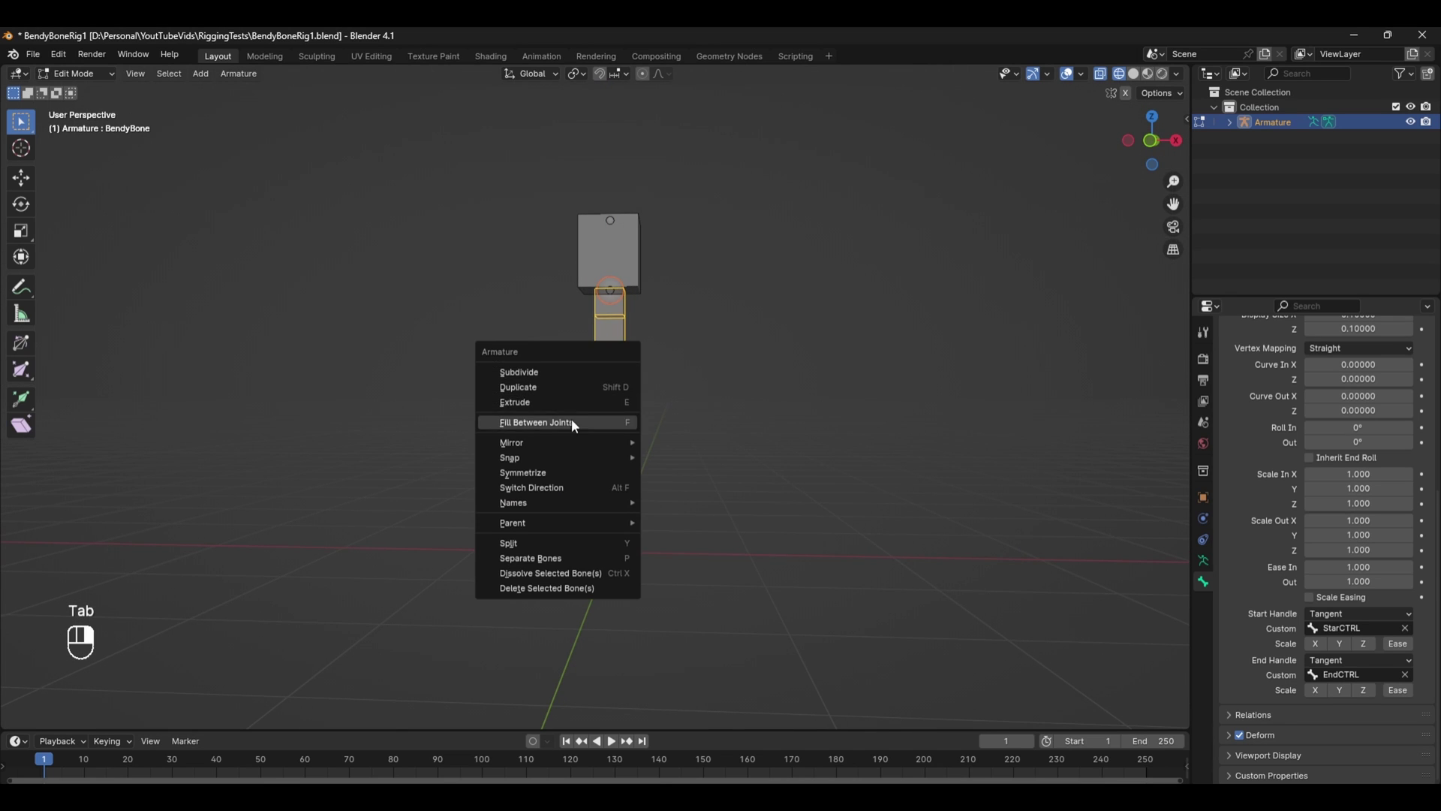
key("Escape")
key("KP_1")
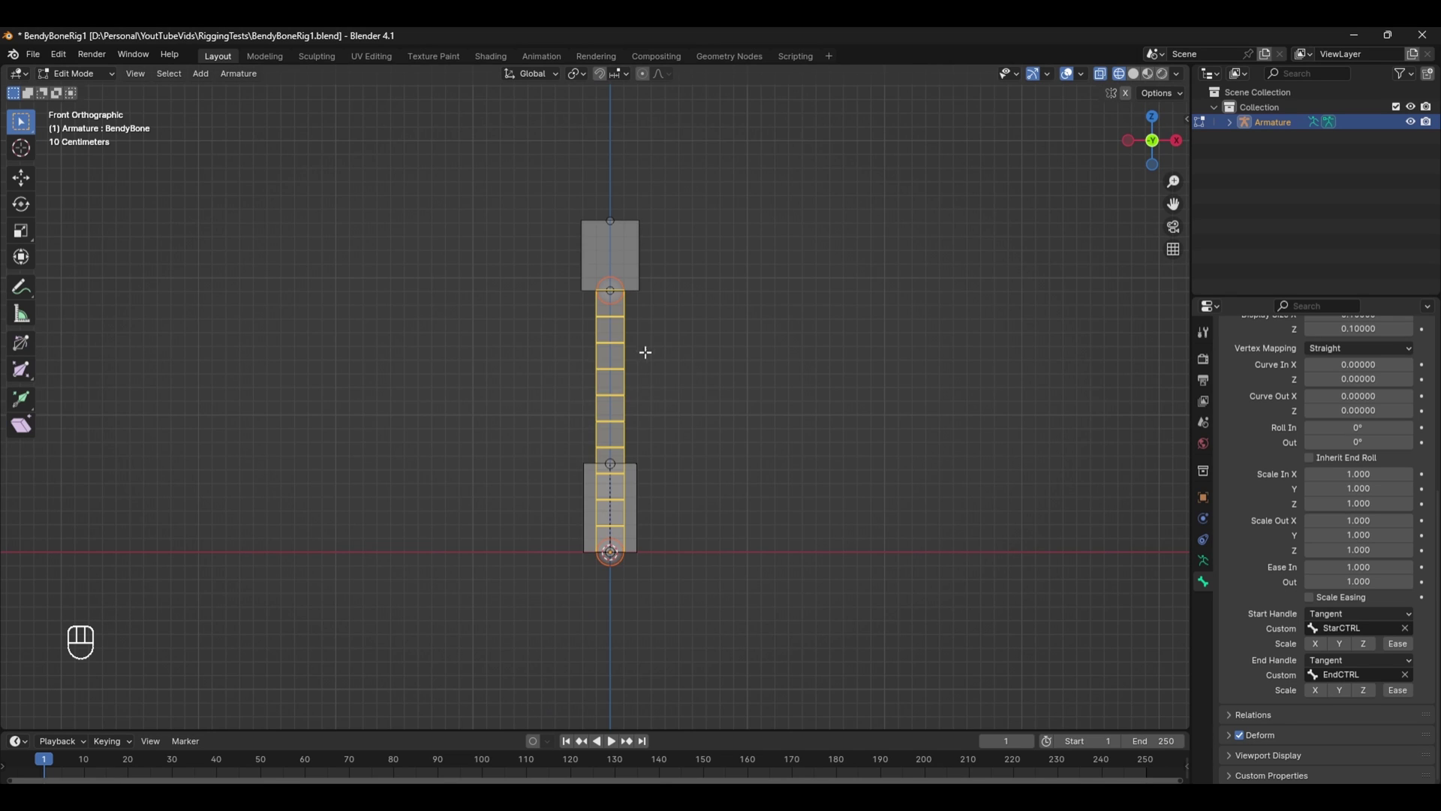
key("shift+d")
right_click(689, 392)
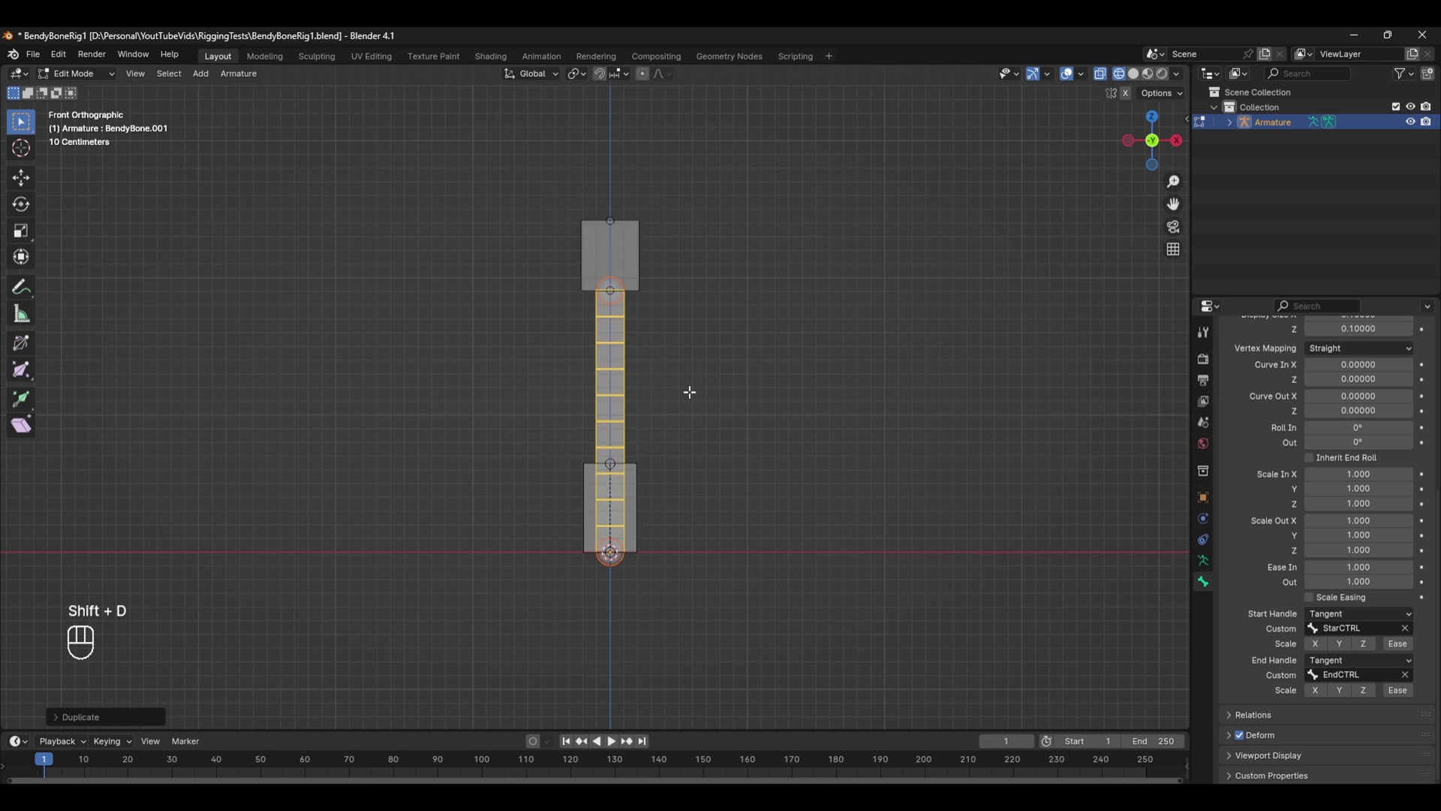
Step: Scale the duplicate's B-Bone display size up to about 0.141 and subdivide it into two bones
key("ctrl+shift+alt+s")
key("ctrl+z")
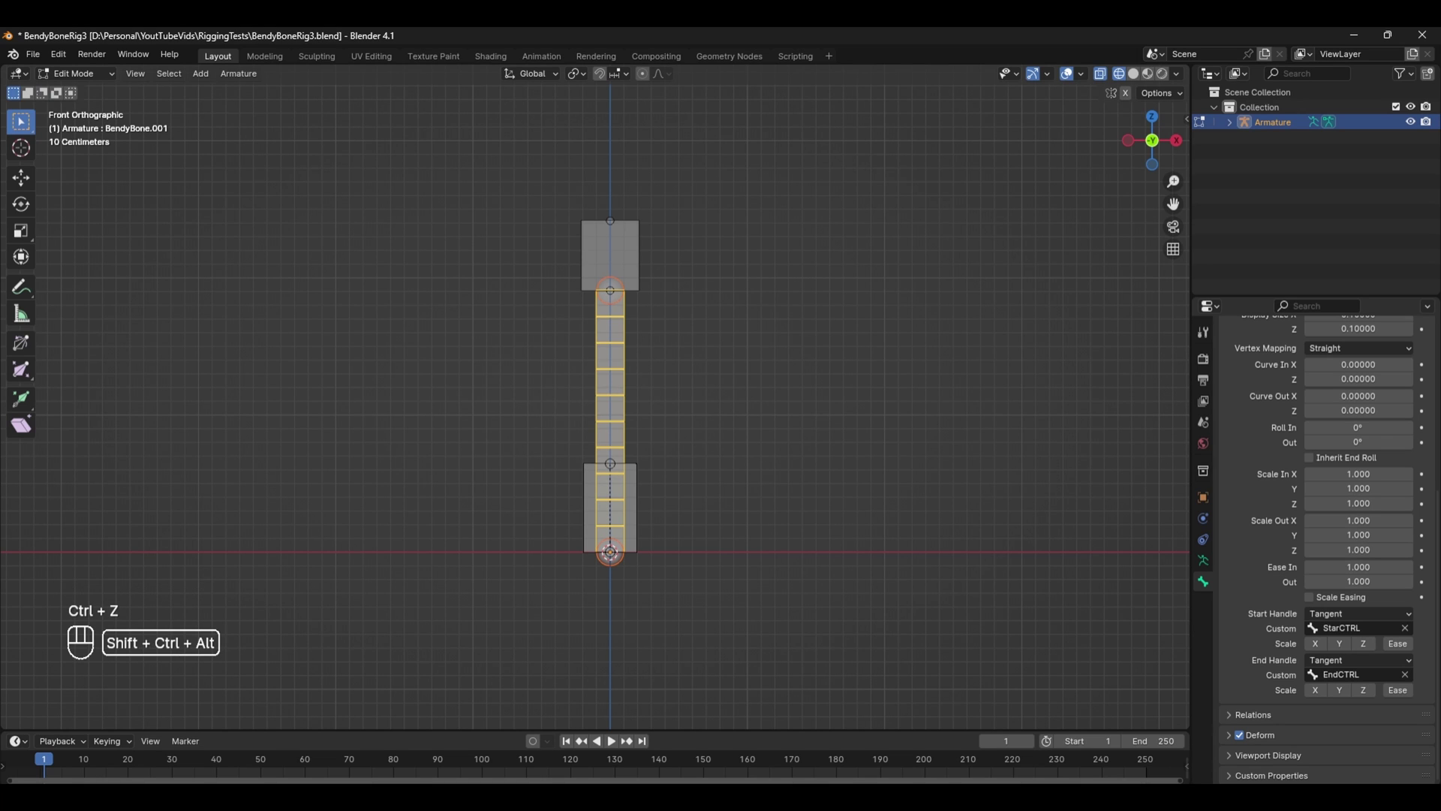
key("ctrl+shift+alt+s")
left_click(938, 451)
middle_click_drag(942, 450, 721, 450)
key("KP_1")
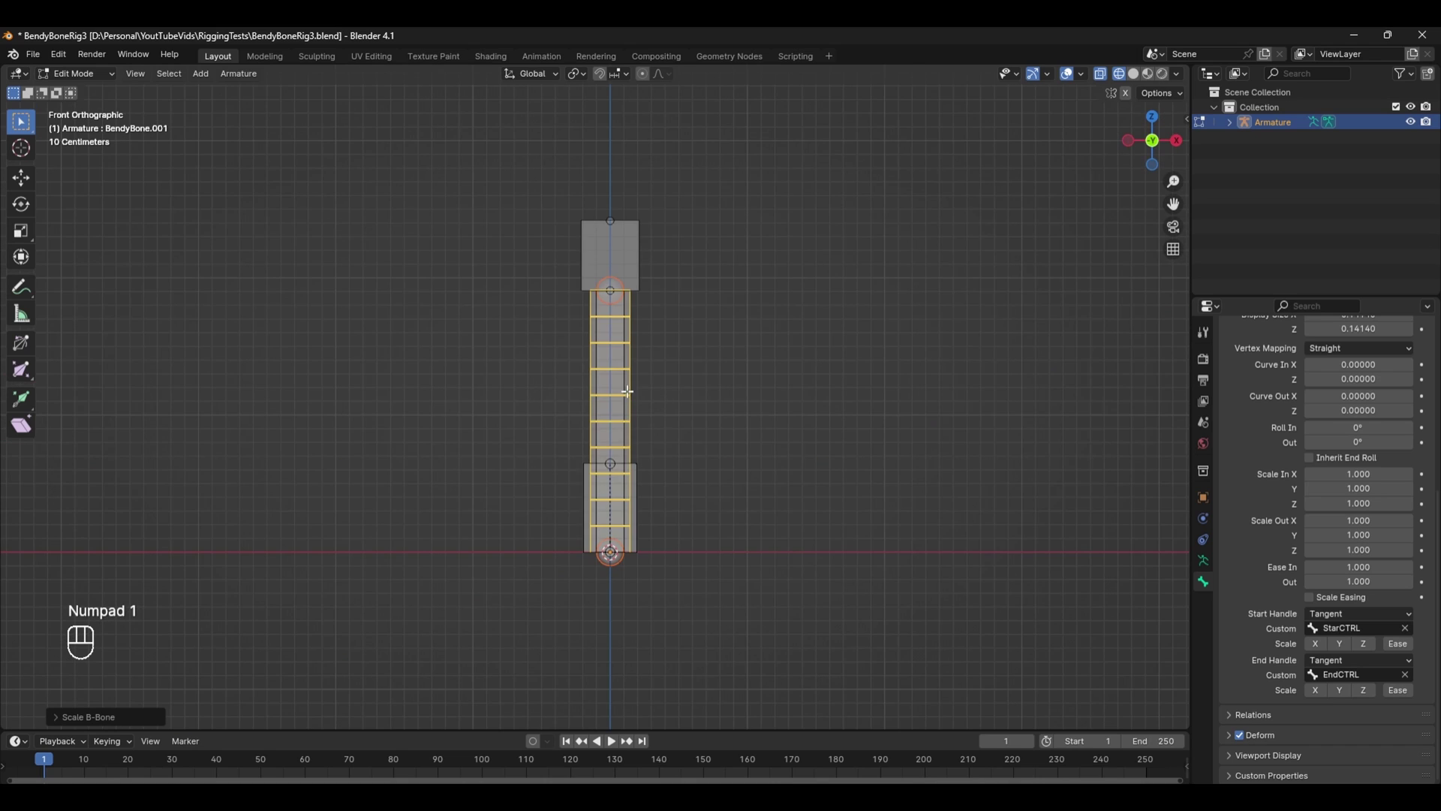
right_click(632, 388)
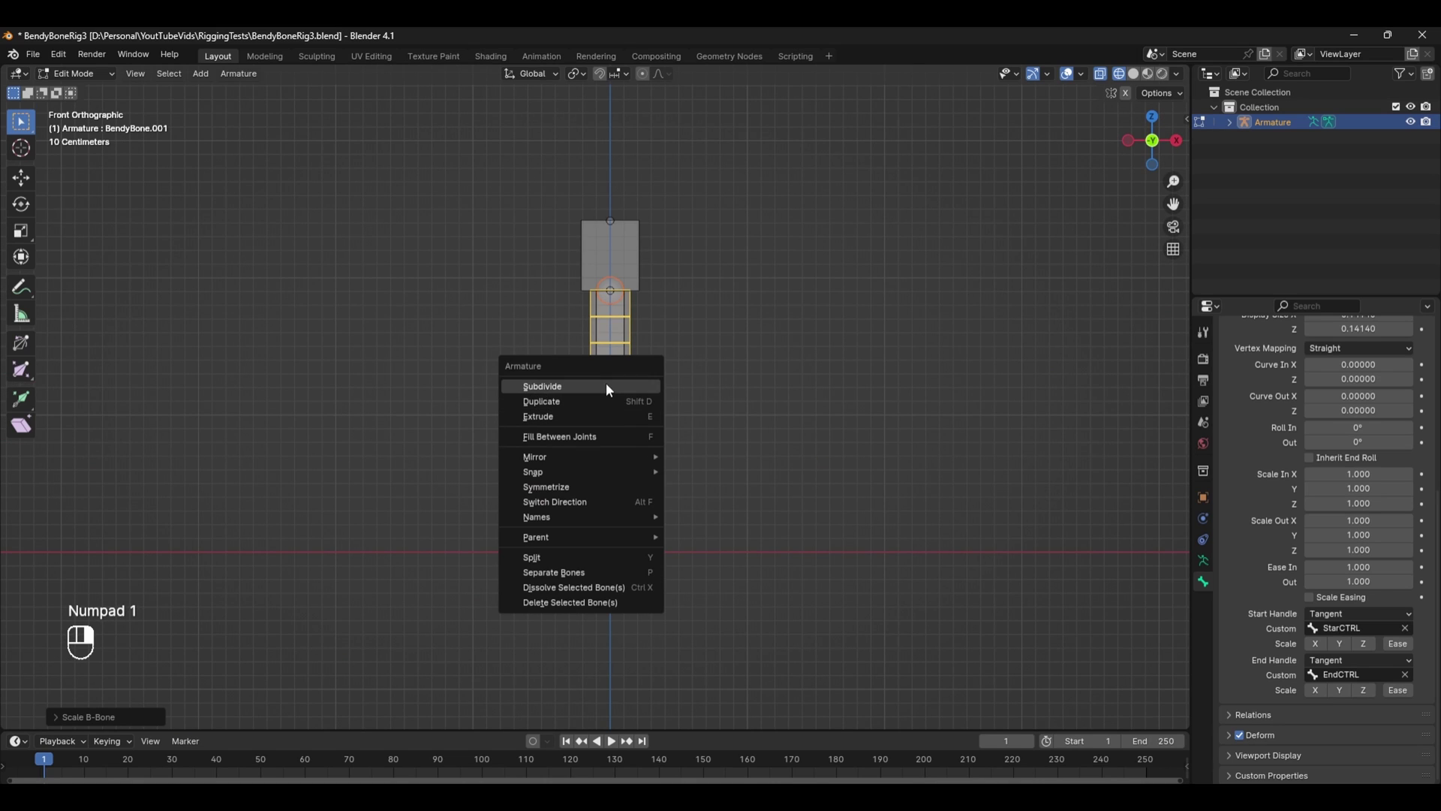
left_click(609, 385)
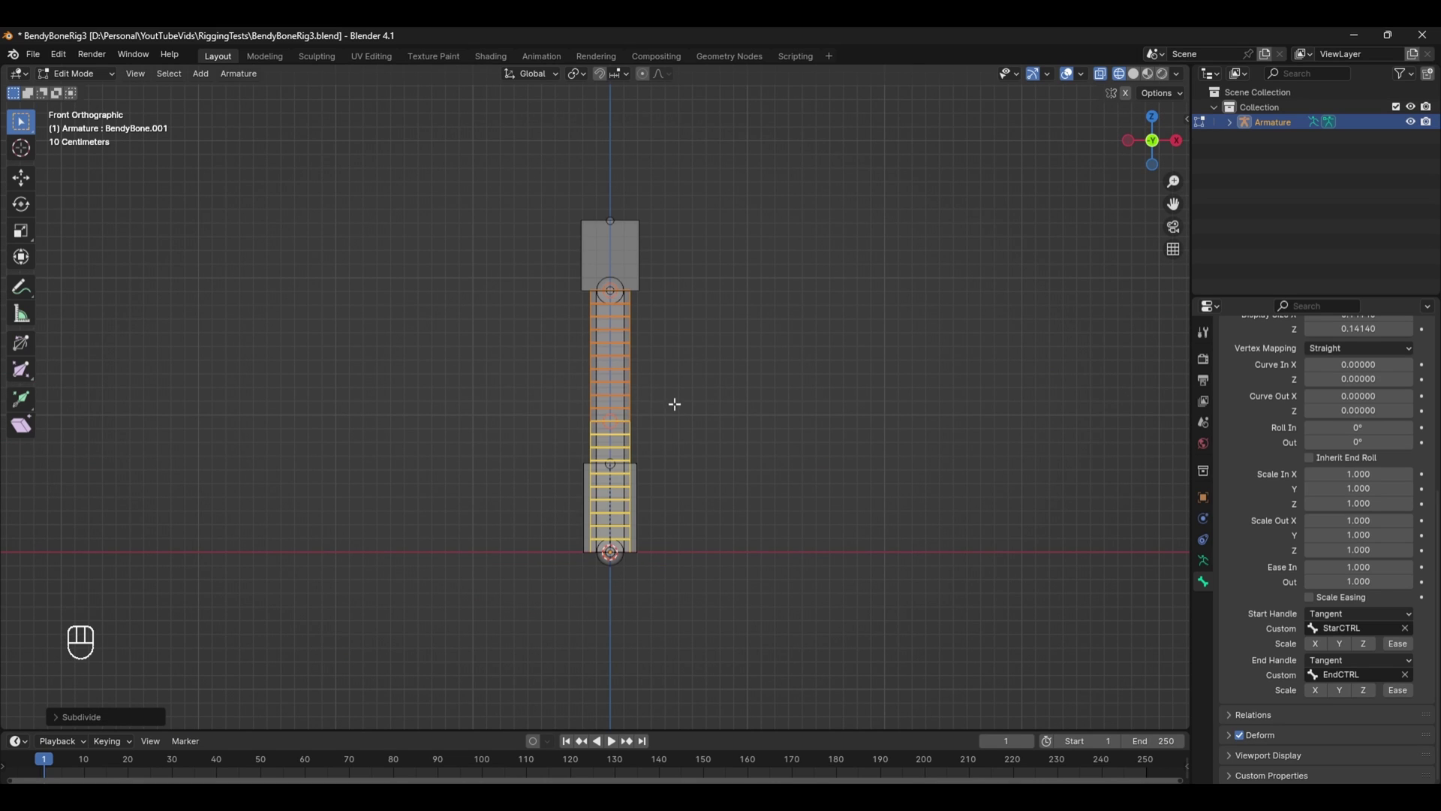
Step: Duplicate the upper half bone BendyBone.002 in place and scale the copy's B-Bone display size up to about 0.202
left_click(623, 414)
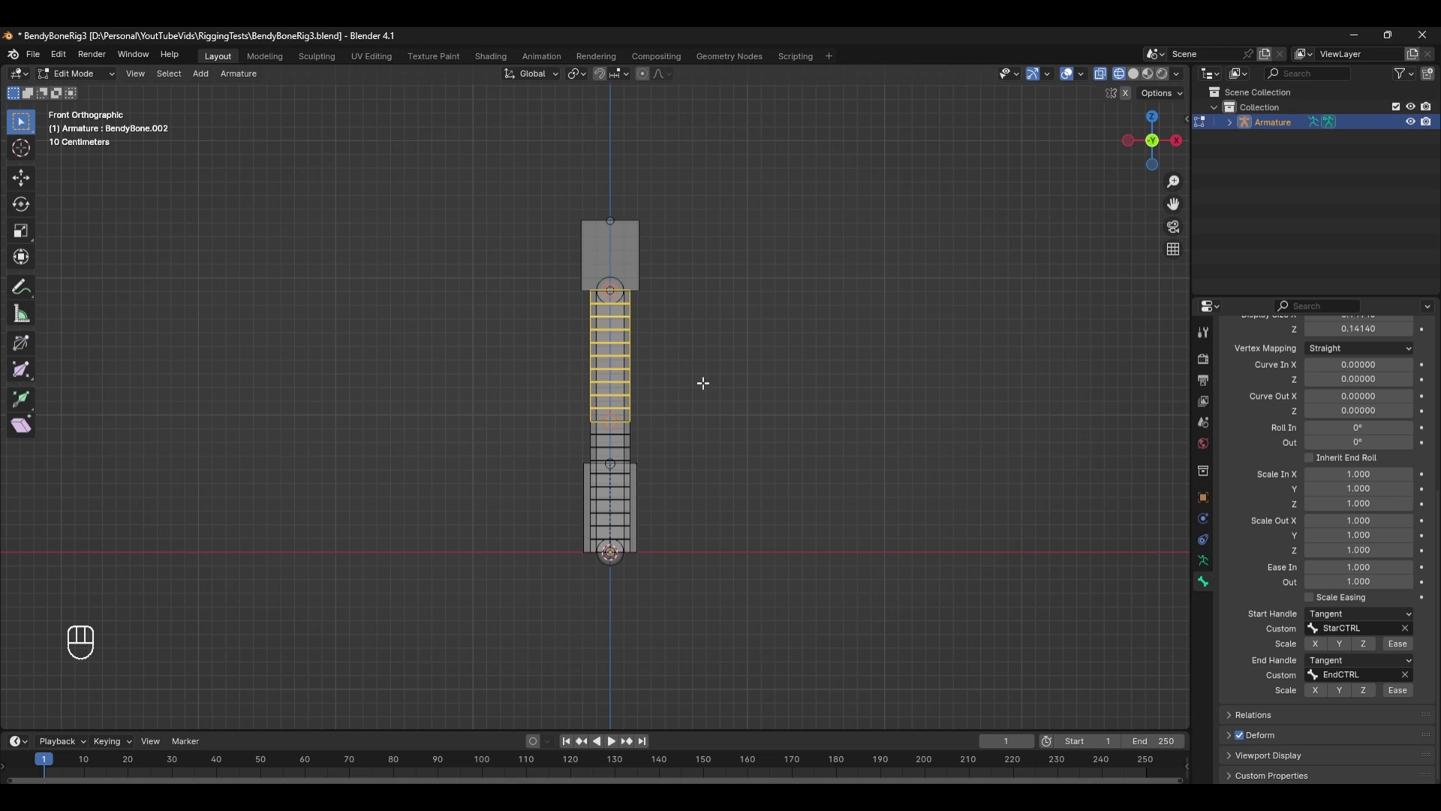
key("shift")
key("shift")
key("shift+d")
right_click(699, 375)
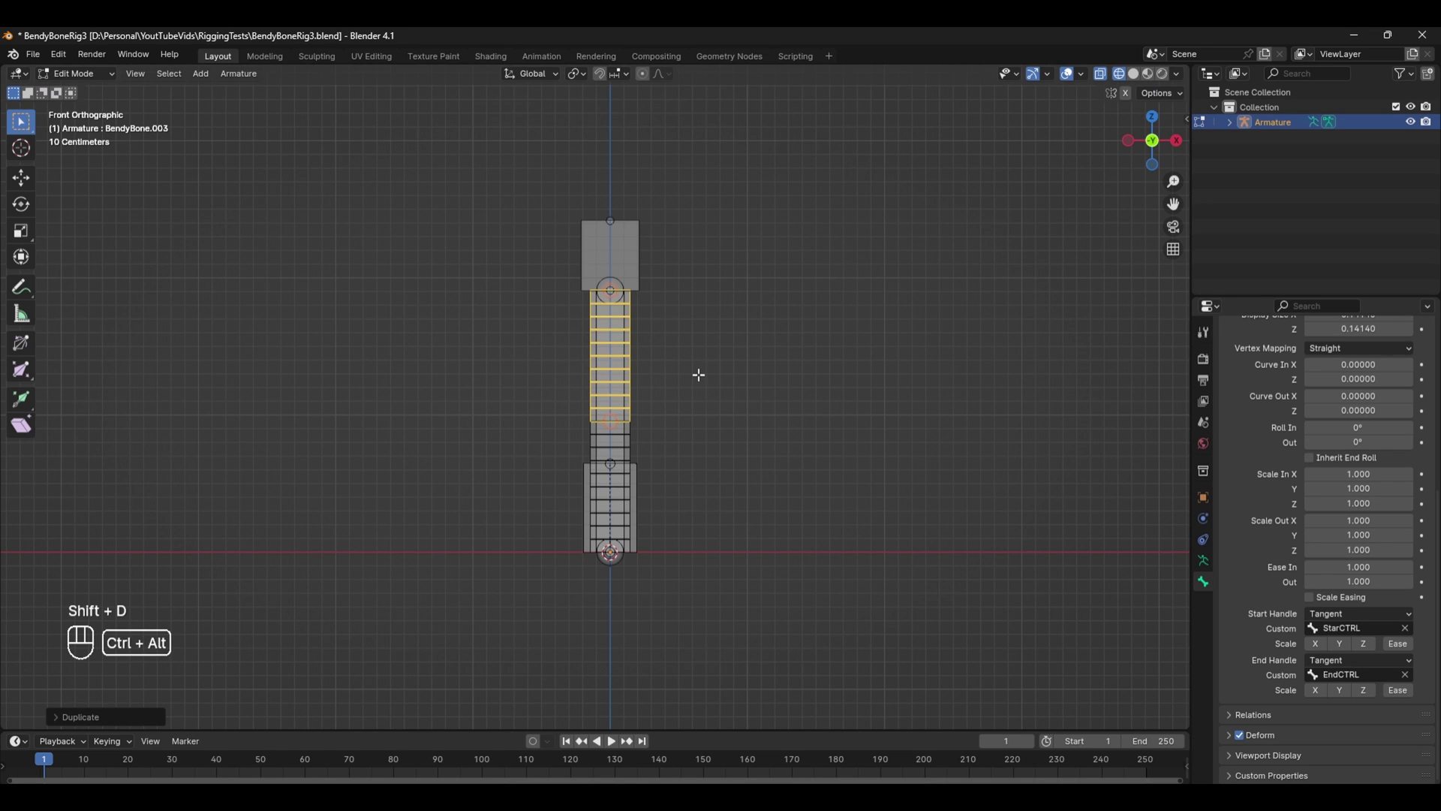
key("shift+ctrl+alt+s")
left_click(746, 378)
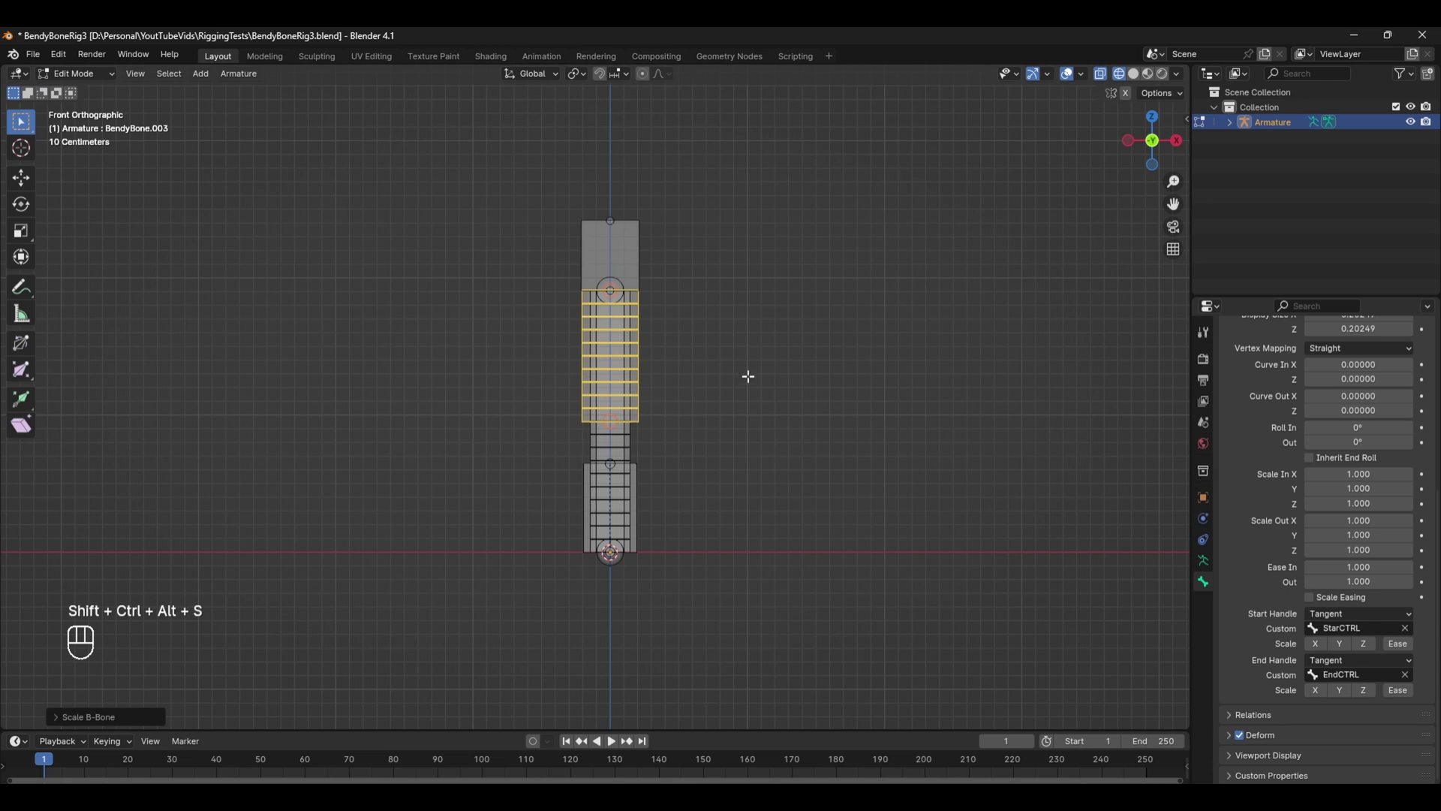
Step: Set the wide copy's bendy bone segments to 1
scroll(1351, 488, "up", 5)
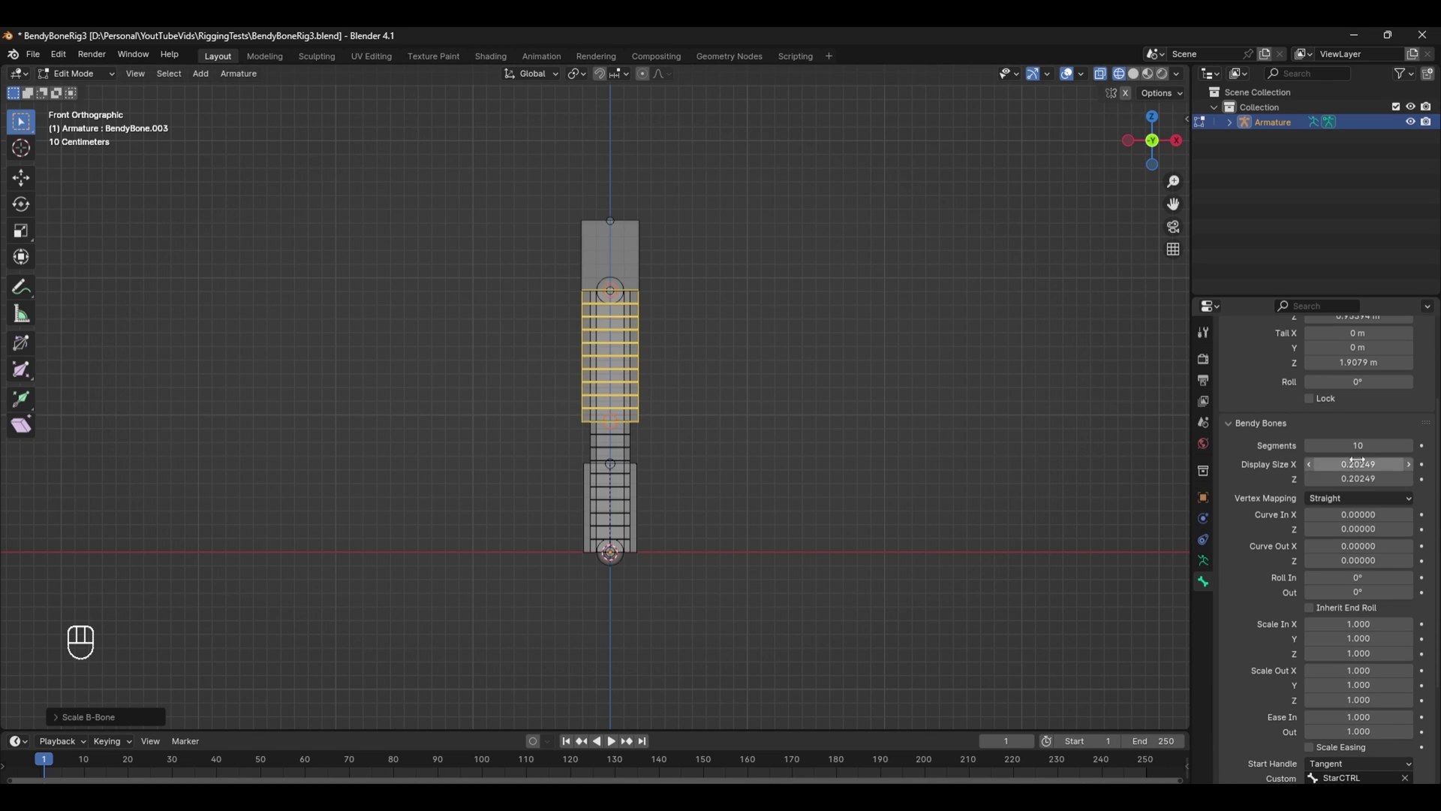
double_click(1359, 446)
type("3")
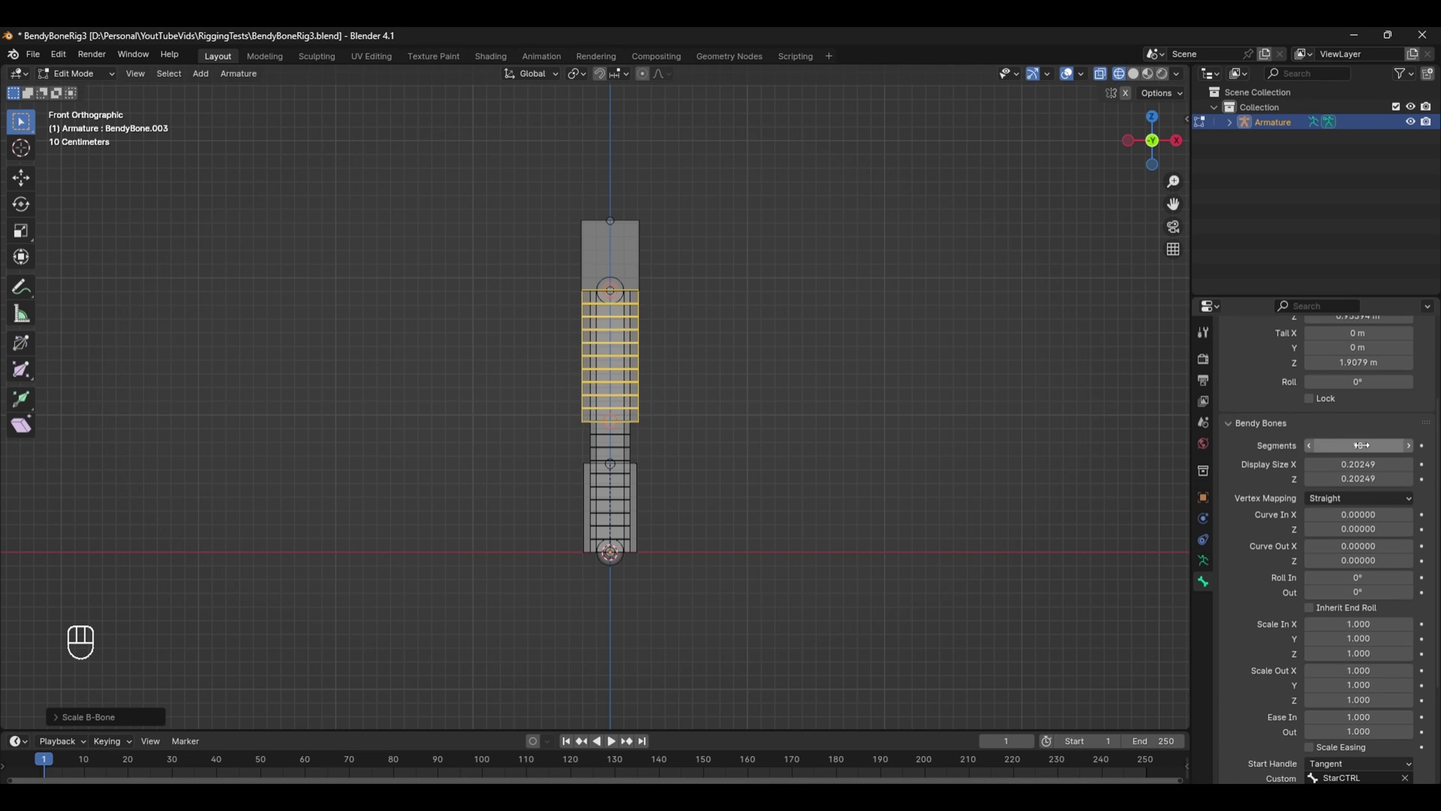
key("Return")
left_click_drag(1359, 445, 1328, 446)
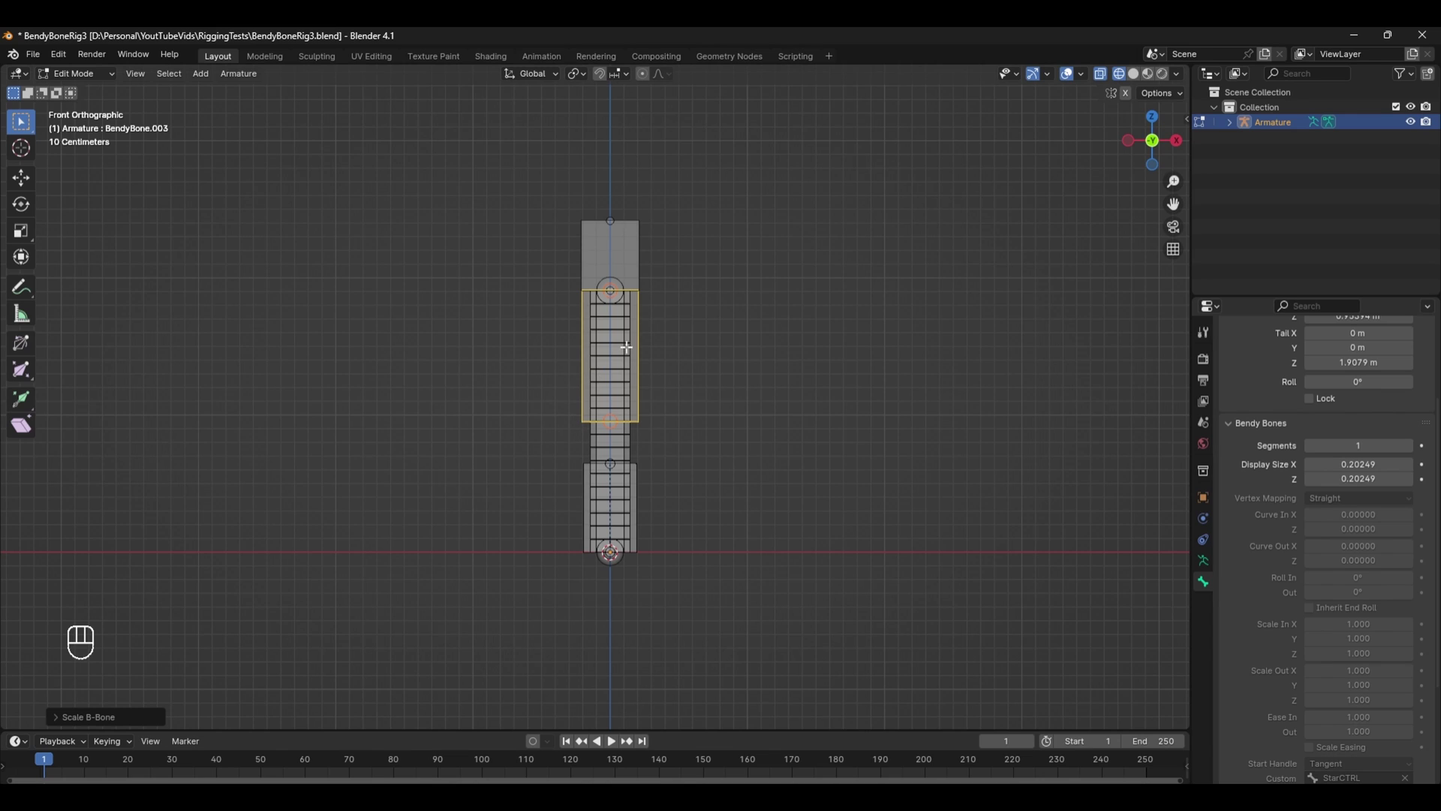
Step: Shorten the wide bone by lowering its tail along Z to about 1.306 m
key("g")
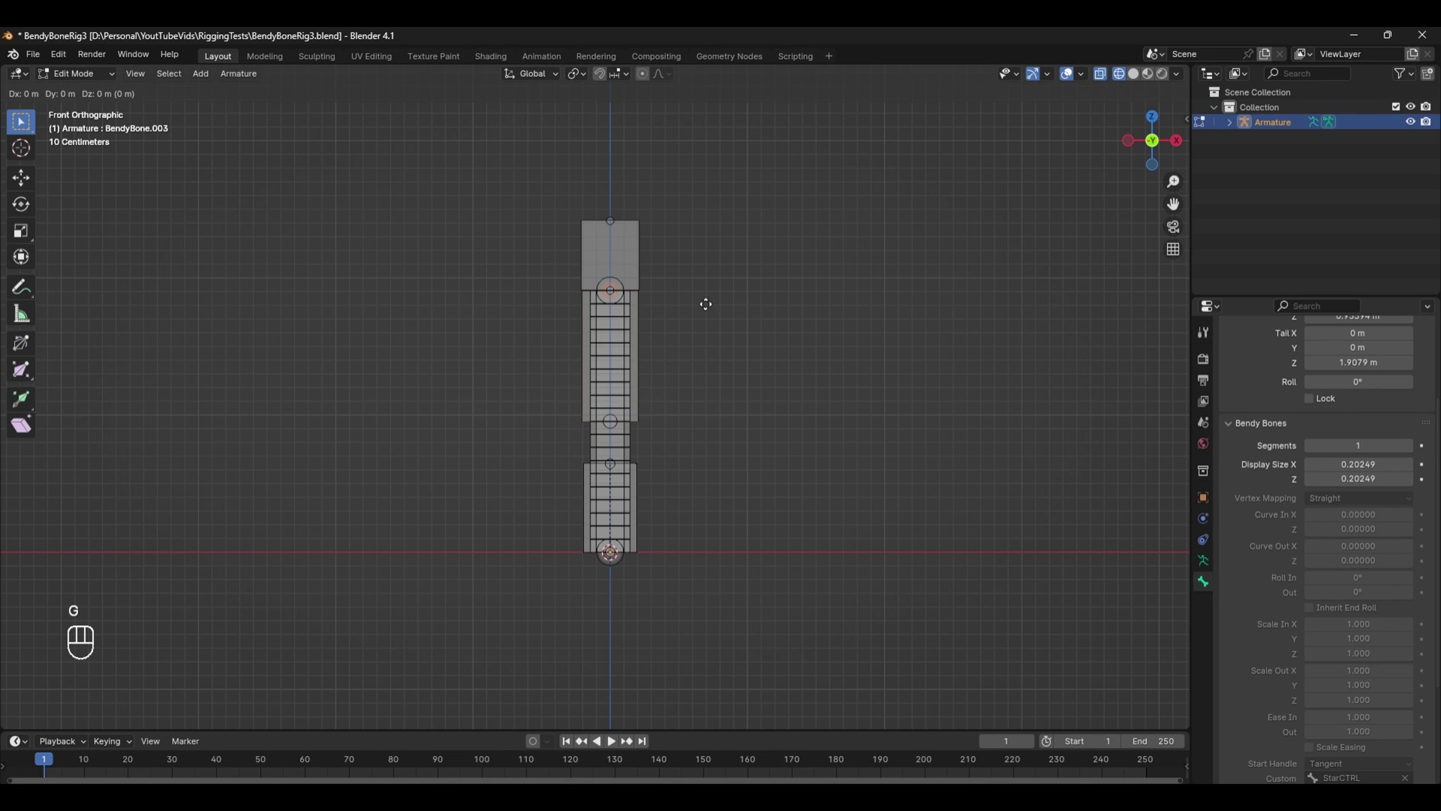
key("z")
left_click(711, 386)
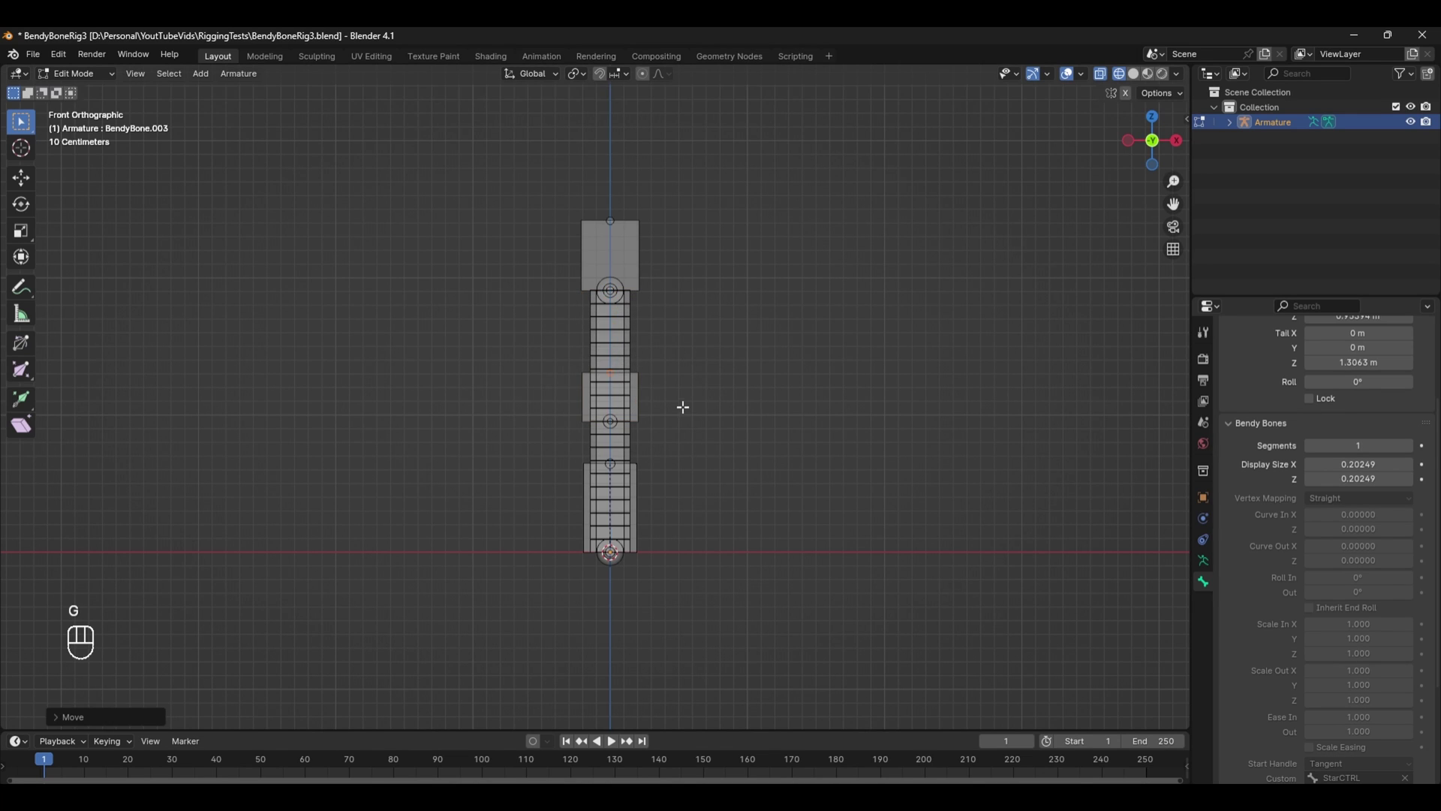
Step: In Pose Mode, remove the copied constraint from the lower half bone BendyBone.001
middle_click_drag(682, 406, 624, 418)
left_click(645, 403)
key("ctrl+Tab")
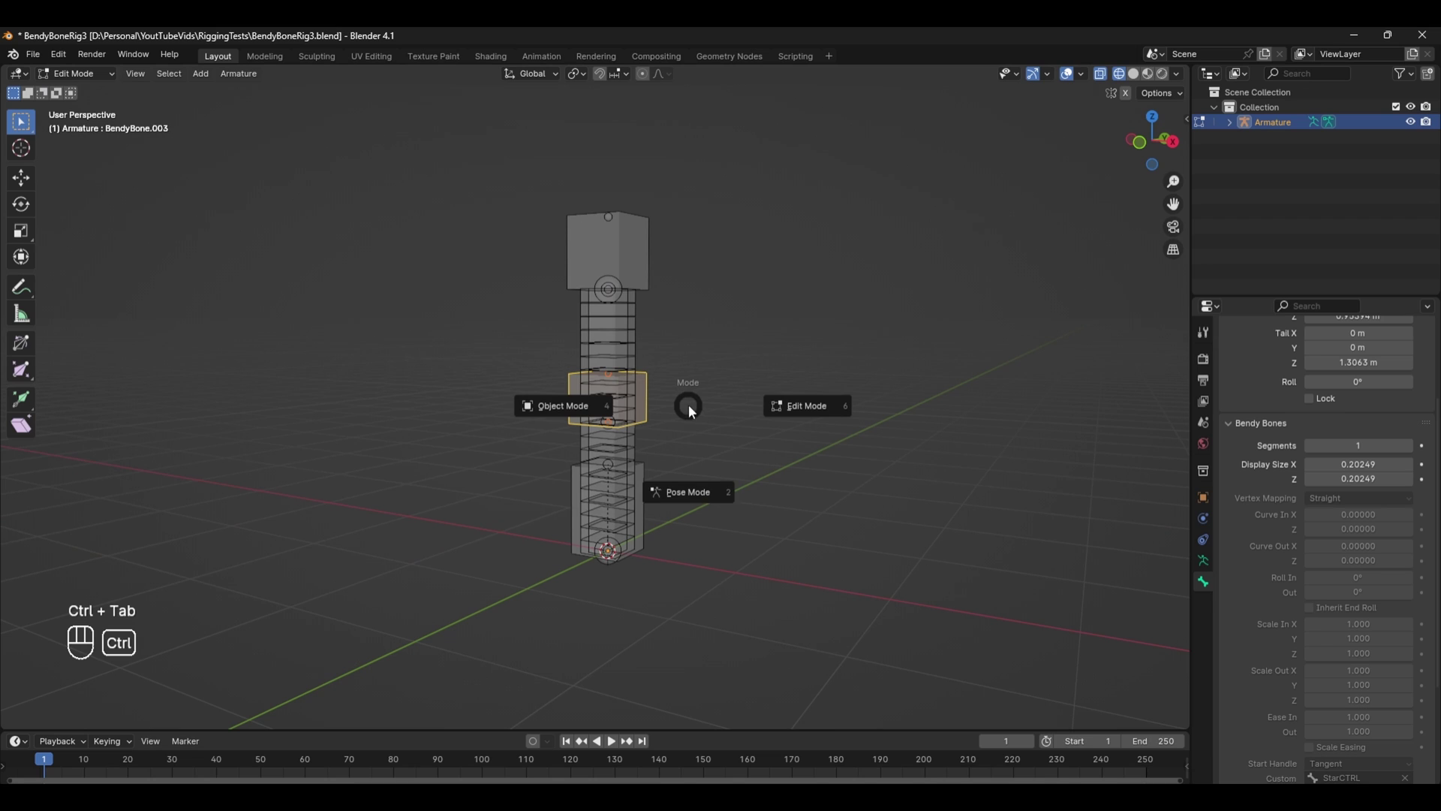
left_click(708, 478)
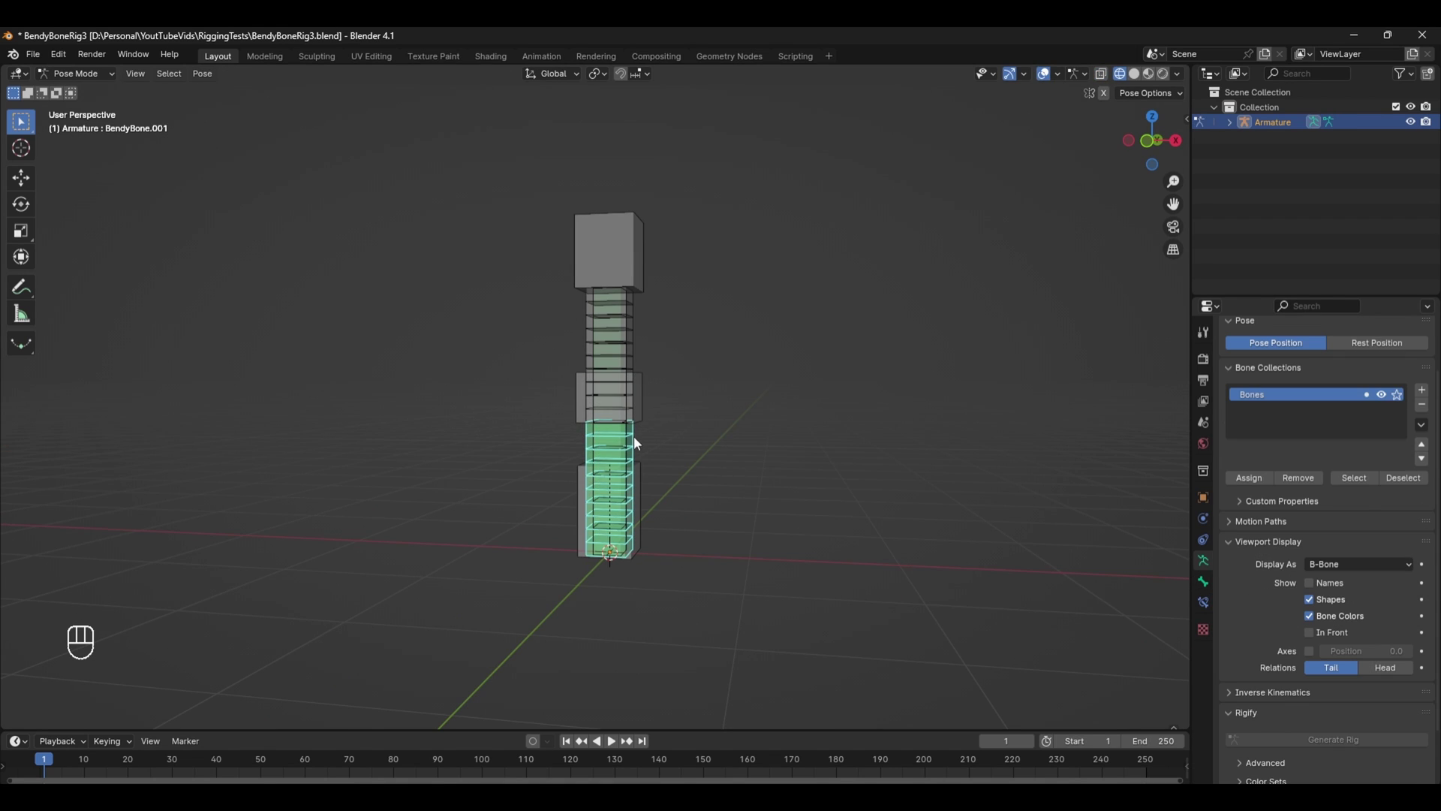
left_click(1204, 581)
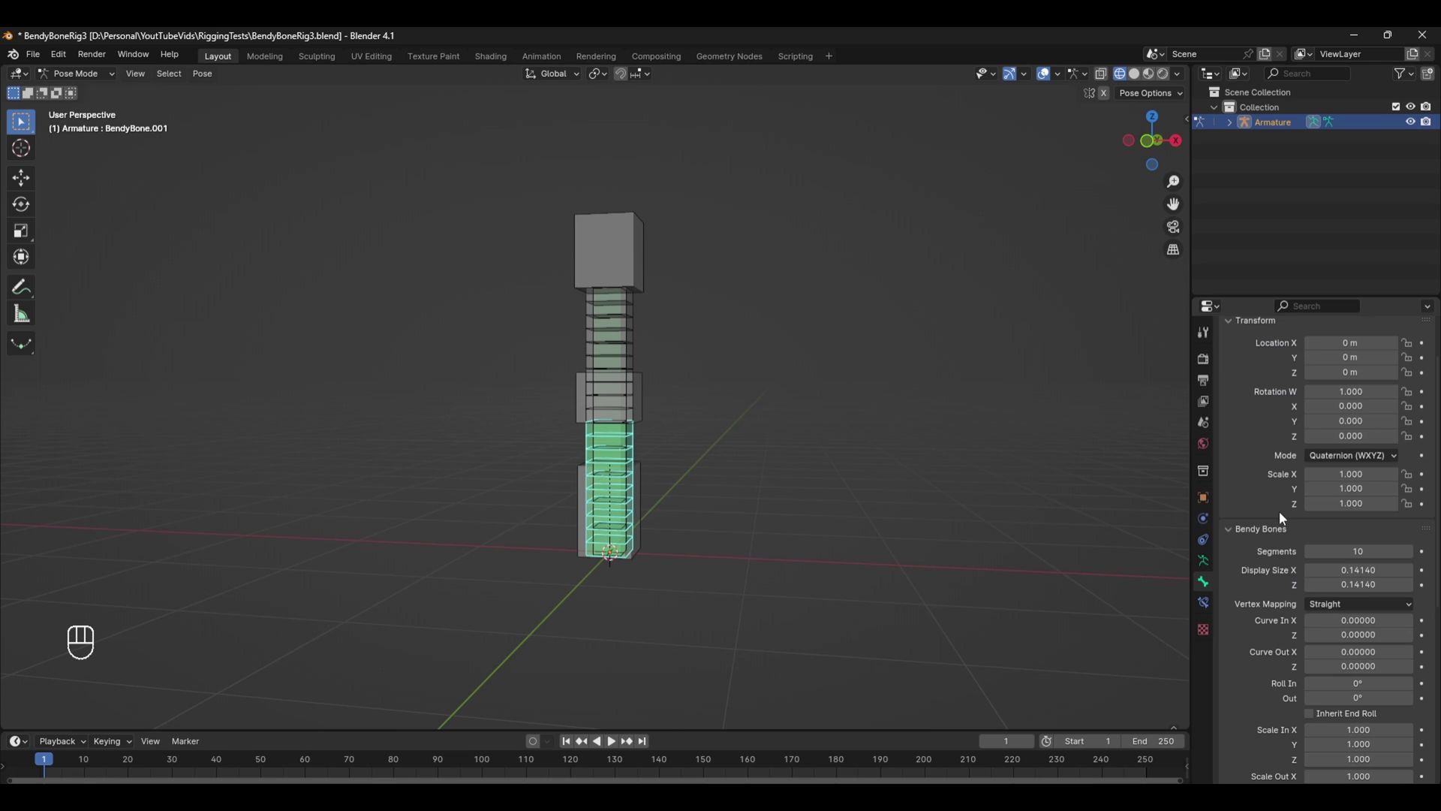
left_click(1204, 602)
left_click(1405, 381)
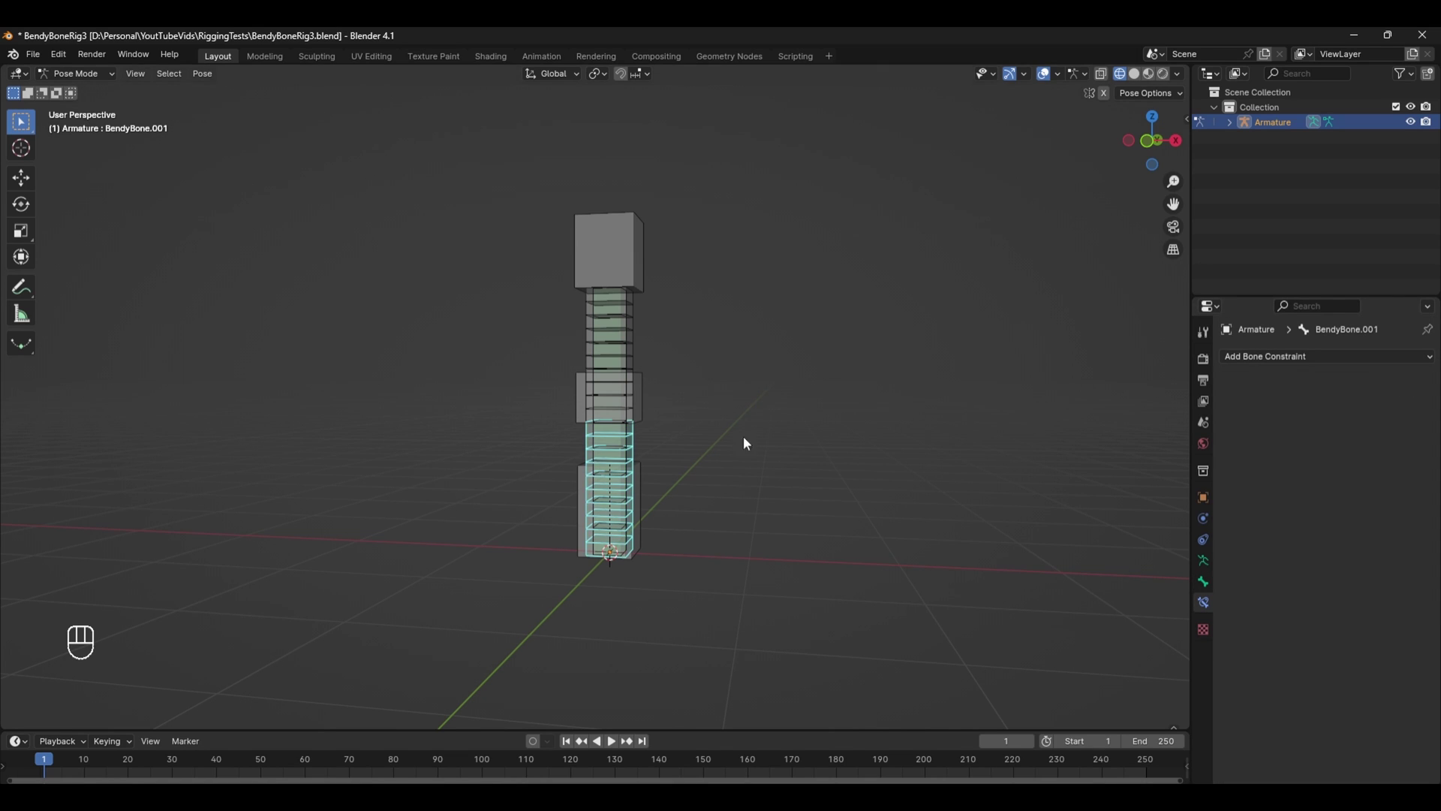
Step: Add a Stretch To constraint to BendyBone.001 with Armature as its target
middle_click_drag(743, 436, 688, 434)
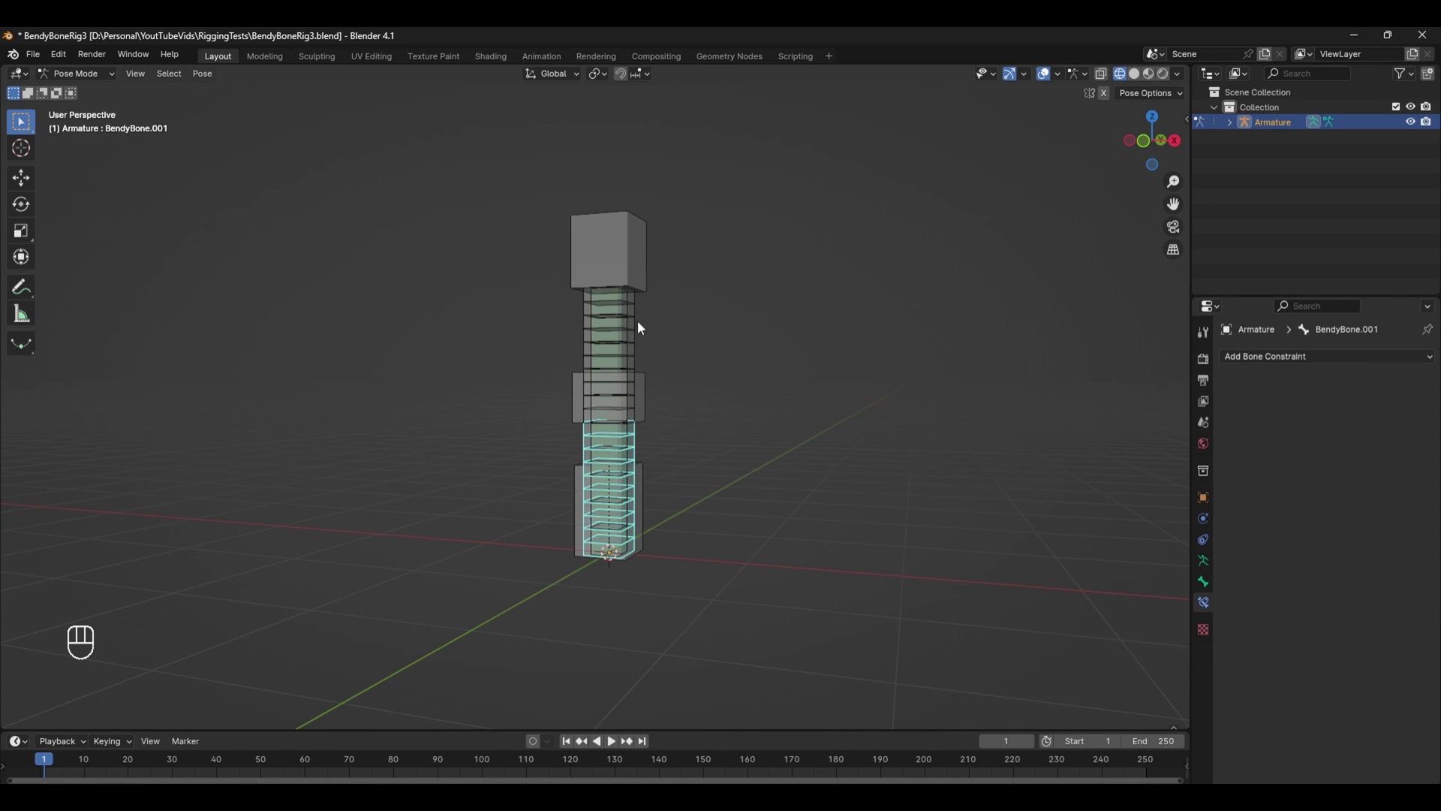
left_click(620, 407)
left_click(634, 429)
left_click(653, 433)
left_click(1342, 352)
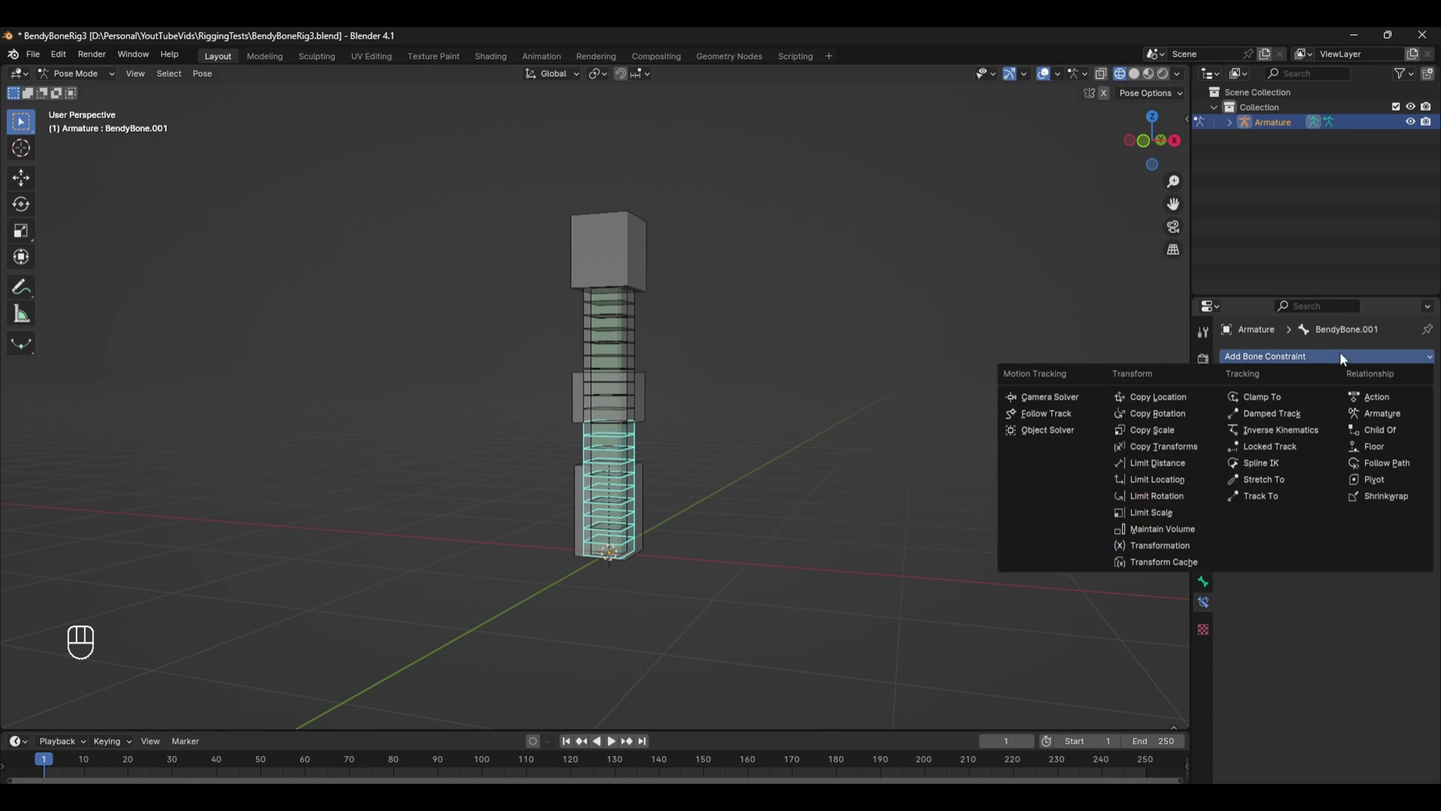
left_click(1285, 479)
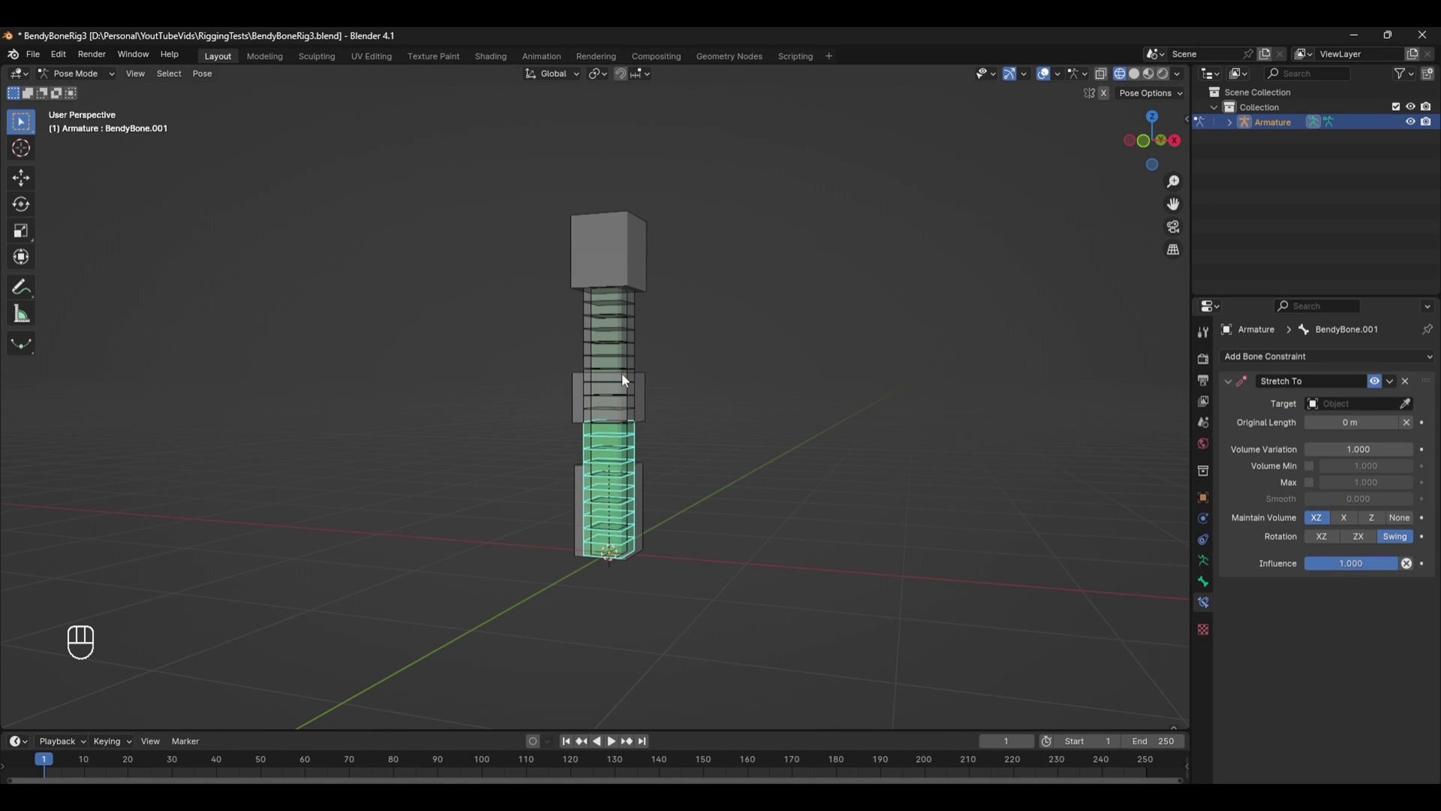
left_click(1361, 398)
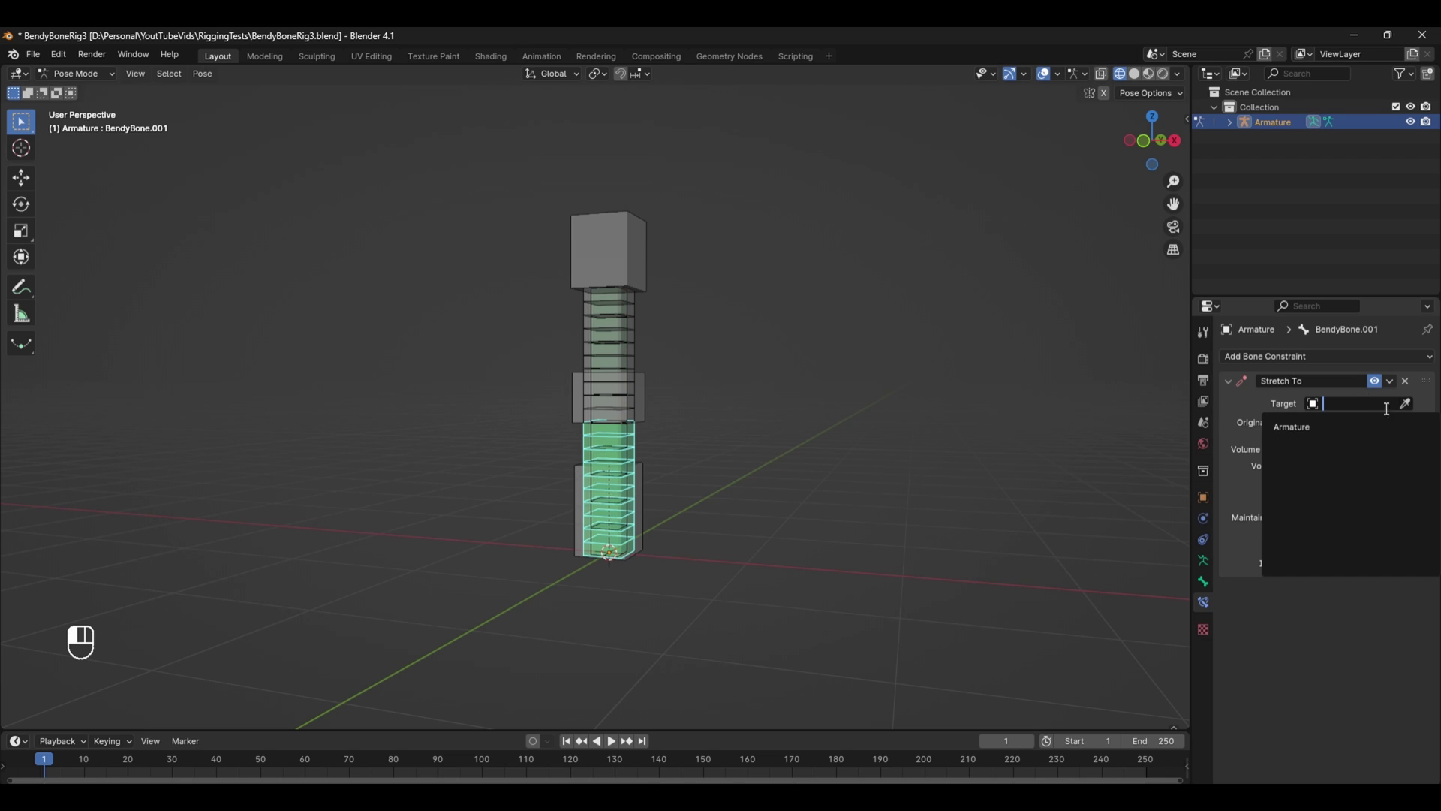
left_click(1383, 424)
left_click(1400, 423)
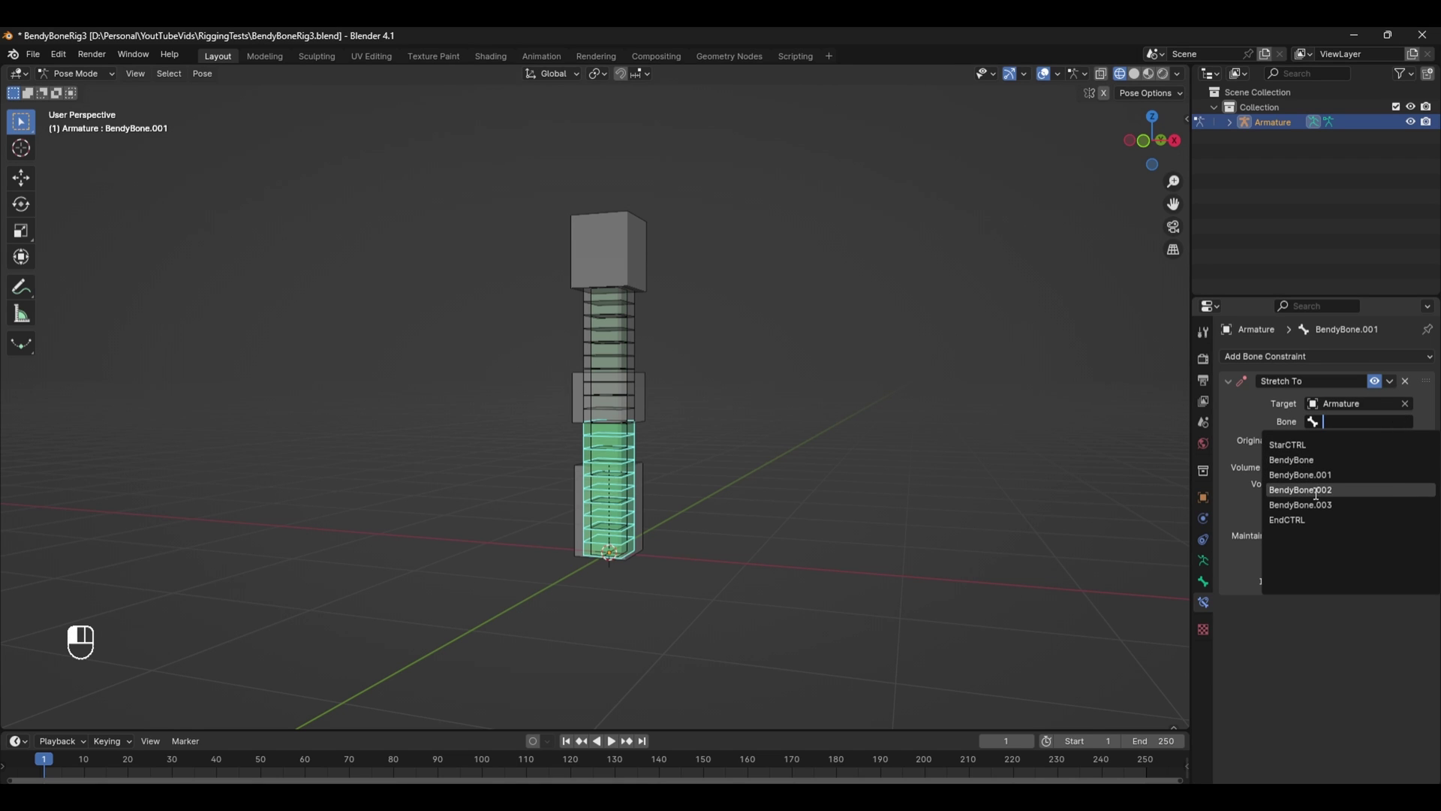
Step: Rename the wide middle bone BendyBone.003 as MidCtrl
left_click(642, 398)
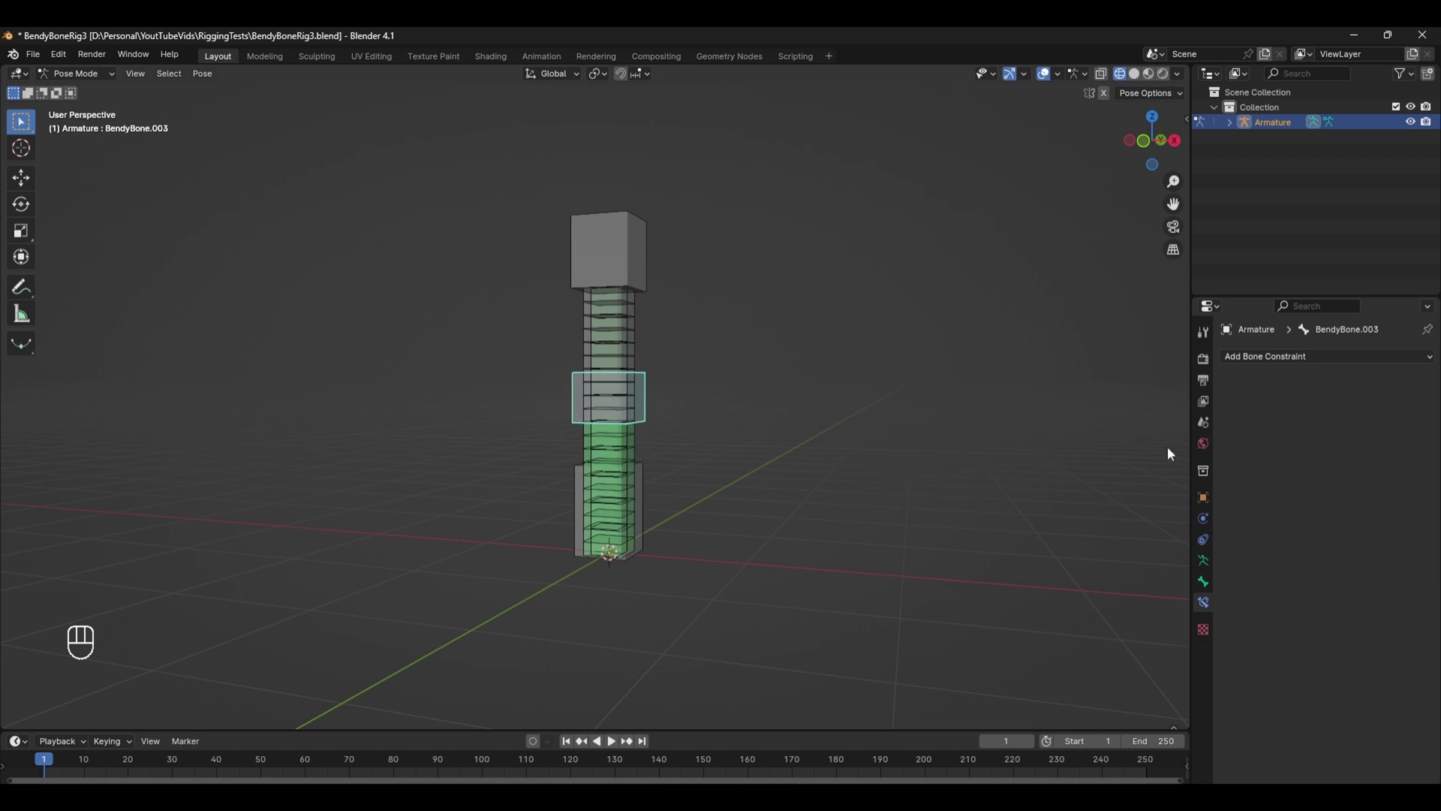
left_click(1203, 582)
key("g")
key("ctrl+z")
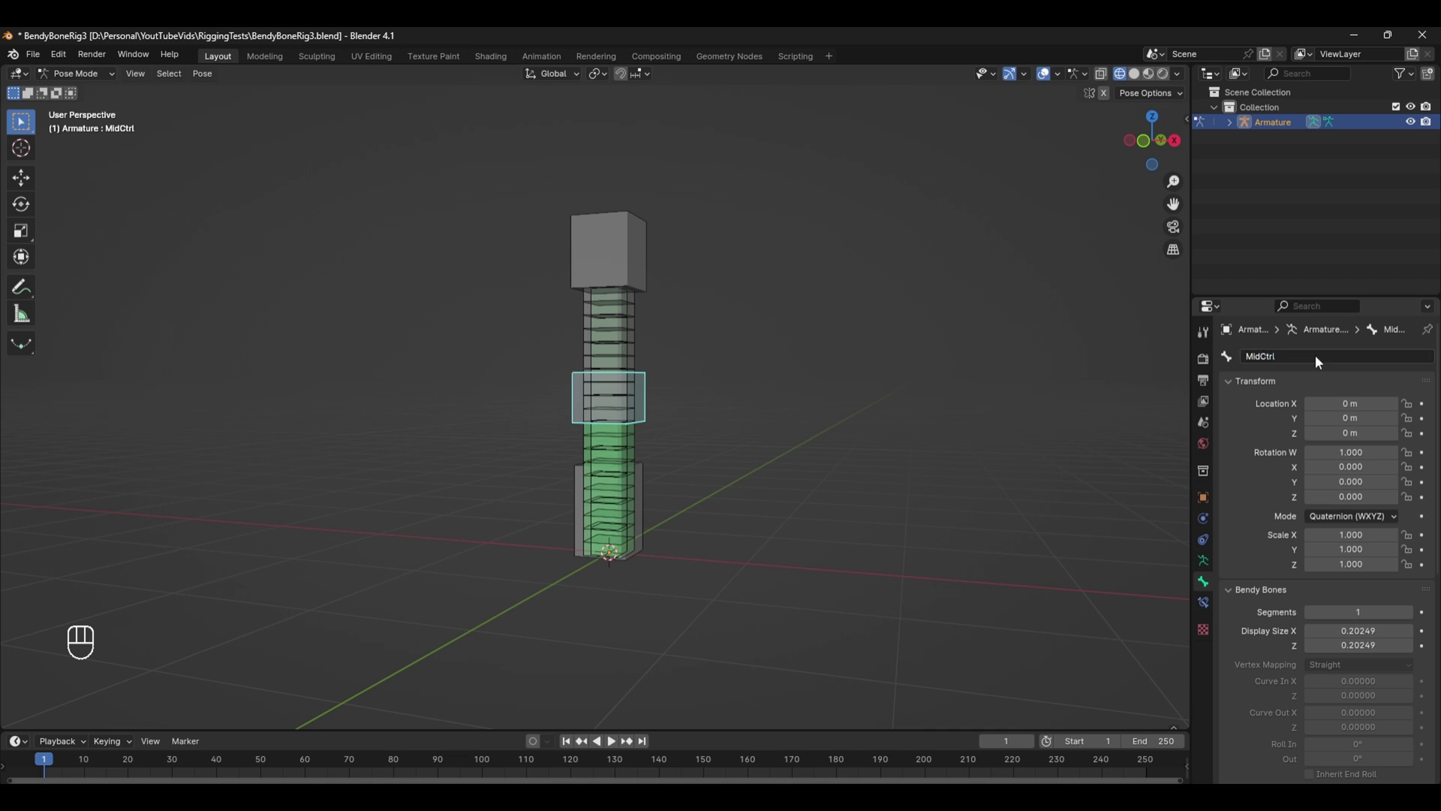
Step: Test the middle control by moving MidCtrl, and undo the move
key("g")
left_click(658, 391)
key("ctrl+z")
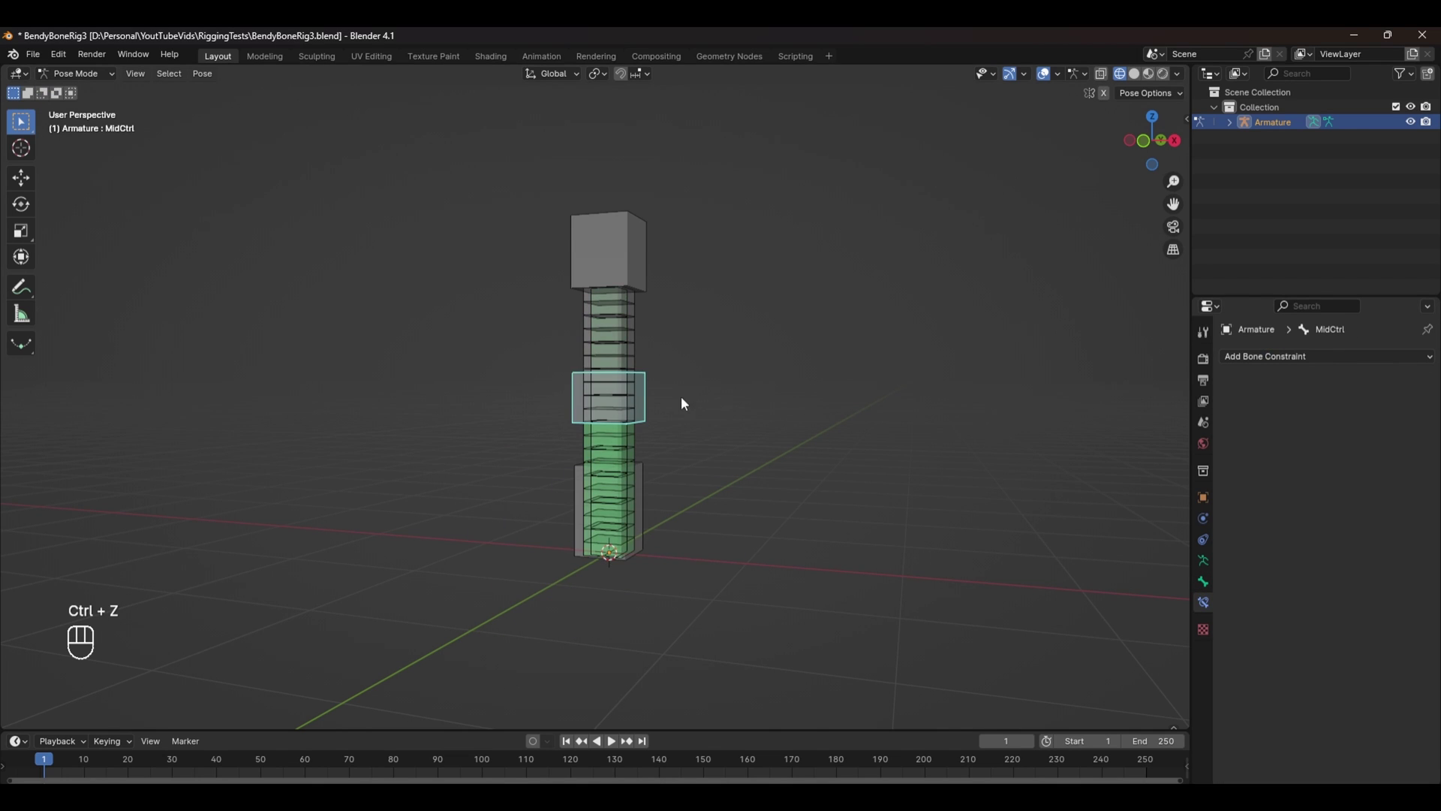
Step: Clear the parent of MidCtrl in Edit Mode
key("Tab")
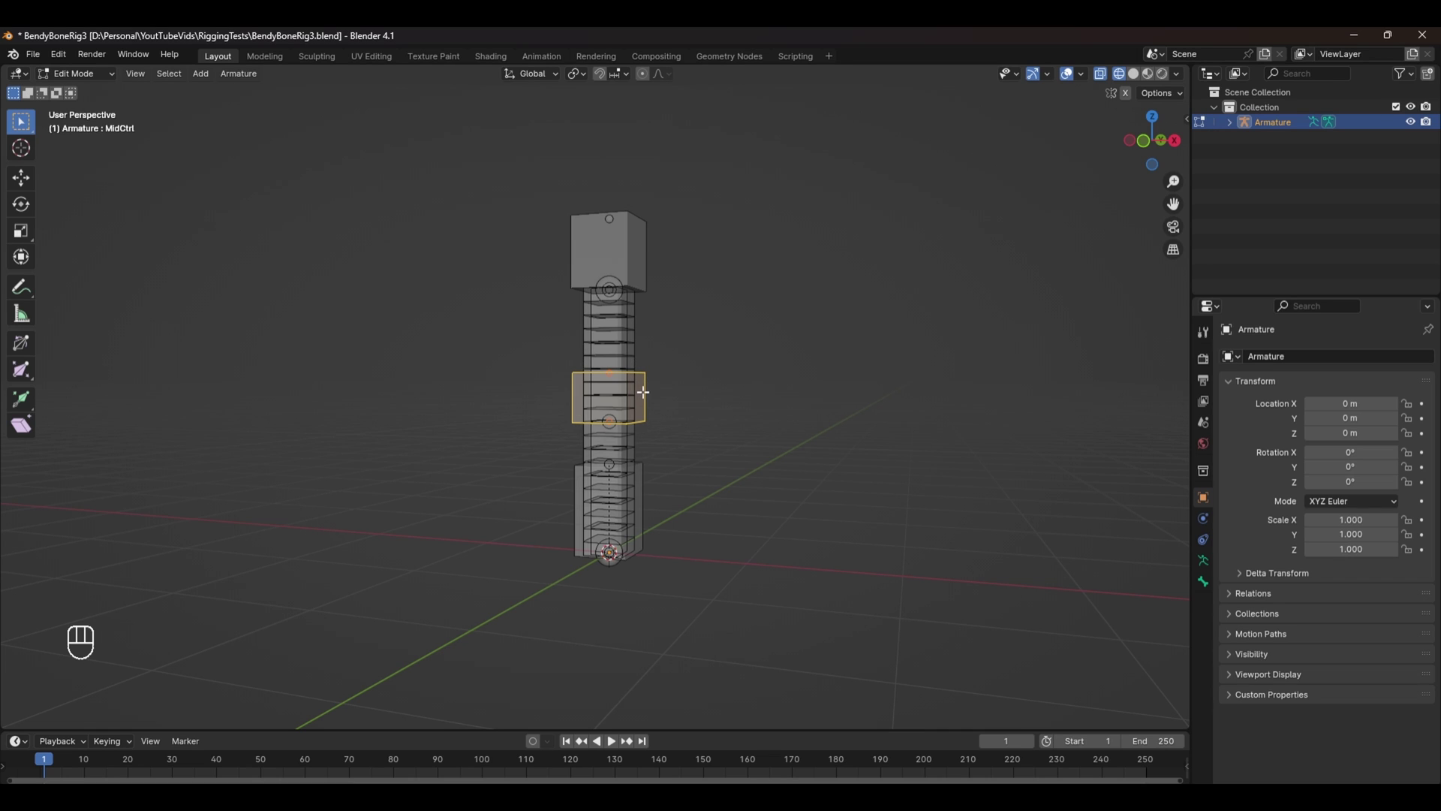
key("alt+p")
left_click(643, 390)
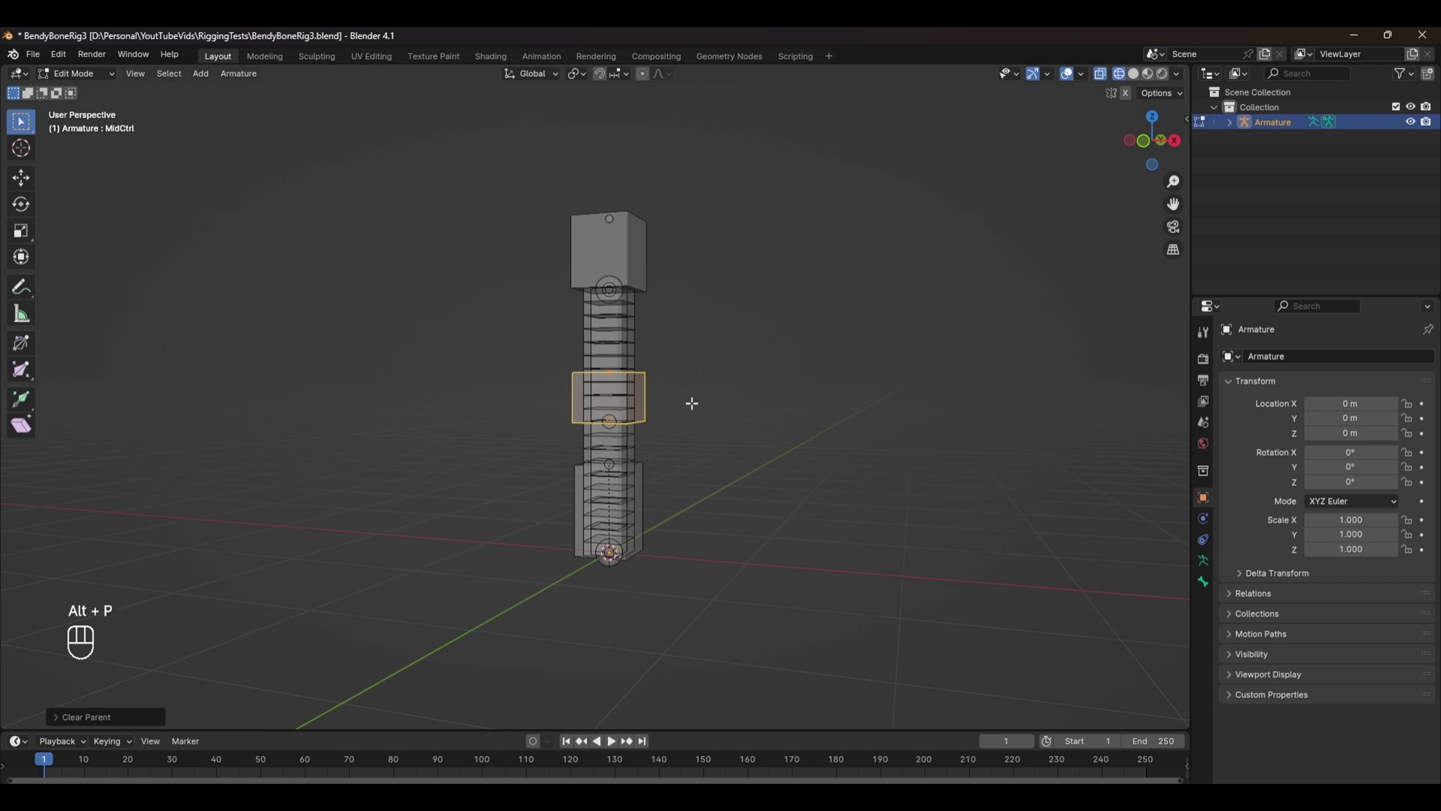
Step: Return to Pose Mode, test how the unparented MidCtrl bends the lower half bone, and undo the move
key("ctrl+Tab")
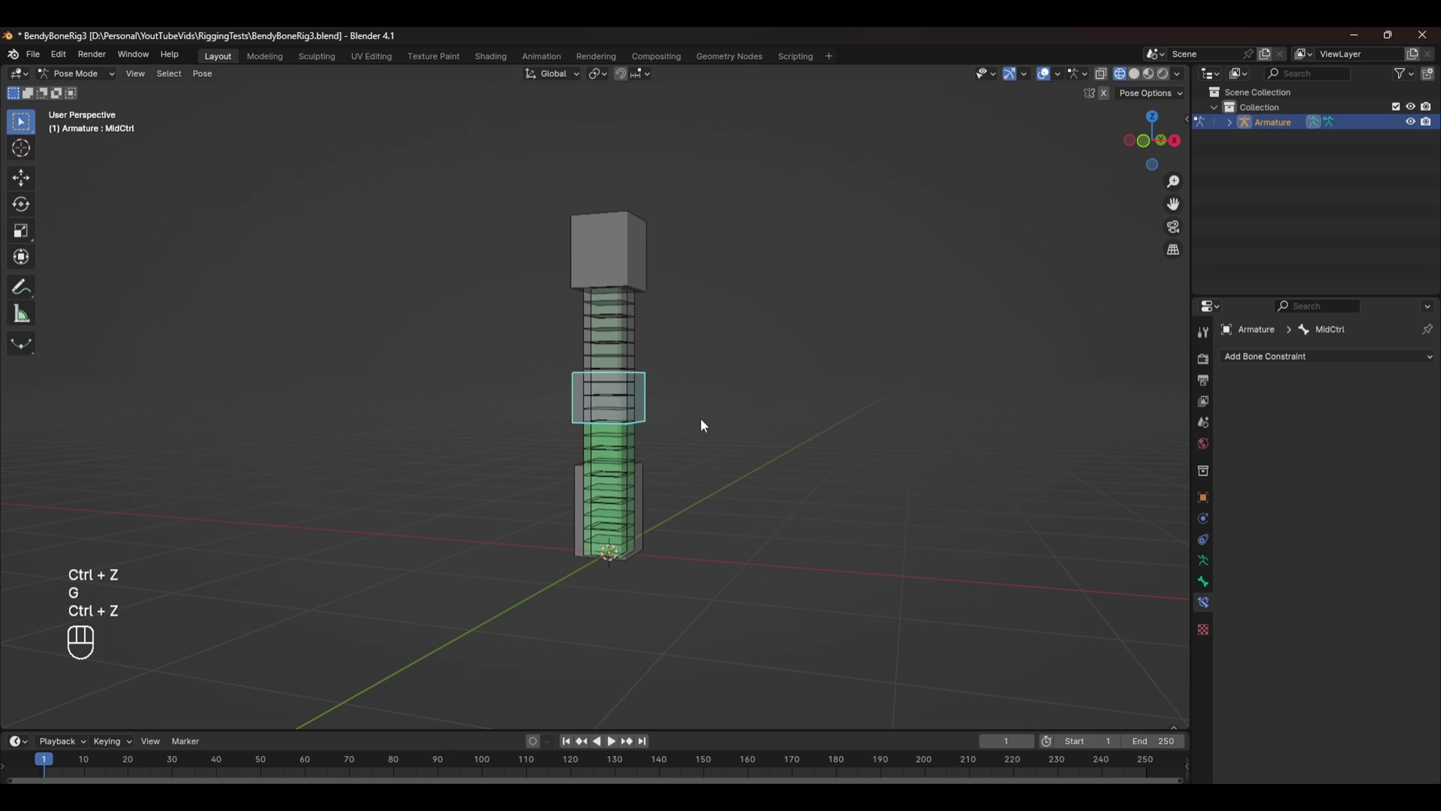
key("g")
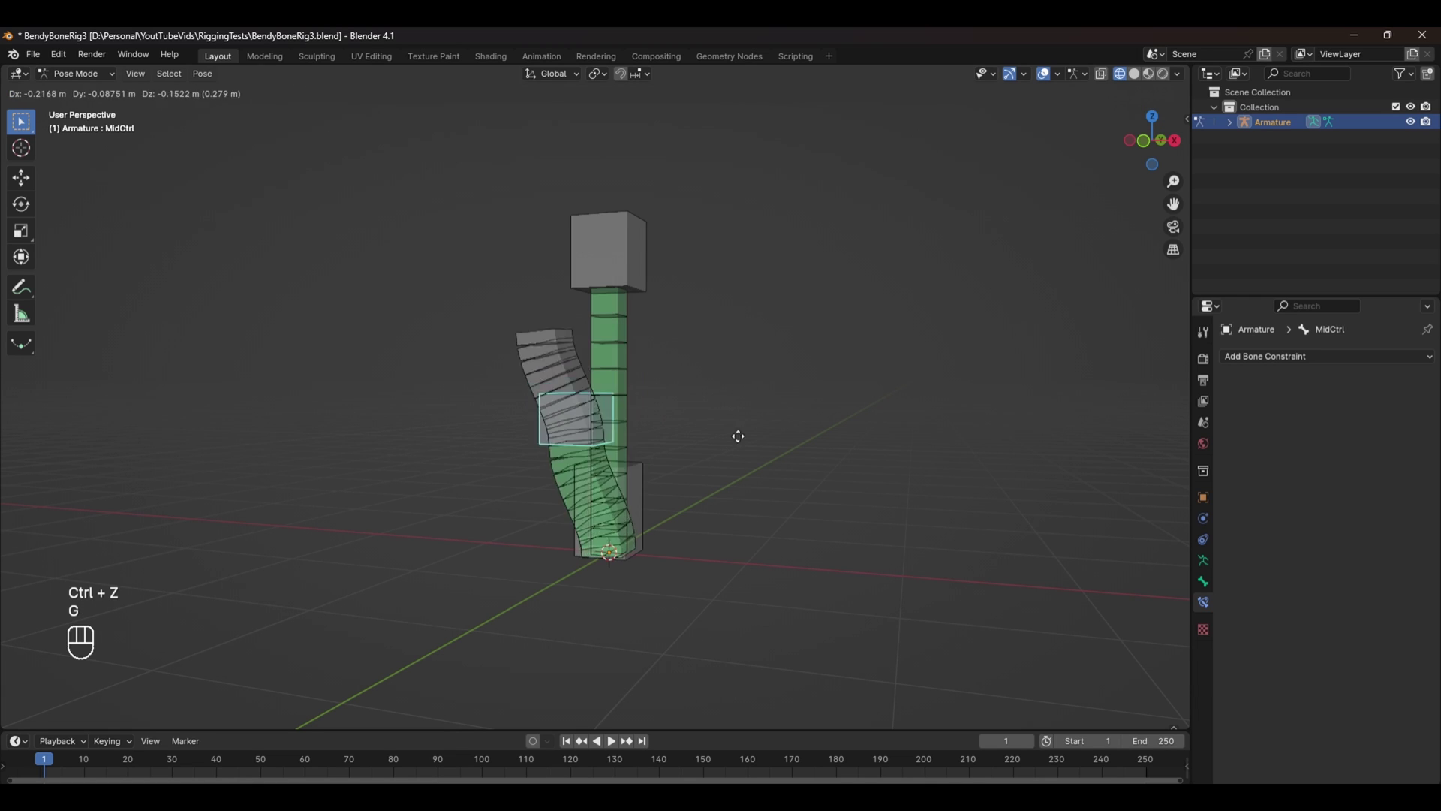
key("ctrl+z")
Step: Add a Stretch To constraint to the upper half bone BendyBone.002, targeting the Armature's EndCTRL bone
left_click(635, 350)
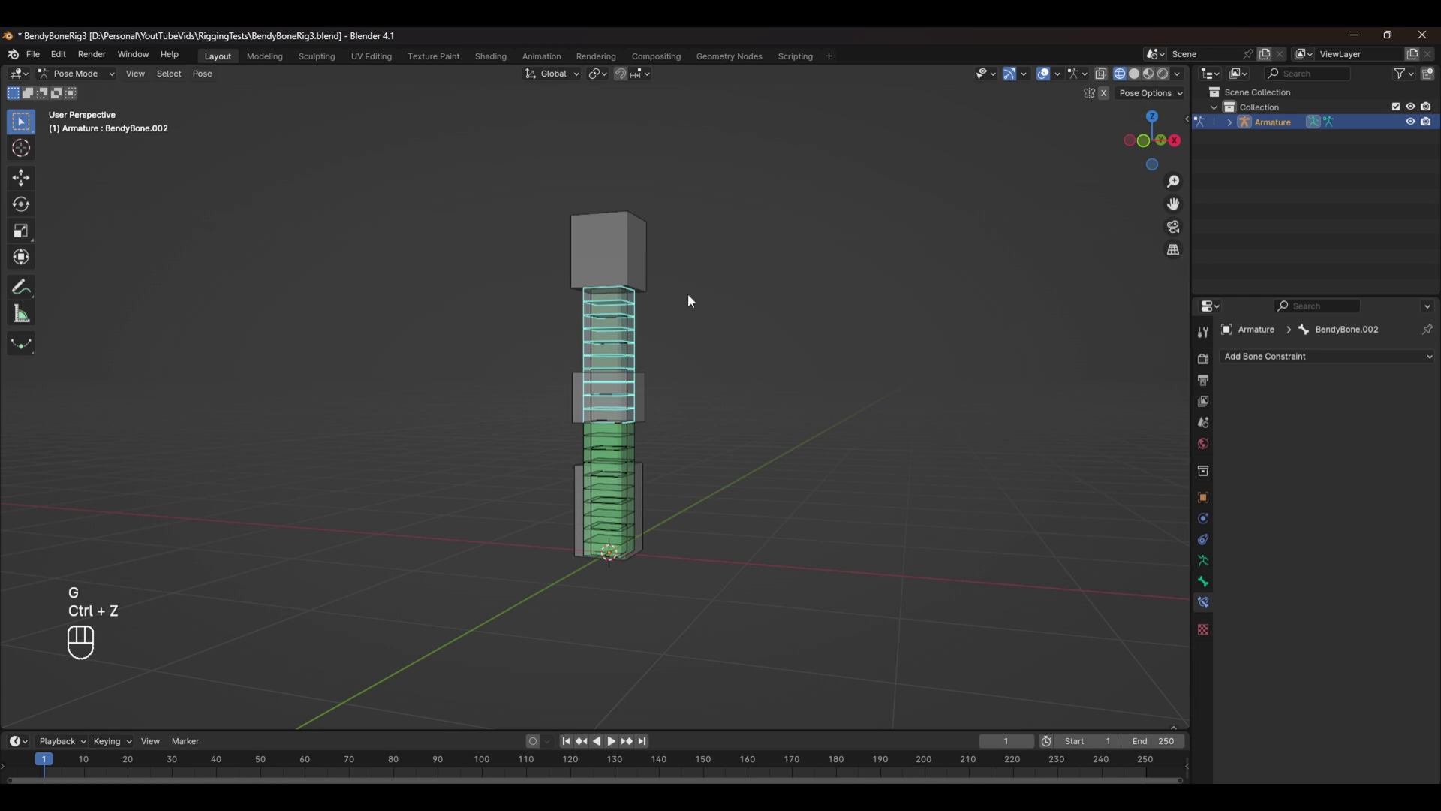
left_click(1285, 357)
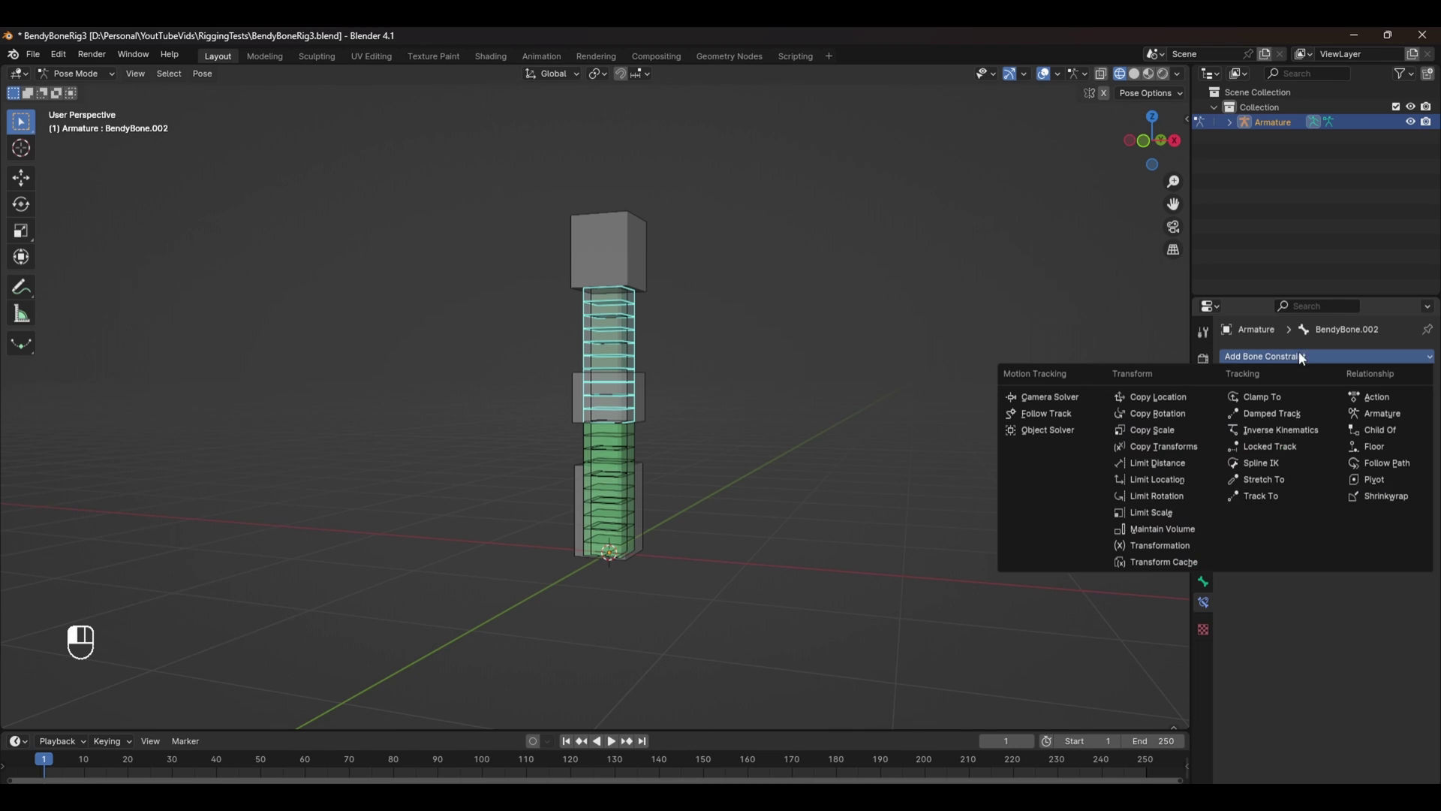
left_click(1283, 479)
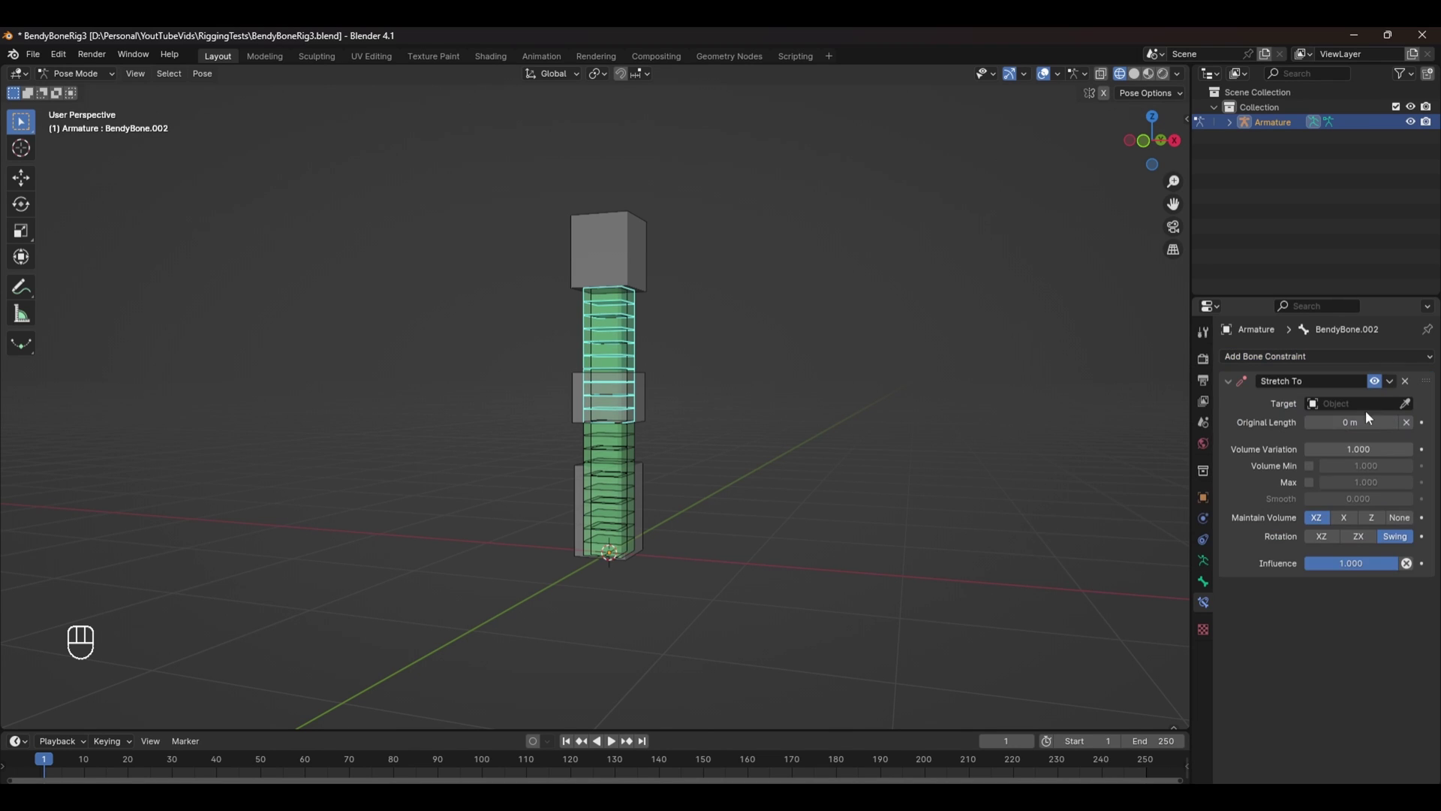
left_click(1363, 405)
left_click(1353, 428)
left_click(1375, 422)
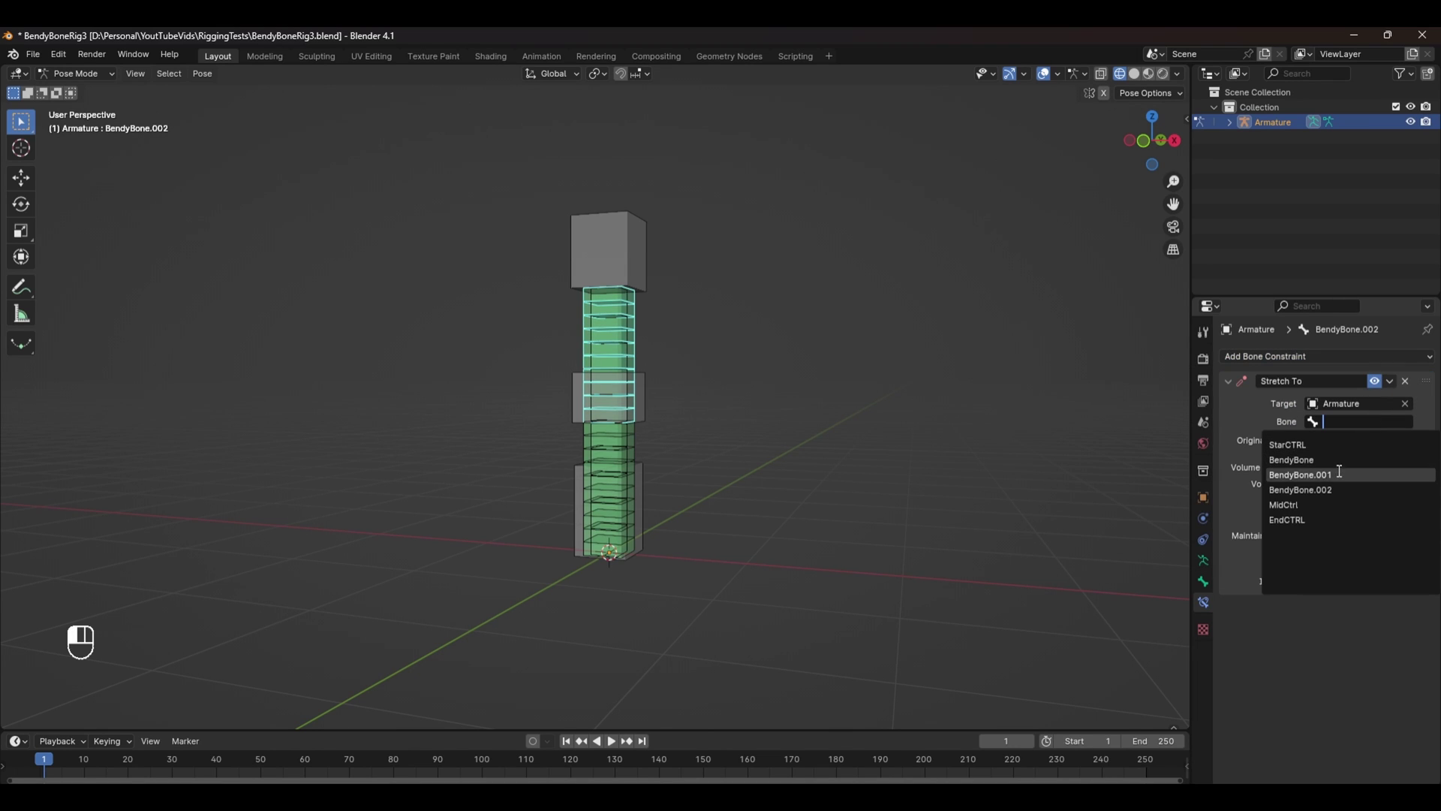
left_click(1306, 520)
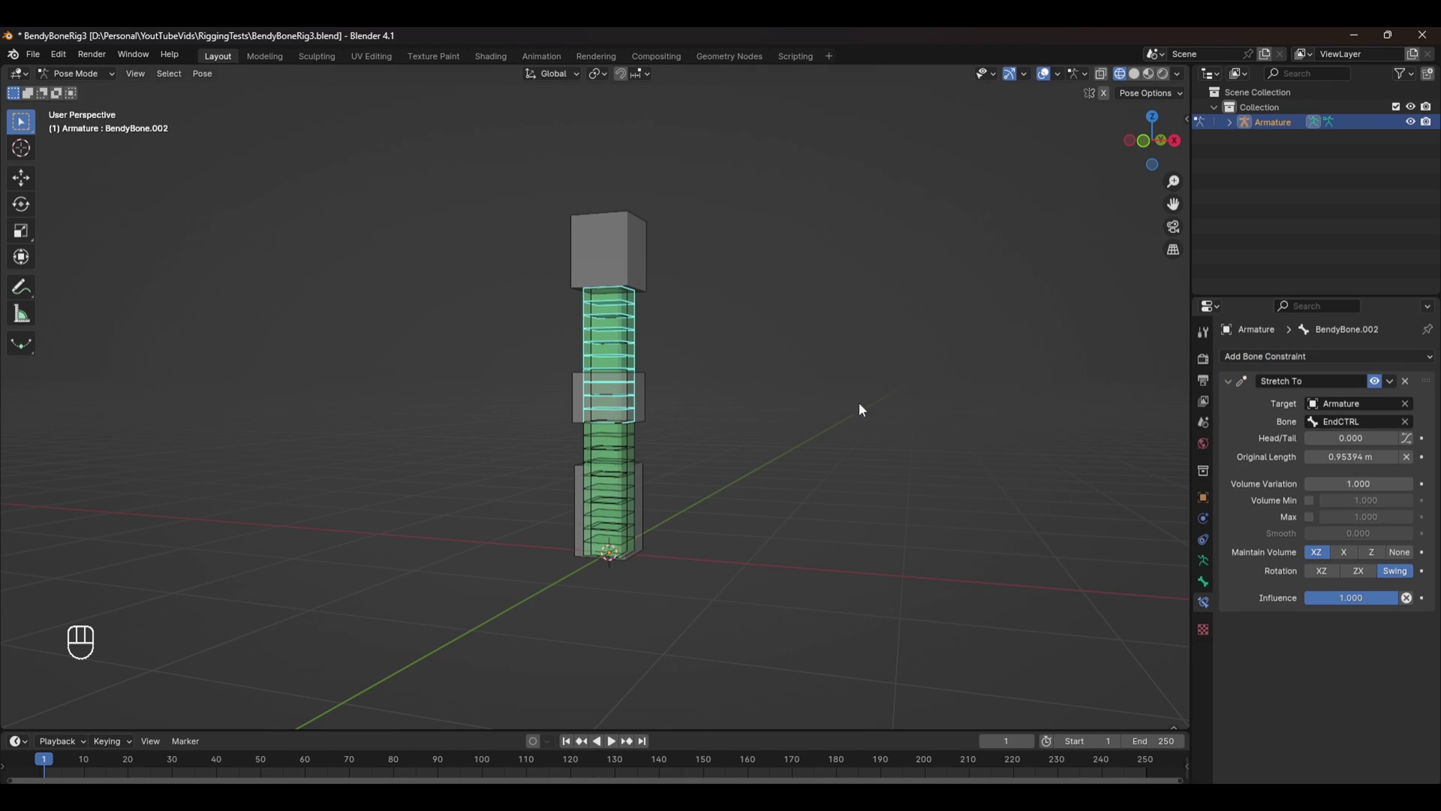
Step: Test the upper stretch in front view by moving and rotating EndCTRL, and undo both transforms
left_click(638, 260)
key("KP_1")
key("g")
left_click(653, 334)
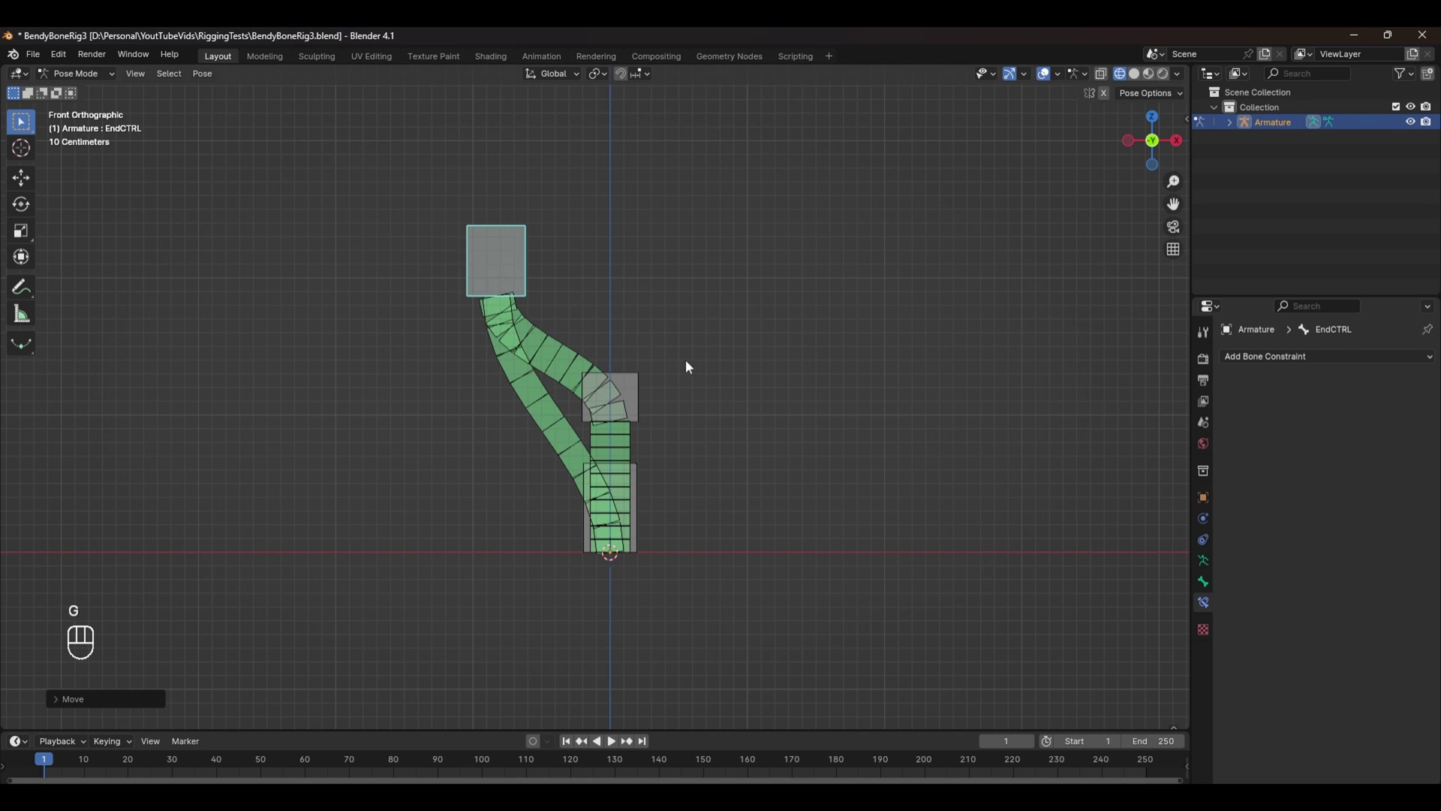
key("r")
left_click(652, 253)
key("ctrl+z")
key("ctrl+z")
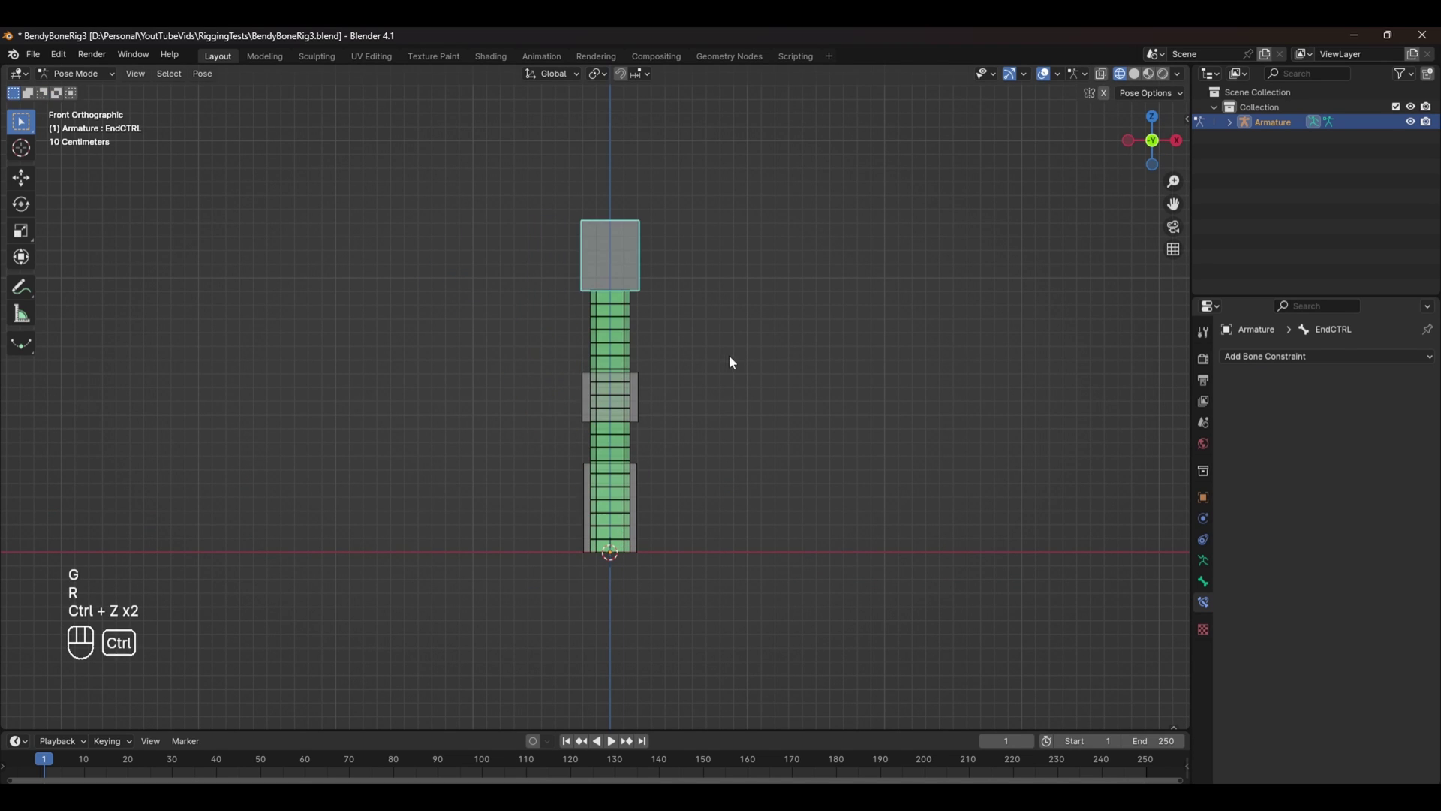
Step: Duplicate MidCtrl in place in Edit Mode and scale the copy's B-Bone display size by about 1.38
left_click(644, 401)
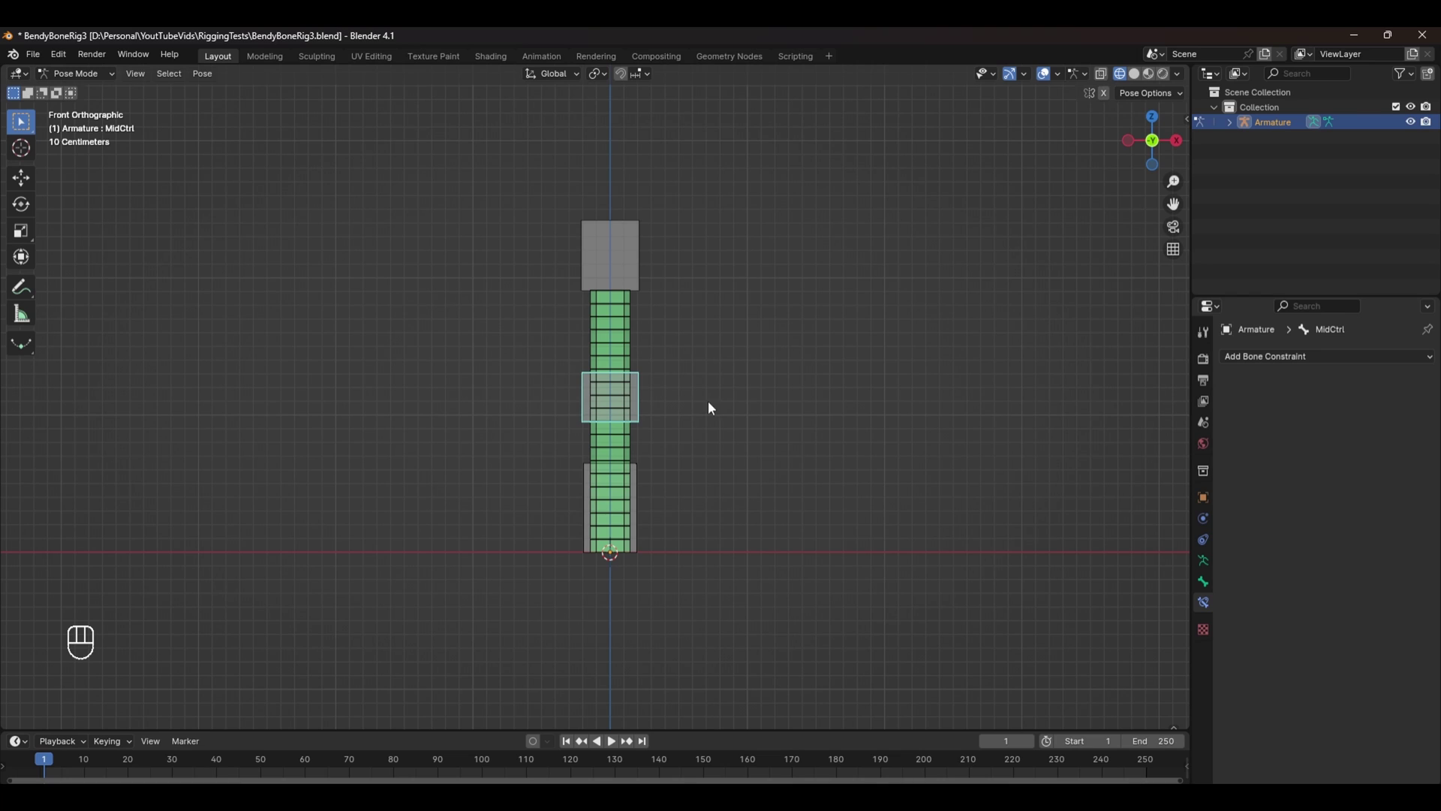
key("Tab")
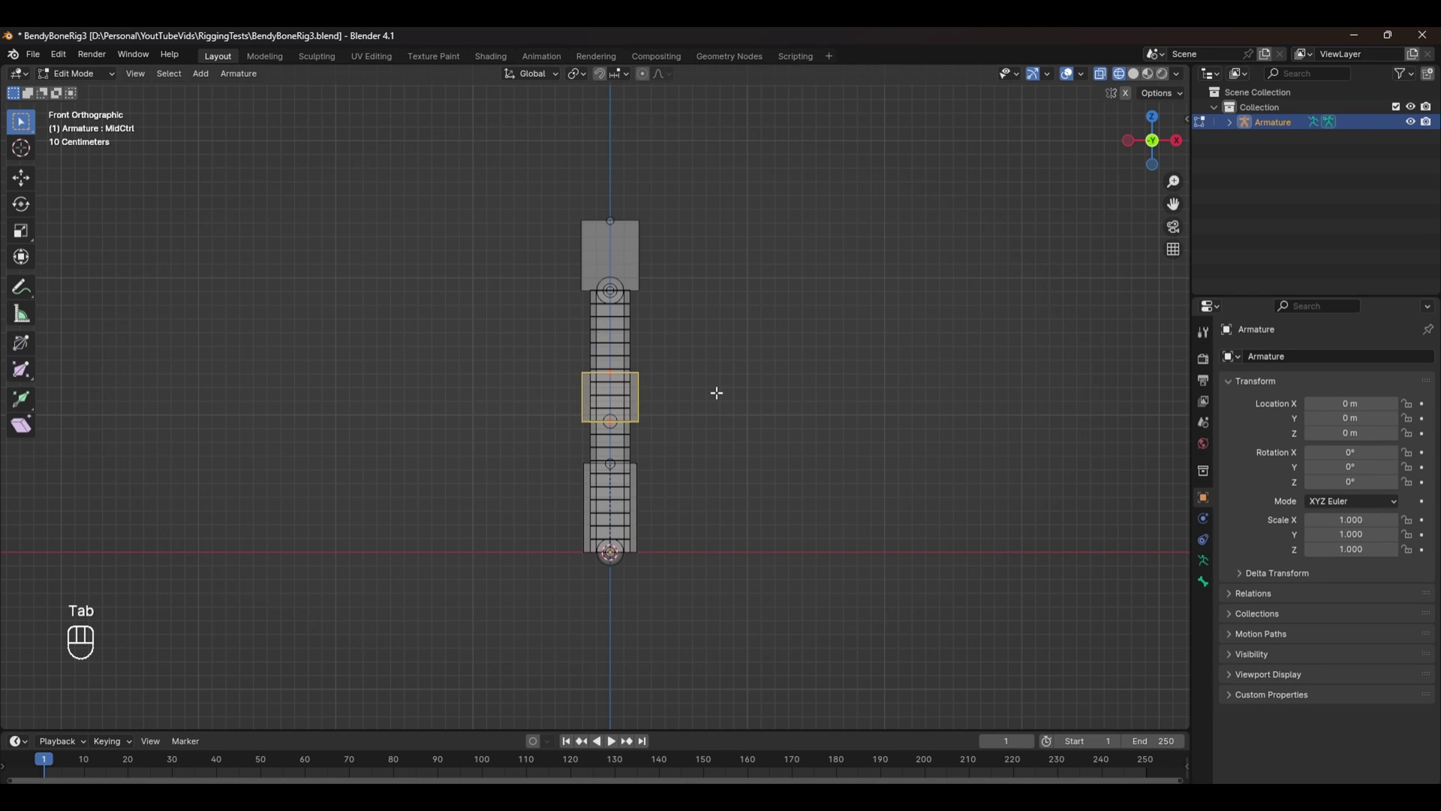
key("shift+d")
right_click(726, 386)
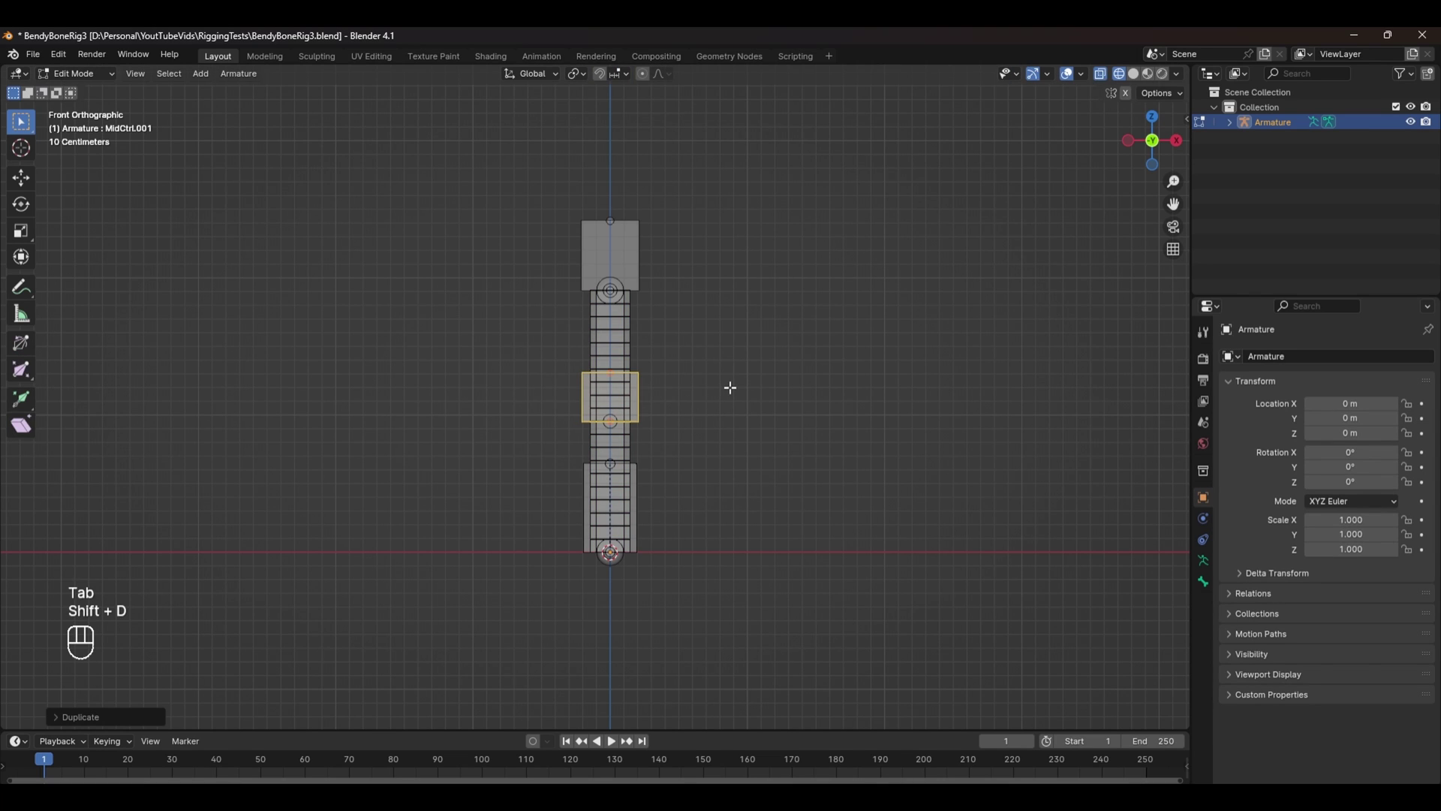
key("shift+ctrl+alt+s")
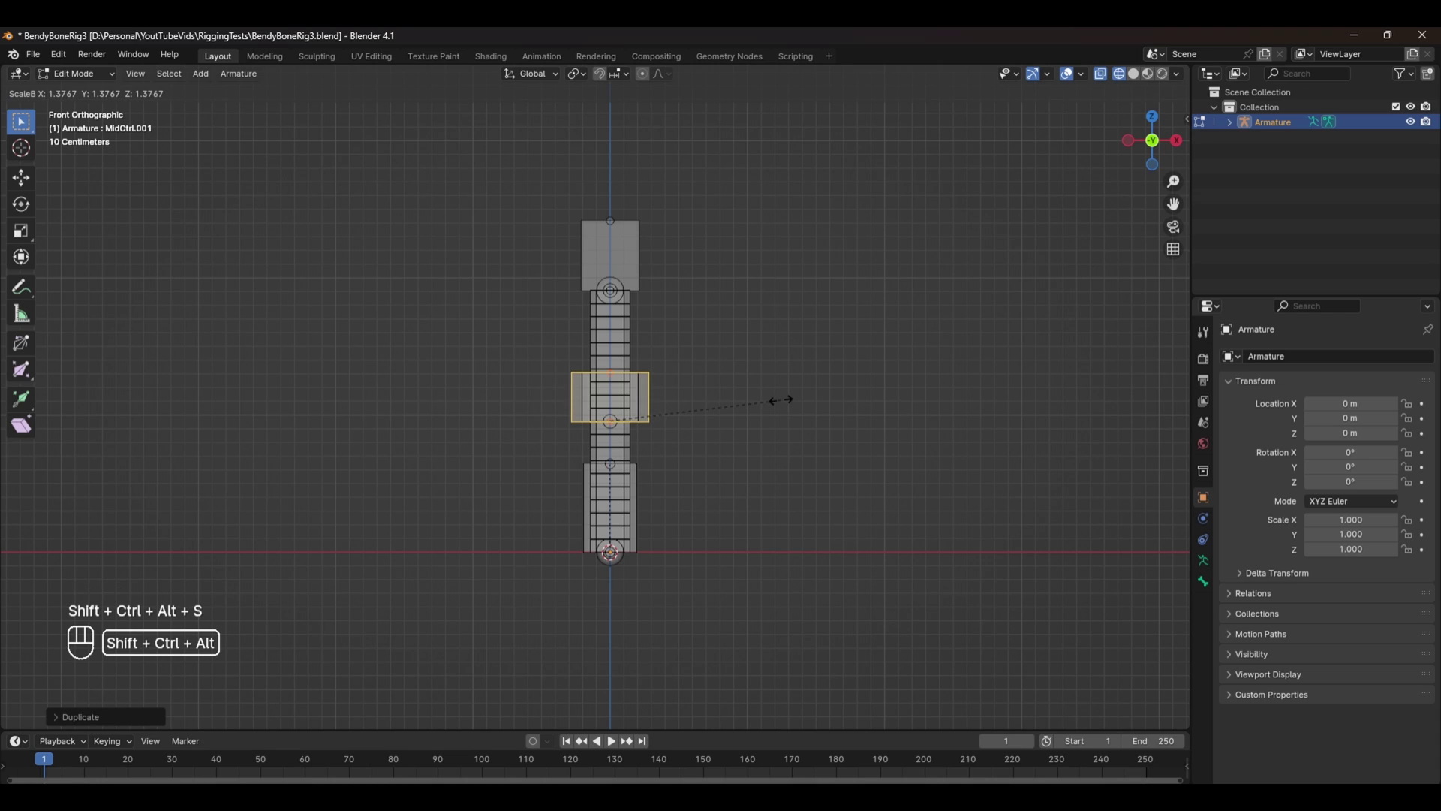
left_click(780, 400)
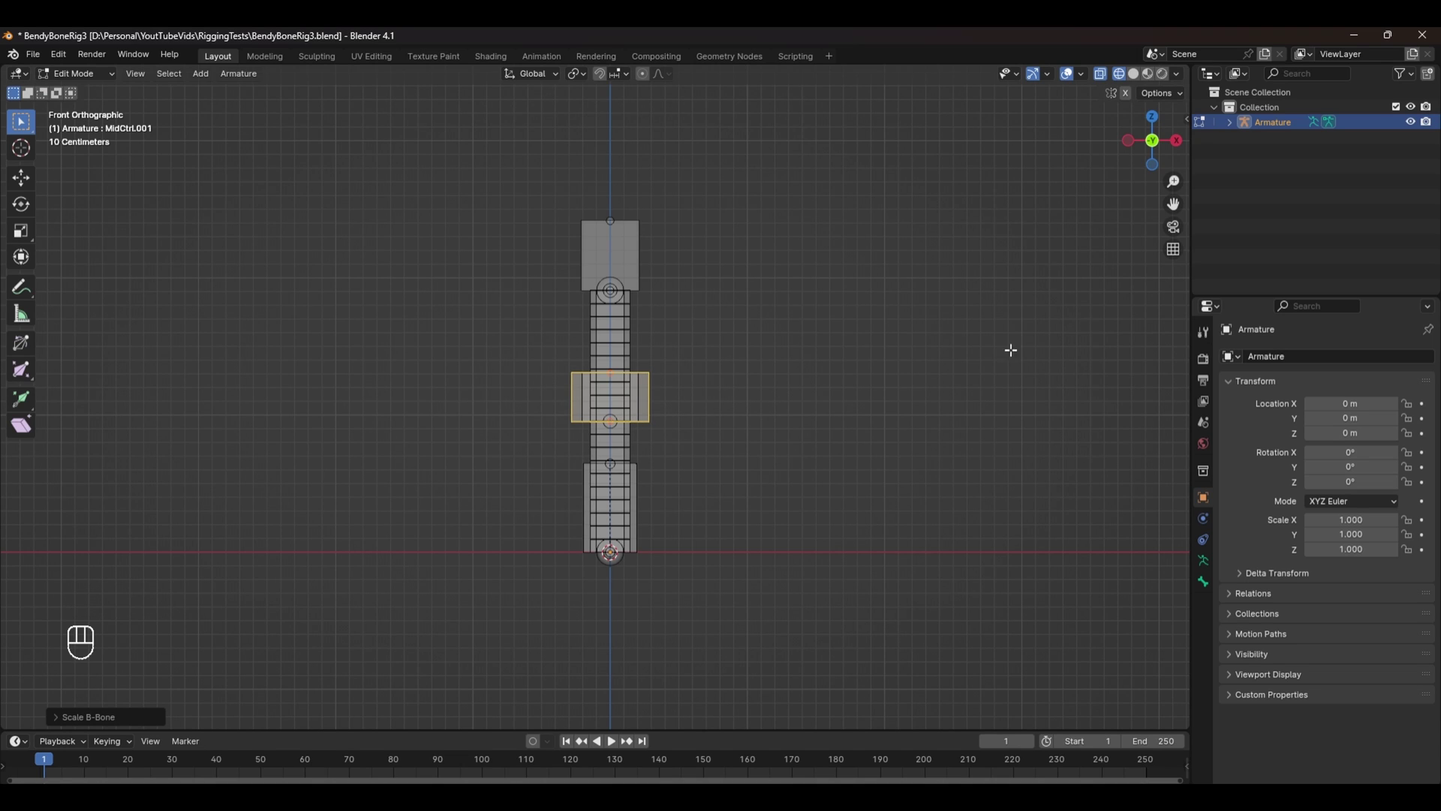
Step: Rename the duplicated middle control bone as MidCtrl_Offset
left_click(1229, 121)
left_click(1245, 153)
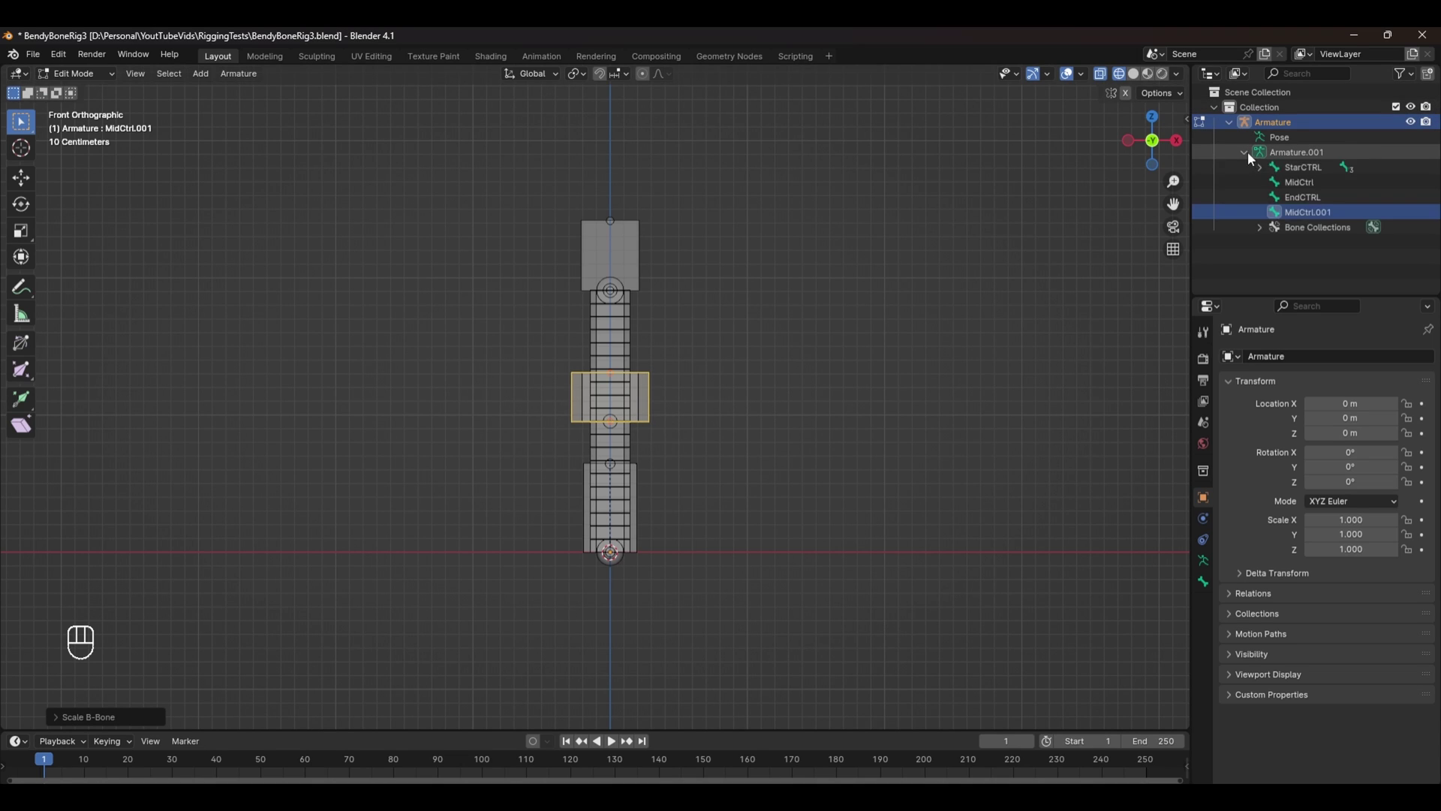
double_click(1334, 211)
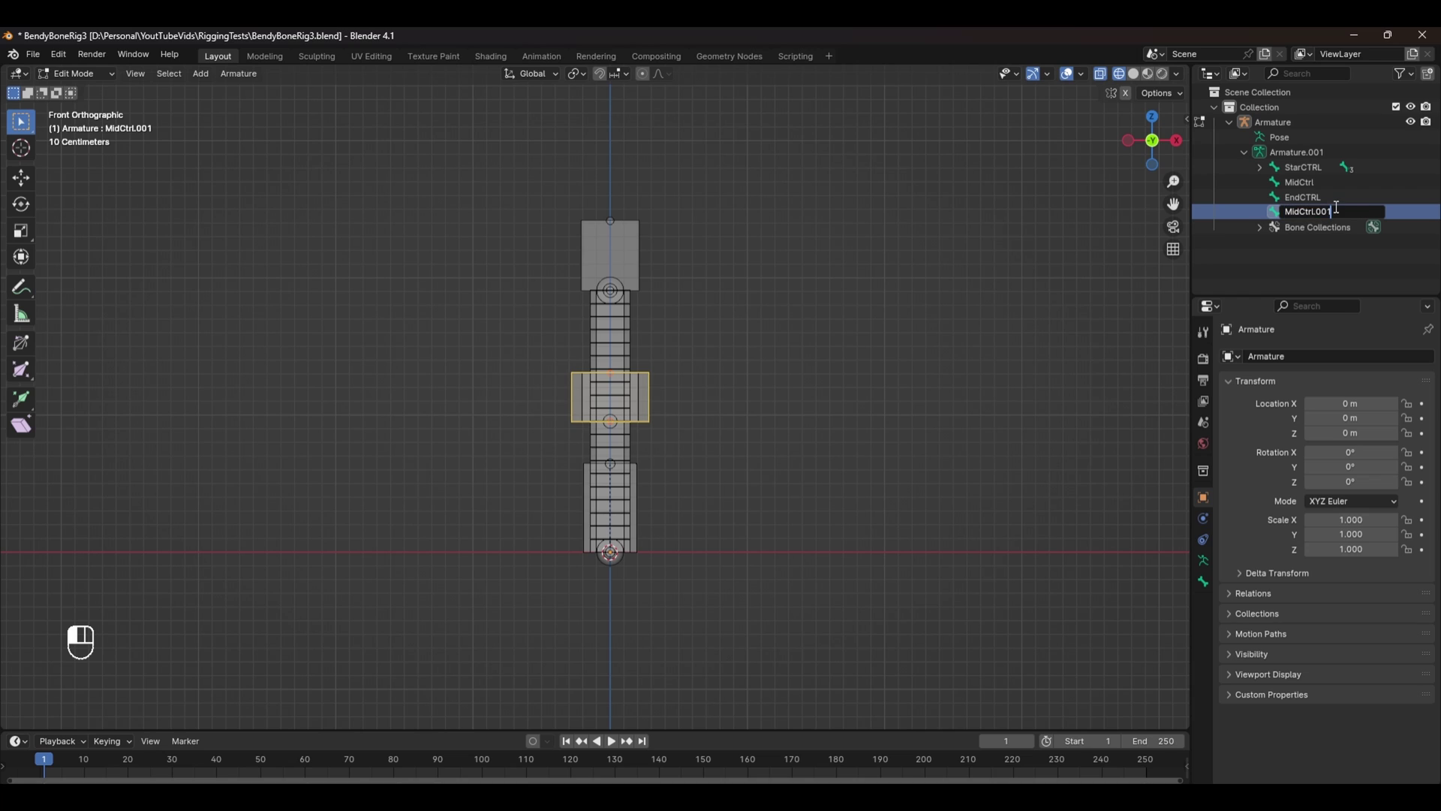
key("BackSpace")
key("BackSpace")
type("_Offset")
key("Return")
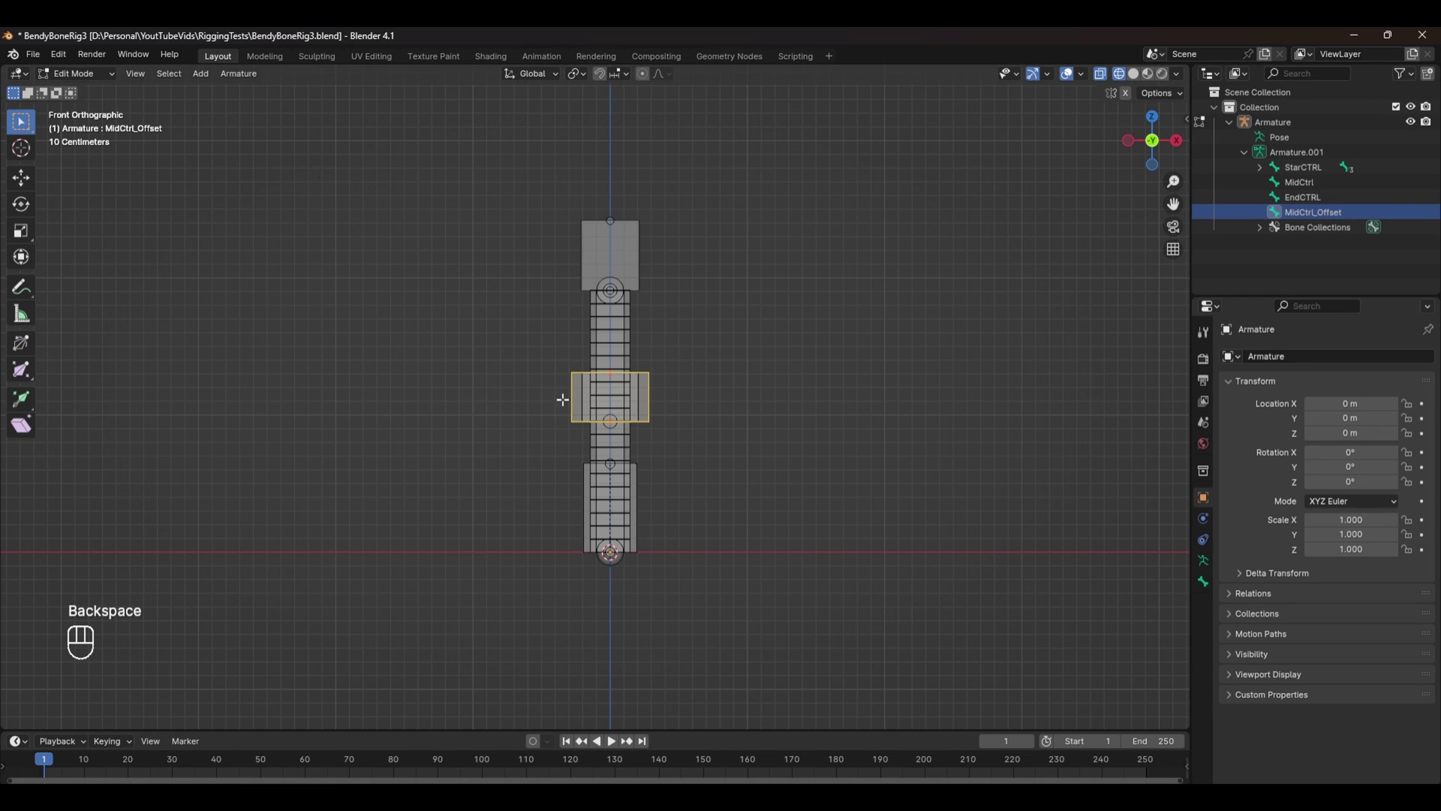
Step: Parent MidCtrl to MidCtrl_Offset with Keep Offset
left_click(639, 388)
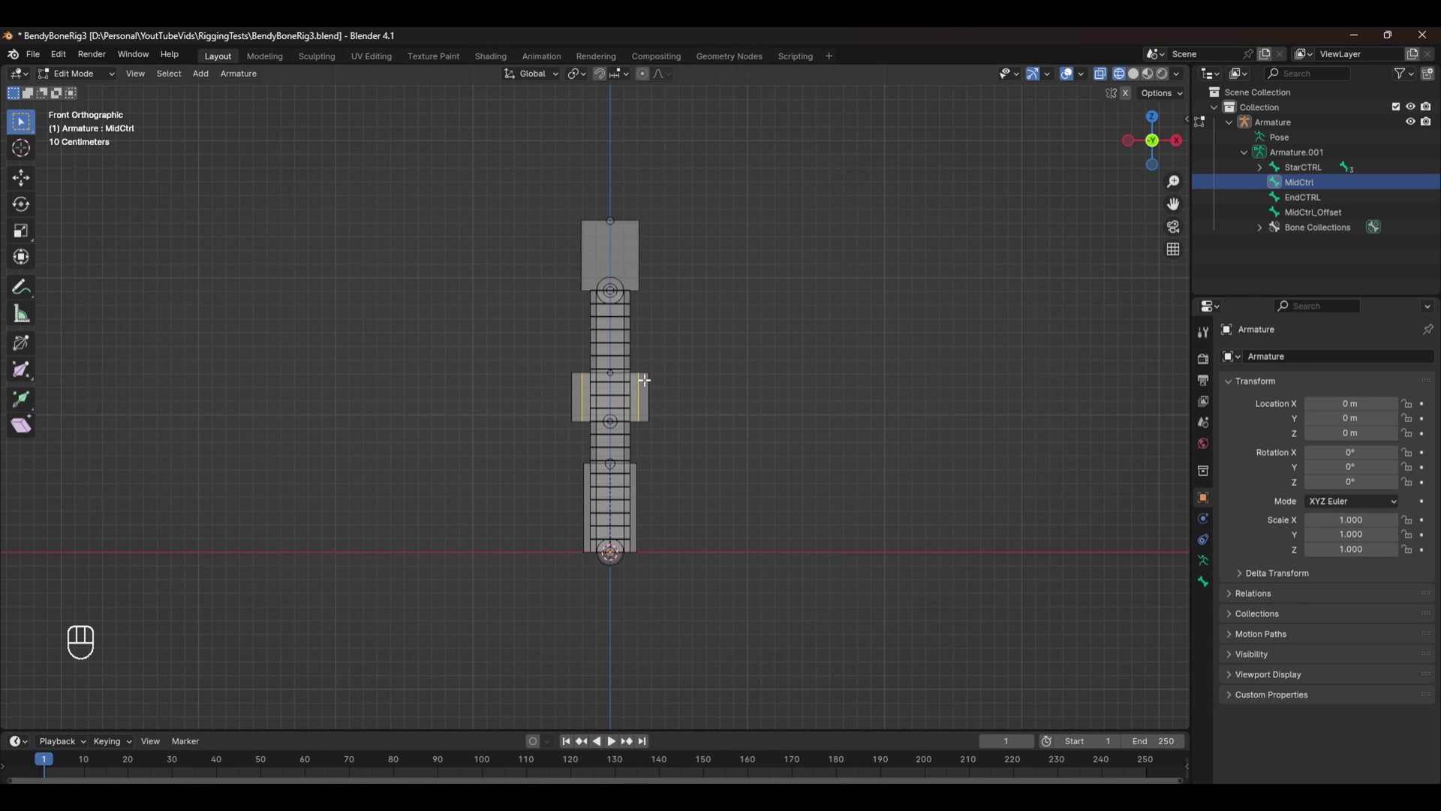
left_click(644, 389, "shift")
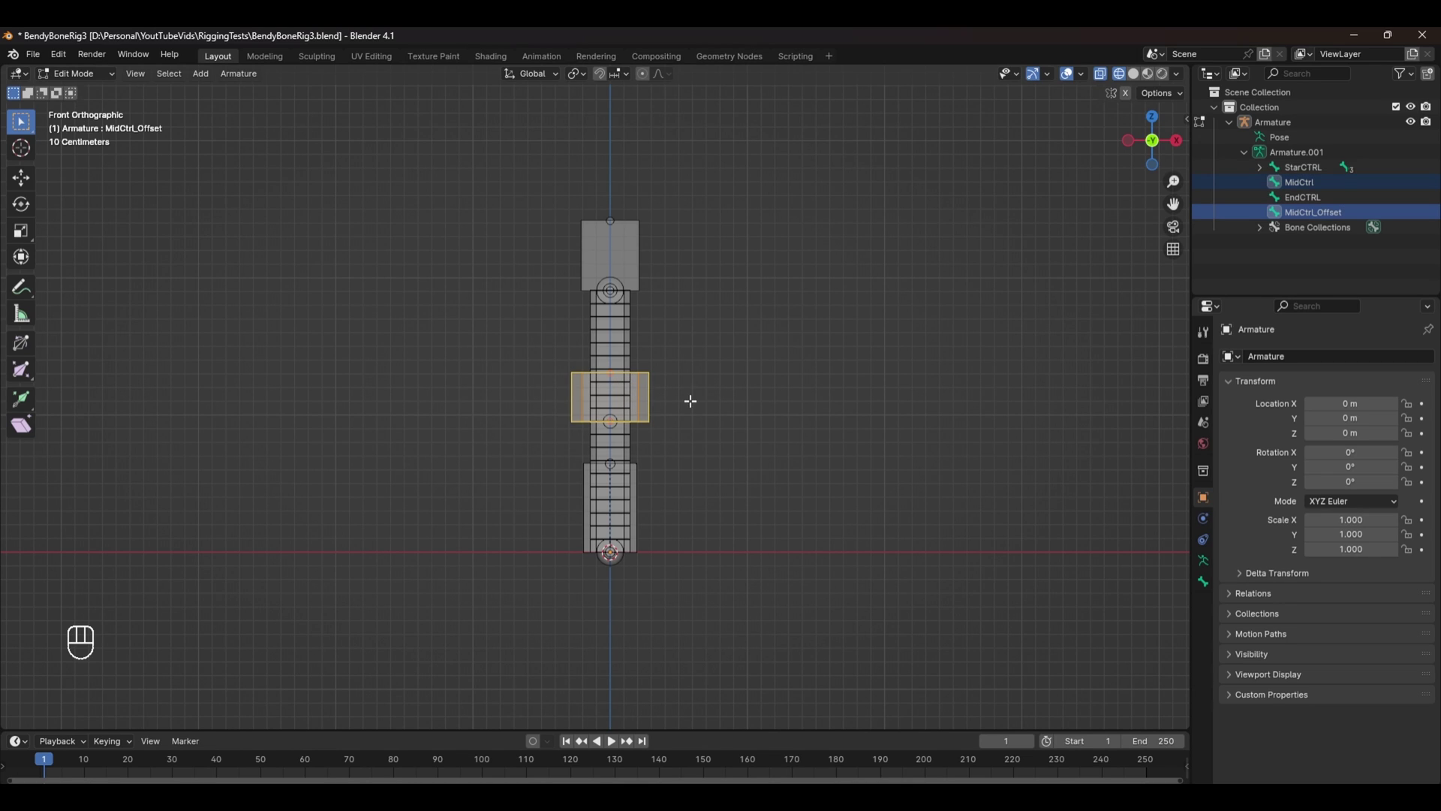
key("ctrl+p")
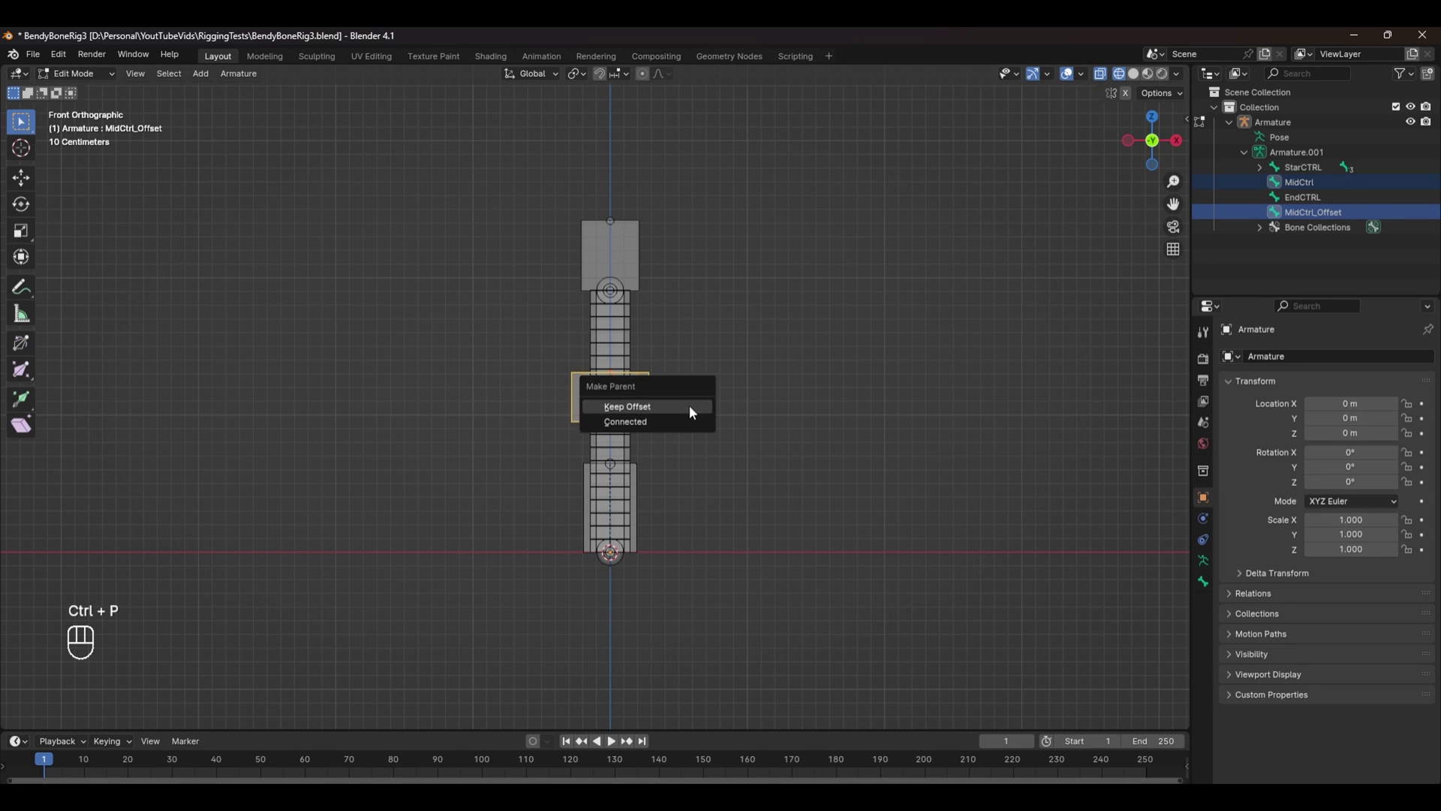
left_click(691, 408)
Step: In Pose Mode, add a Copy Transforms constraint to MidCtrl_Offset, targeting the Armature's BendyBone bone
key("ctrl+Tab")
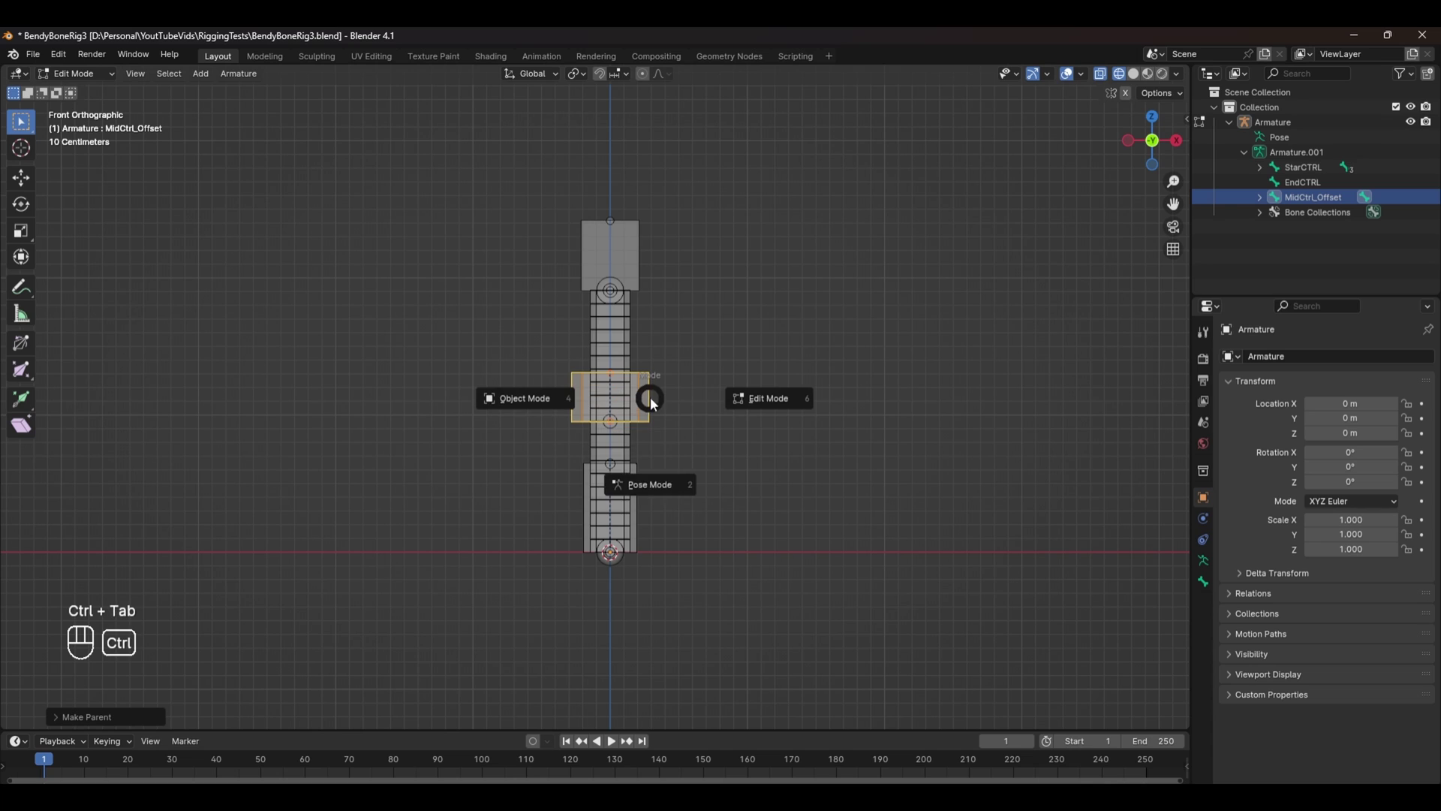
left_click(659, 458)
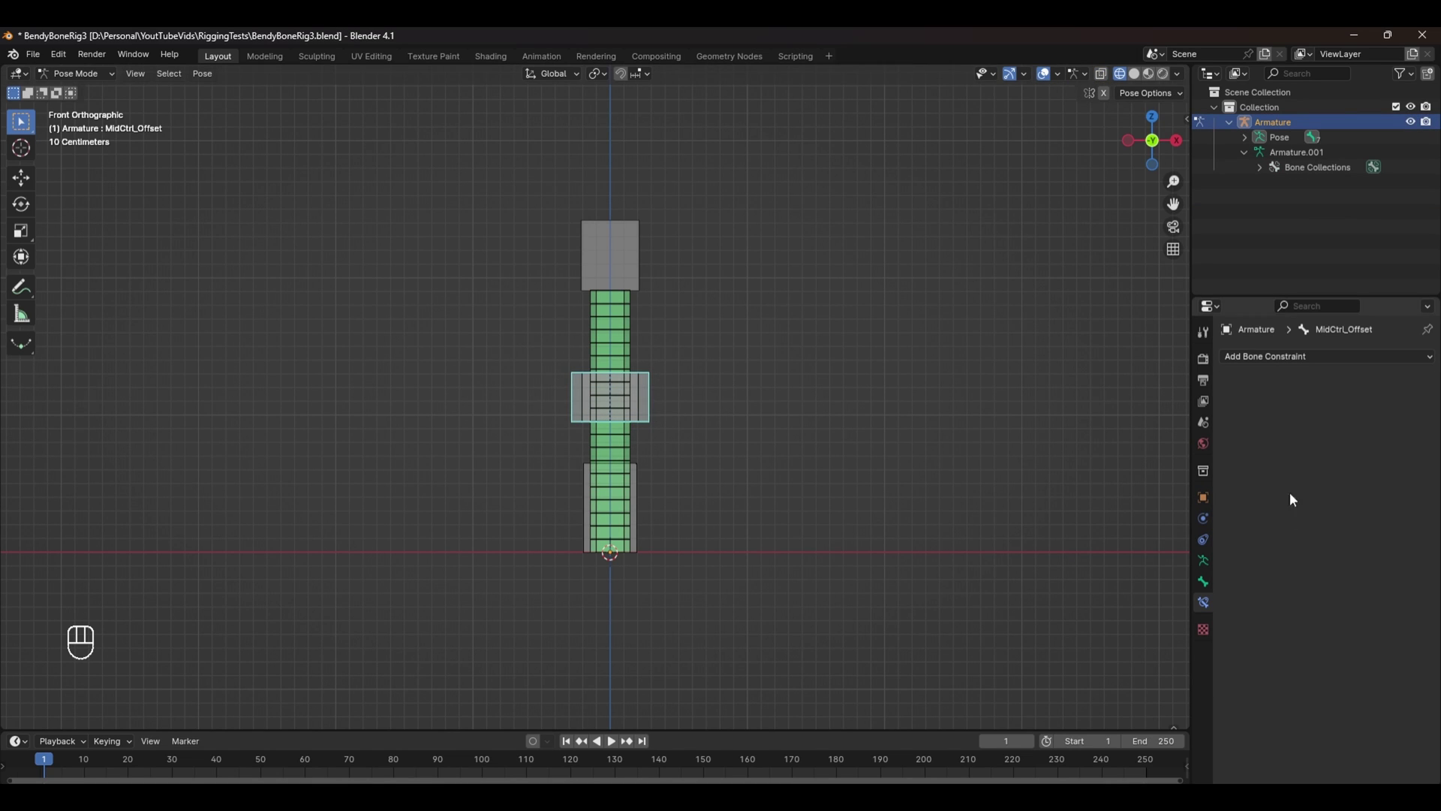
left_click(1273, 359)
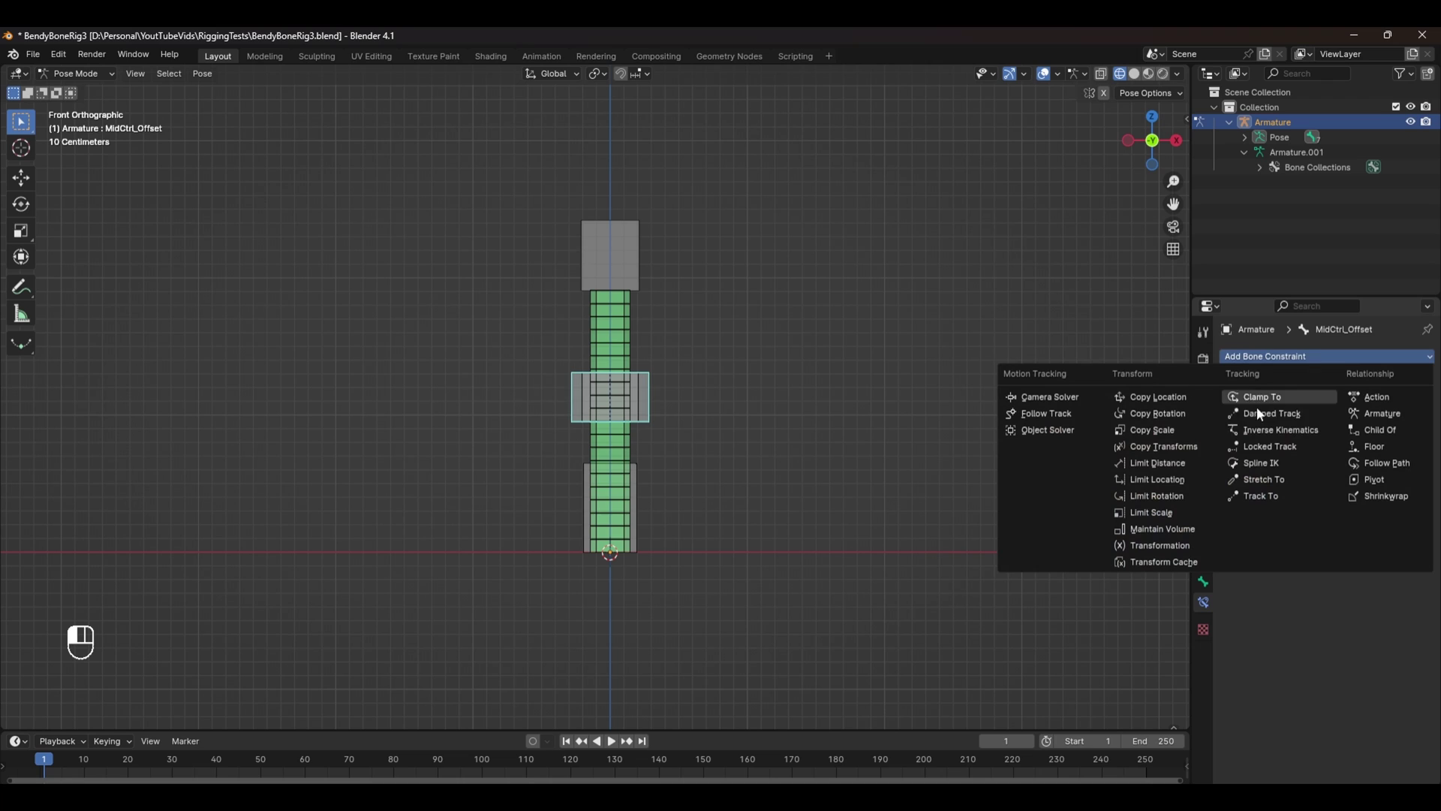
left_click(1163, 447)
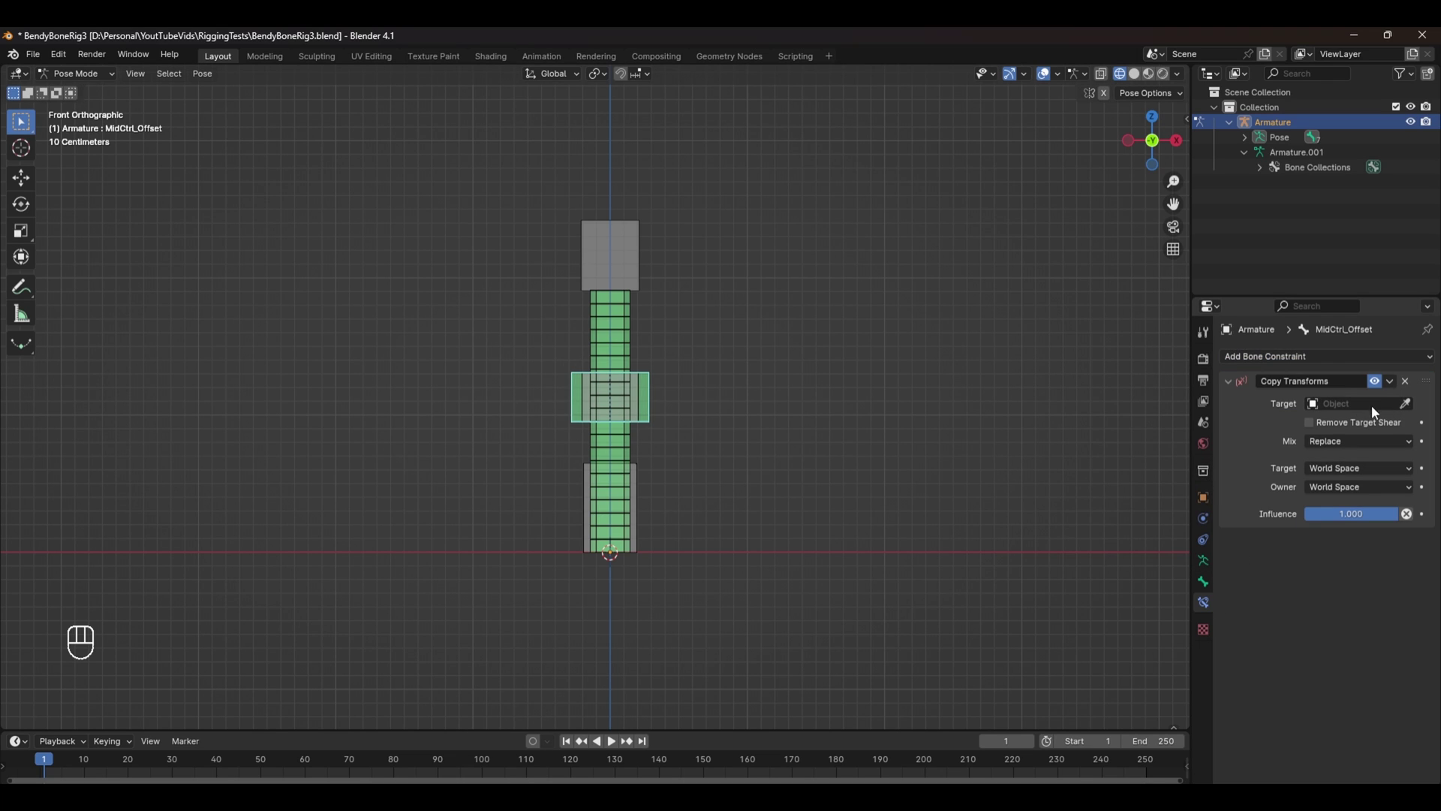
left_click(1406, 406)
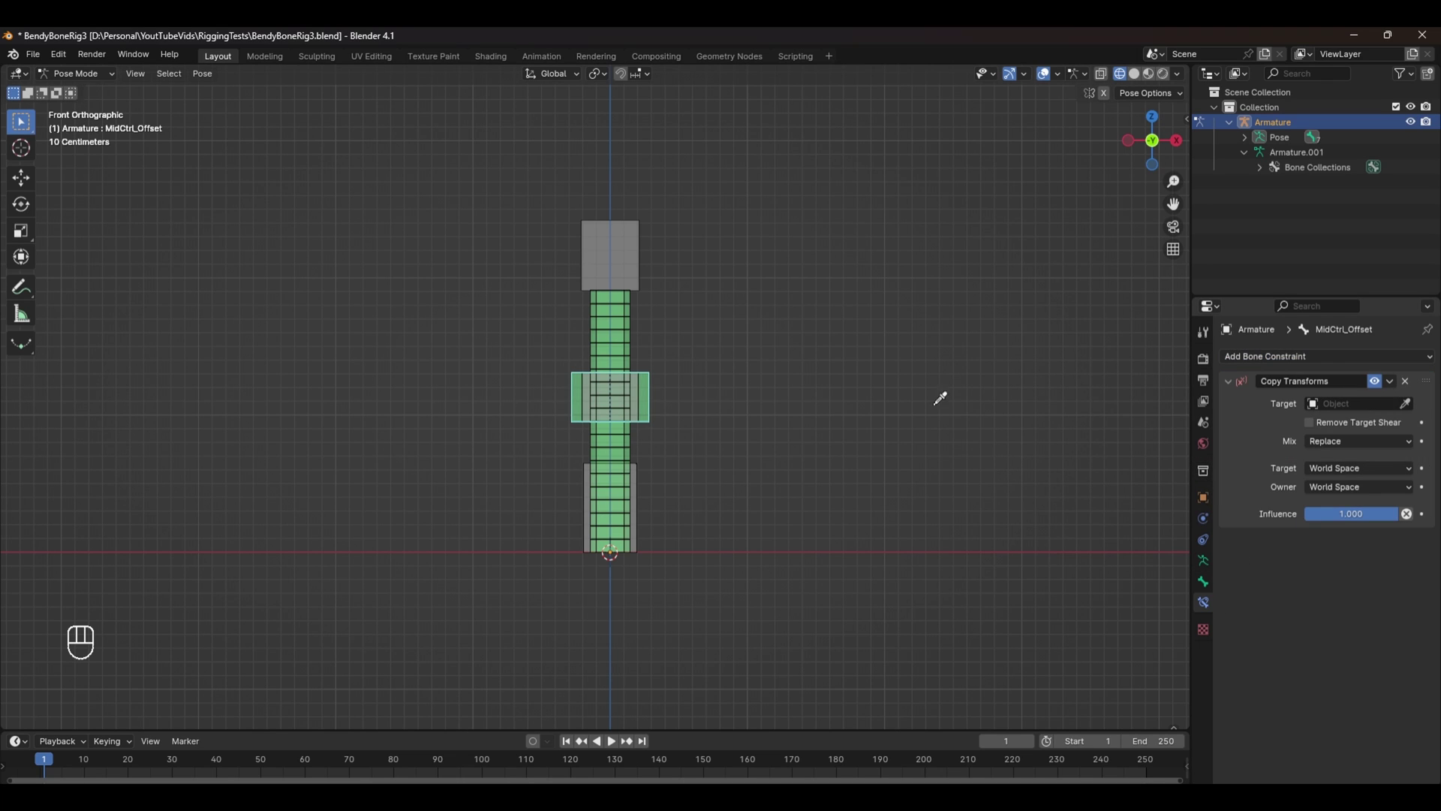
left_click(623, 345)
left_click(1332, 422)
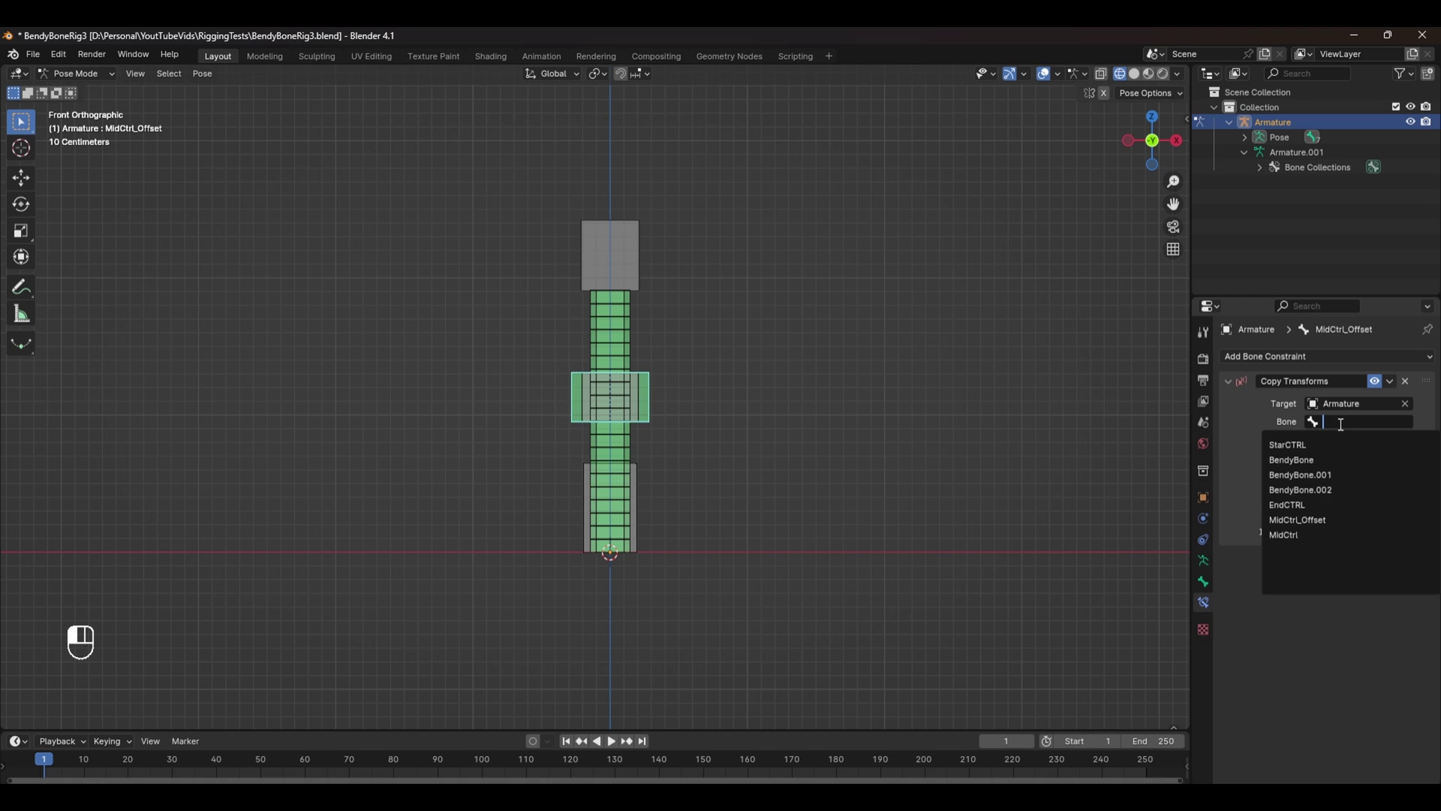
left_click(1312, 461)
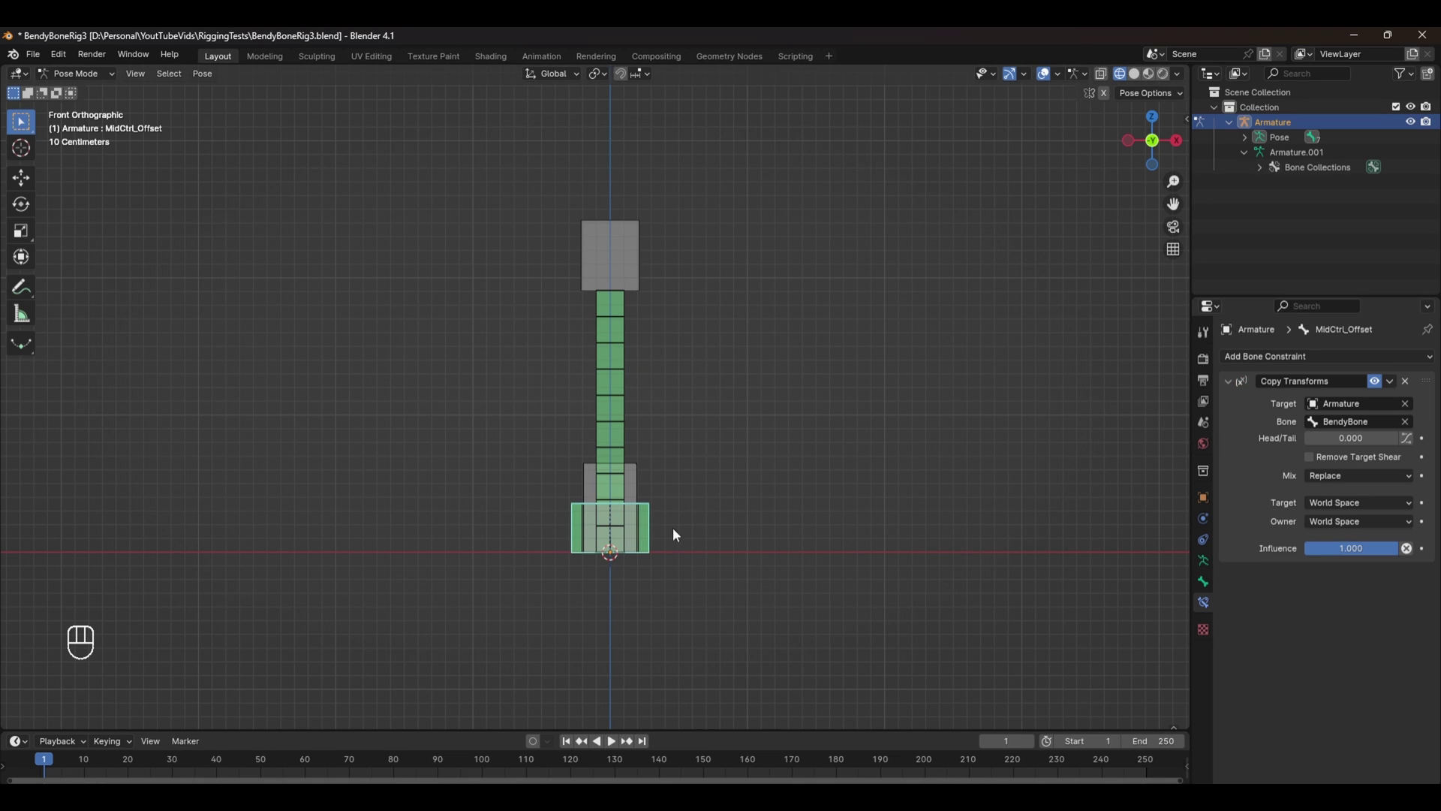
Step: Set the Head/Tail value of MidCtrl_Offset's Copy Transforms constraint to 0.5
mouse_move(1345, 439)
left_mouse_down()
mouse_move(1330, 439)
mouse_move(1363, 439)
left_mouse_up()
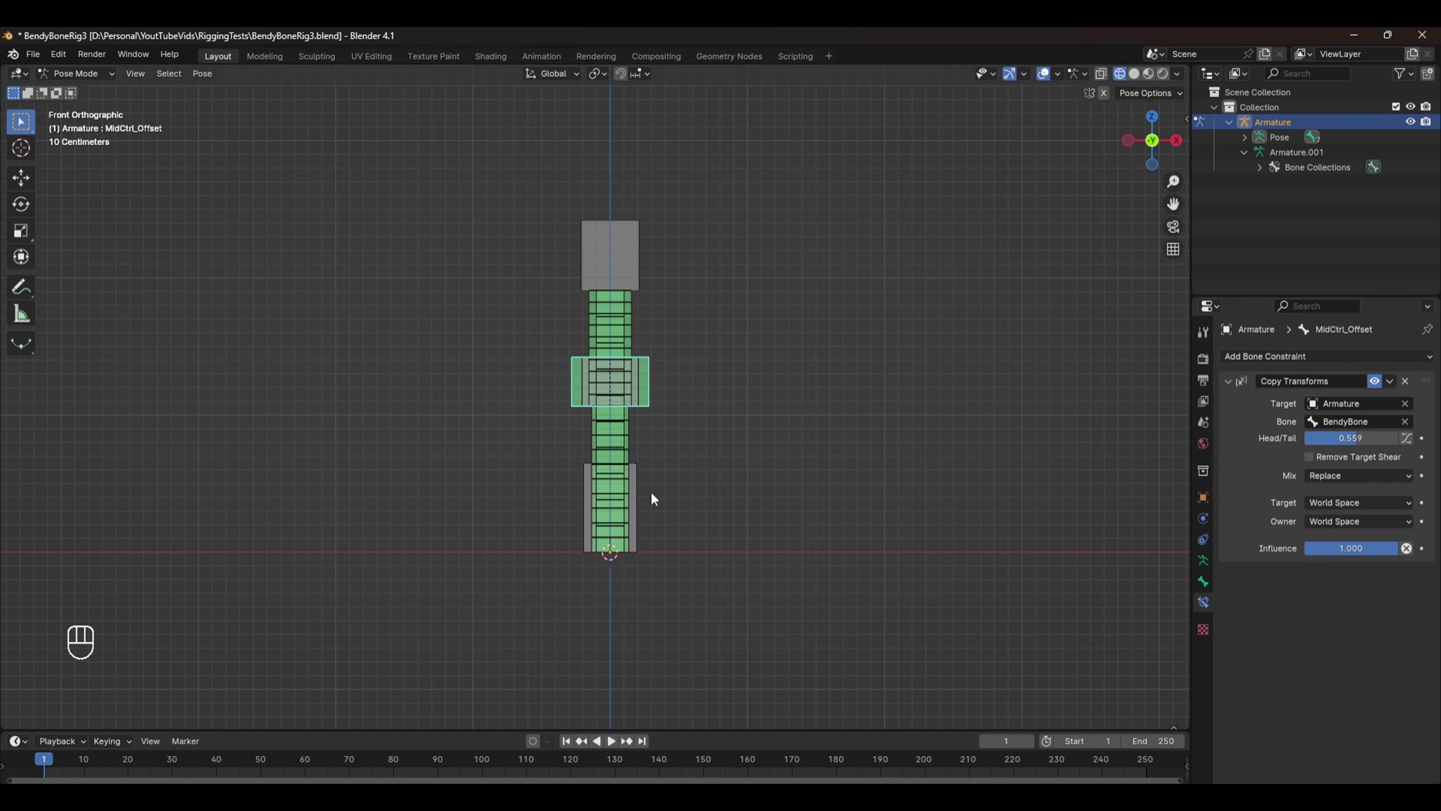
left_click(1357, 438)
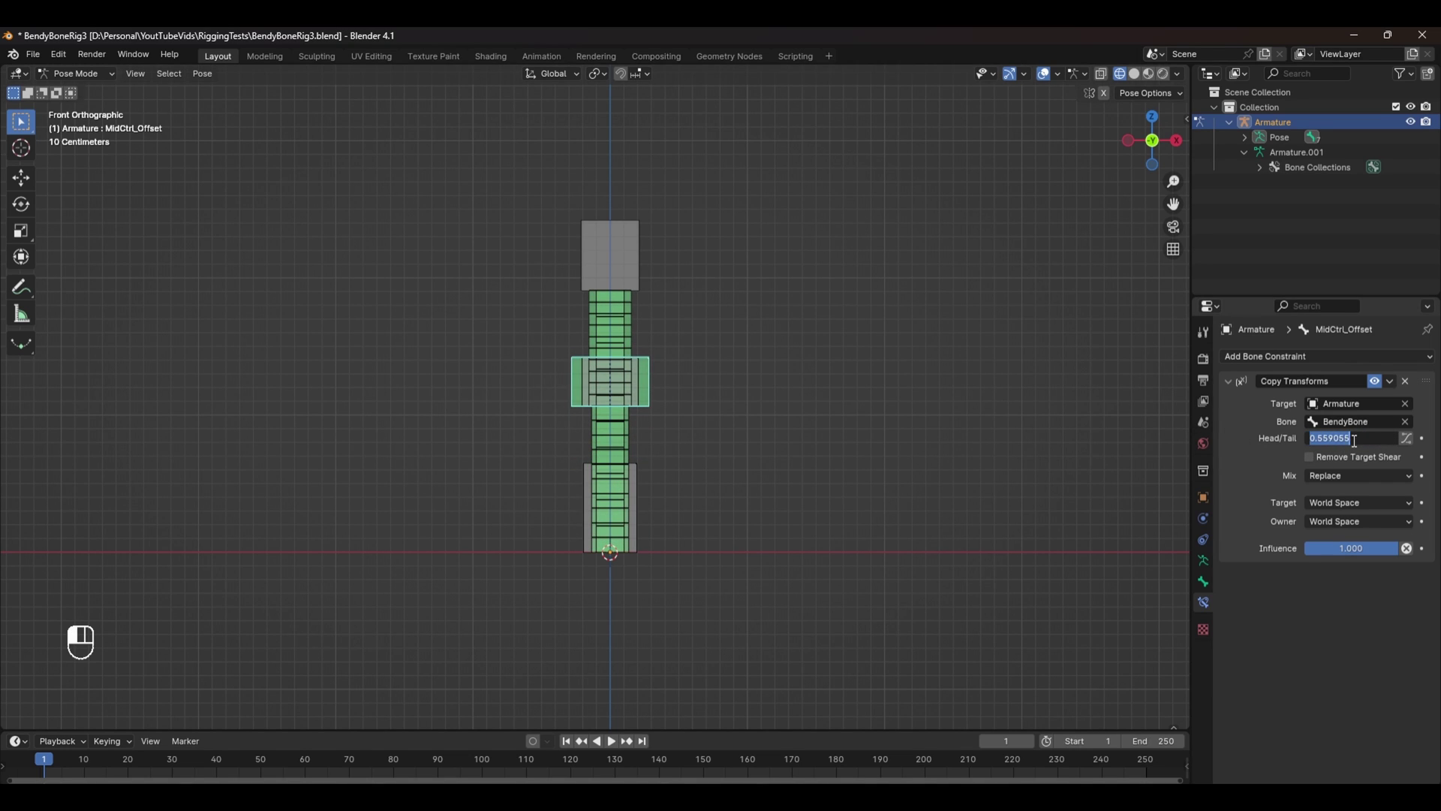
type("0.5")
key("Return")
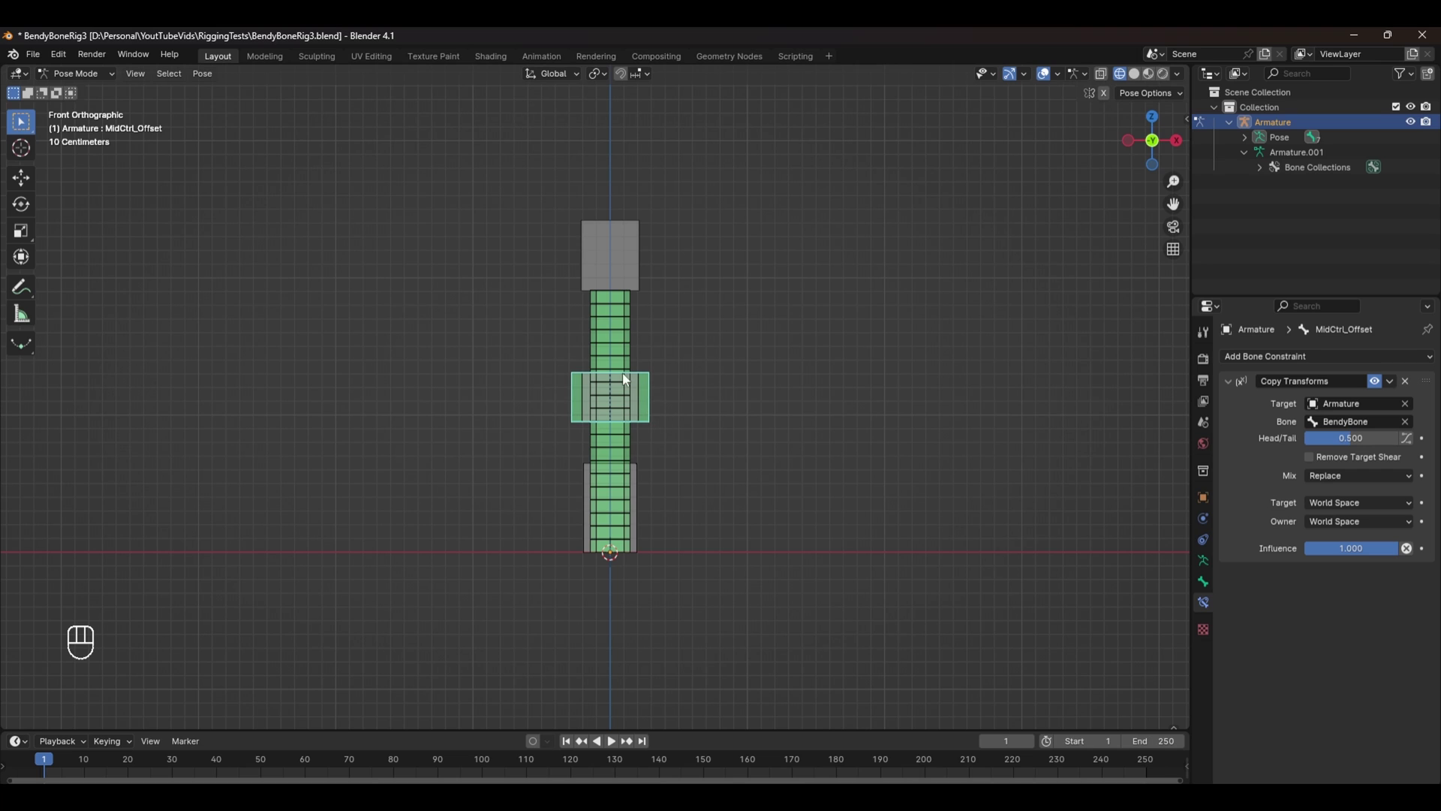
Step: Pose the ribbon by moving and rotating EndCTRL to test how the middle control follows
left_click(621, 257)
key("ctrl+z")
key("ctrl+z")
key("ctrl+z")
key("ctrl+z")
key("g")
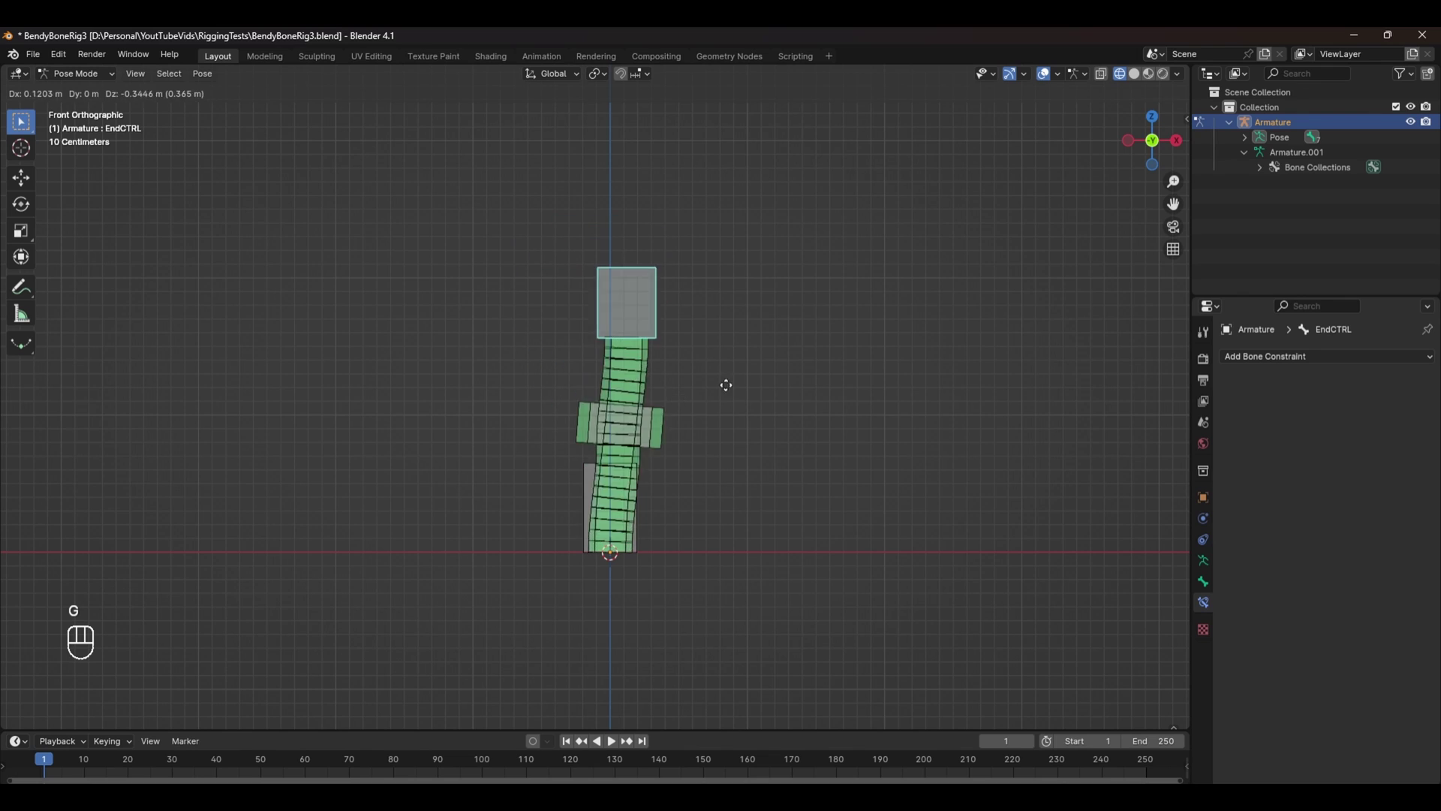
left_click(731, 363)
key("r")
left_click(656, 499)
Step: Rotate StarCTRL to bend the lower part of the ribbon
left_click(640, 497)
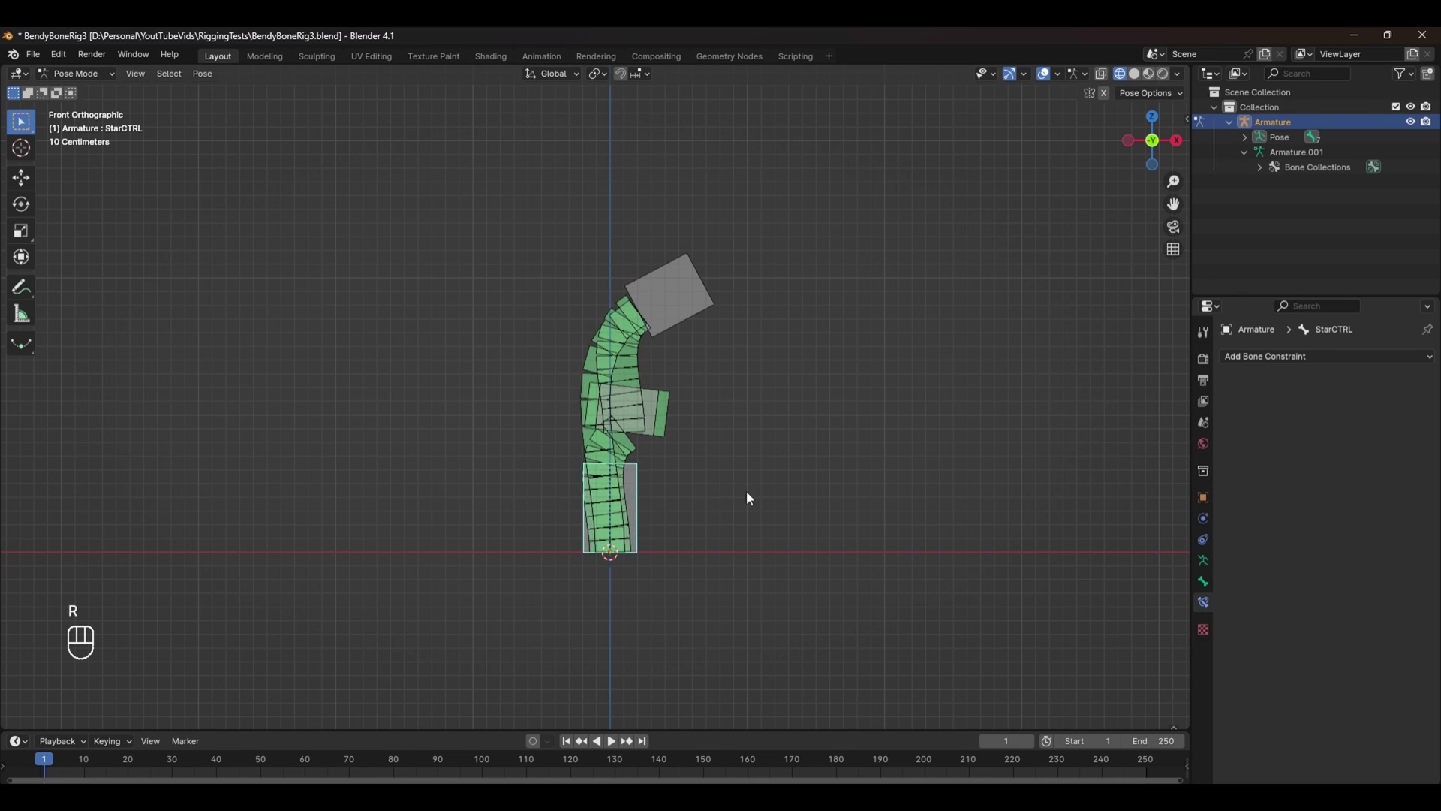
key("r")
left_click(550, 373)
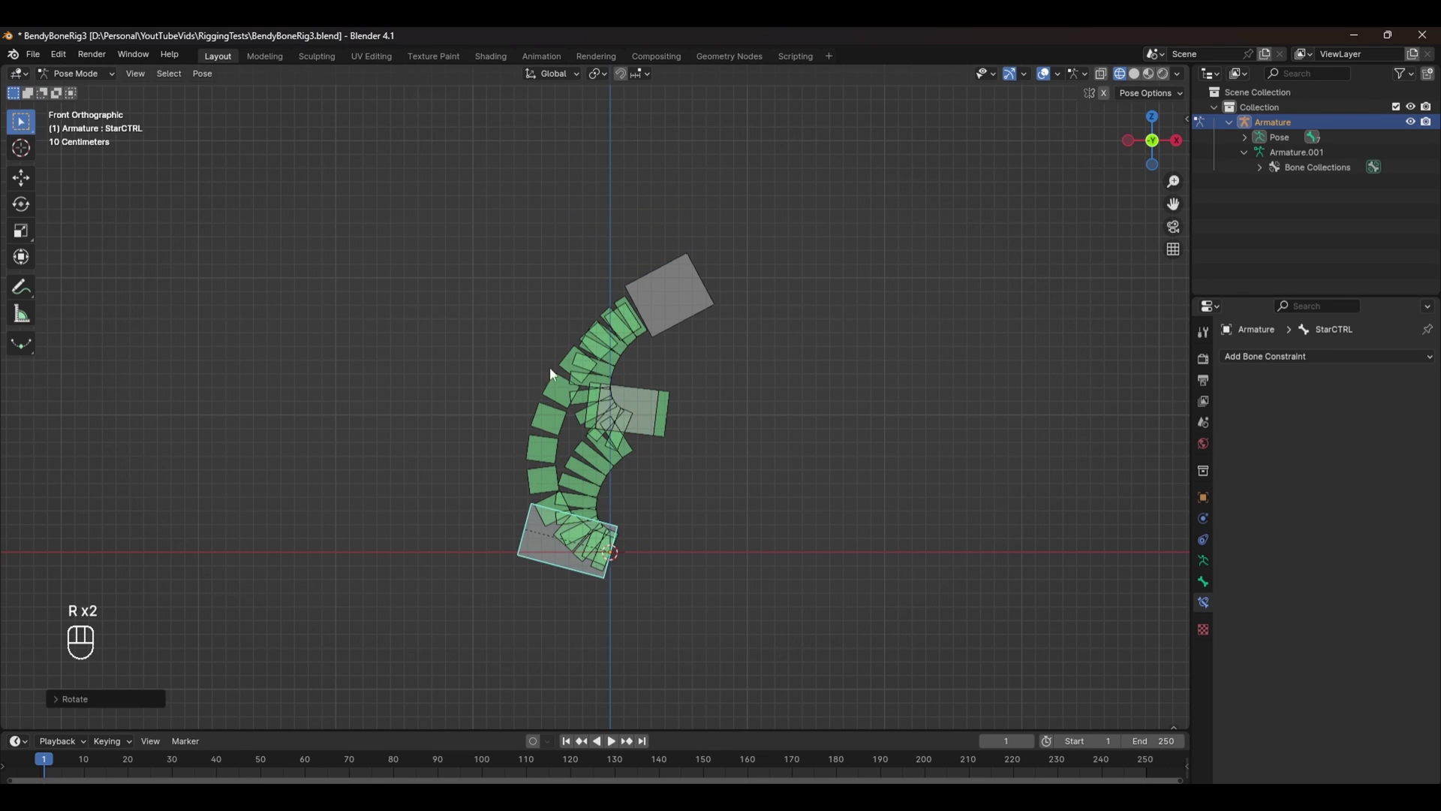
Step: Make MidCtrl_Offset's Copy Transforms constraint follow the B-Bone shape of BendyBone
left_click(670, 414)
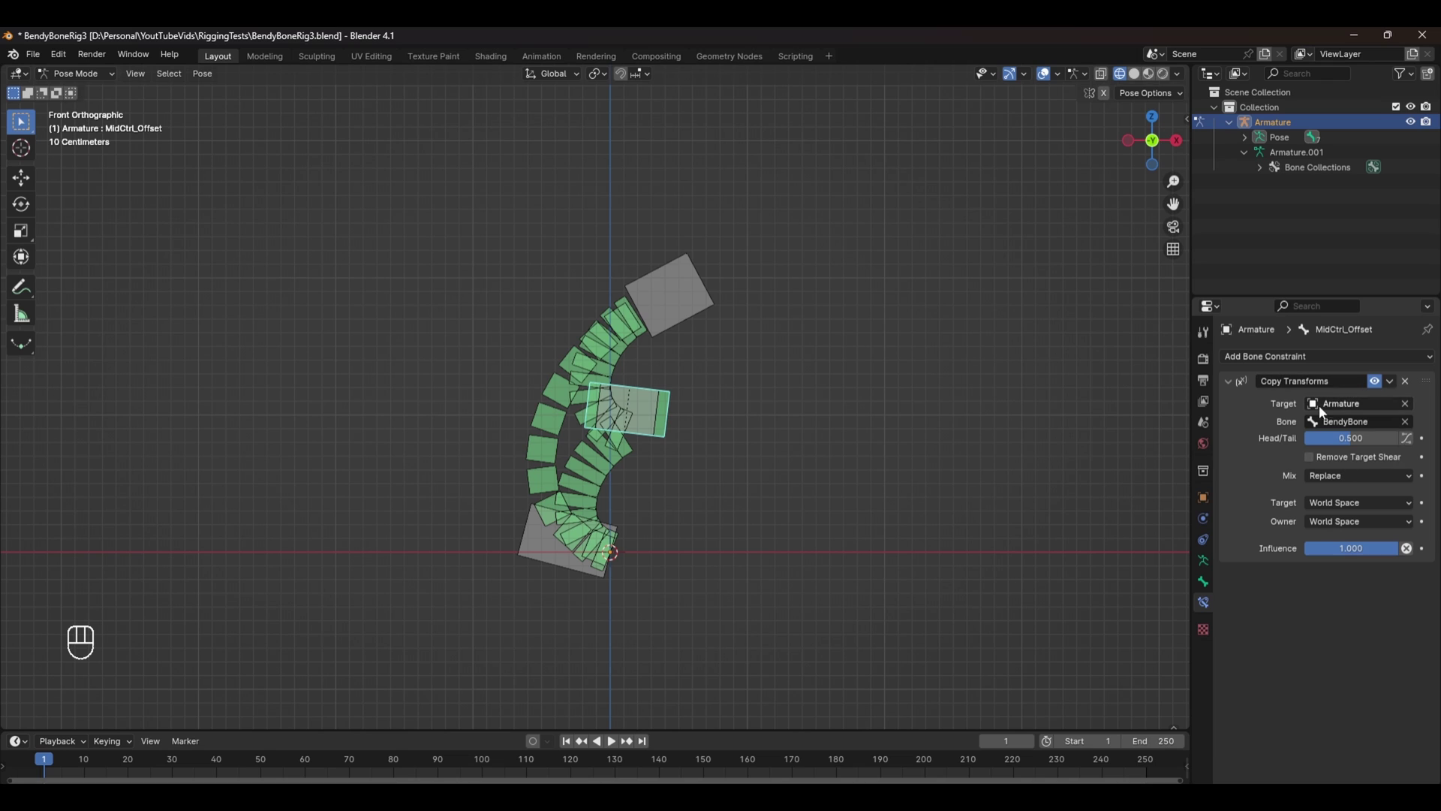
left_click(1409, 440)
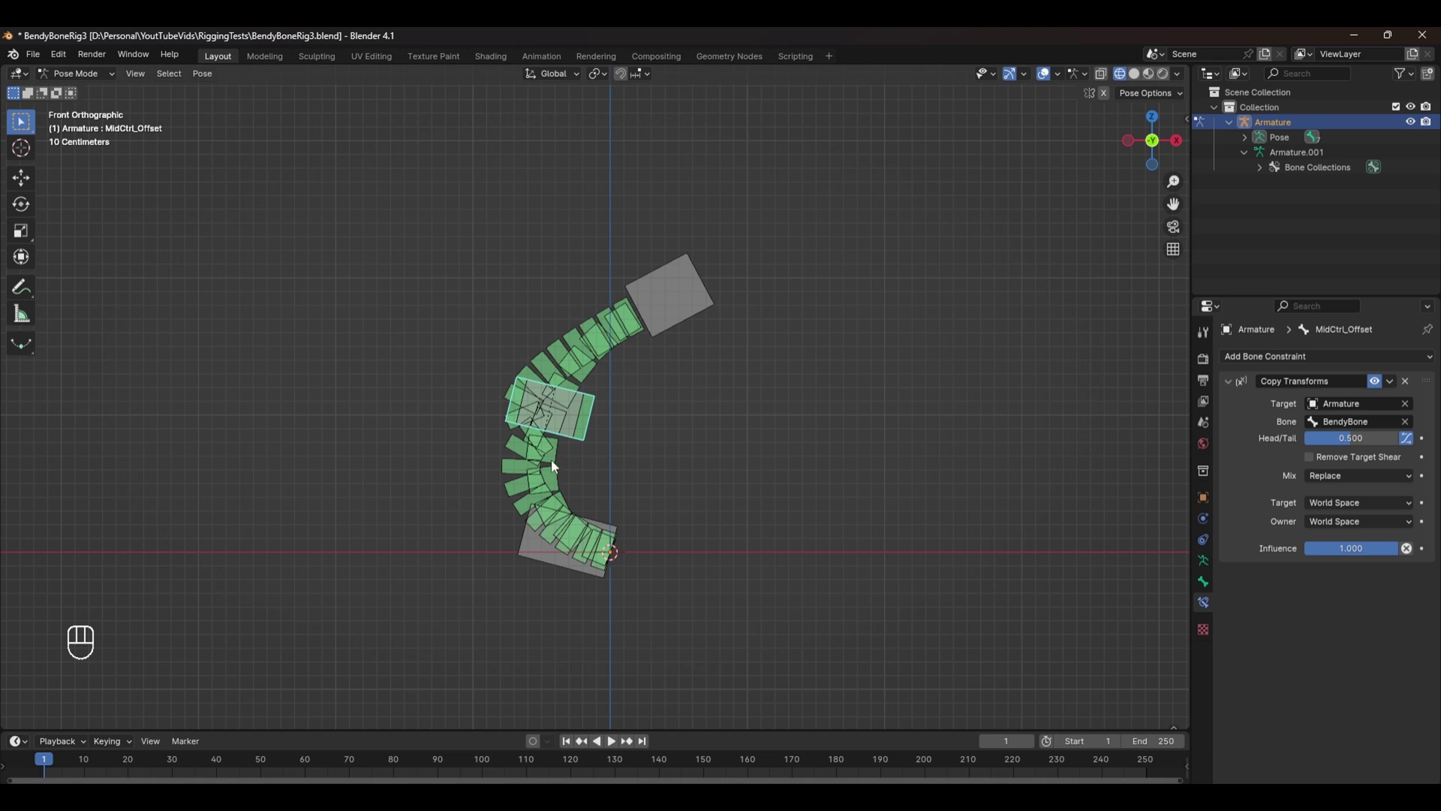
Step: Set the custom end handle of BendyBone.001, the lower ribbon half, to MidCtrl
left_click(525, 465)
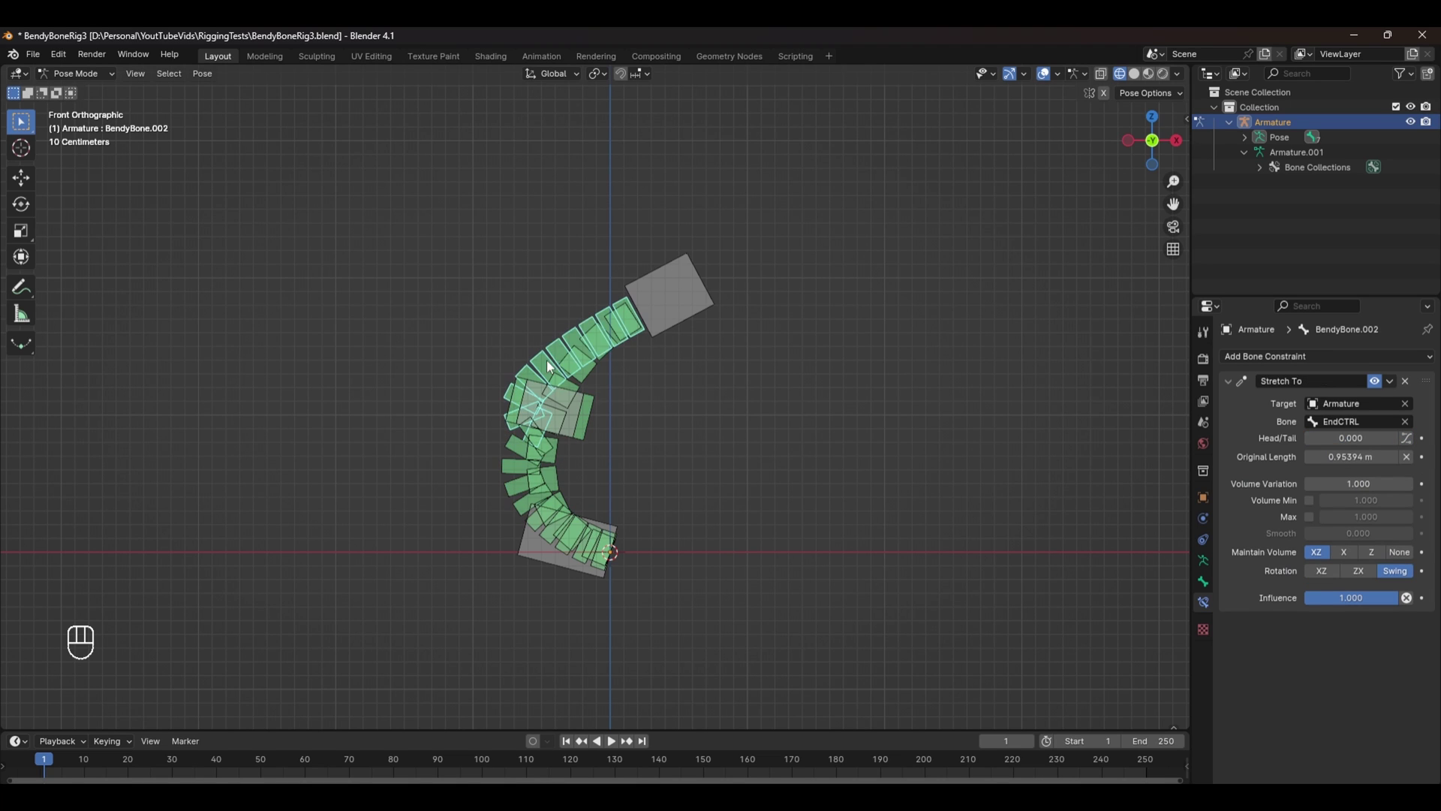
left_click(532, 462)
left_click(546, 399)
left_click(539, 468)
left_click(1204, 582)
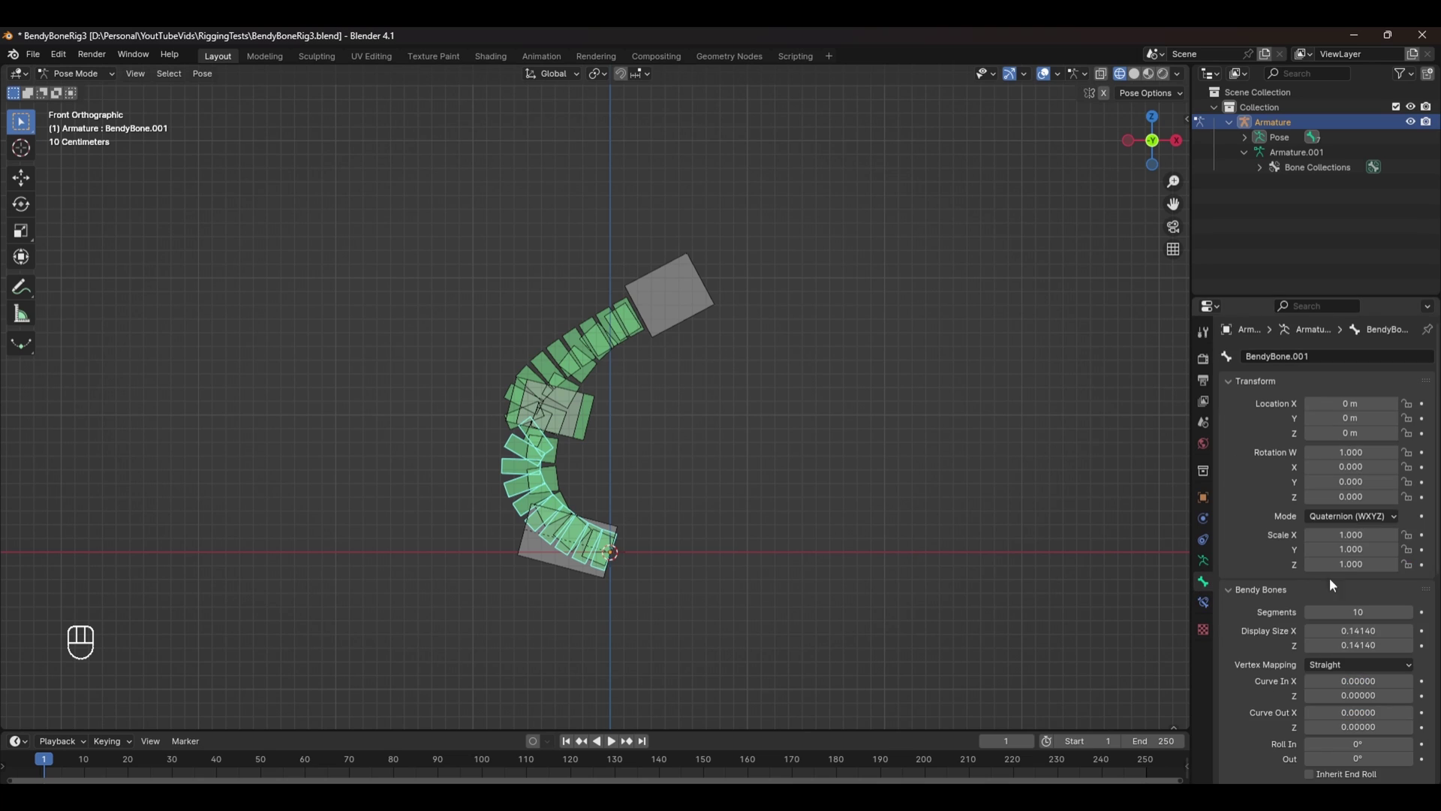
scroll(1330, 578, "down", 10)
scroll(1381, 611, "down", 1)
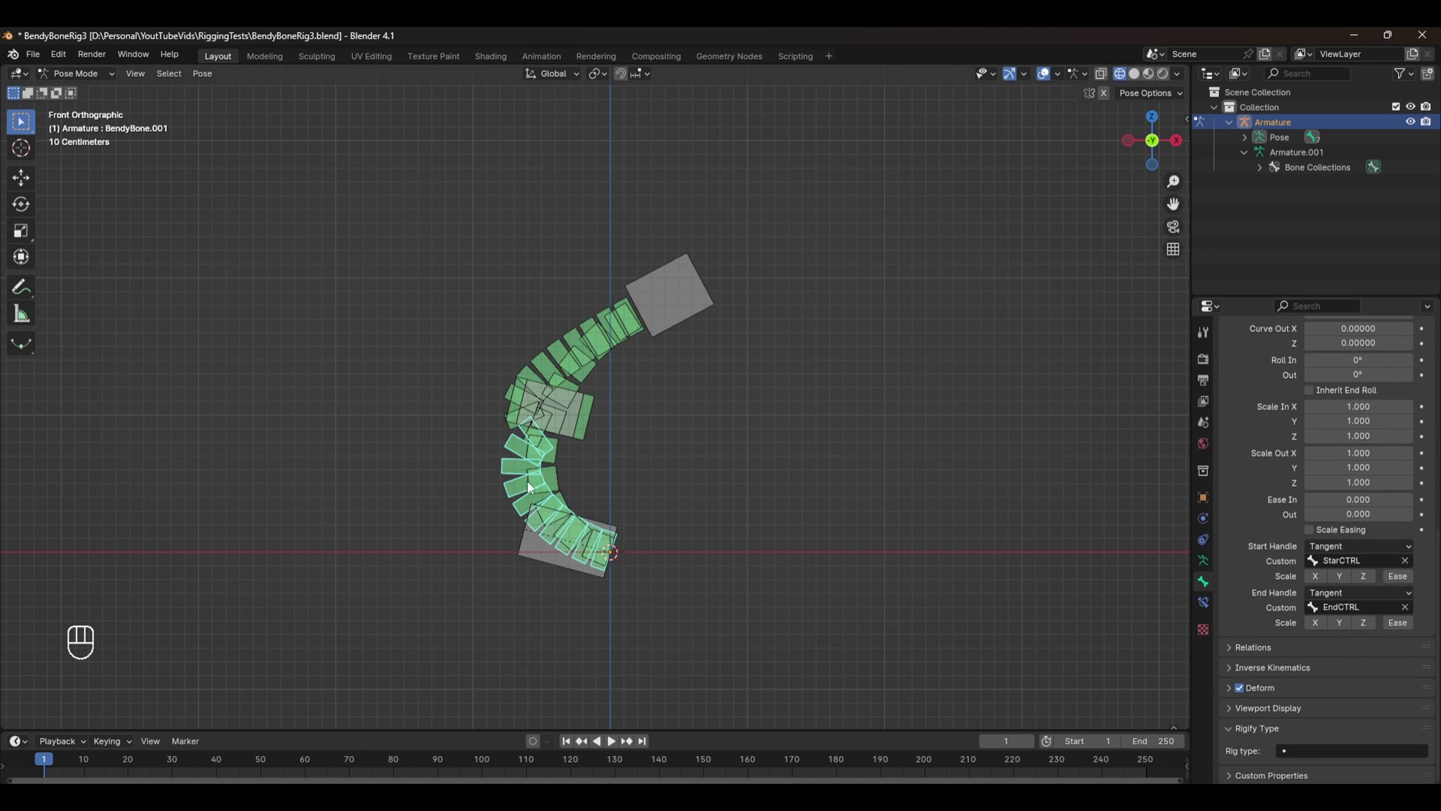
left_click(1353, 606)
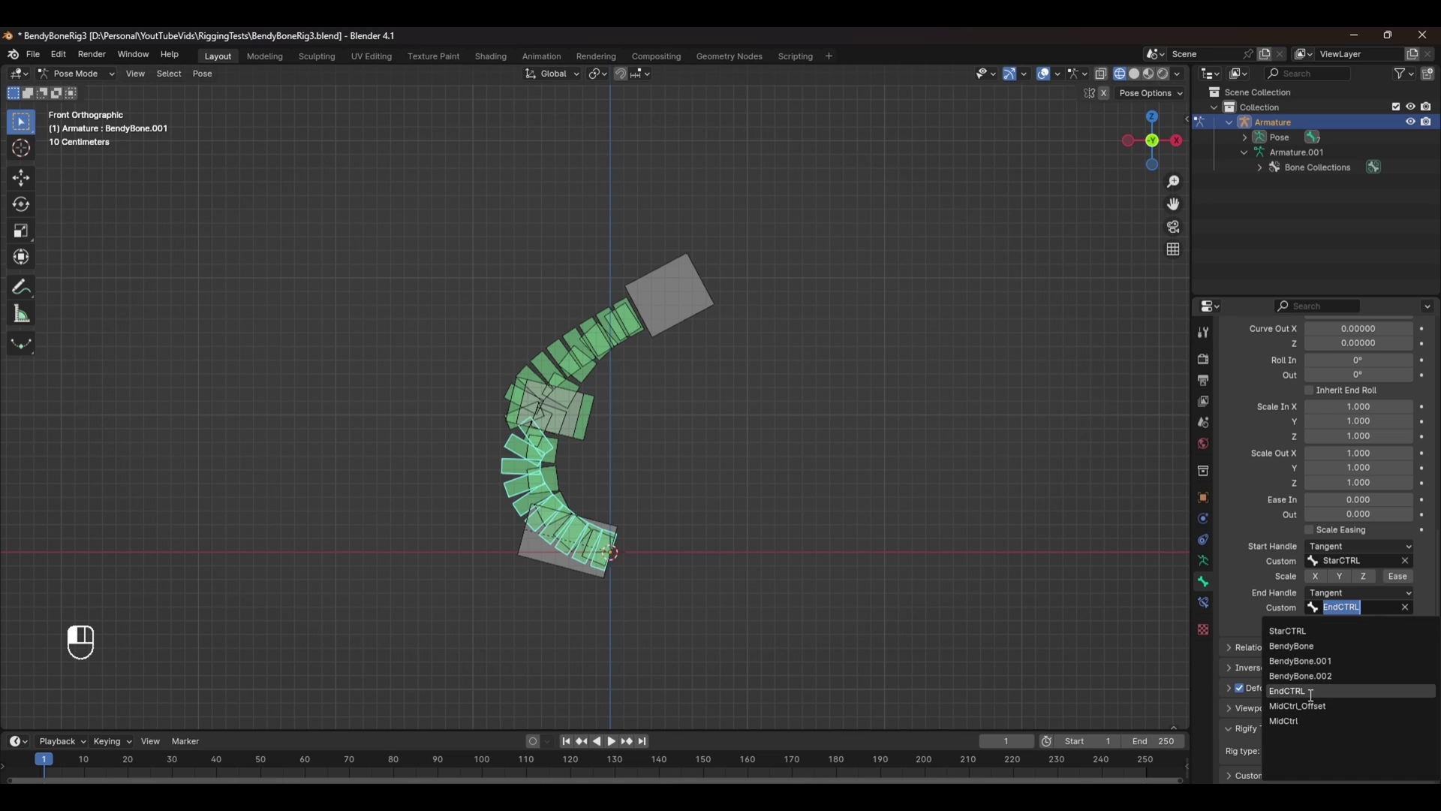
left_click(1312, 722)
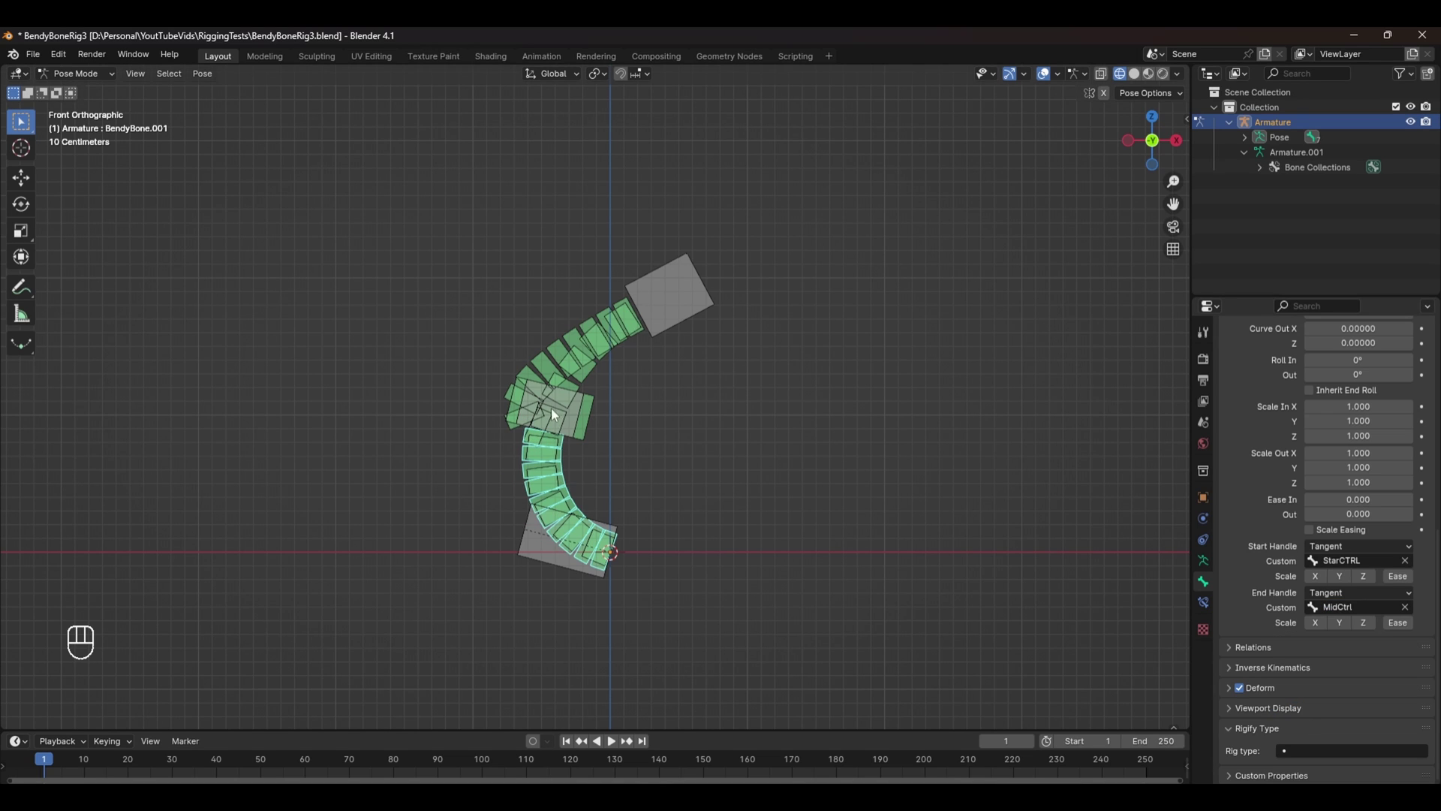
Step: Set the custom start handle of BendyBone.002, the upper ribbon half, to MidCtrl
left_click(541, 375)
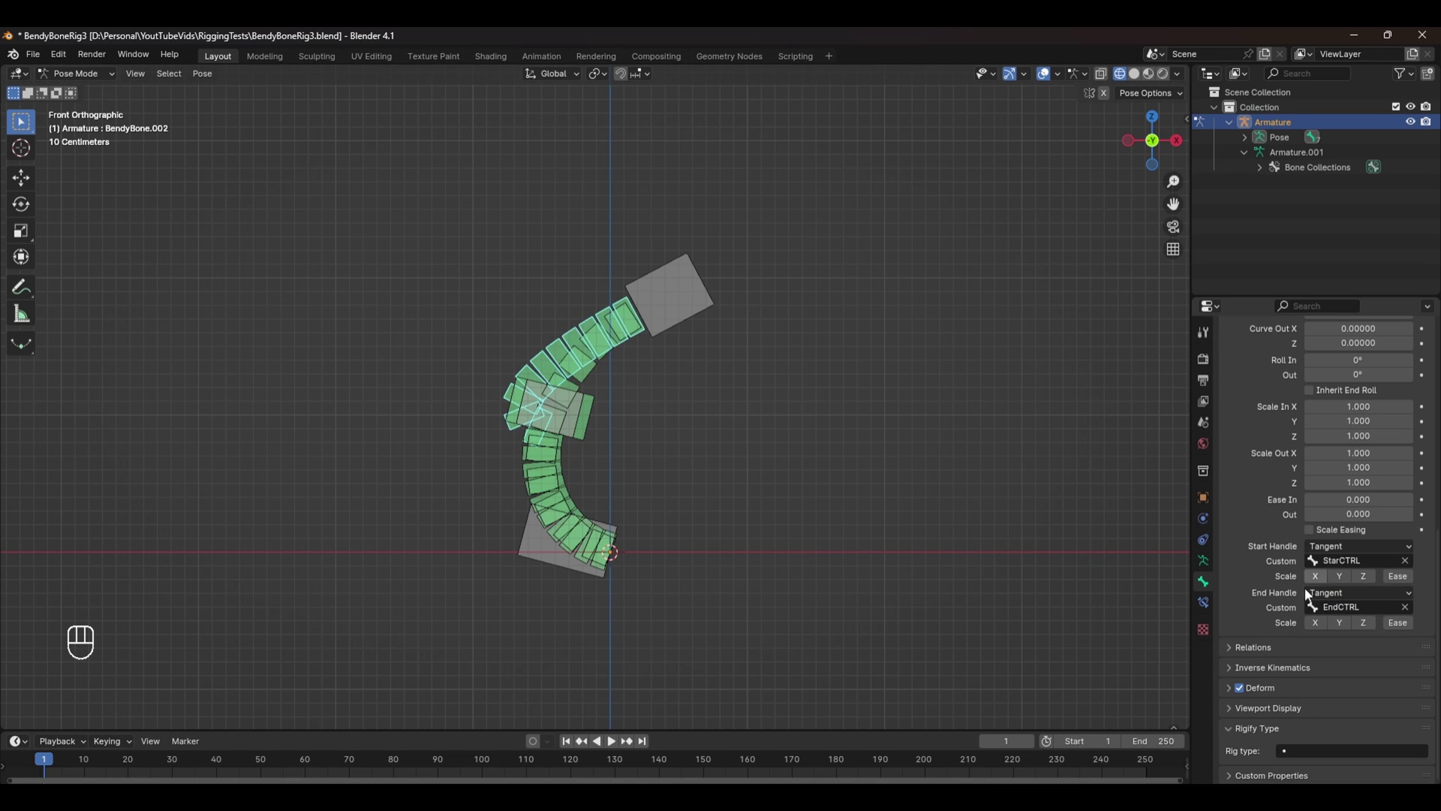
left_click(1336, 562)
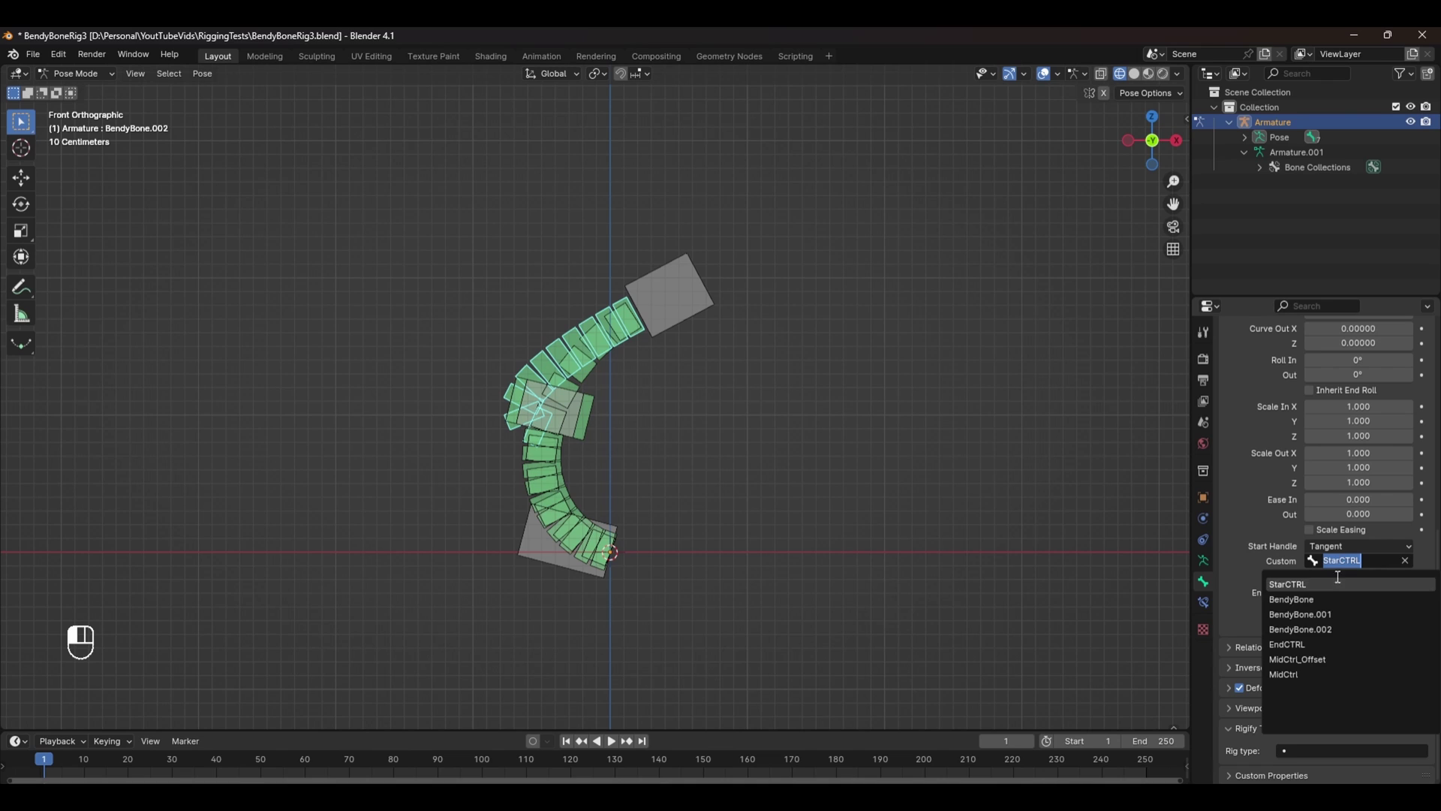
left_click(1319, 673)
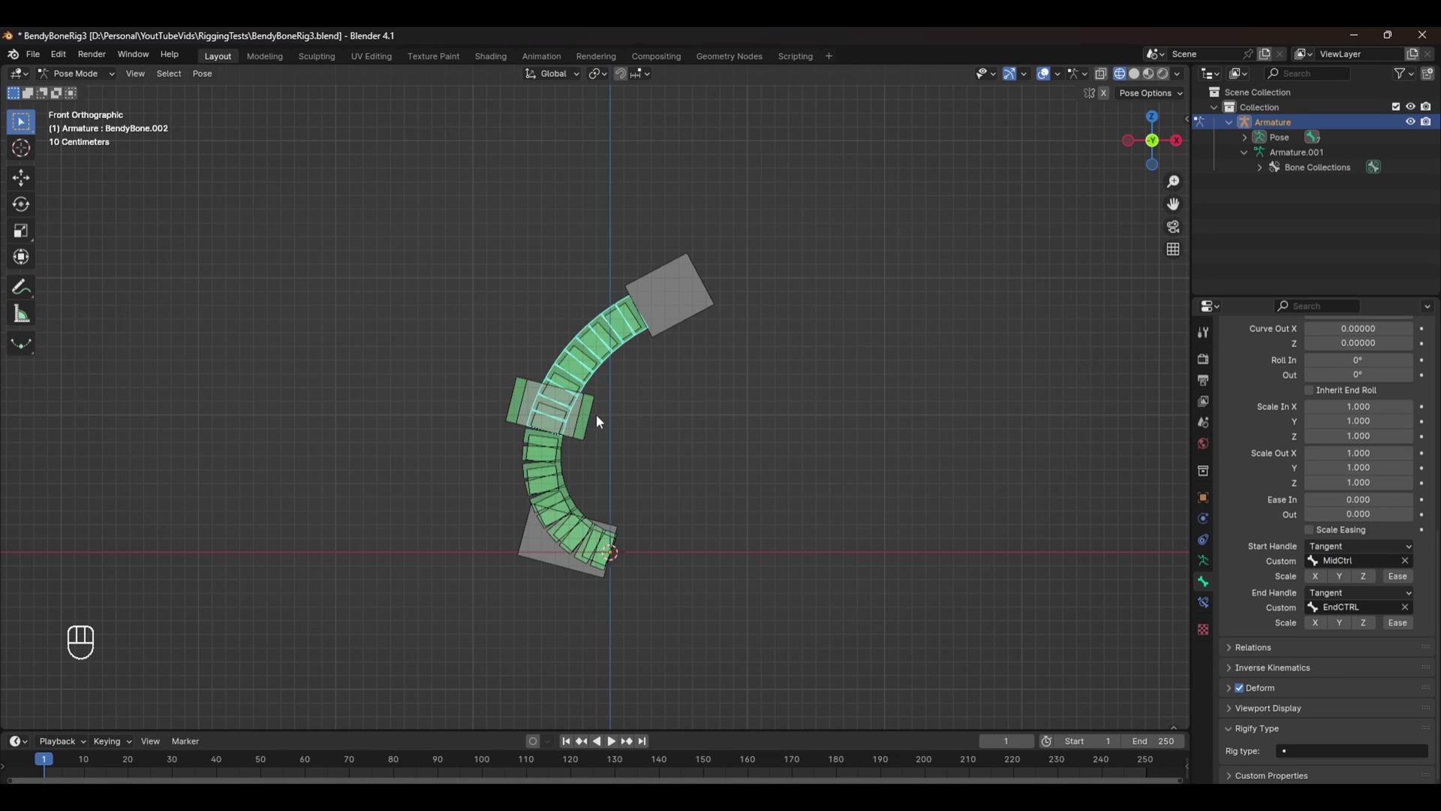
Step: Try moving EndCTRL to test the ribbon's curve, and clear the rotation of StarCTRL
left_click(670, 299)
key("g")
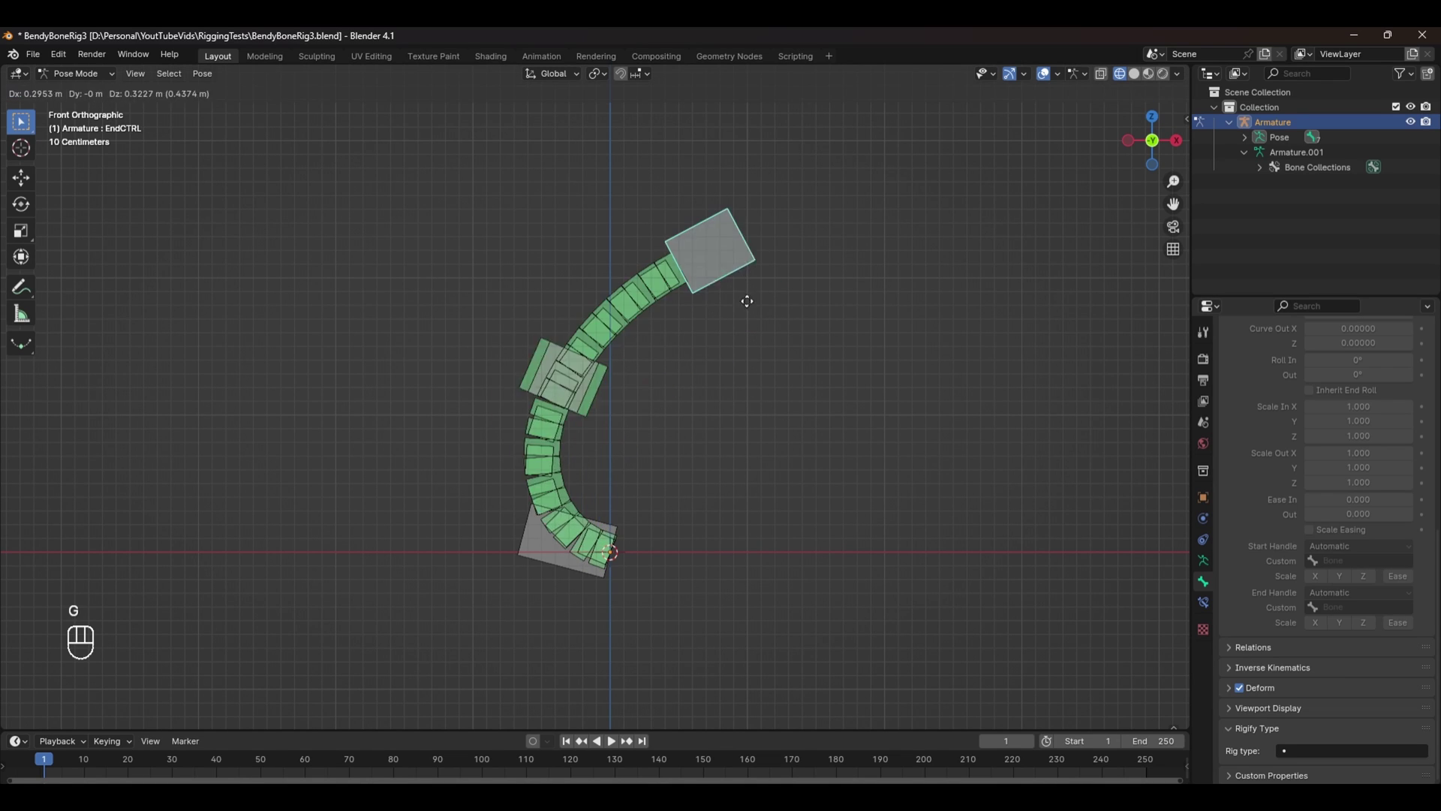
right_click(747, 301)
key("ctrl+z")
key("alt+r")
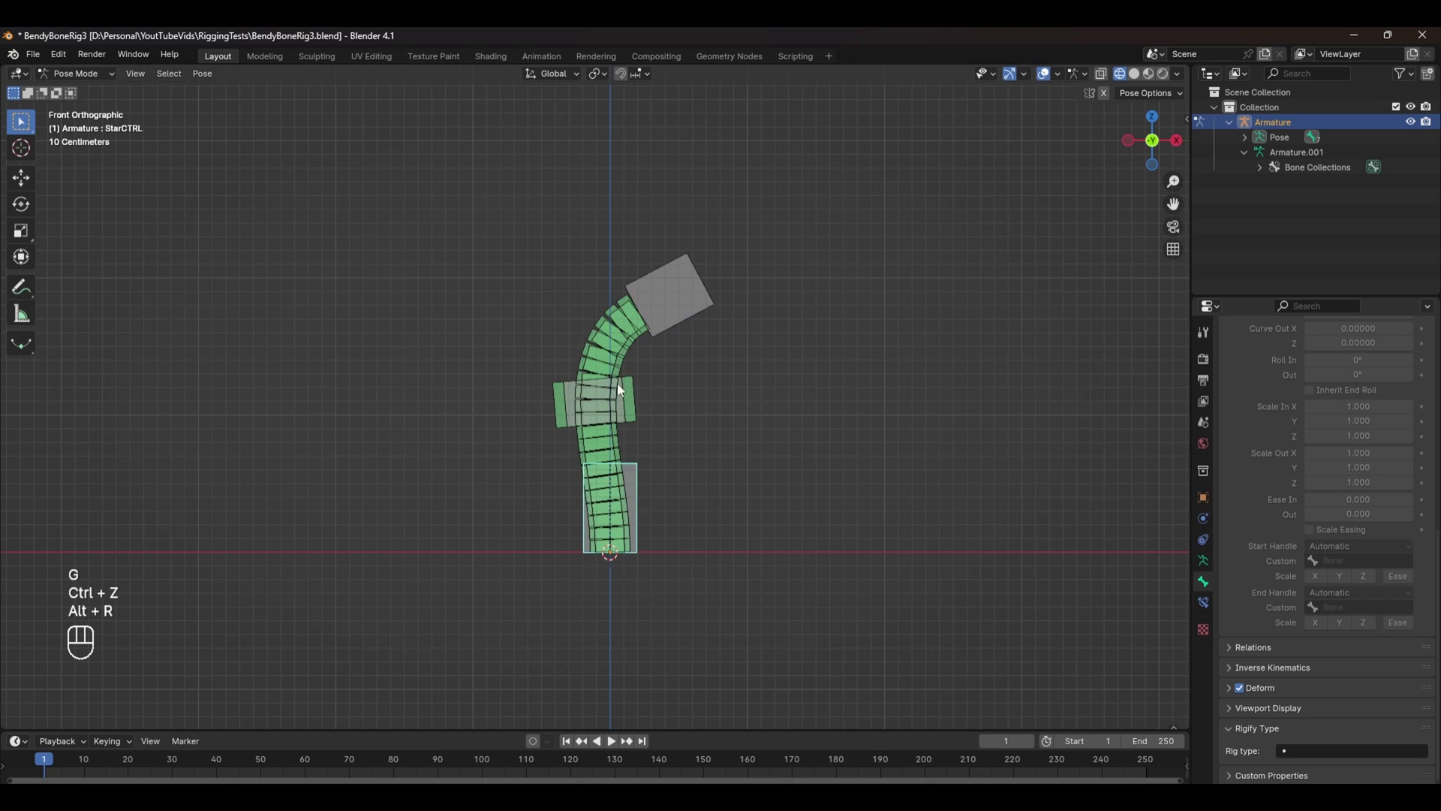
Step: Try moving MidCtrl to test how it bends the middle of the ribbon
left_click(620, 389)
key("g")
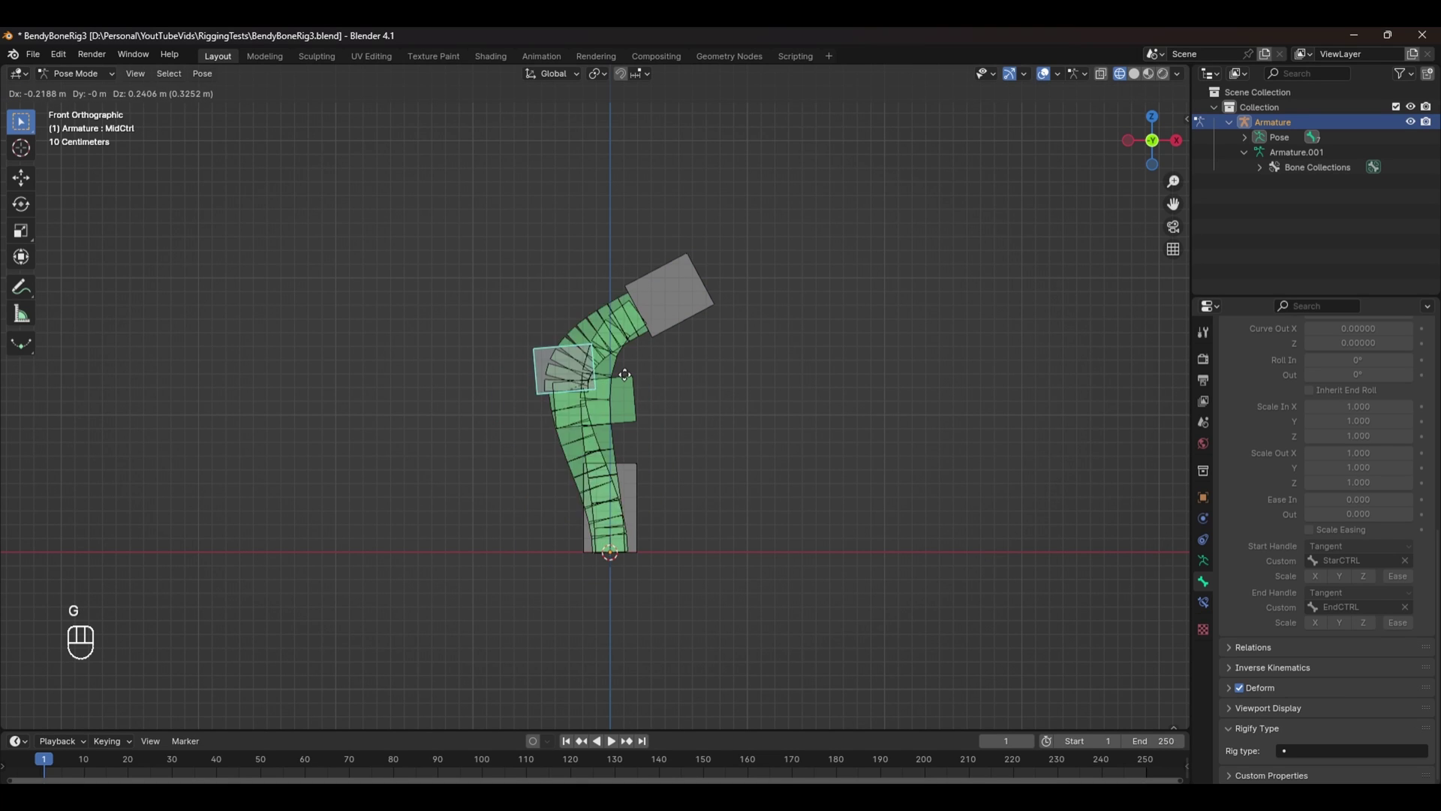
right_click(688, 406)
key("ctrl+z")
Step: Clear the rotation, location and scale of all bones to return the rig to its rest pose
key("a")
key("alt+r")
key("alt+g")
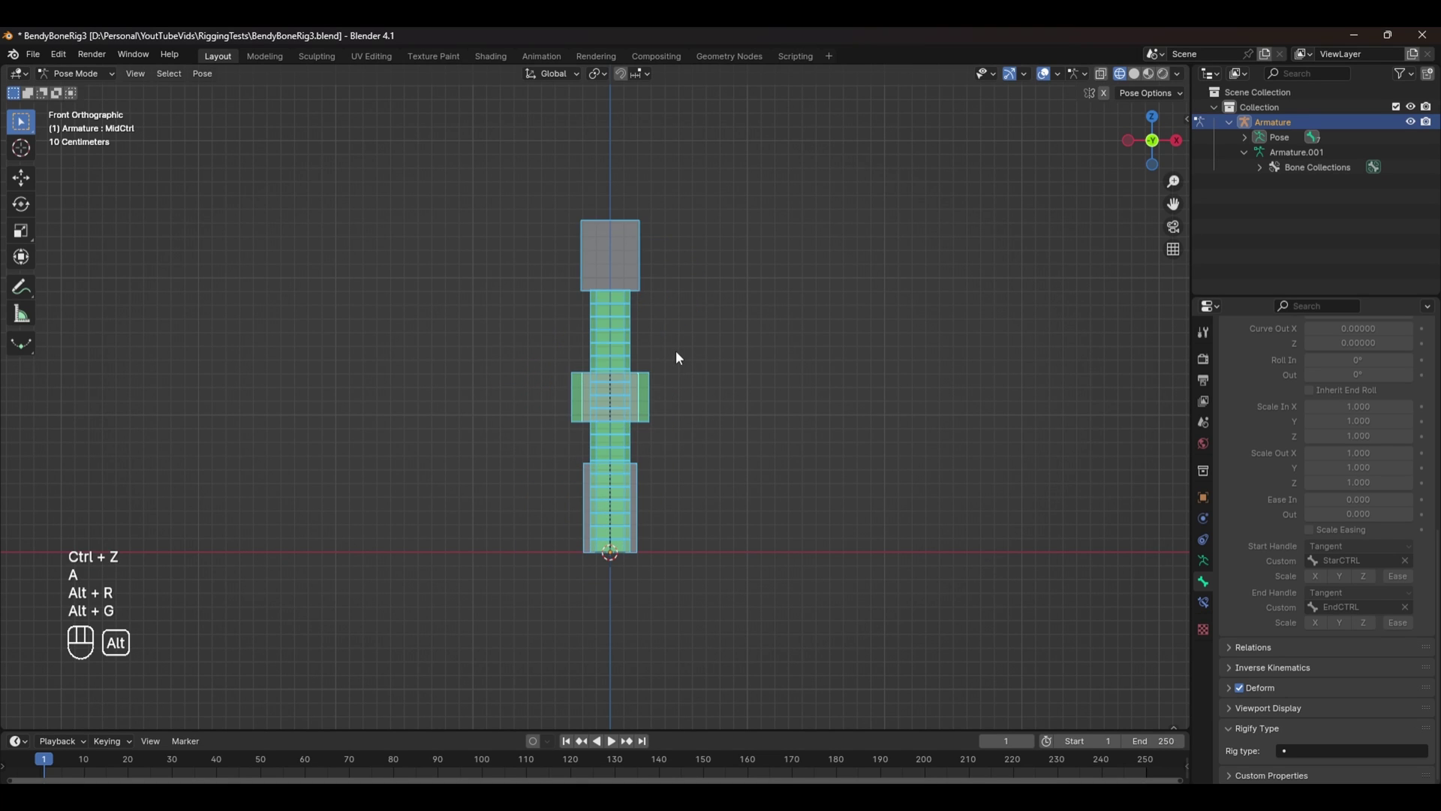
key("alt+s")
key("alt+d")
Step: Move the BendyBone and MidCtrl_Offset bones to a new bone collection named Drivers
mouse_move(702, 388)
middle_mouse_down()
mouse_move(675, 436)
mouse_move(712, 389)
middle_mouse_up()
left_click(605, 347)
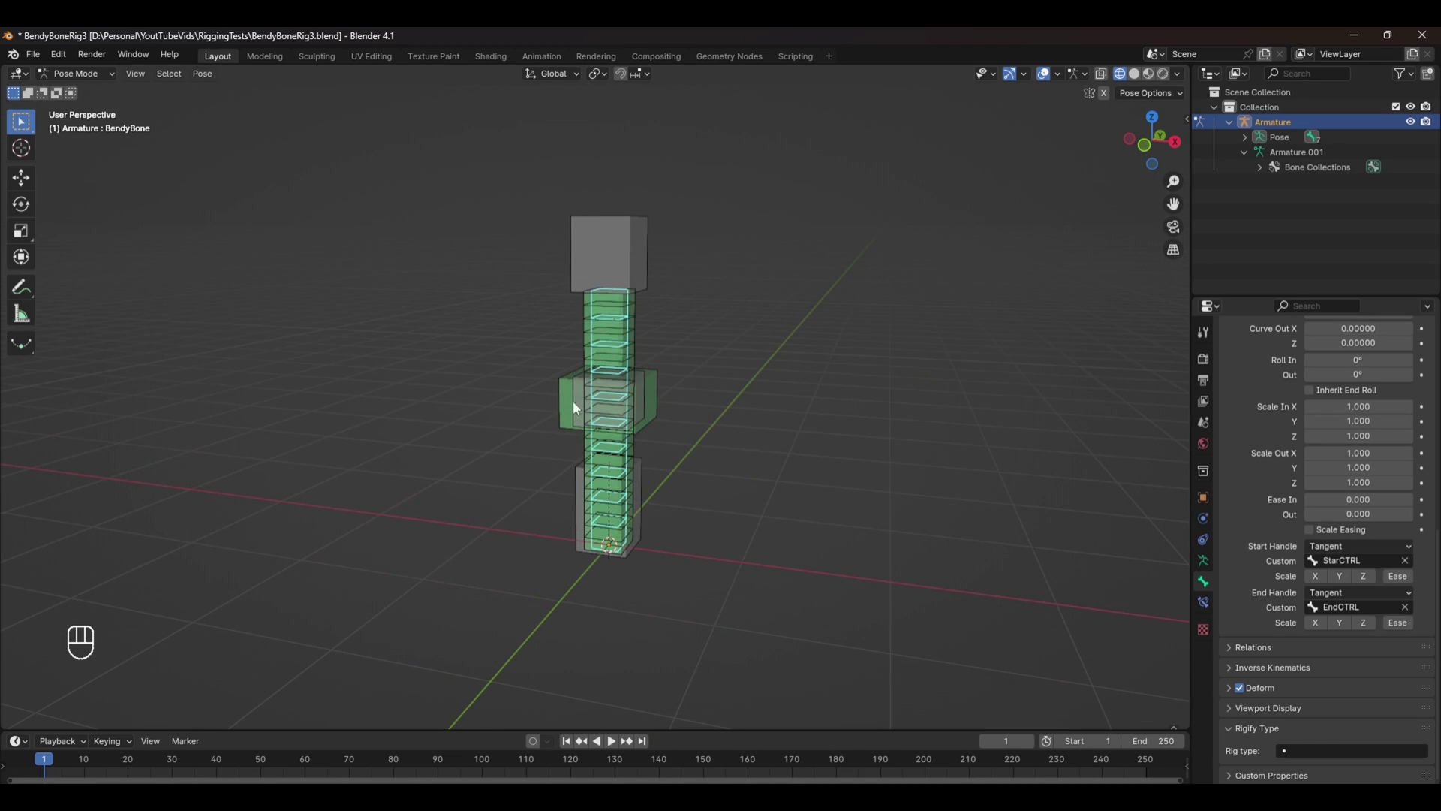
left_click(651, 395)
left_click(610, 338)
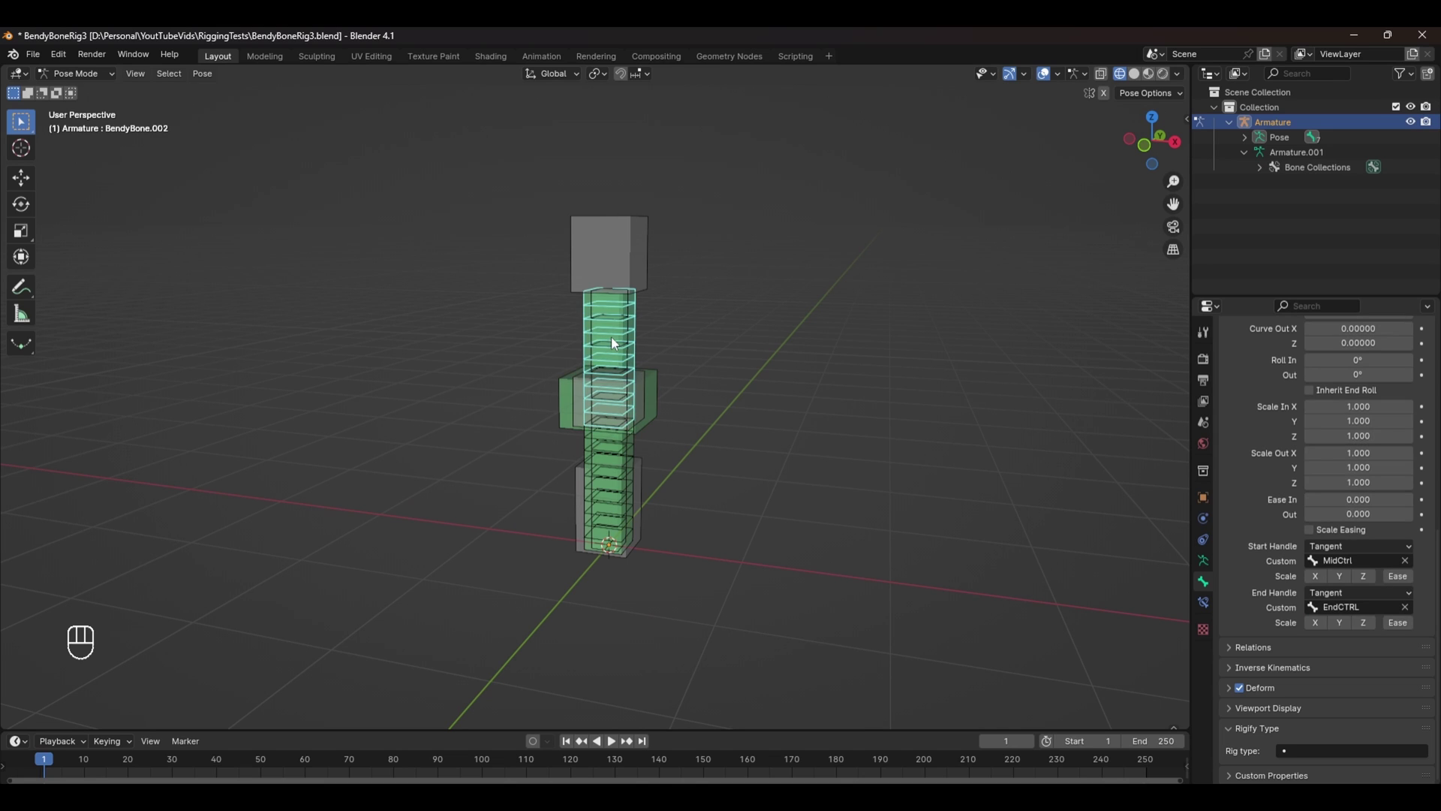
left_click(653, 400, "shift")
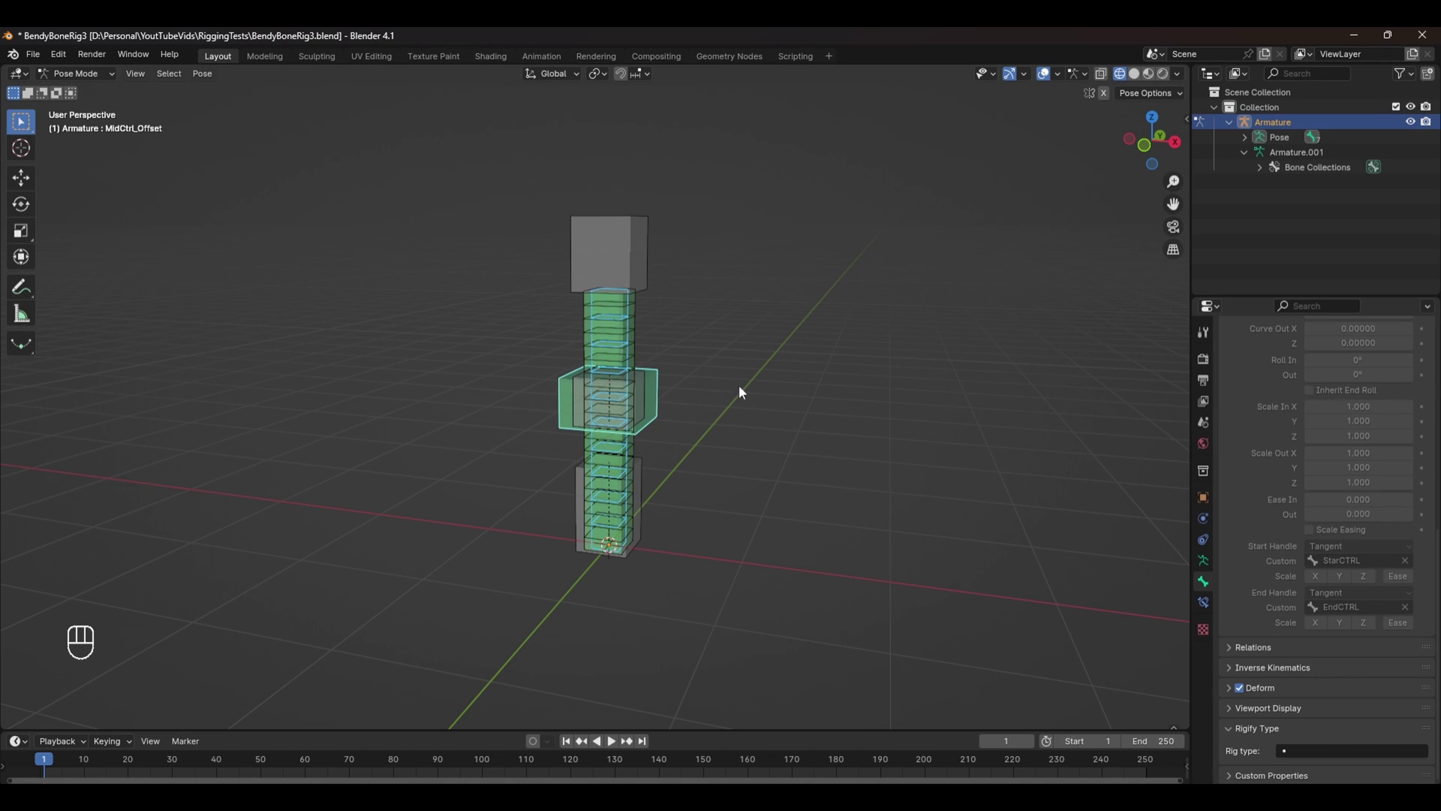
key("shift+m")
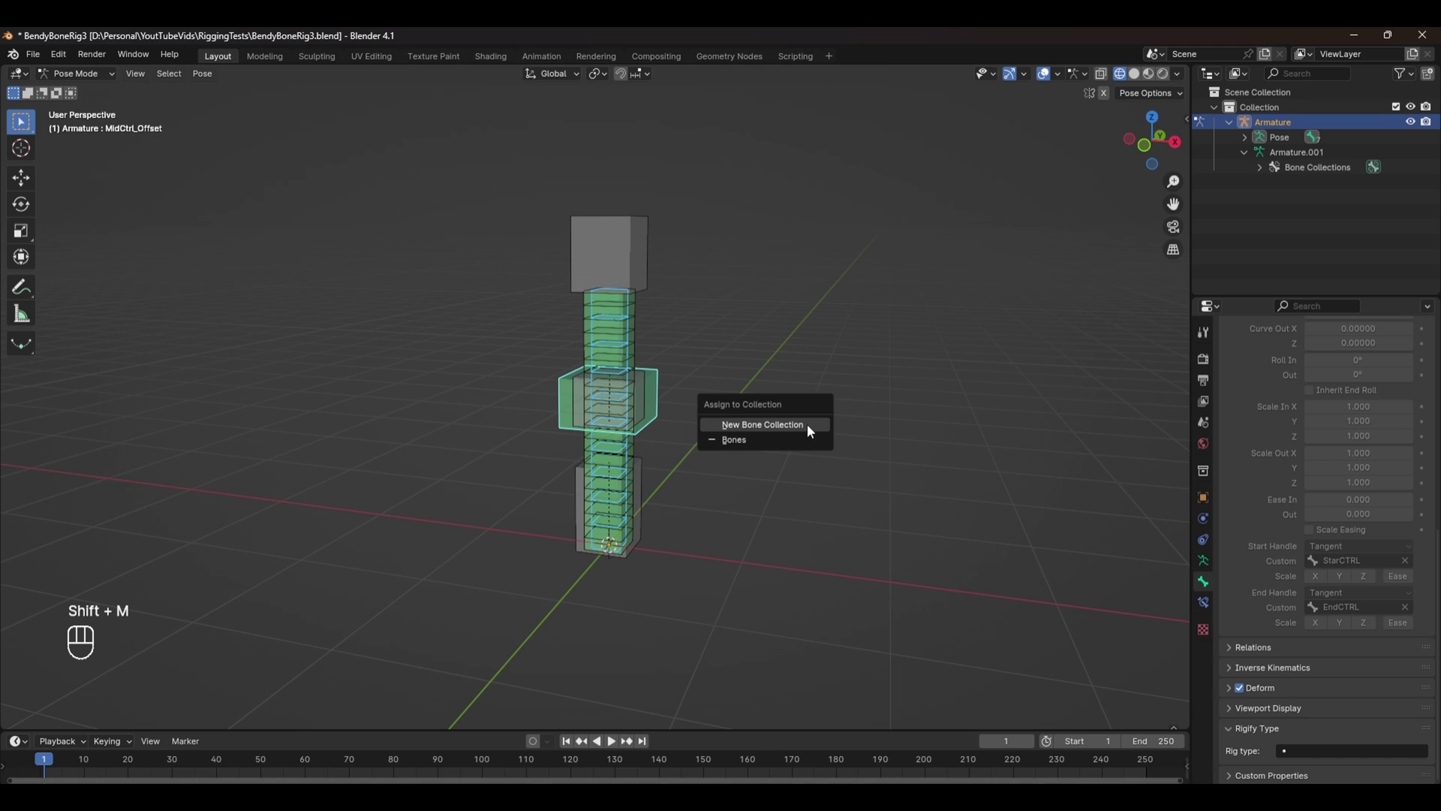
left_click(751, 425)
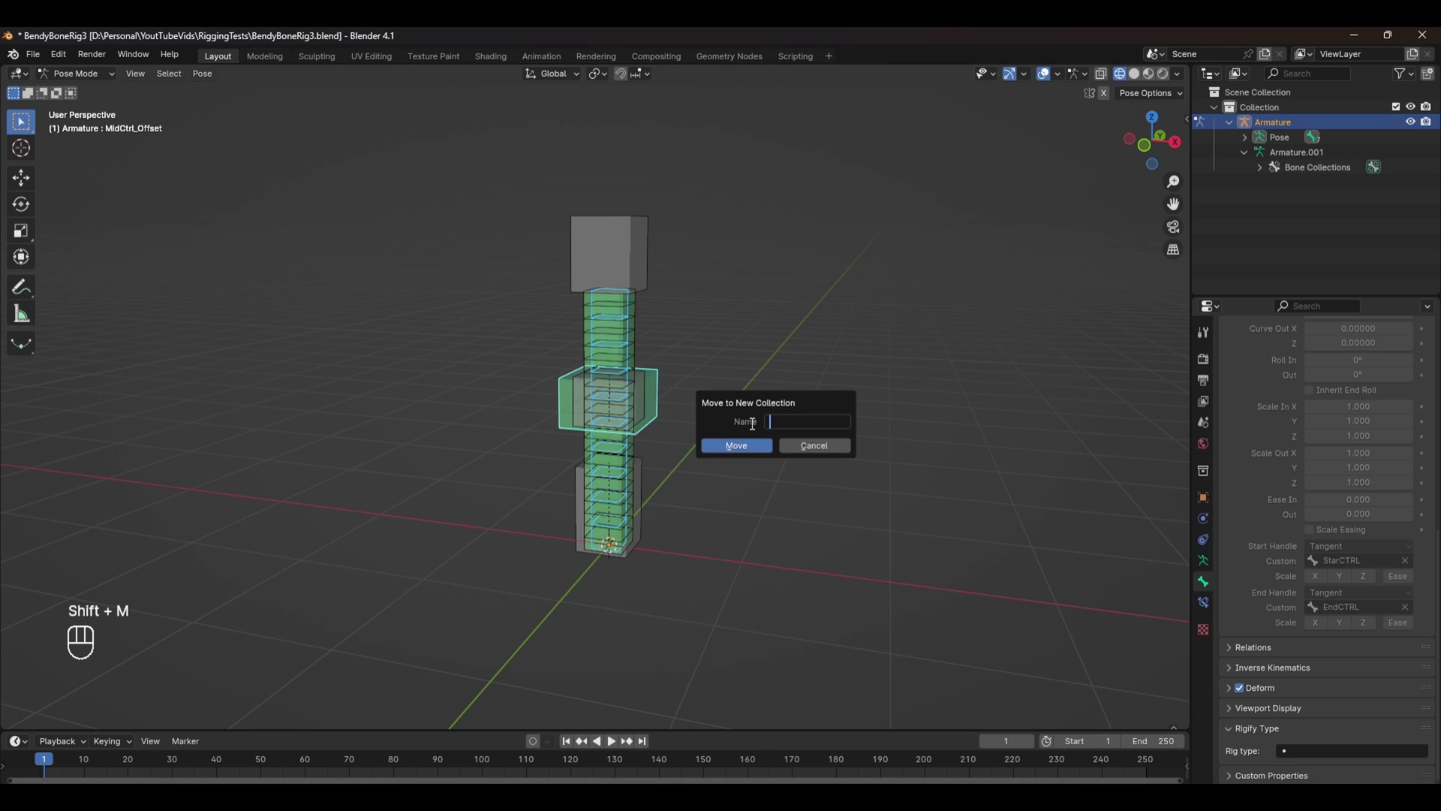
type("Drivers")
left_click(734, 447)
Step: Hide the Drivers bone collection in the armature's data properties
scroll(1291, 488, "up", 4)
scroll(1324, 474, "up", 1, "ctrl")
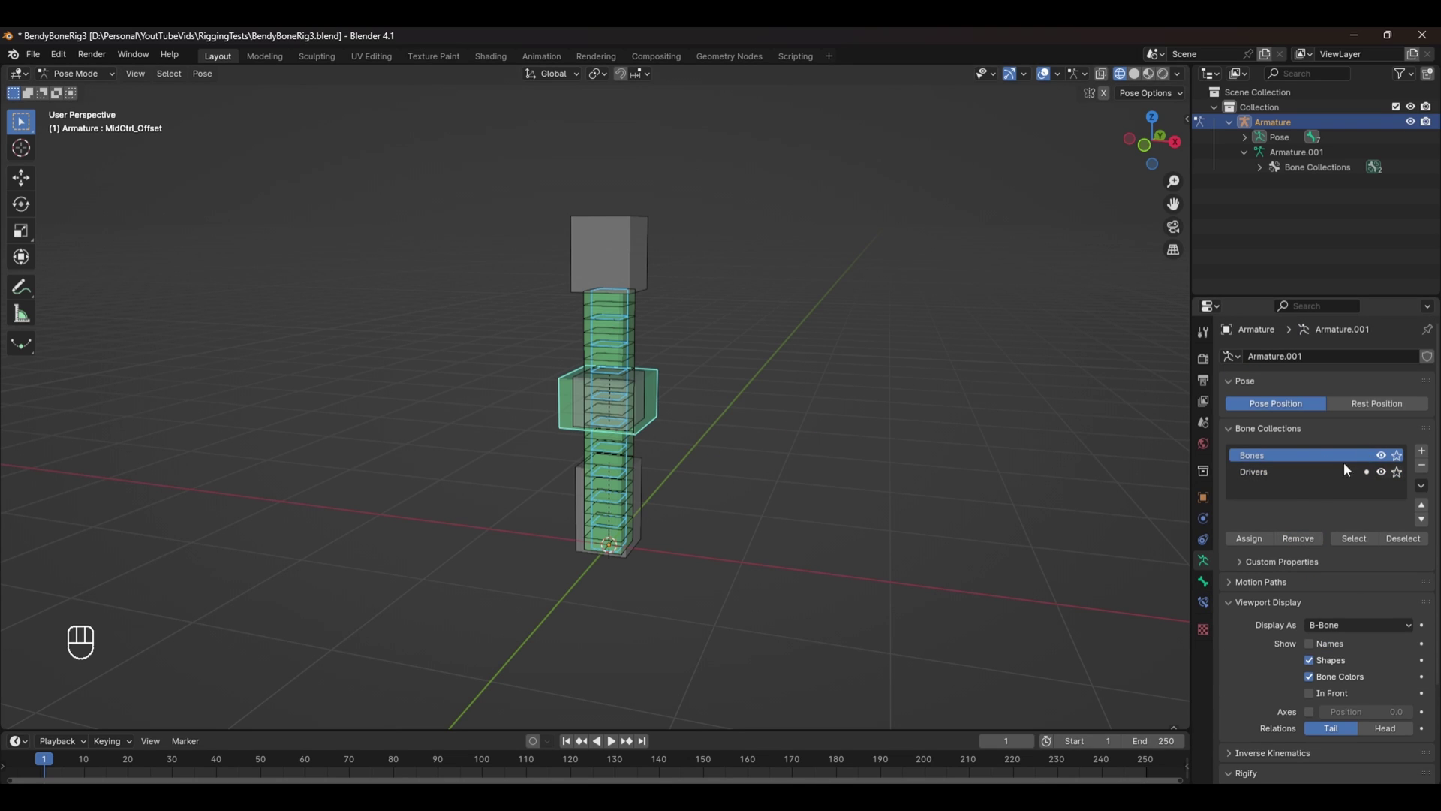
left_click(1381, 471)
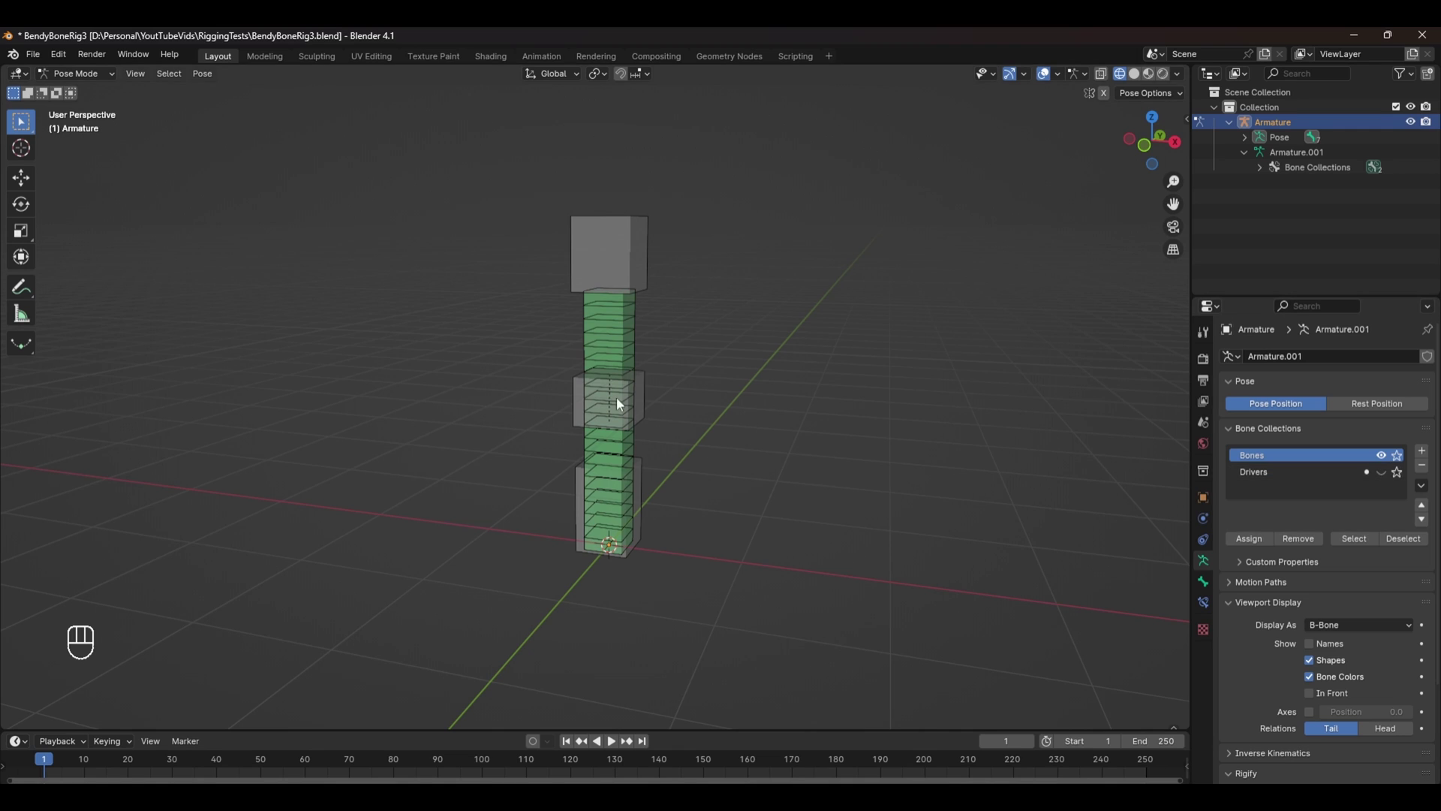
Step: Try moving MidCtrl and EndCTRL to test the rig with the driver bones hidden
left_click(645, 409)
key("g")
key("ctrl+z")
key("g")
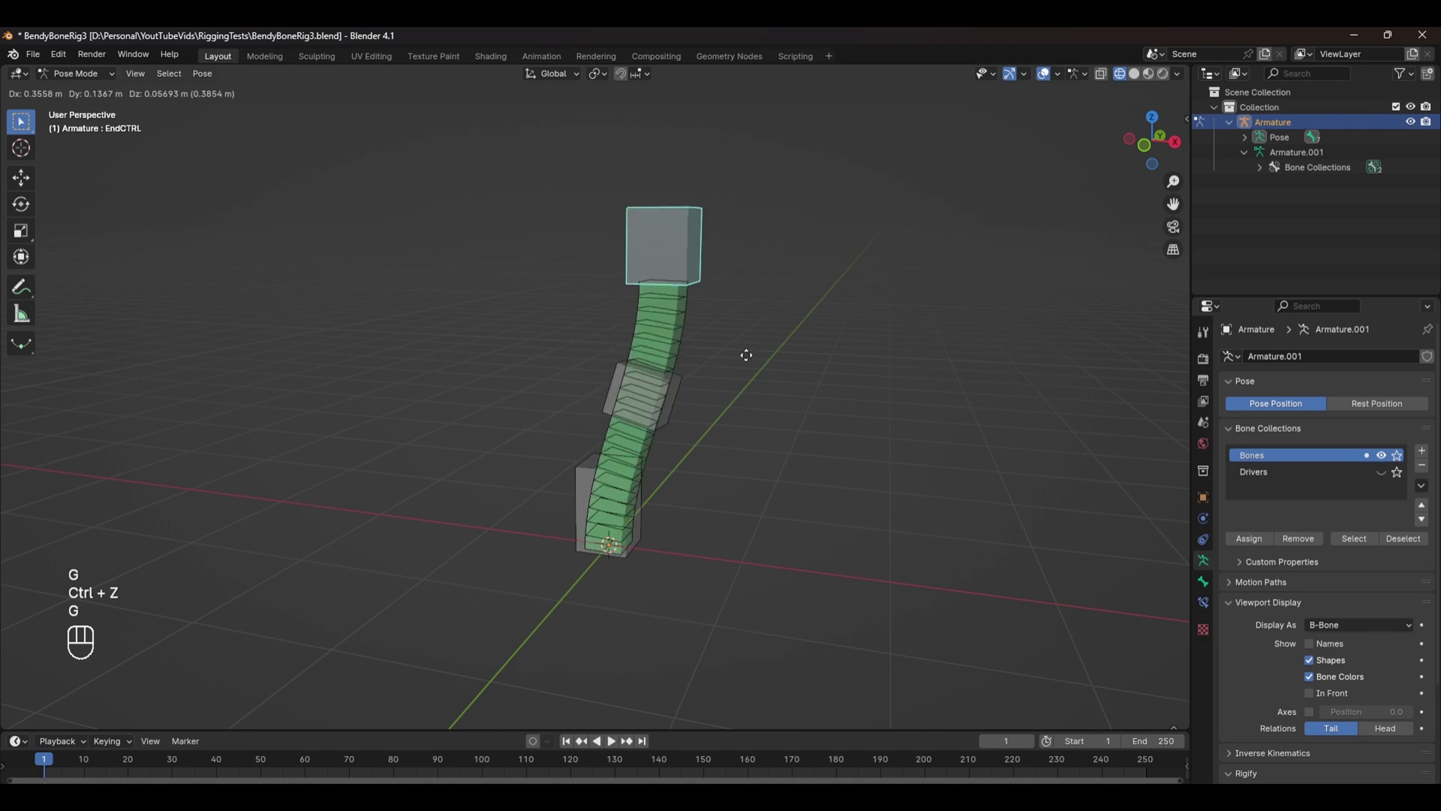
left_click(653, 401, "ctrl")
key("ctrl+z")
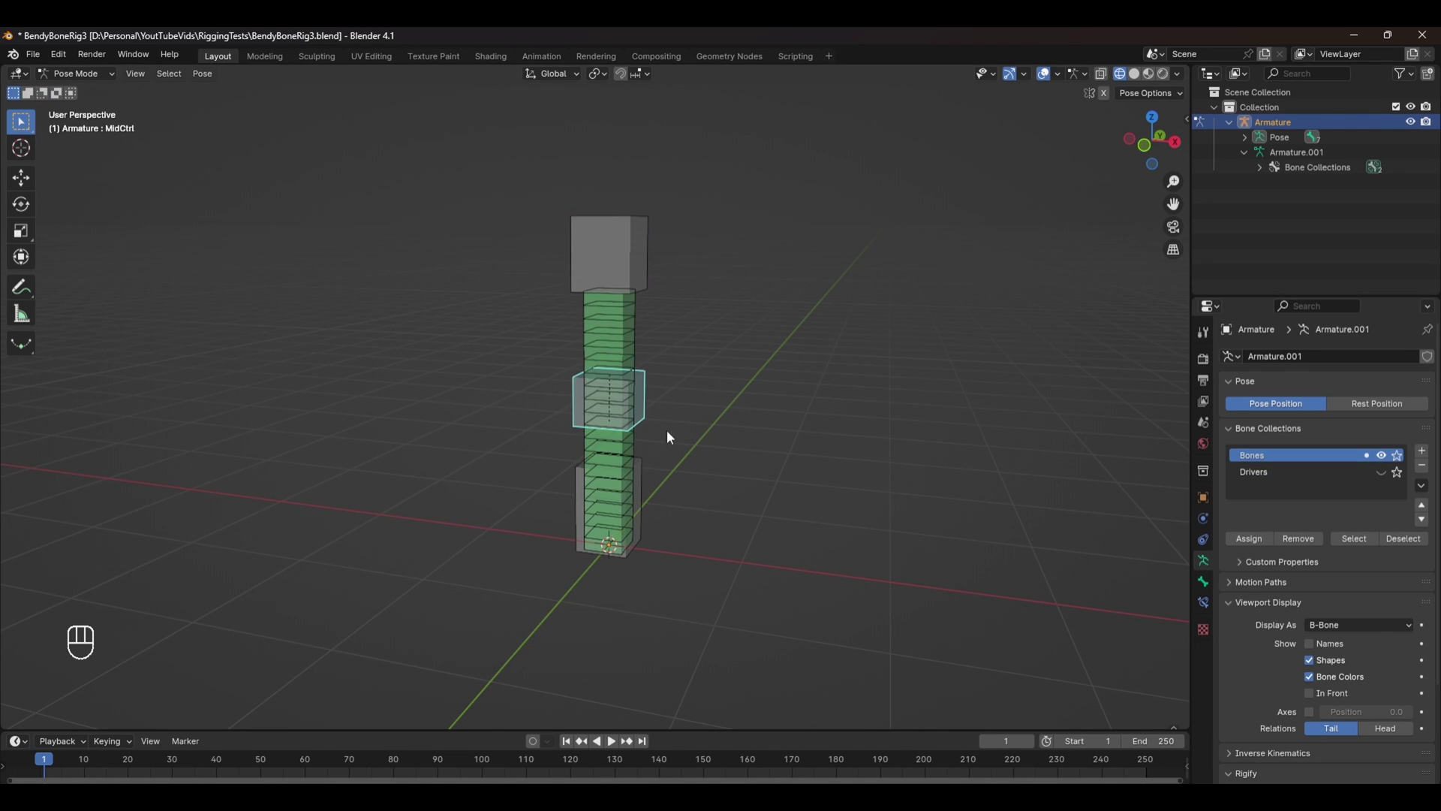
Step: Scale up MidCtrl to test its effect on the ribbon, undoing the second scaling
key("s")
left_click(683, 428)
key("s")
left_click(680, 428)
key("ctrl+z")
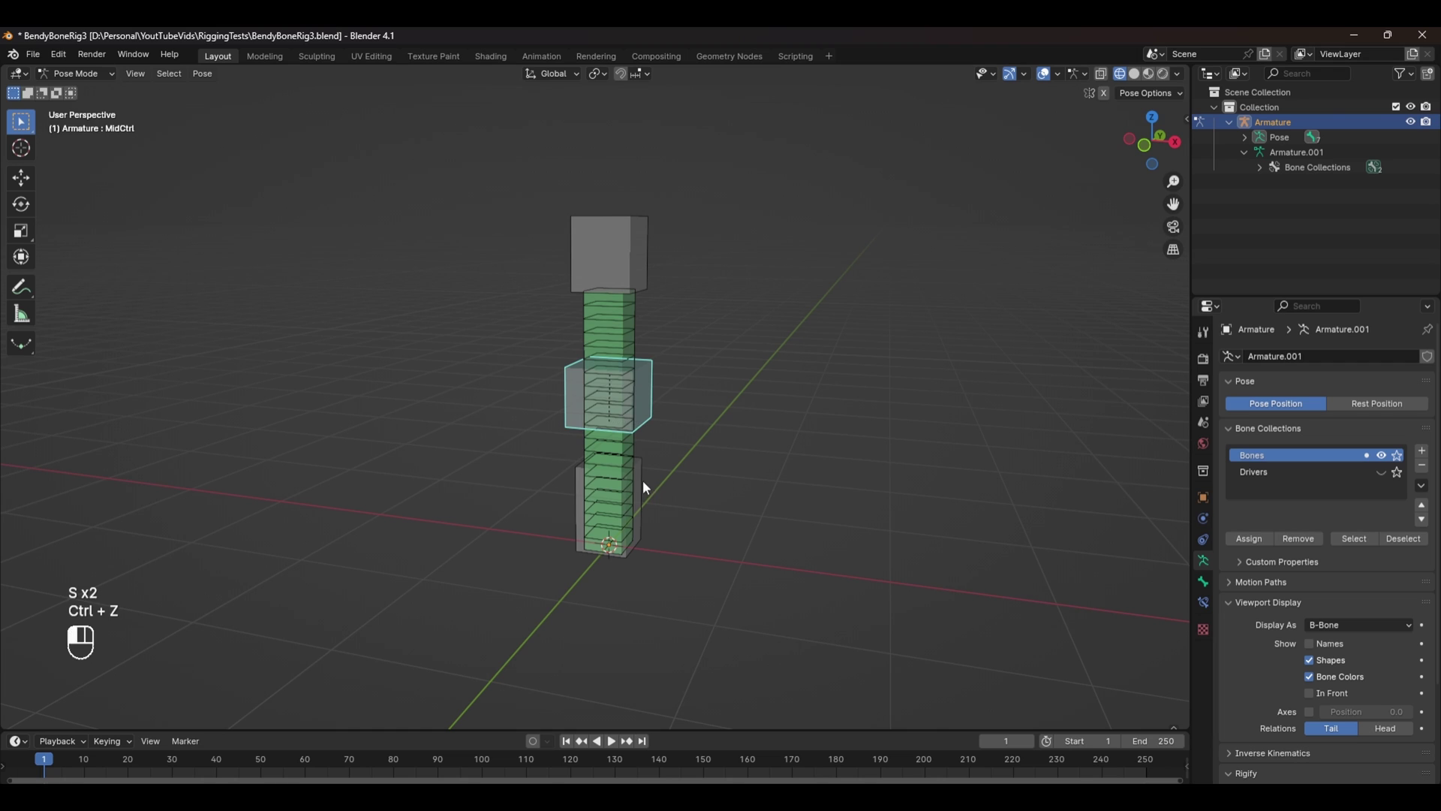
Step: Try scaling up StarCTRL to test how it affects the ribbon's thickness
left_click(642, 480)
key("s")
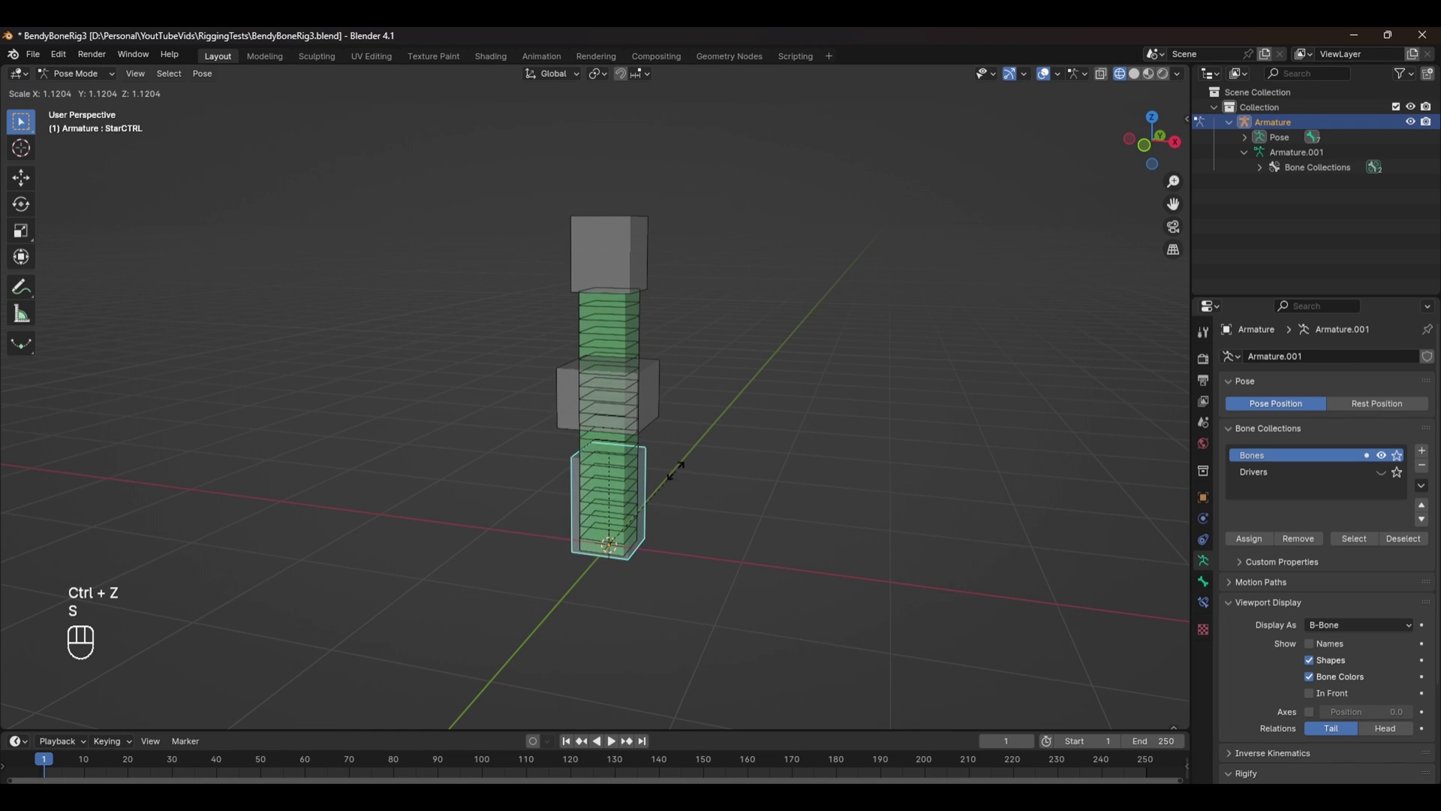
key("KP_1")
left_click(707, 490)
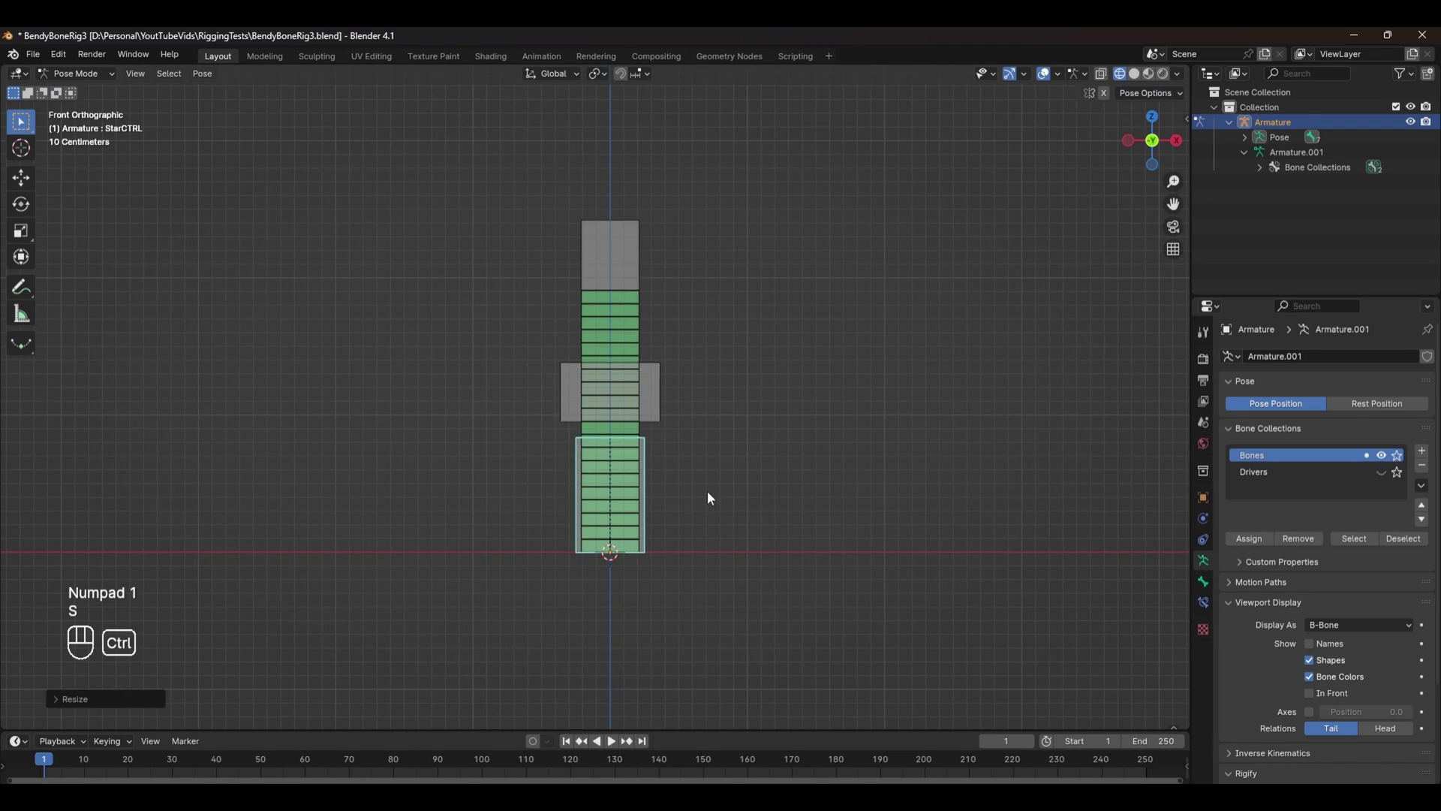
key("ctrl+z")
Step: Duplicate the StarCTRL bone in place
middle_click_drag(707, 490, 694, 486)
key("KP_1")
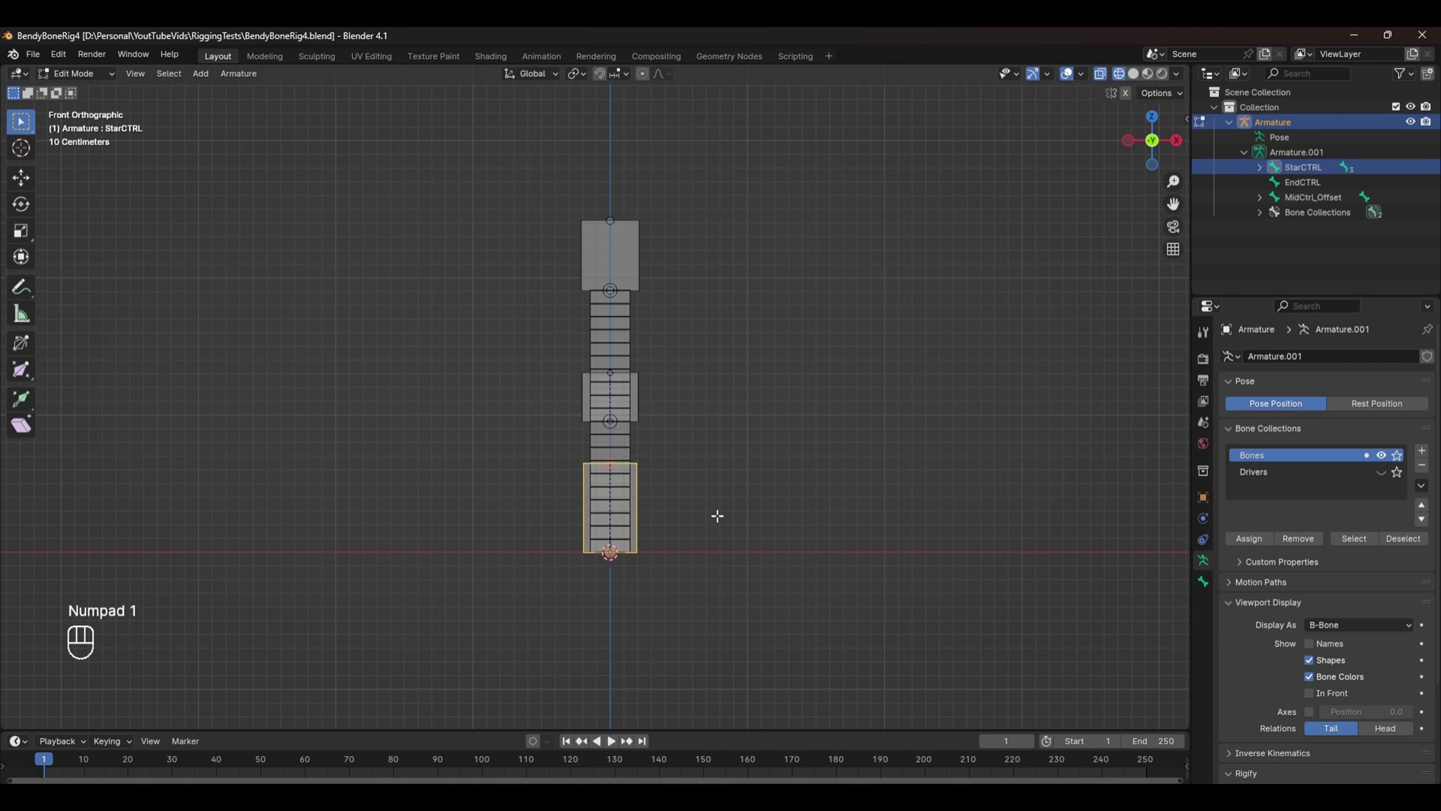
key("shift+d")
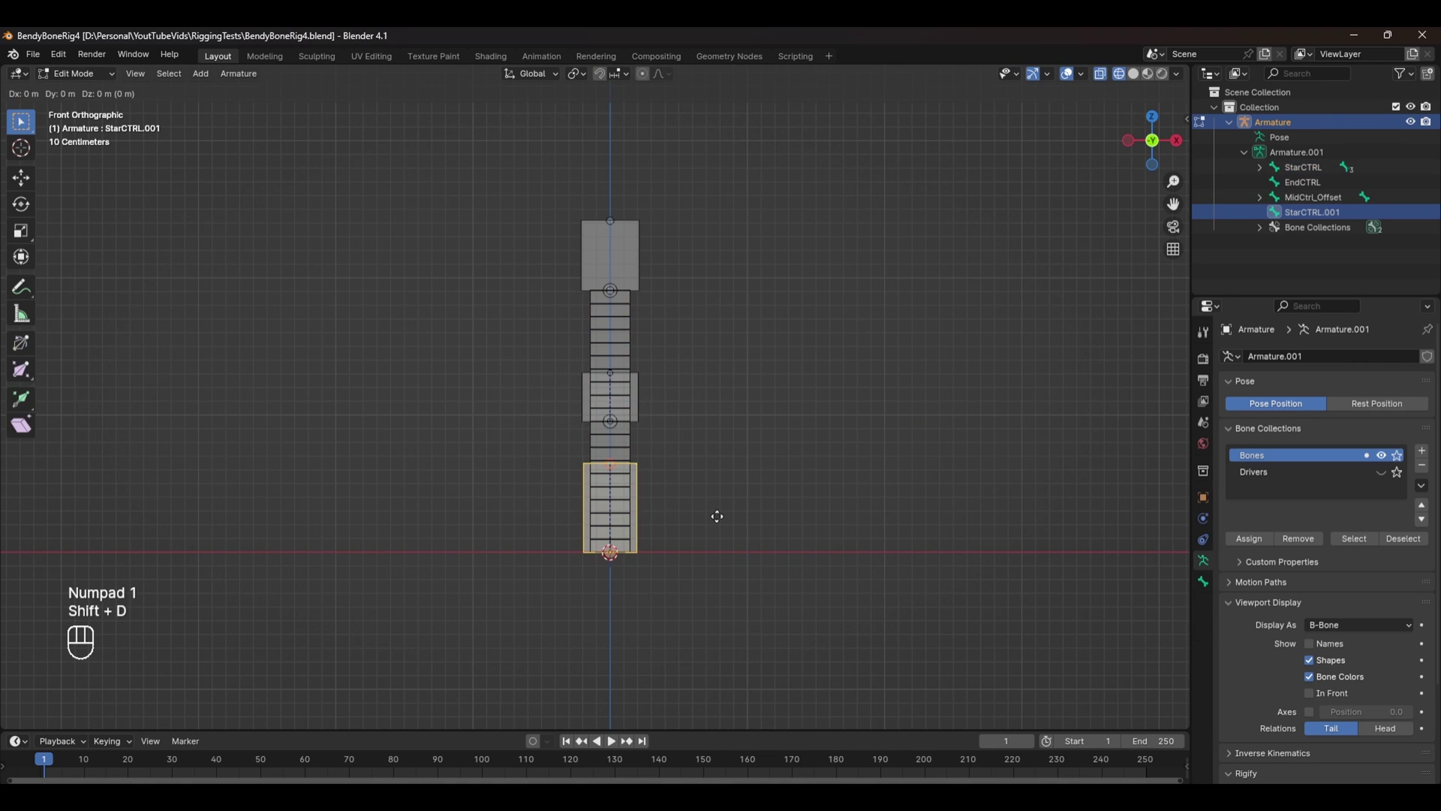
right_click(717, 517)
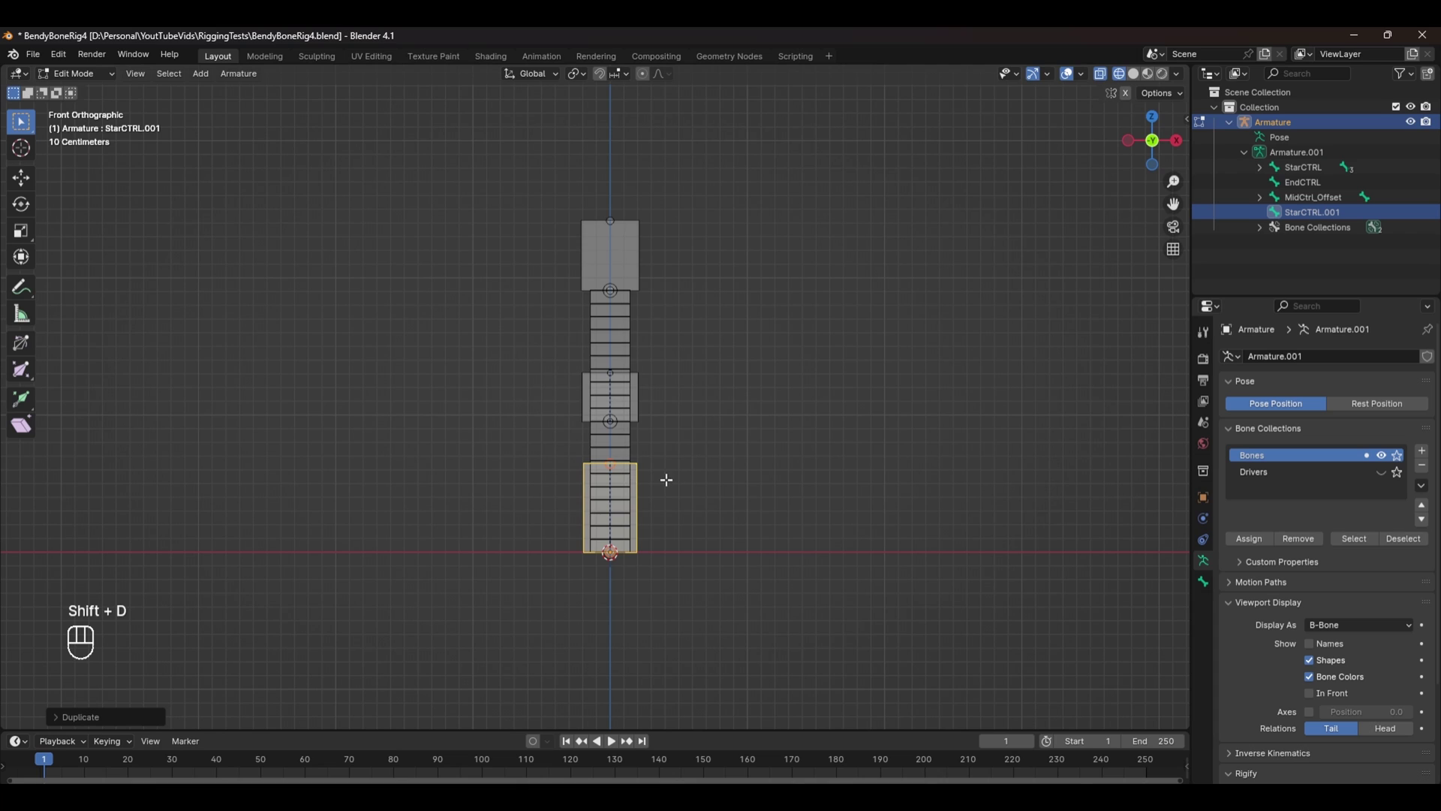
Step: Rename the original StarCTRL bone to StarCTRL_Original
double_click(1328, 167)
type("_")
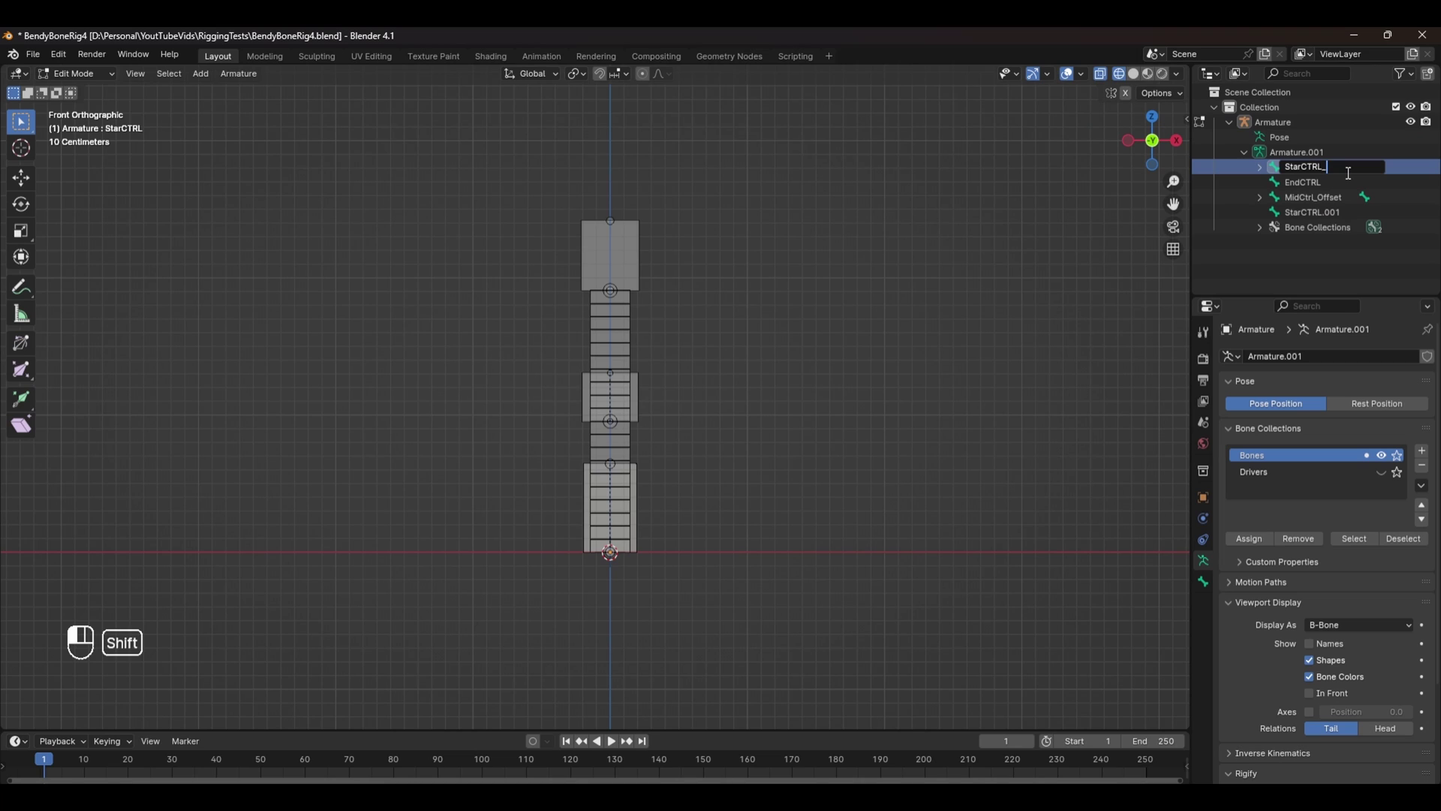
type("Original")
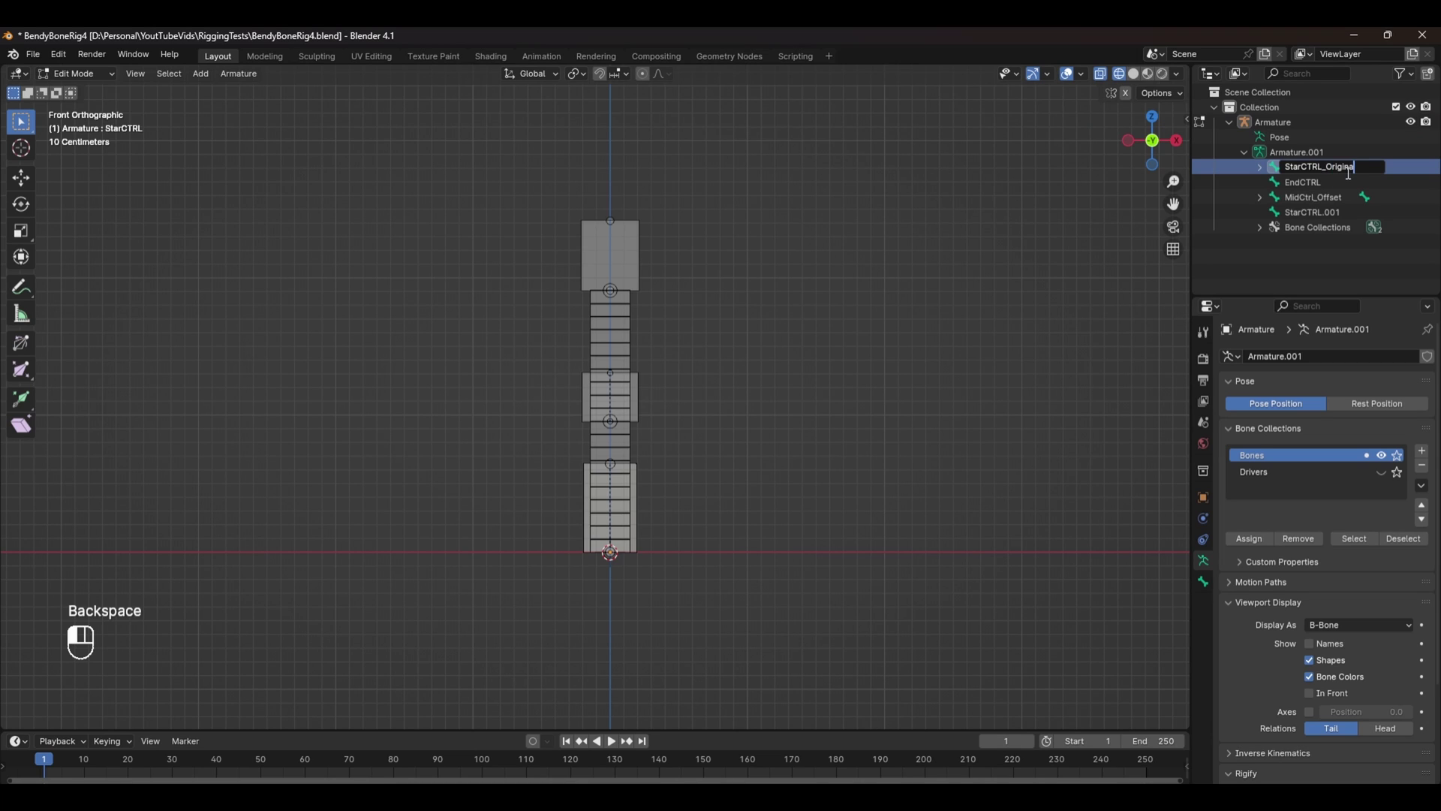
key("Return")
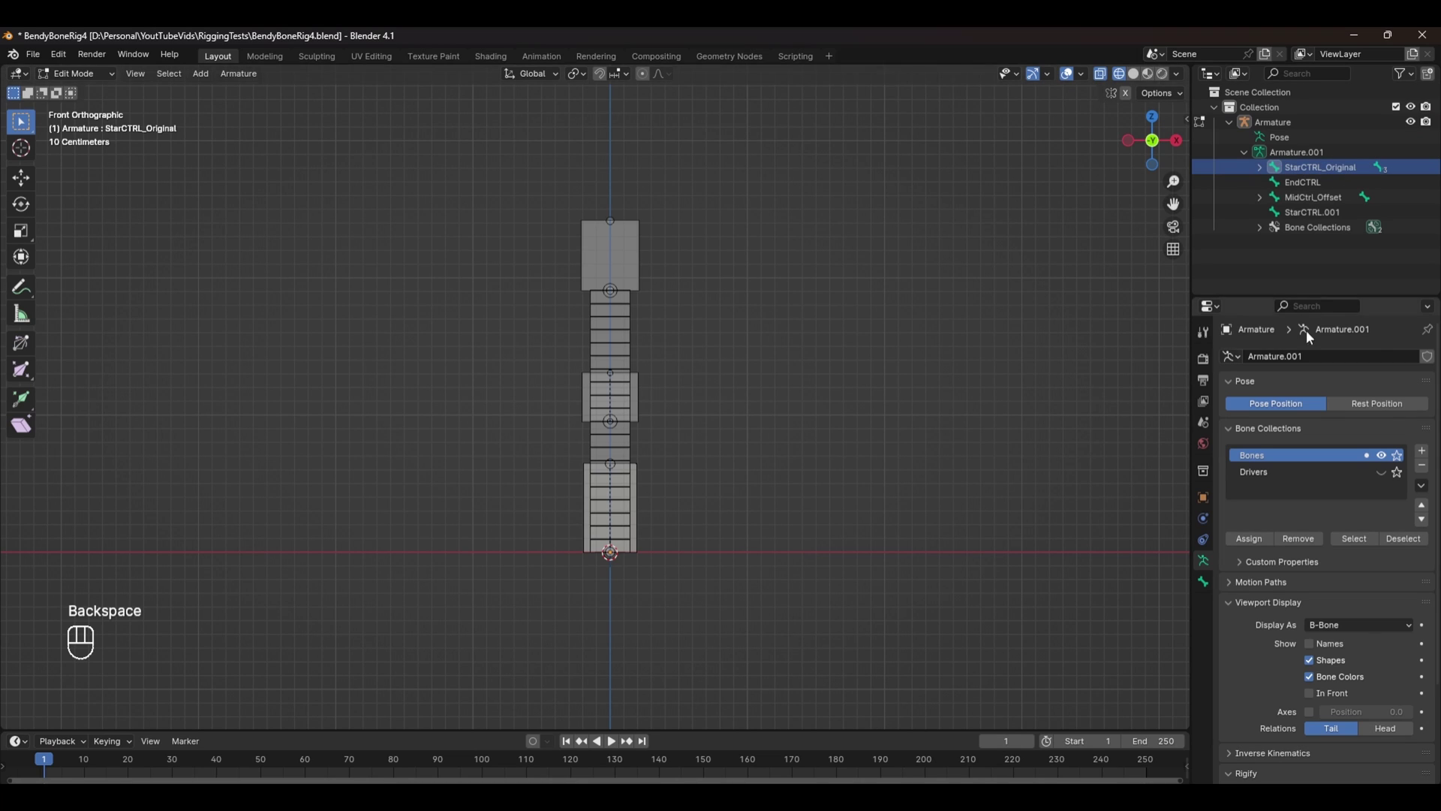
Step: Rename the duplicated bone StarCTRL.001 to StartCTRL
double_click(1348, 212)
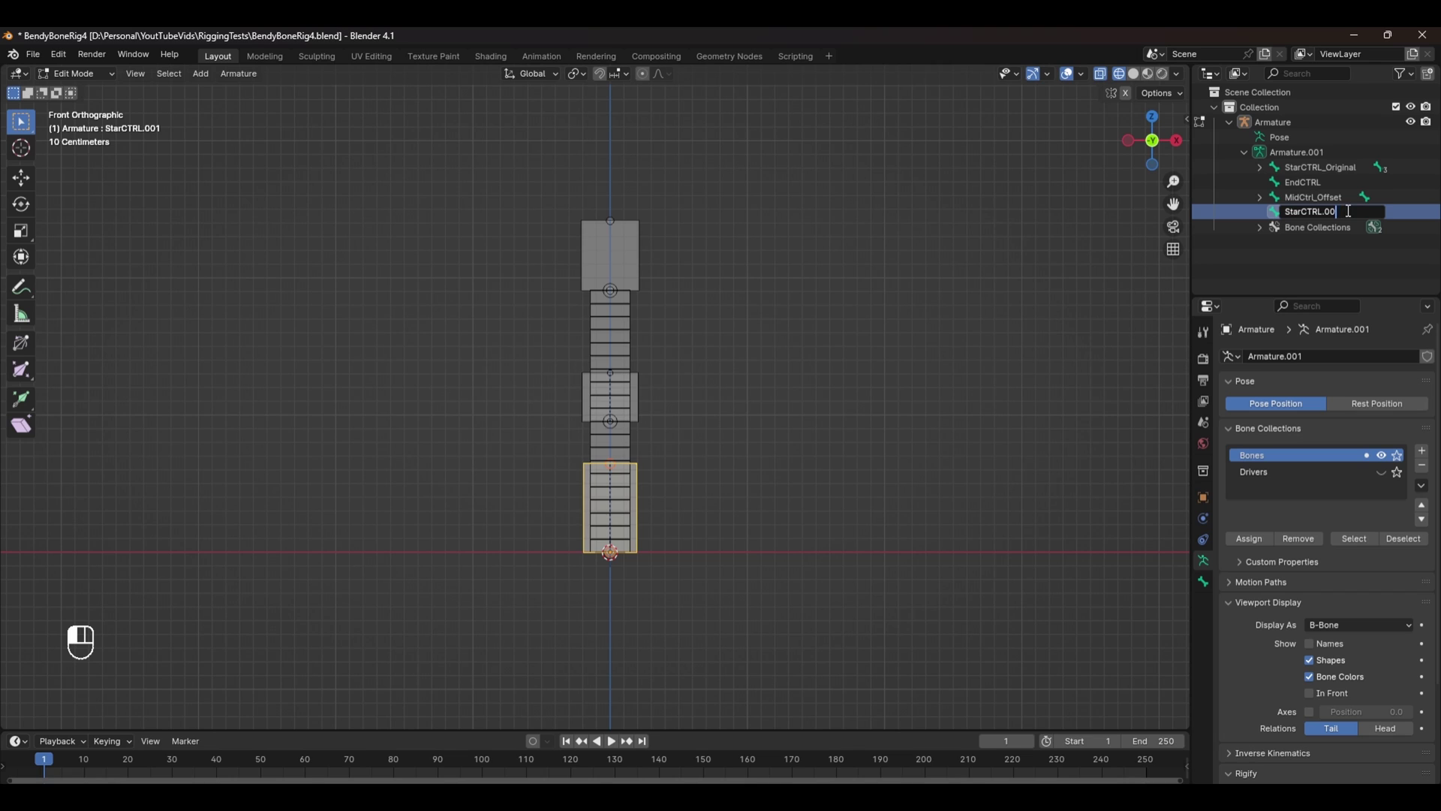
key("BackSpace")
key("BackSpace")
key("BackSpace")
key("Left")
key("Left")
key("Left")
type("t")
key("Return")
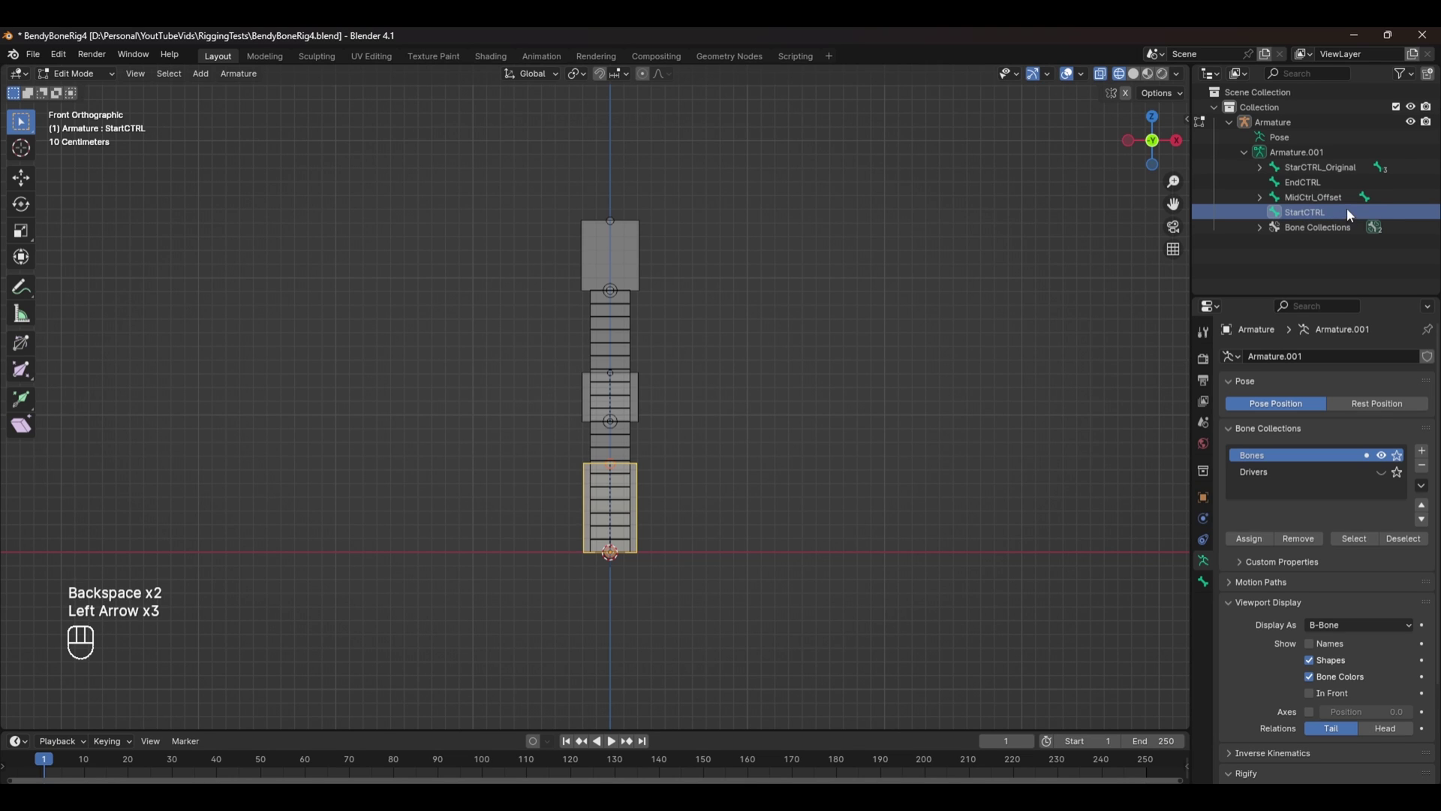
Step: Correct the original start bone's name to StartCTRL_Original and give it Copy Location and Copy Rotation constraints in Pose Mode
left_click(1268, 171)
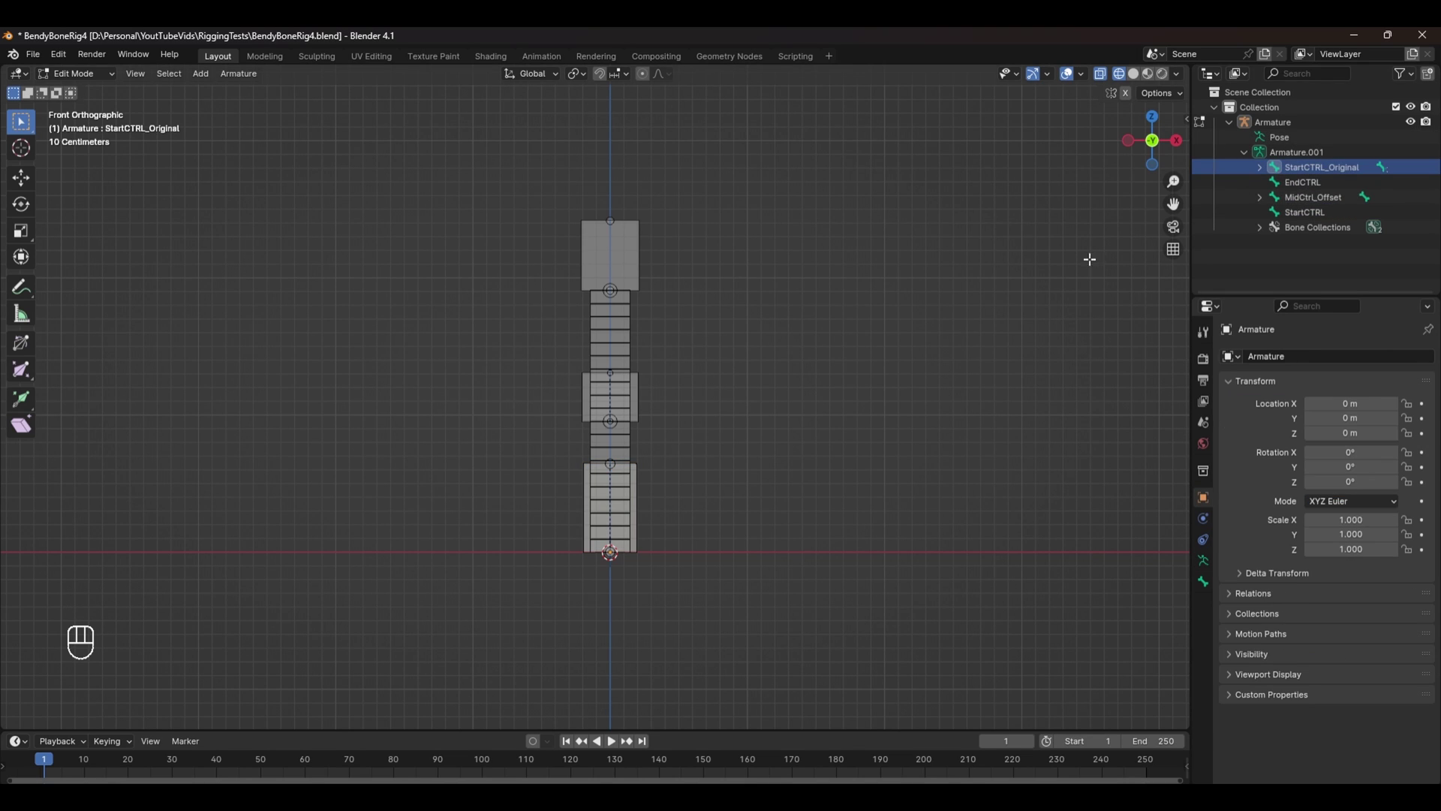
key("ctrl+Tab")
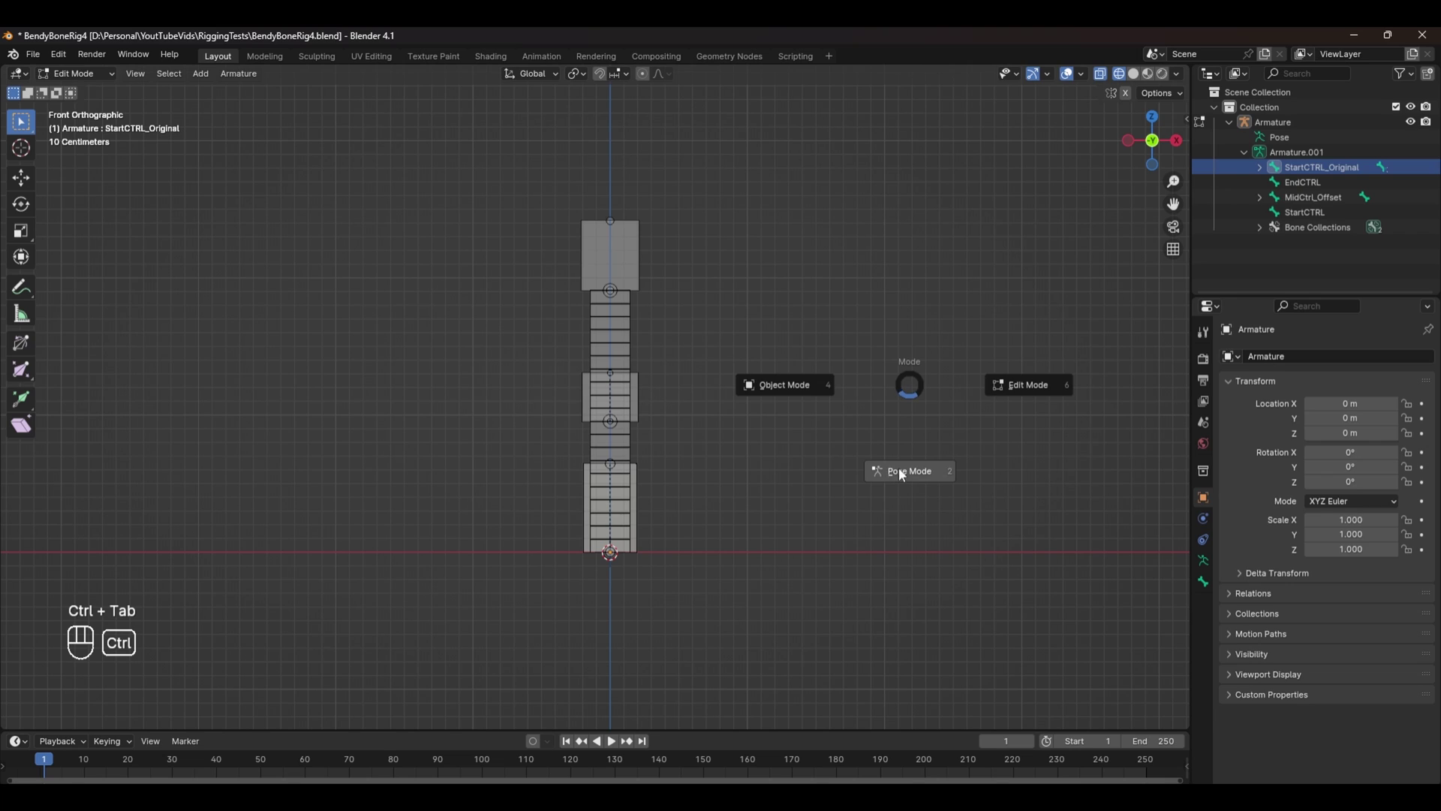
left_click(899, 467)
left_click(1277, 356)
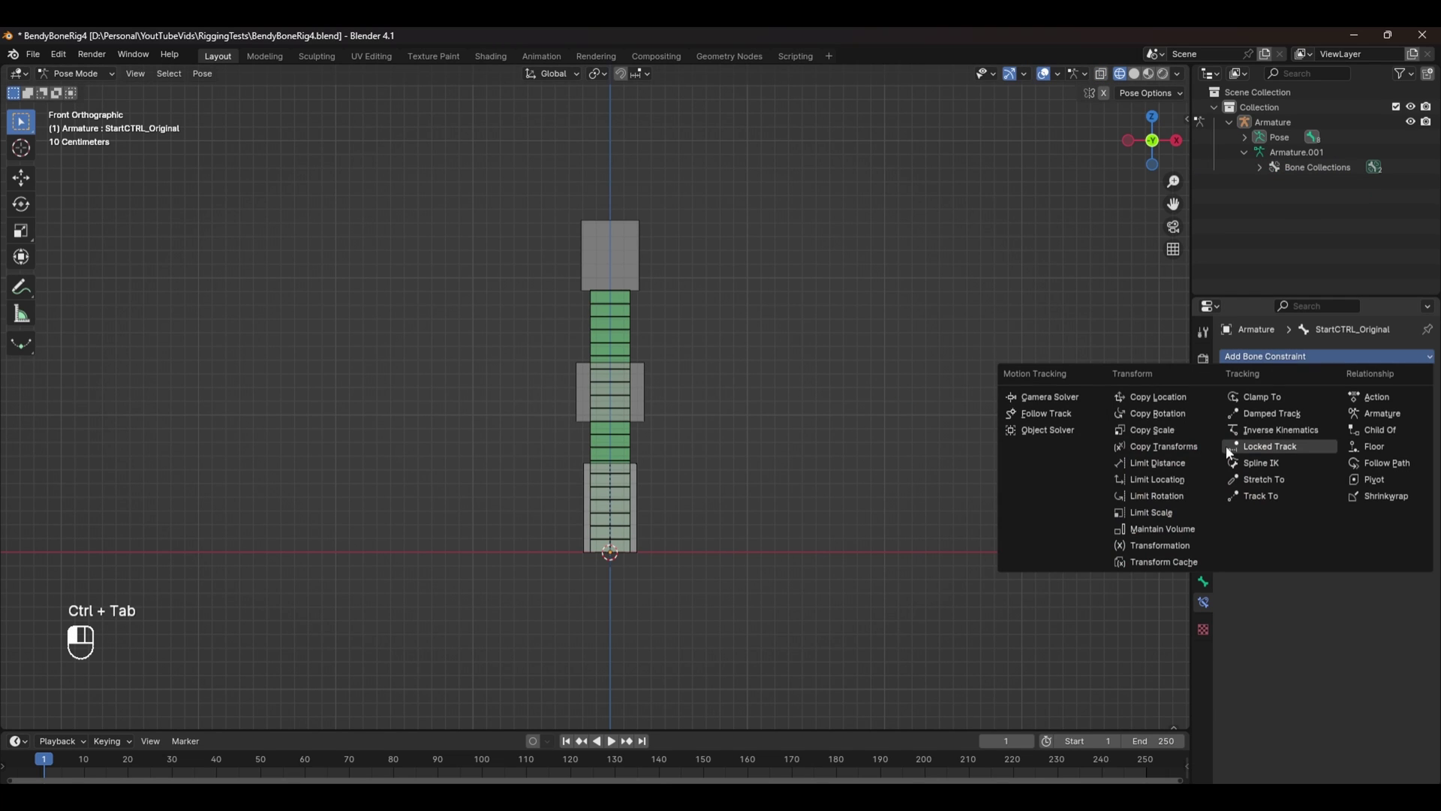
left_click(1194, 396)
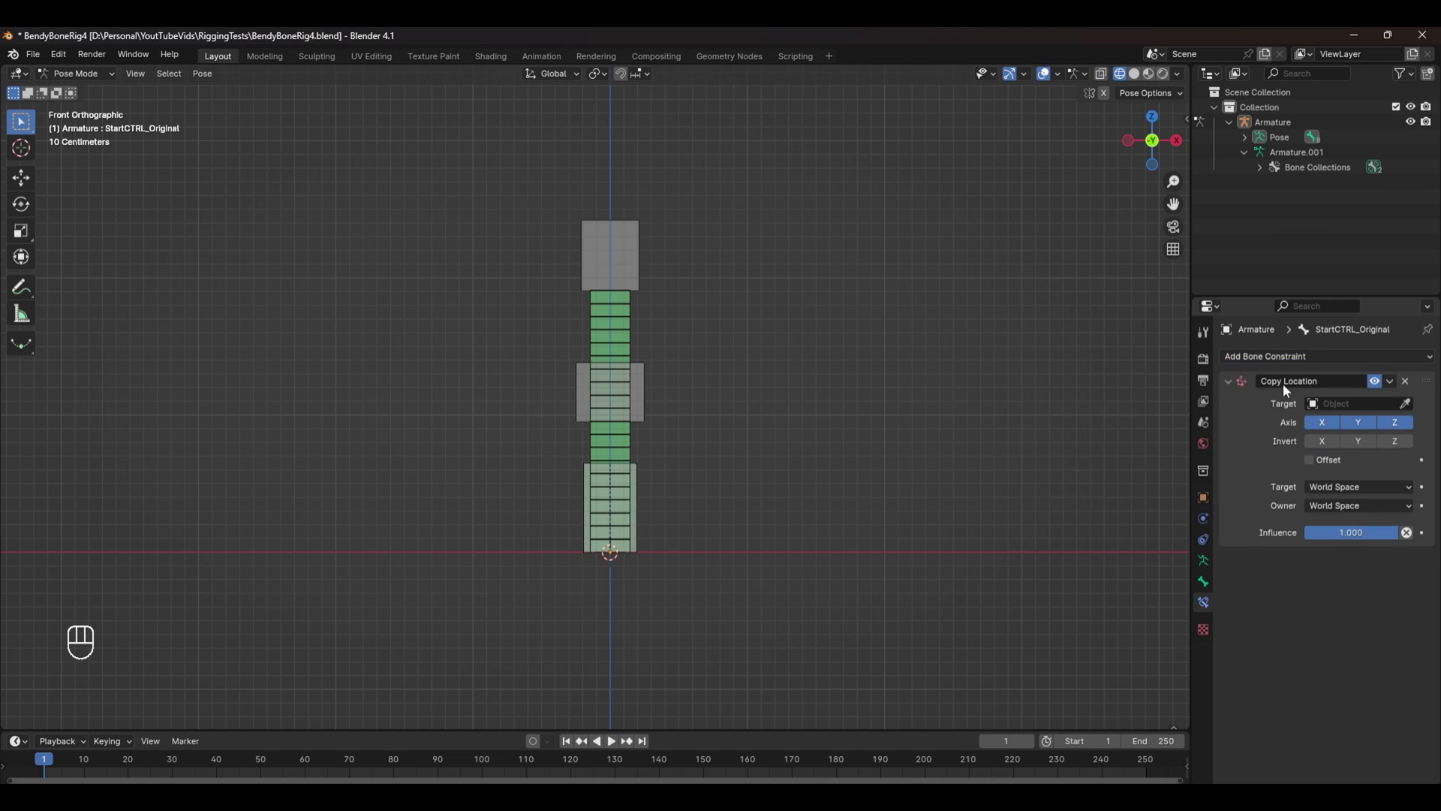
left_click(1325, 356)
left_click(1160, 414)
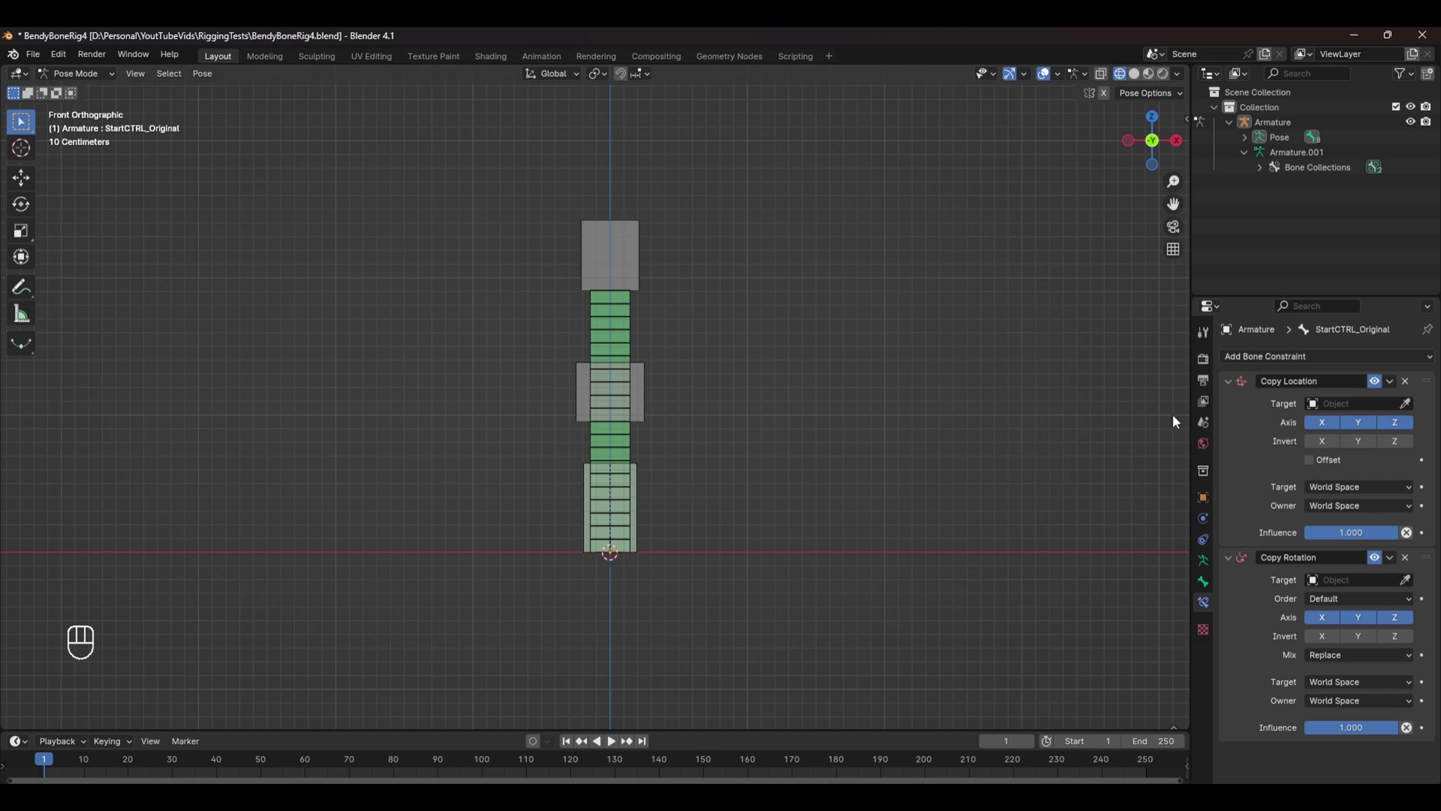
Step: Target both the Copy Location and Copy Rotation constraints at the StartCTRL bone of the Armature
left_click(1351, 404)
left_click(1321, 426)
left_click(1340, 421)
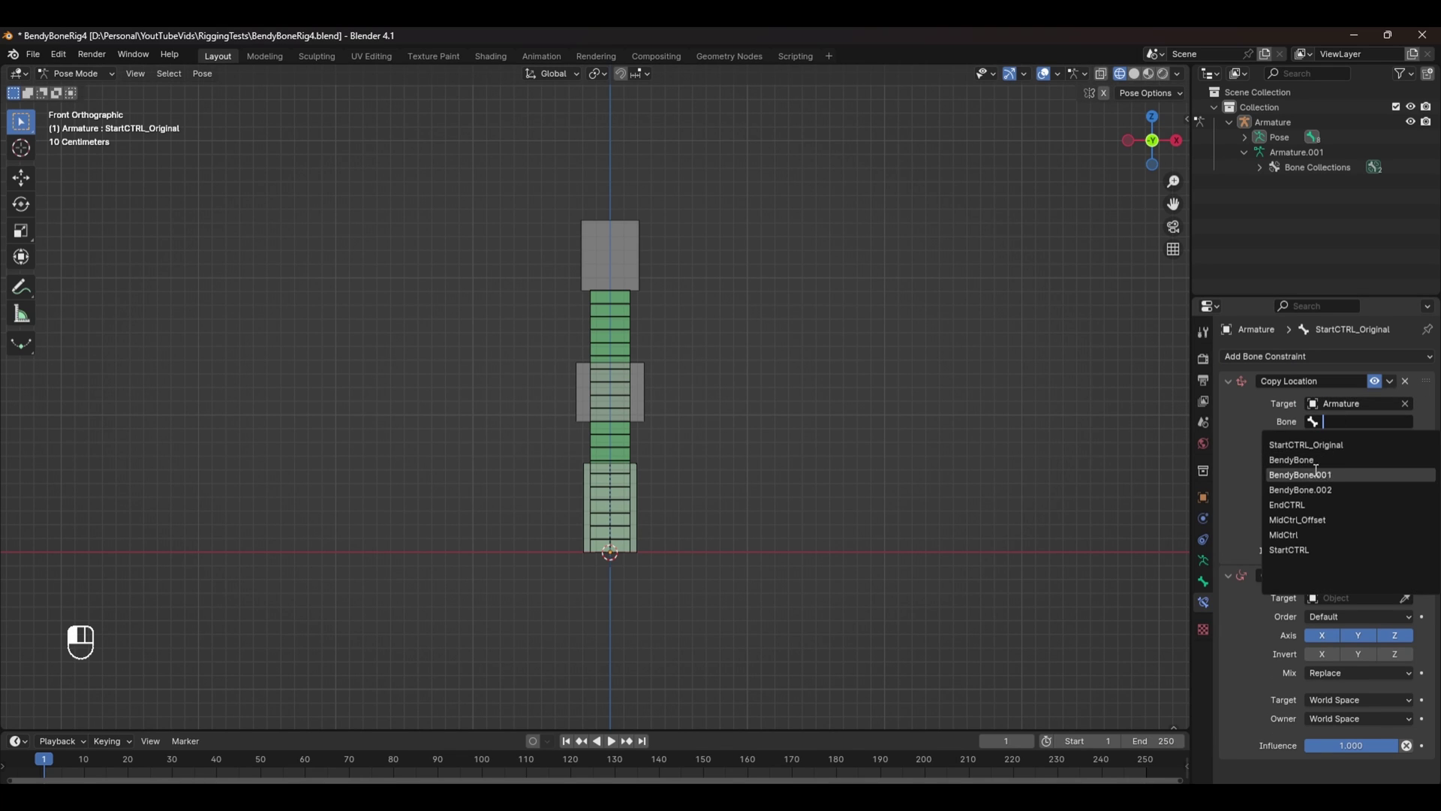
left_click(1305, 550)
left_click(1362, 614)
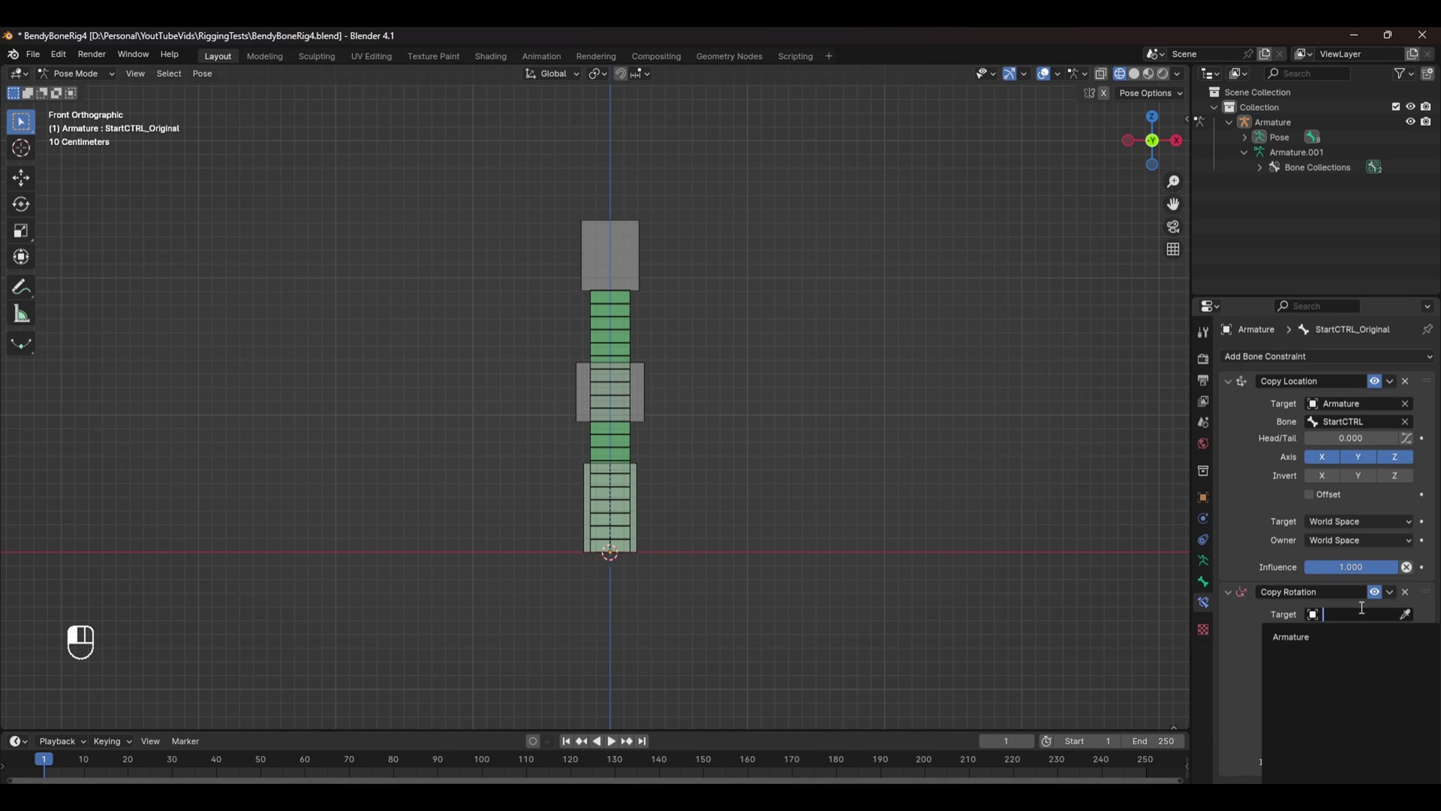
left_click(1347, 637)
left_click(1348, 632)
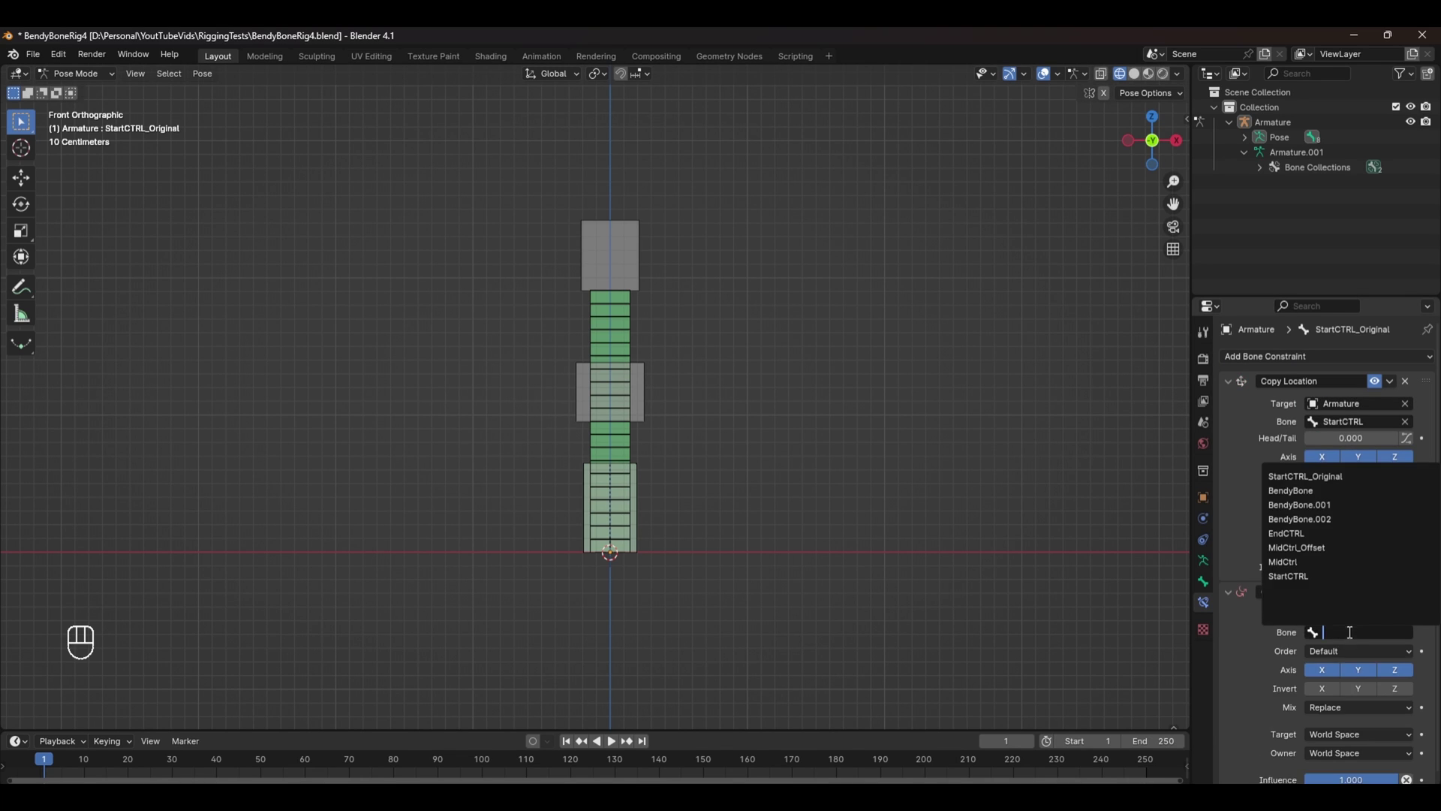
left_click(1321, 576)
Step: Try moving, rotating and scaling the StartCTRL bone to test the constraints, undoing each transform
left_click(638, 492)
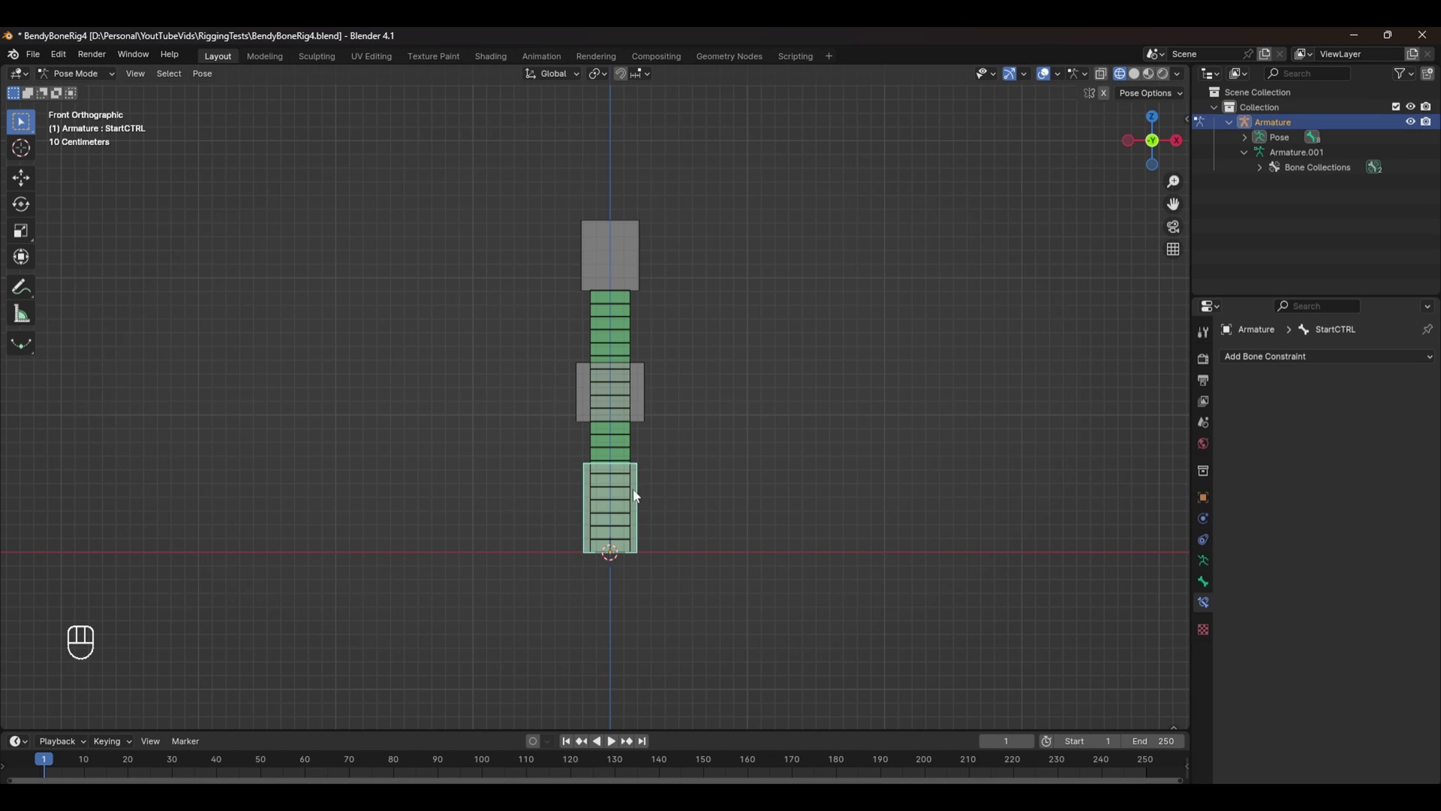
key("g")
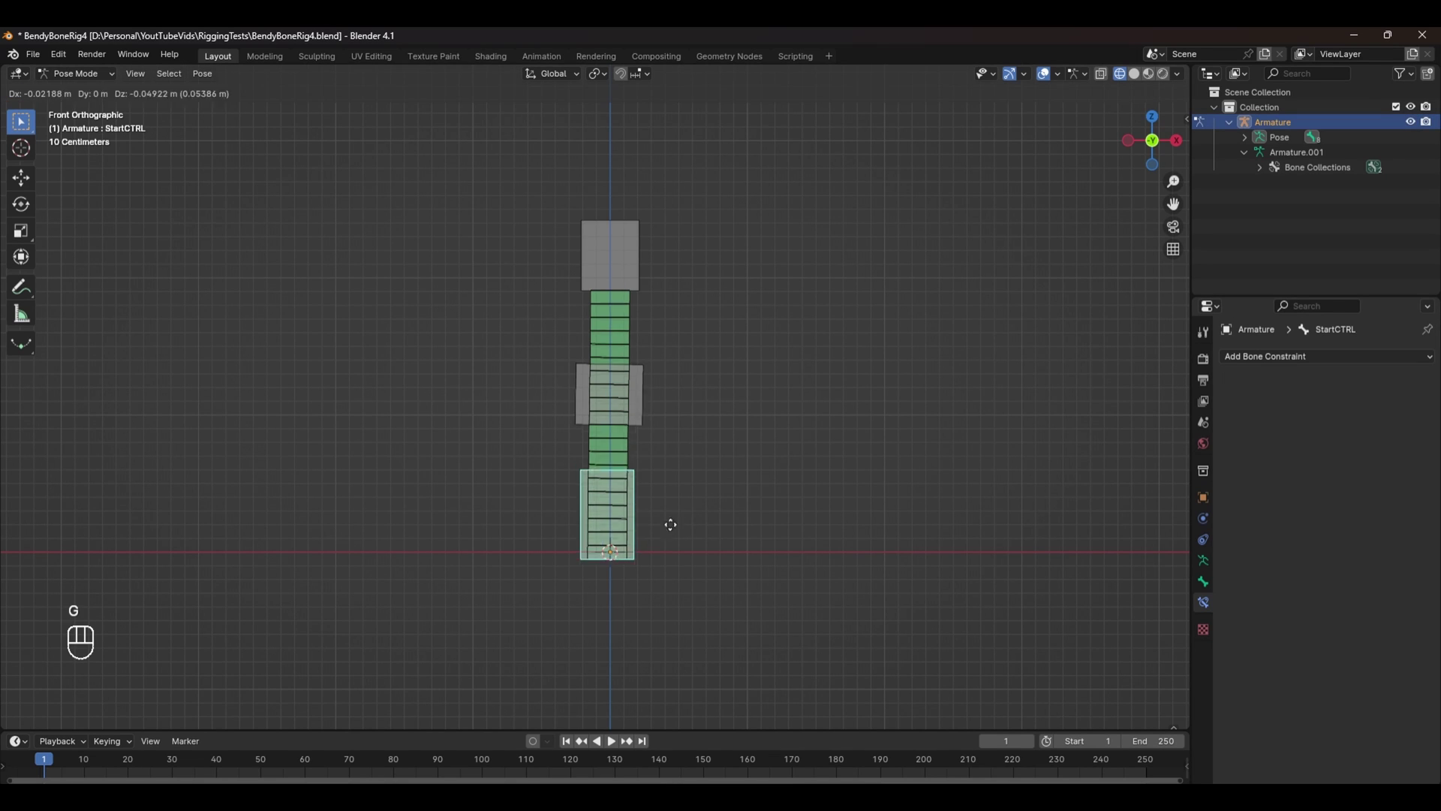
key("ctrl+z")
key("r")
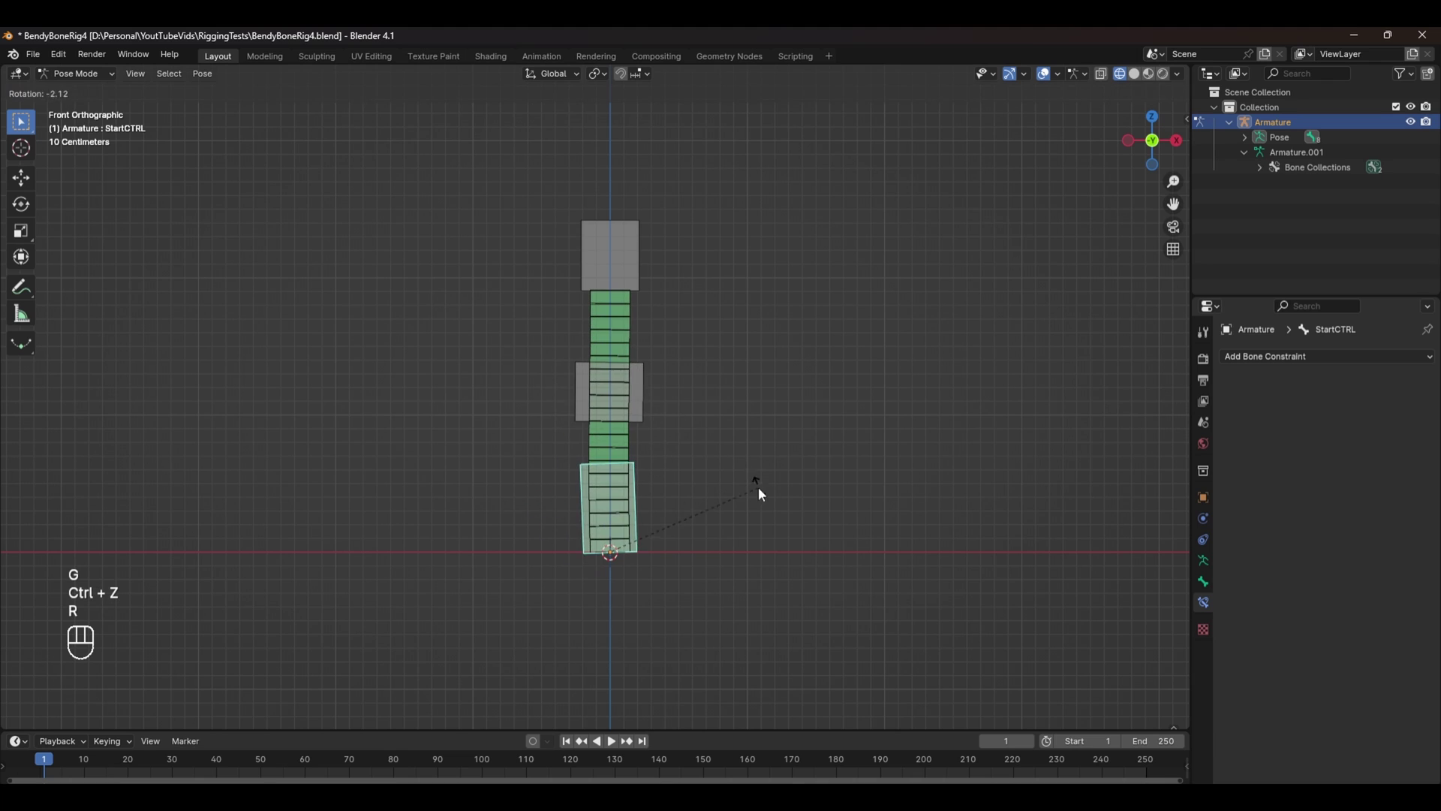
left_click(759, 488)
key("ctrl+z")
key("s")
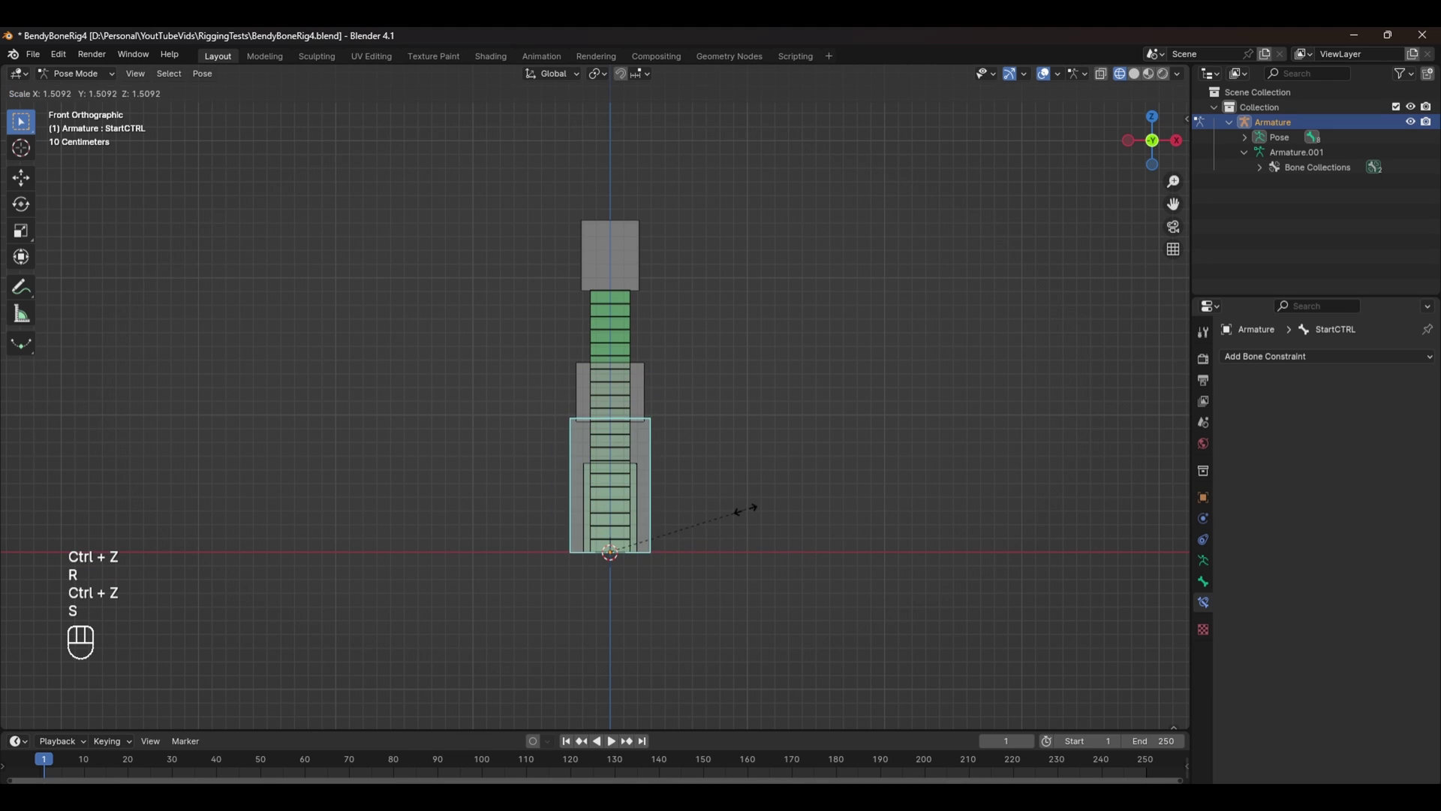
left_click(744, 504)
key("ctrl+z")
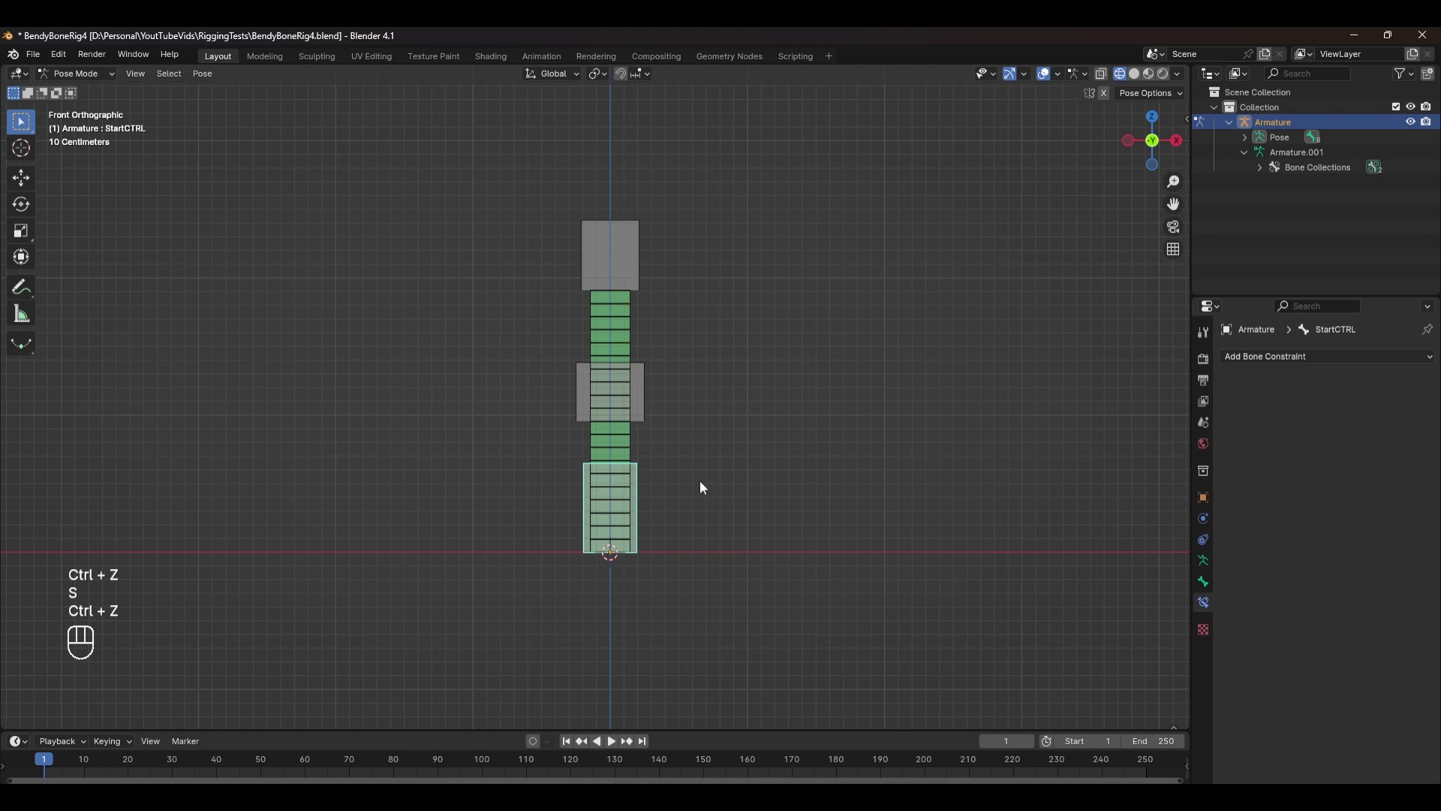
Step: Move the StartCTRL_Original bone into the Drivers bone collection and out of the Bones collection
left_click(637, 485)
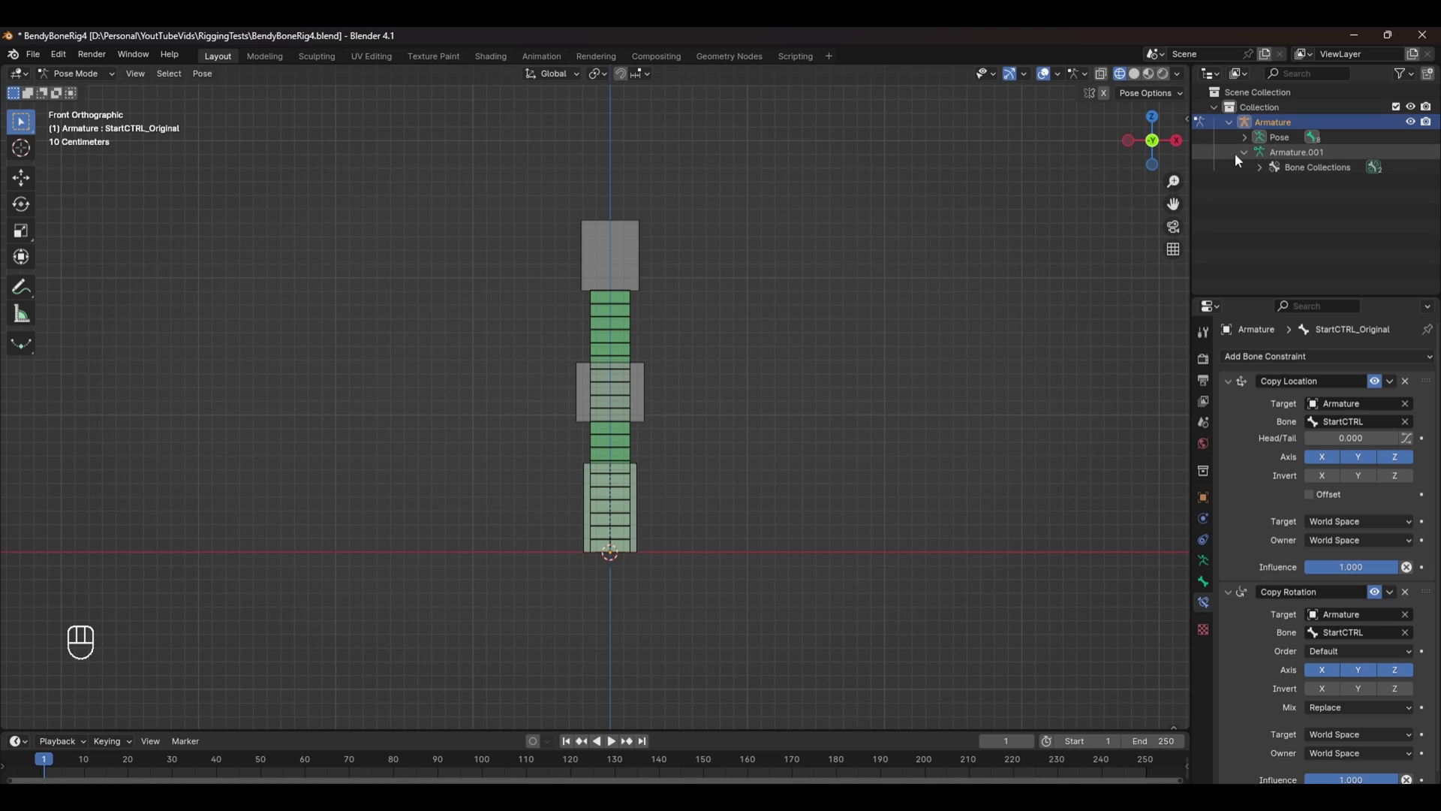
left_click(1245, 137)
middle_click_drag(811, 451, 735, 501)
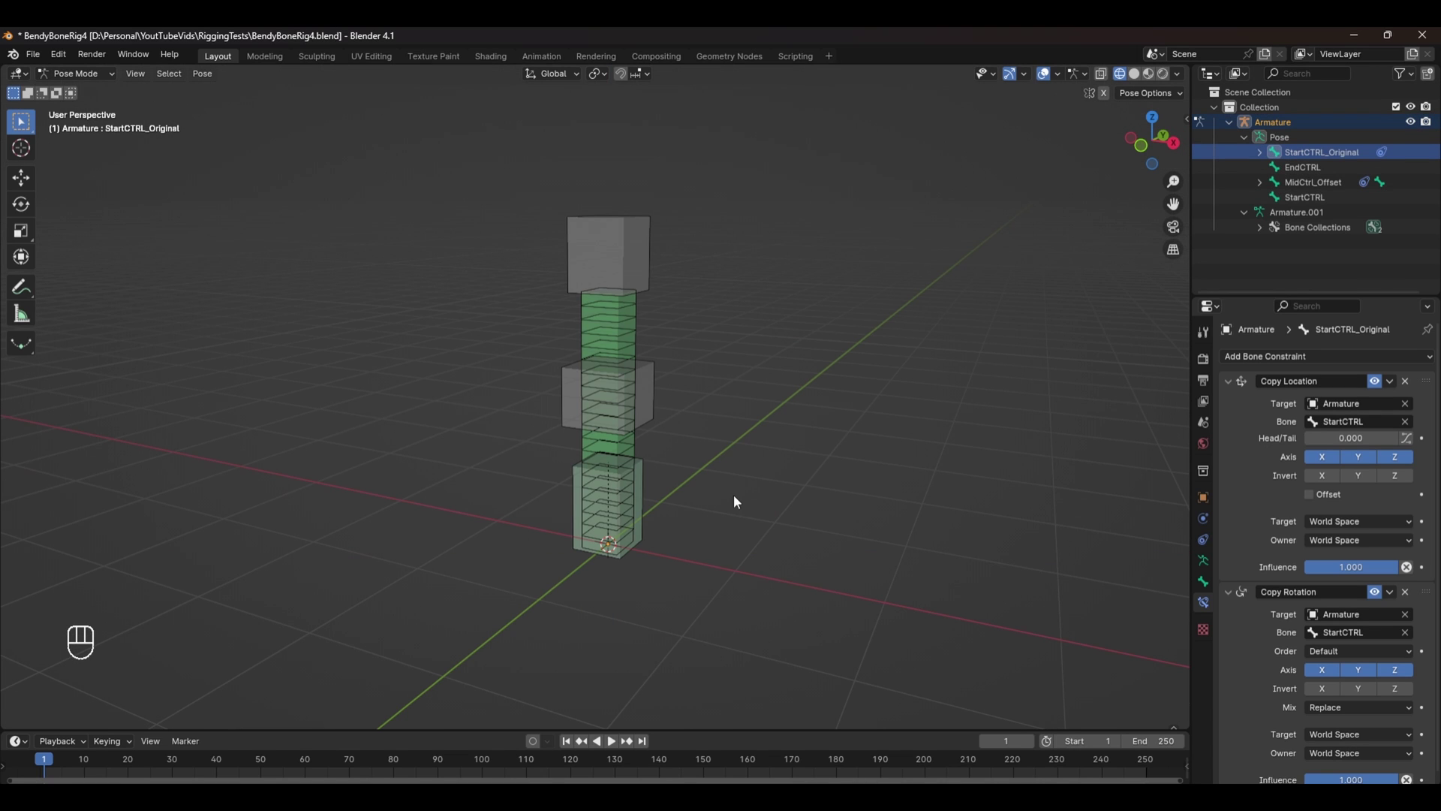
key("shift+m")
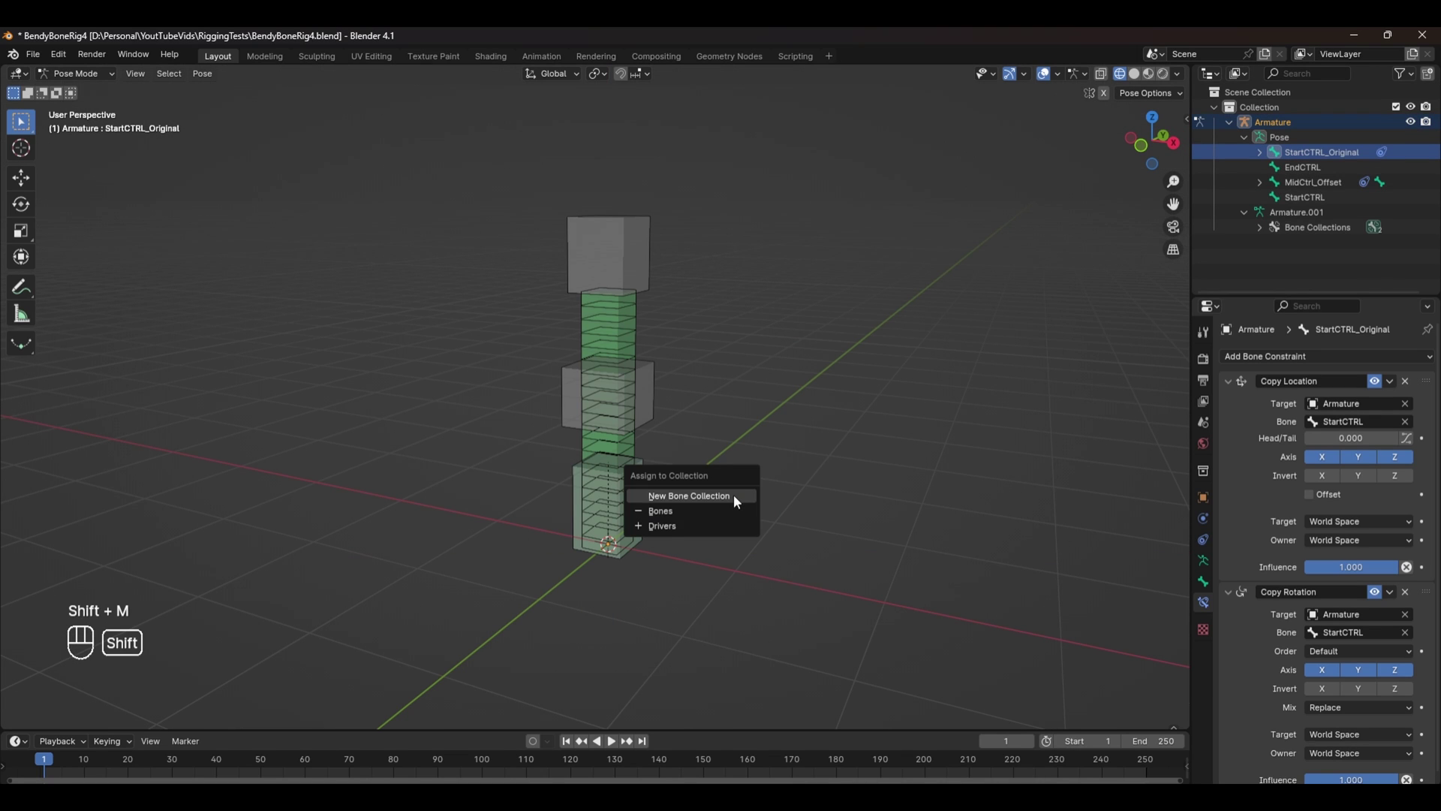
left_click(660, 526)
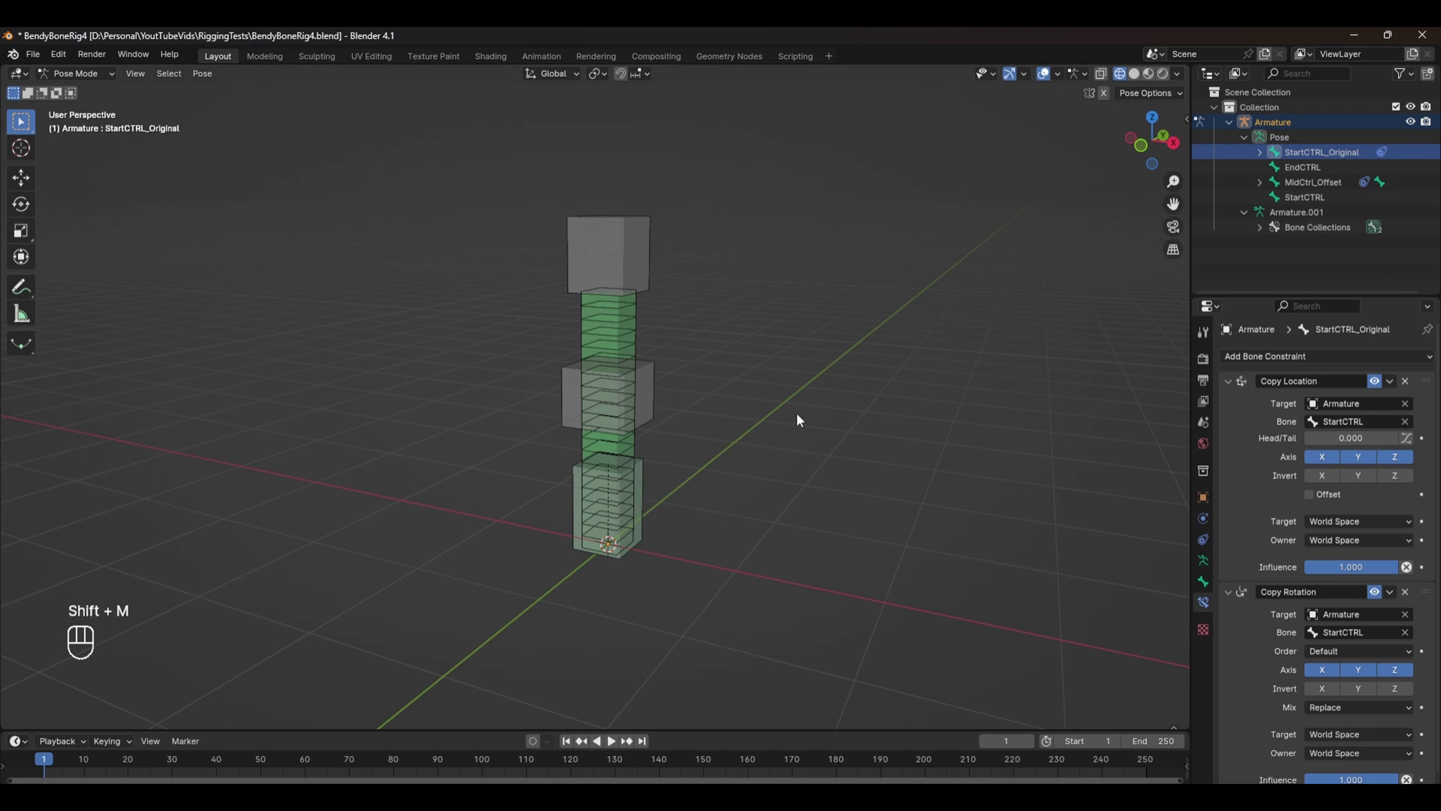
left_click(204, 73)
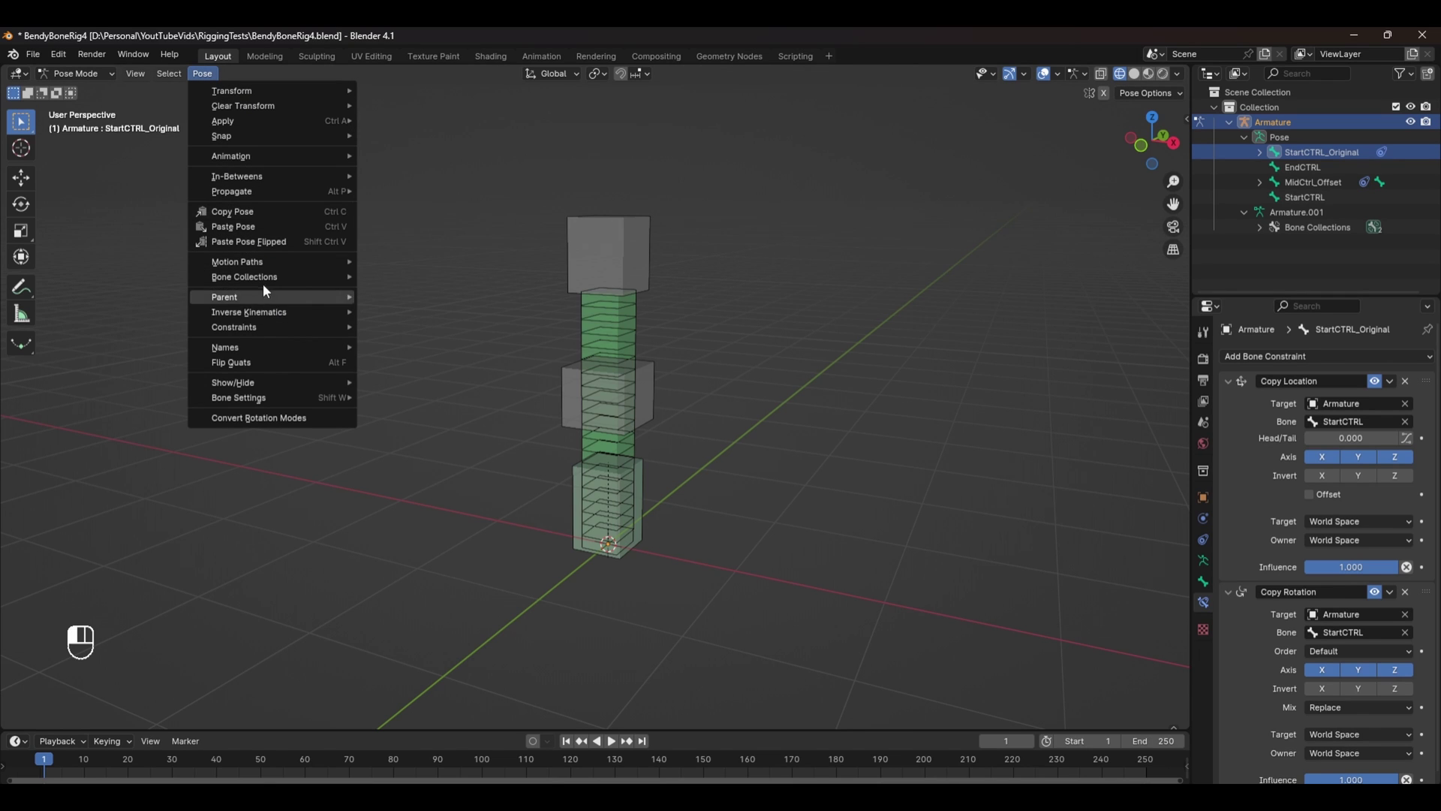
mouse_move(285, 275)
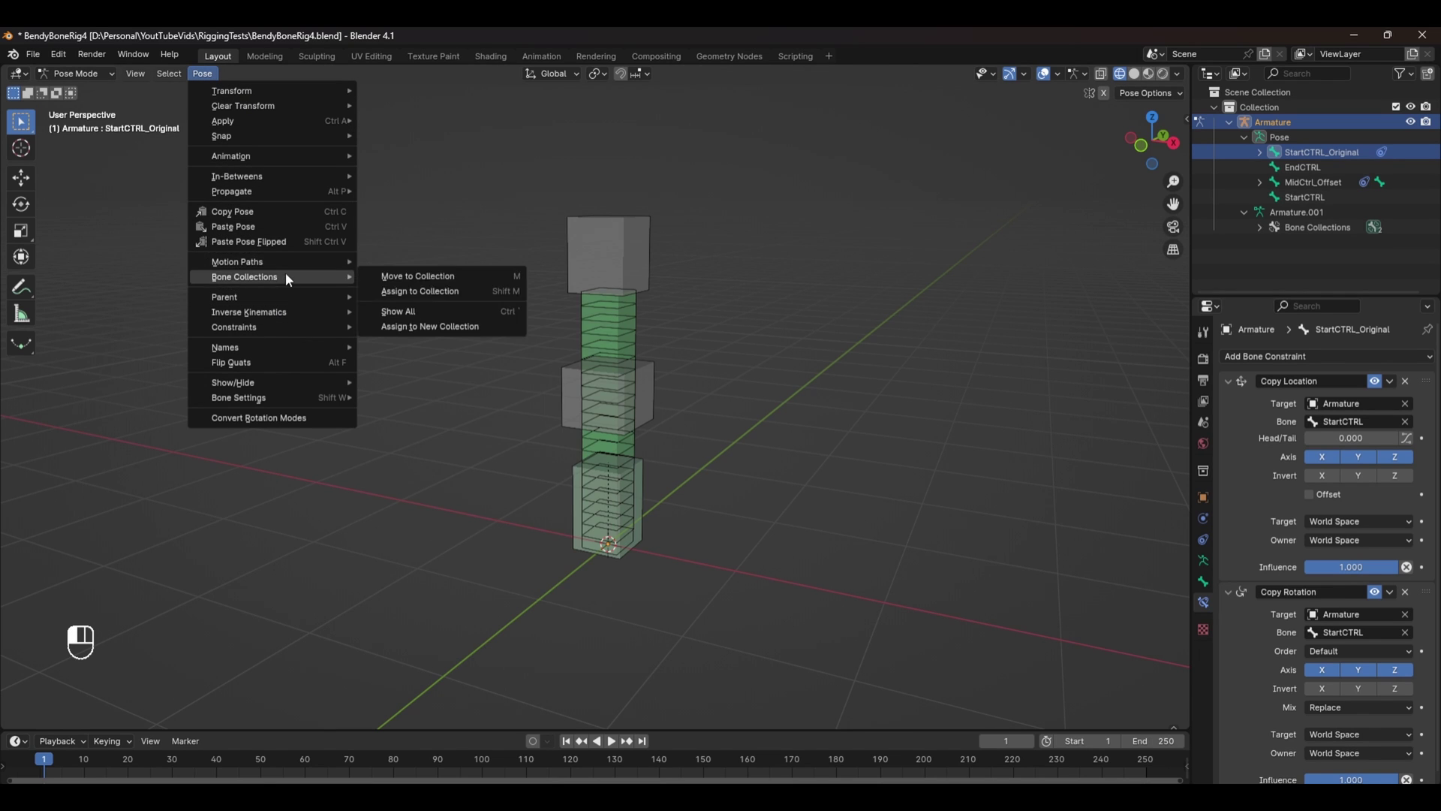
left_click(412, 278)
left_click(377, 275)
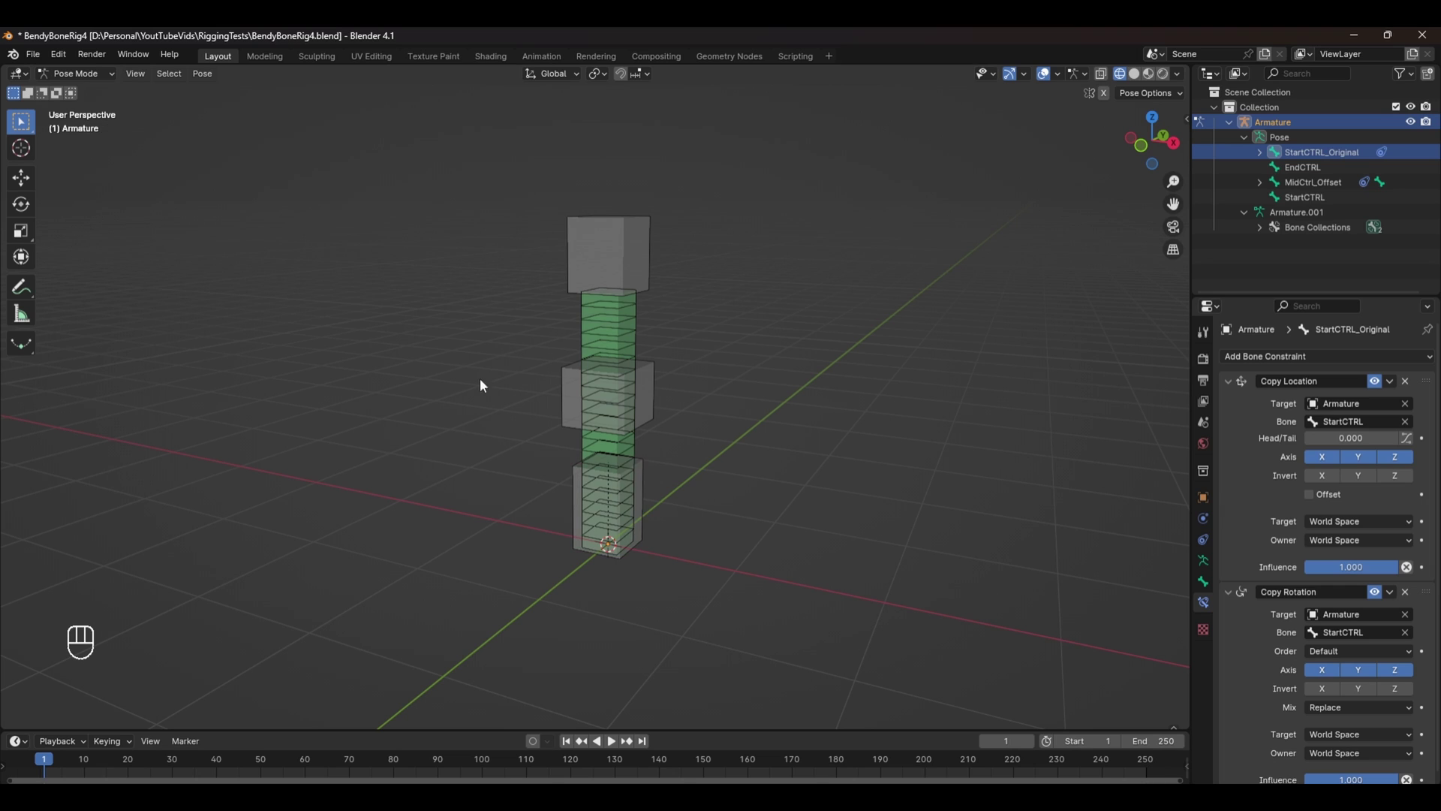
key("g")
key("ctrl+z")
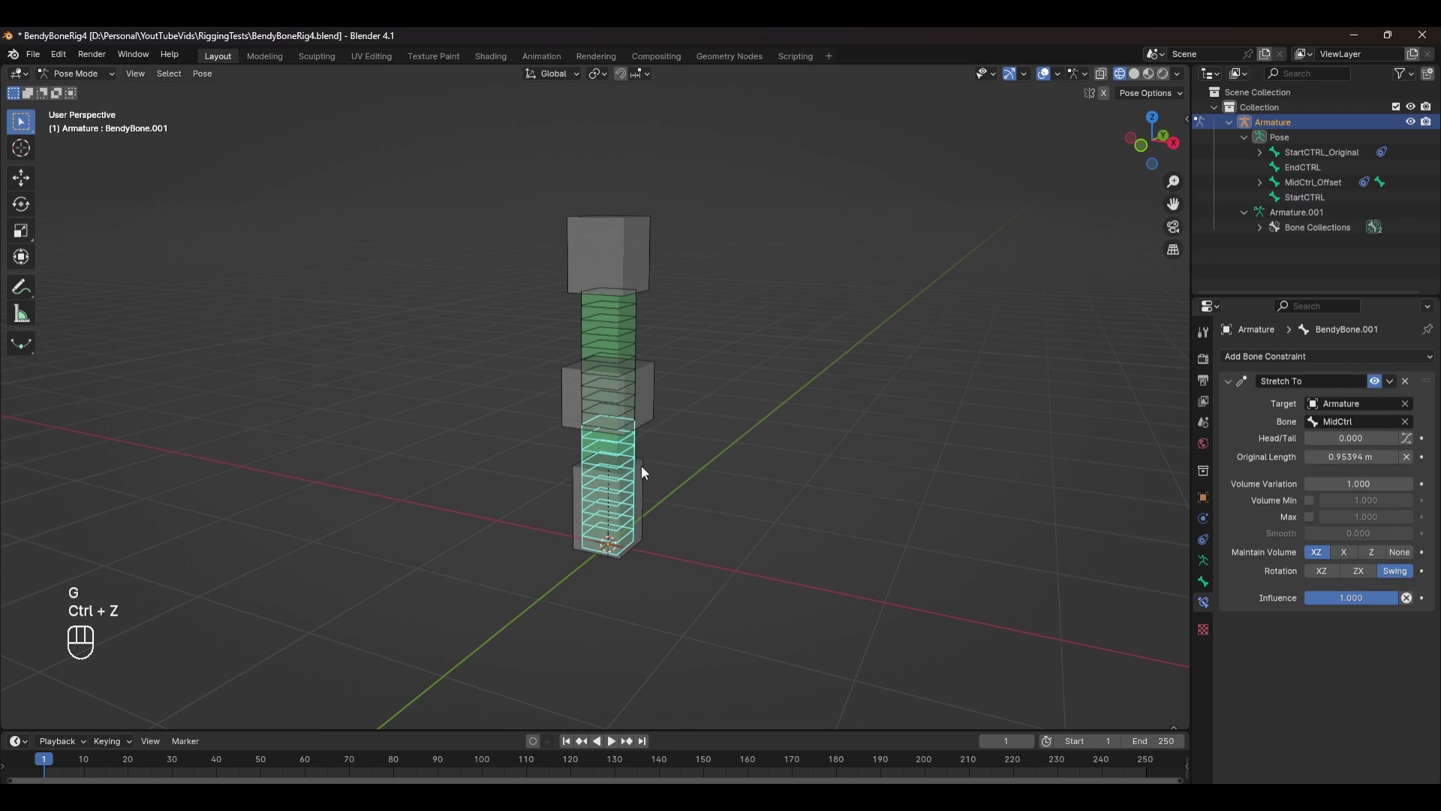
Step: Try bendy bone Scale In values of X 1.540 and Z 2.400 on BendyBone.001, and undo them
left_click(1203, 583)
scroll(1351, 593, "down", 7)
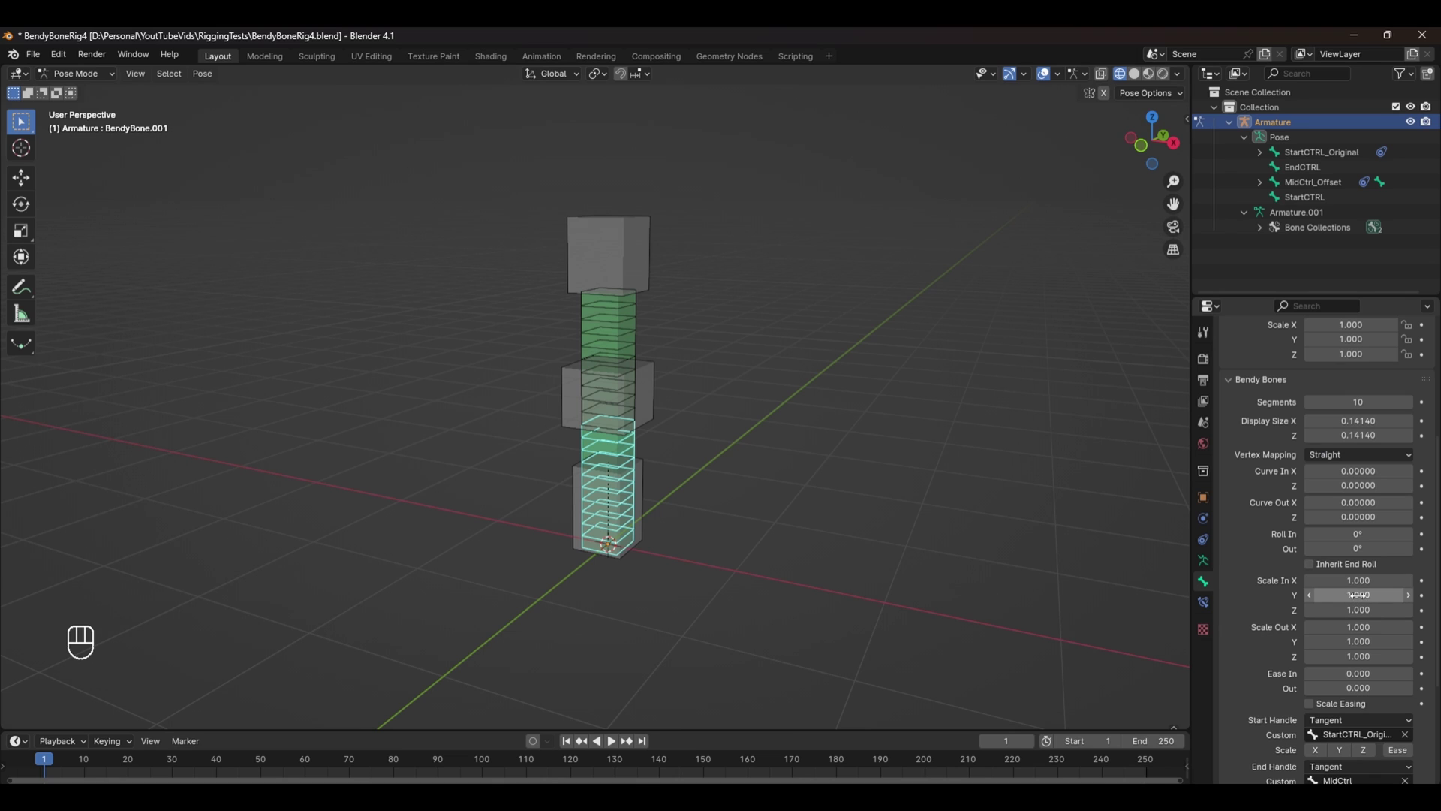
left_click_drag(1351, 580, 1419, 610)
middle_click_drag(673, 536, 678, 473)
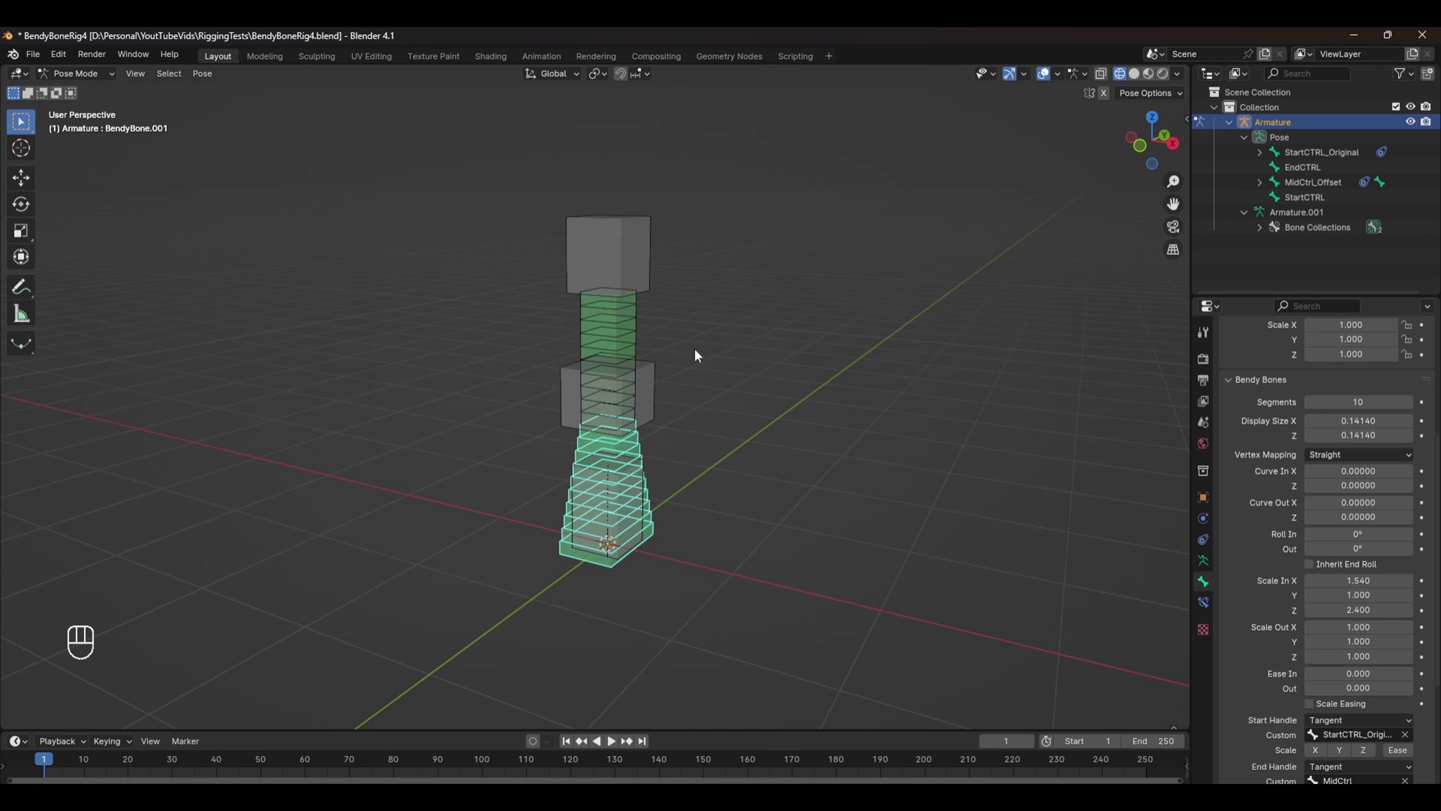
left_click_drag(1359, 580, 1342, 581)
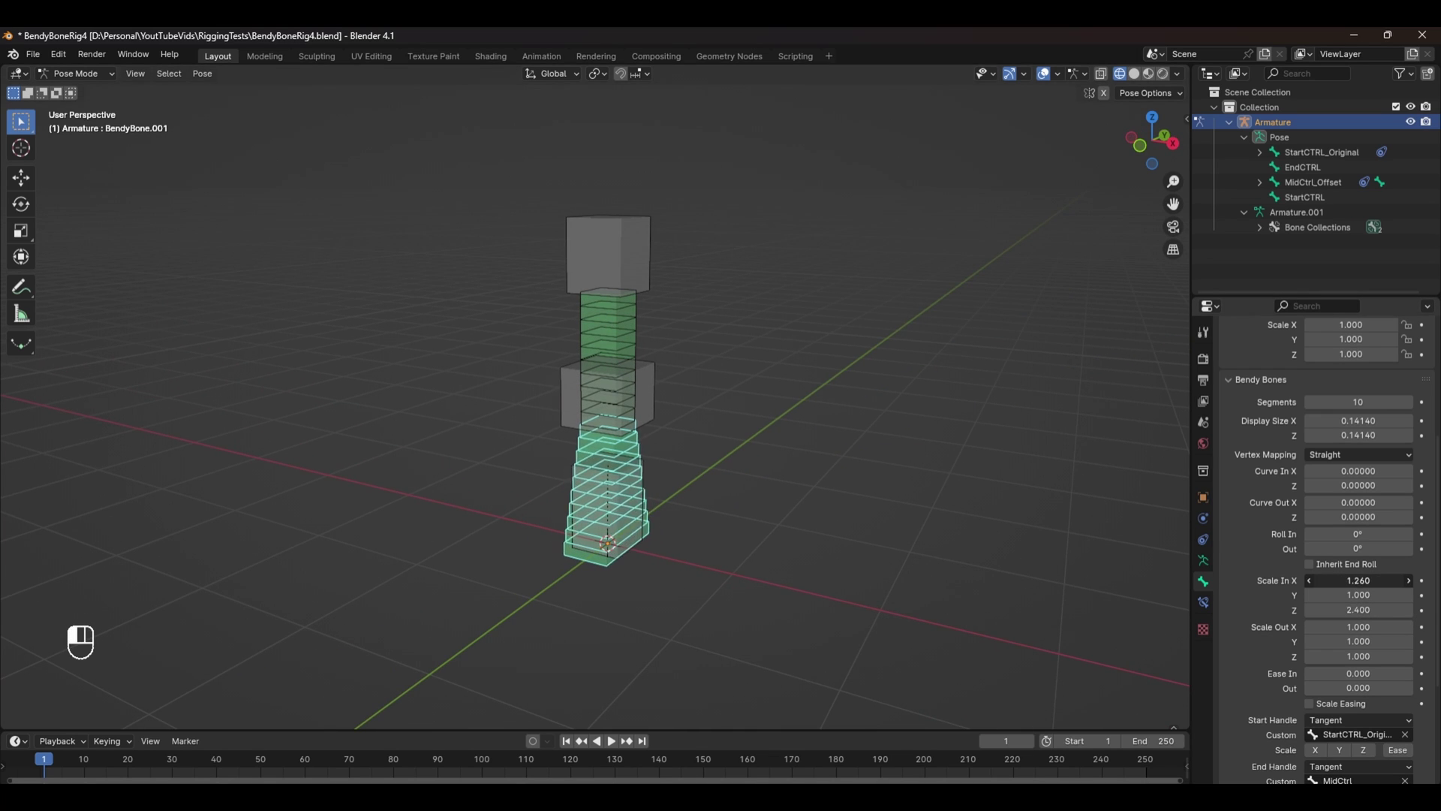
key("ctrl+z")
key("ctrl+z")
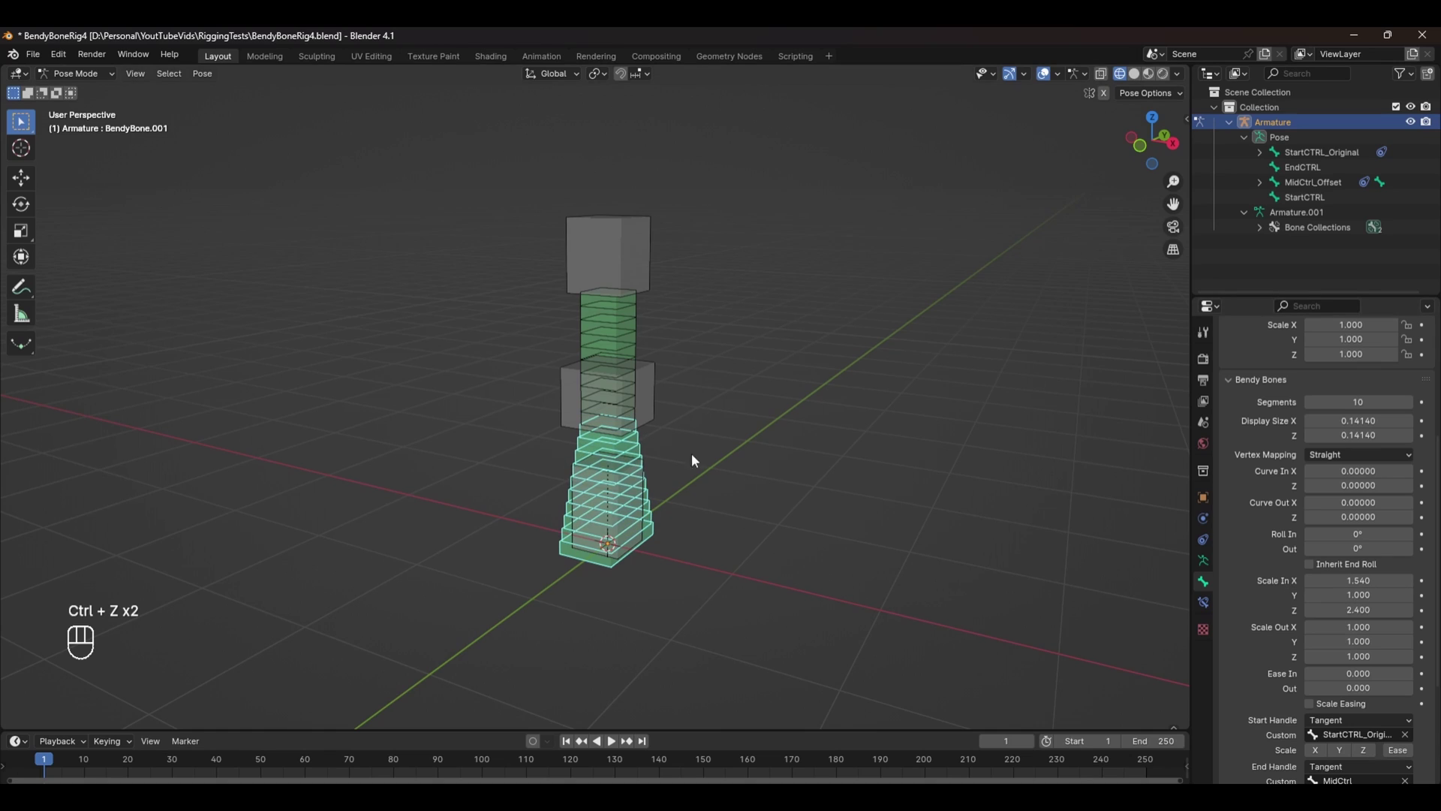
key("ctrl+z")
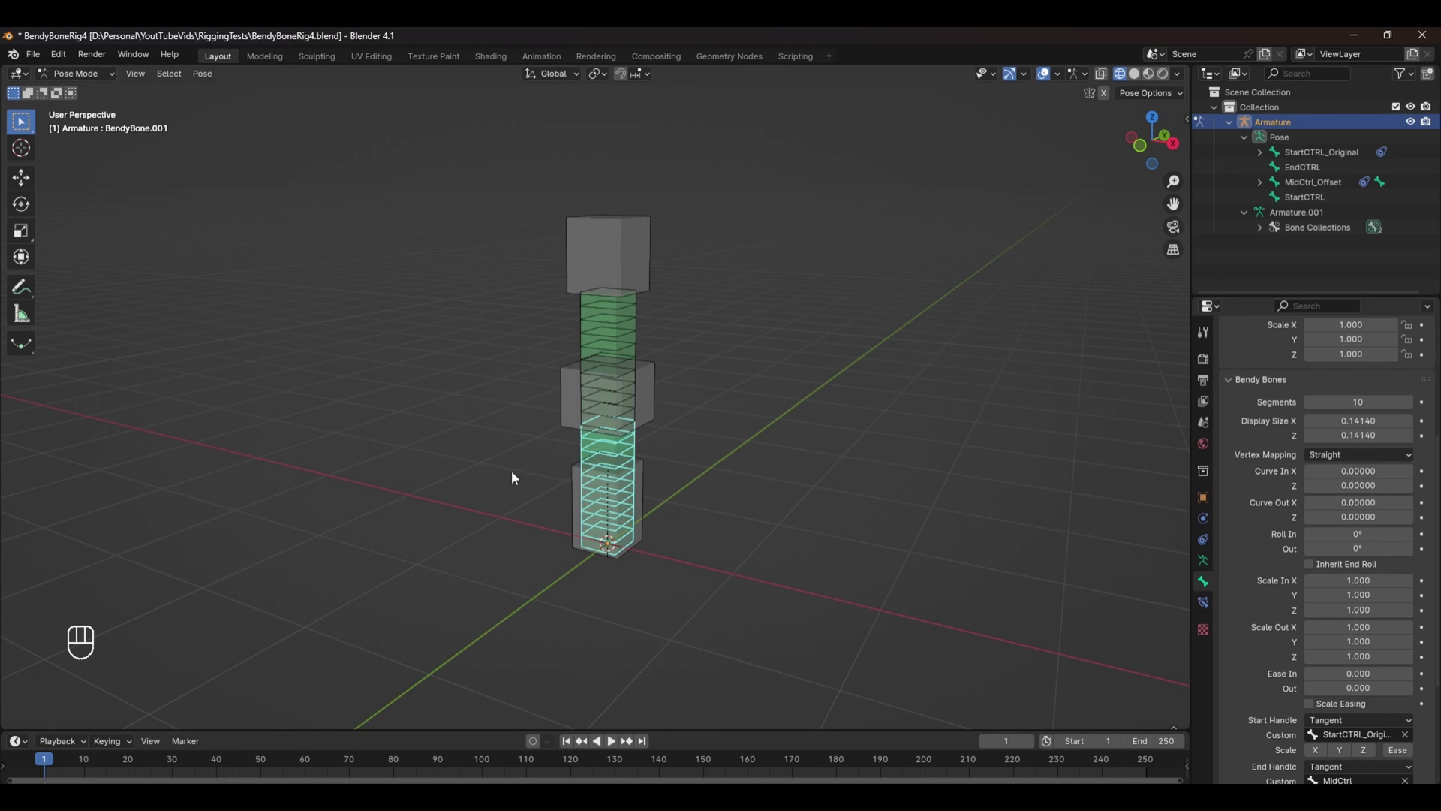
Step: Lock the Y scale on the EndCTRL, MidCtrl and StartCTRL bones together
left_click(635, 497)
key("n")
left_click(656, 400)
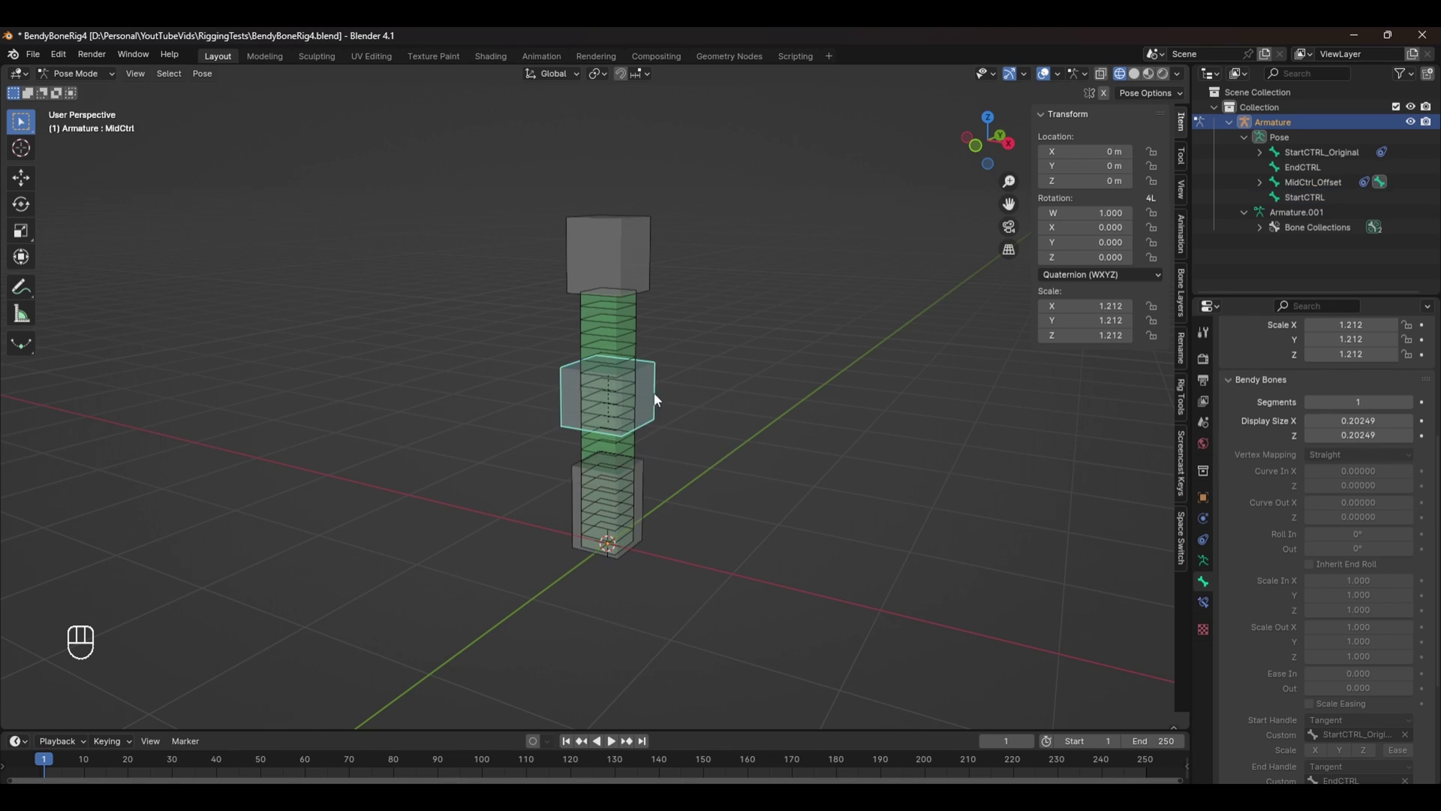
left_click(607, 403)
left_click(652, 393, "shift")
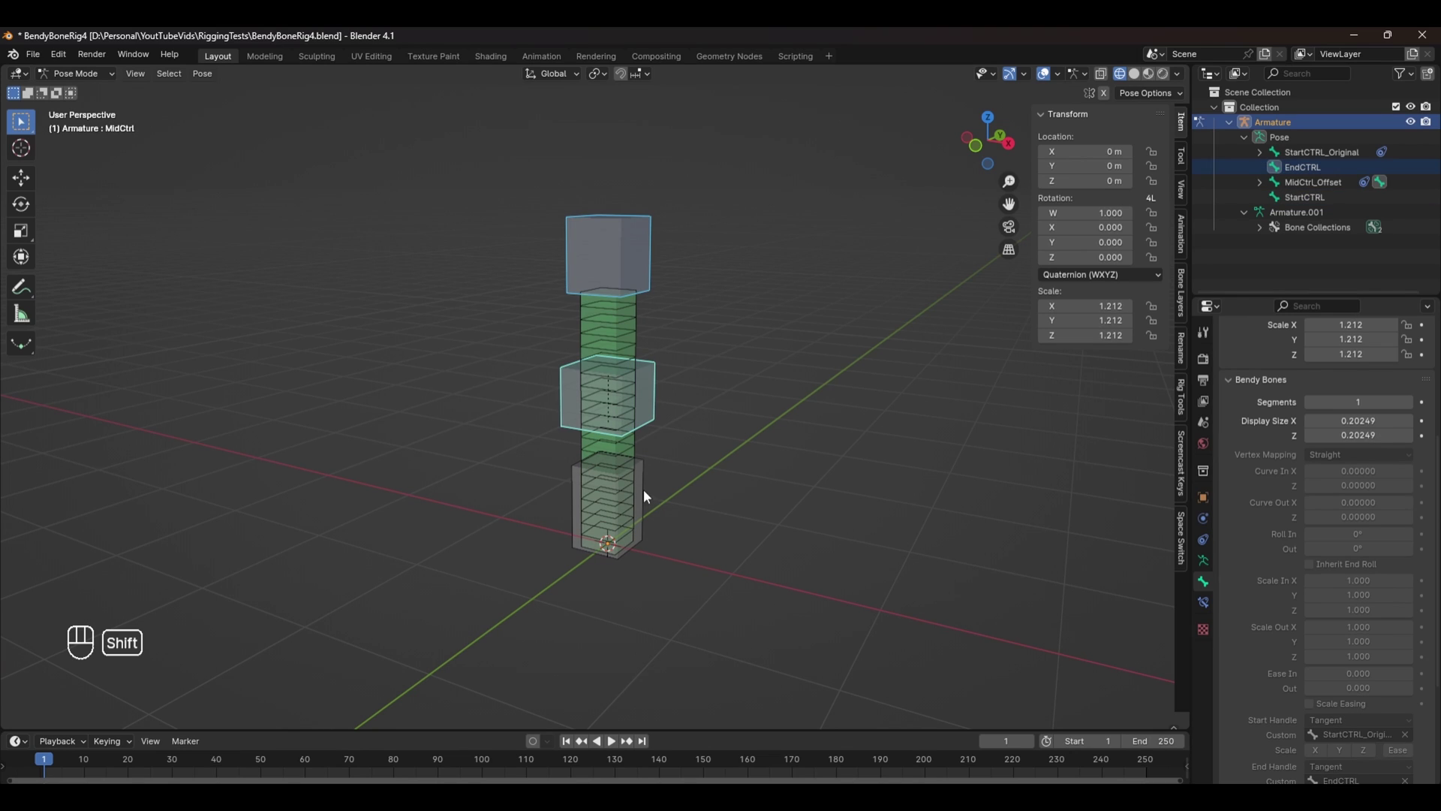
left_click(639, 489, "shift")
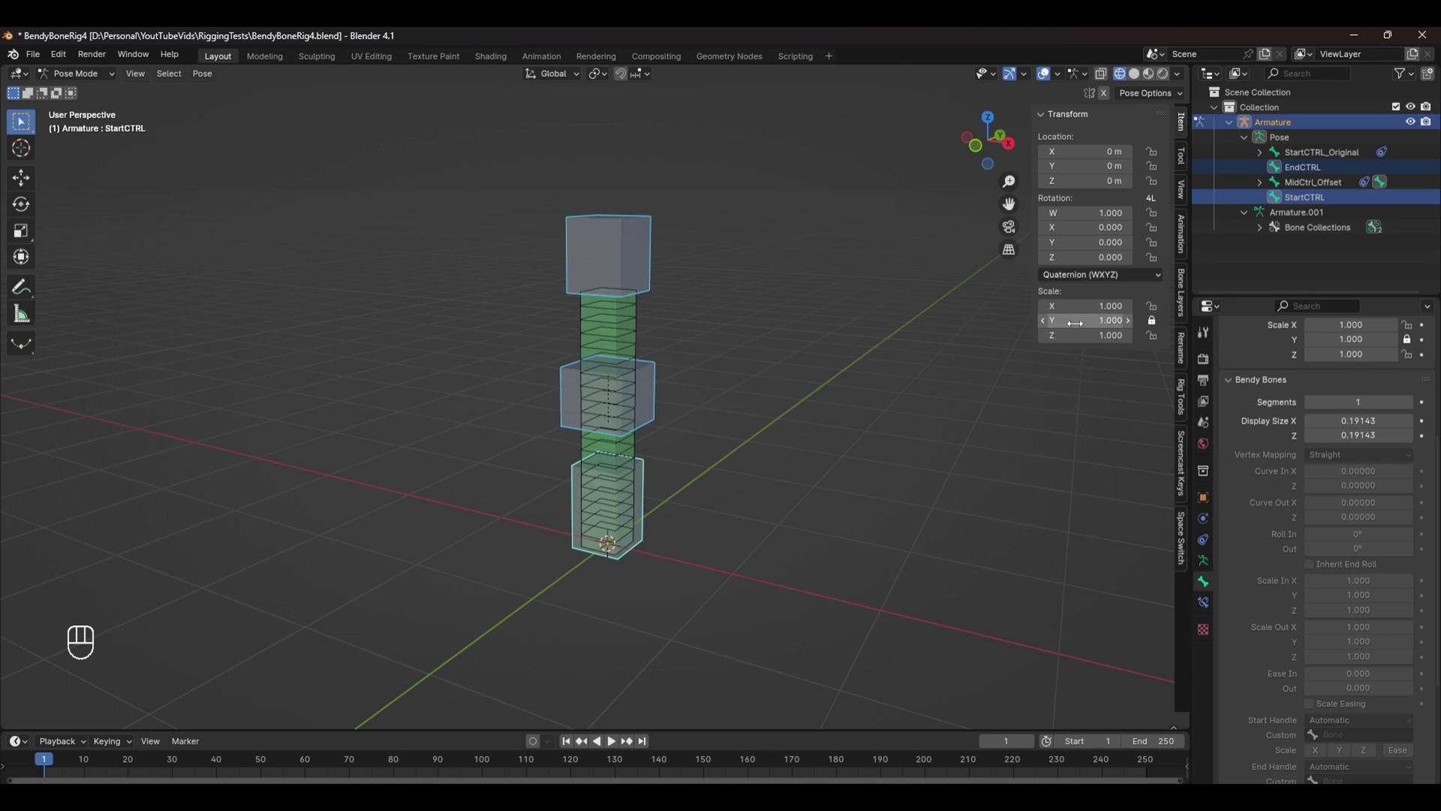
Step: Check the Y scale lock on the individual controls and reset the scale of the MidCtrl bone
left_click(636, 259)
left_click(651, 391)
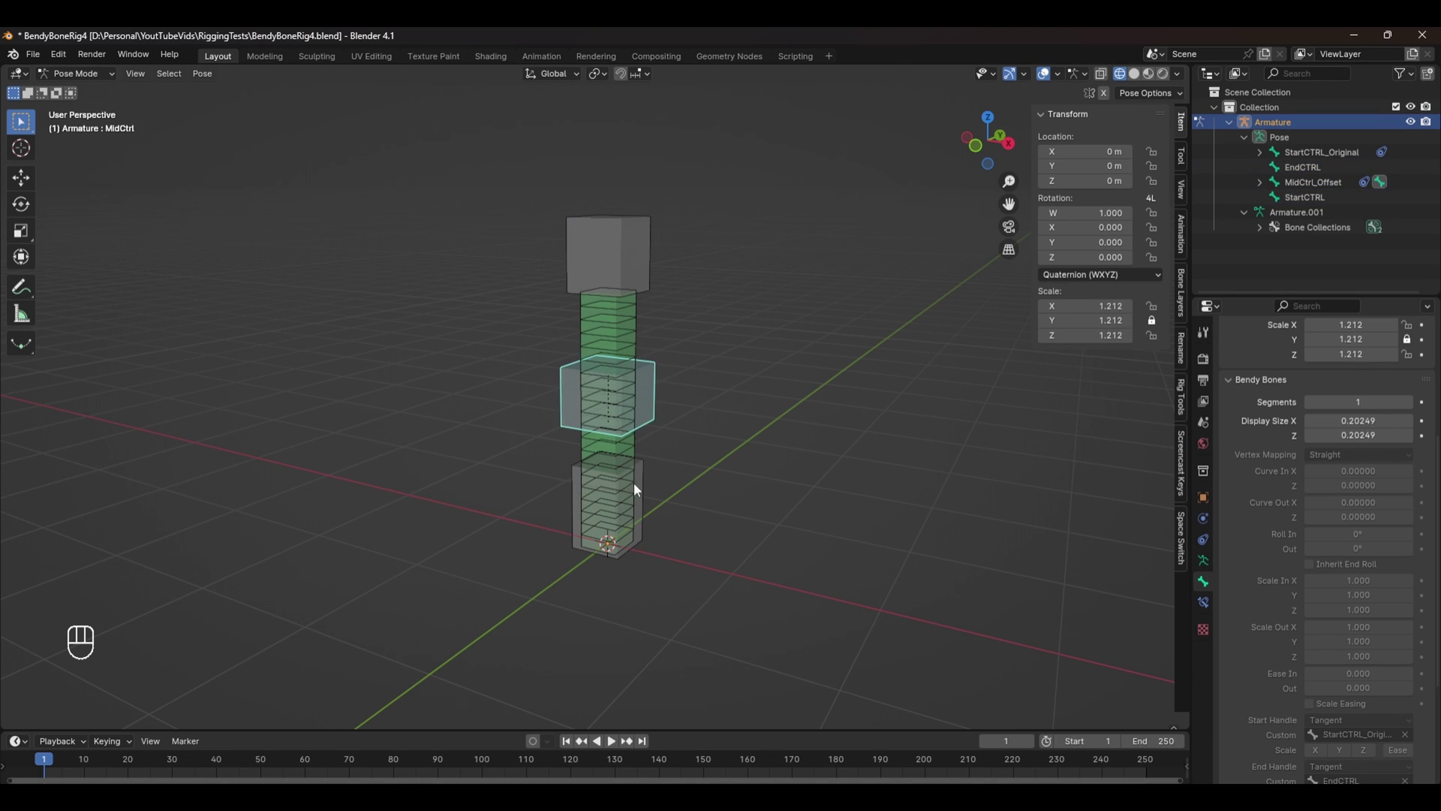
left_click(638, 484)
left_click(646, 416)
Step: Copy StartCTRL's X scale as a new driver and paste it onto the Scale In X value of BendyBone.001
left_click(605, 525)
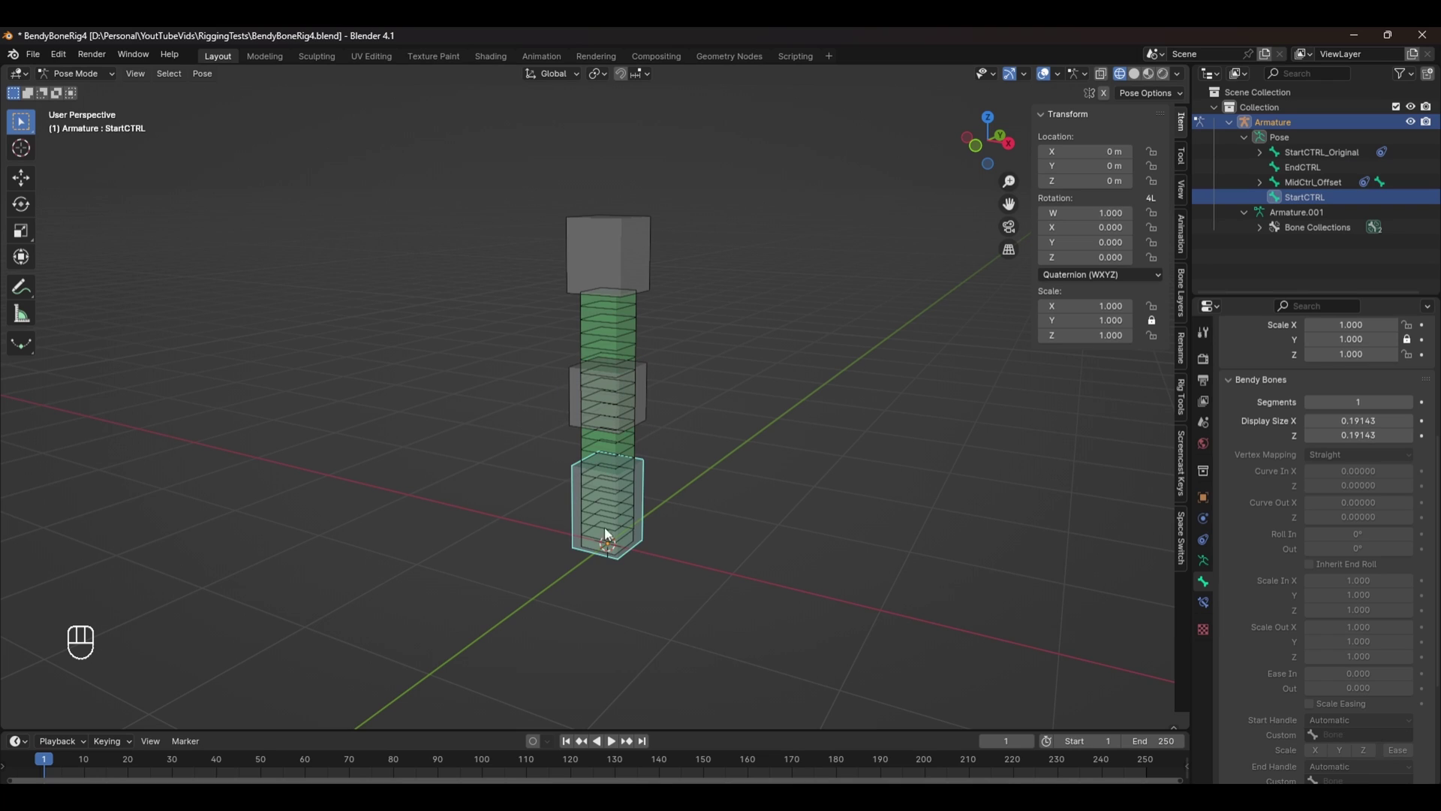
right_click(1098, 307)
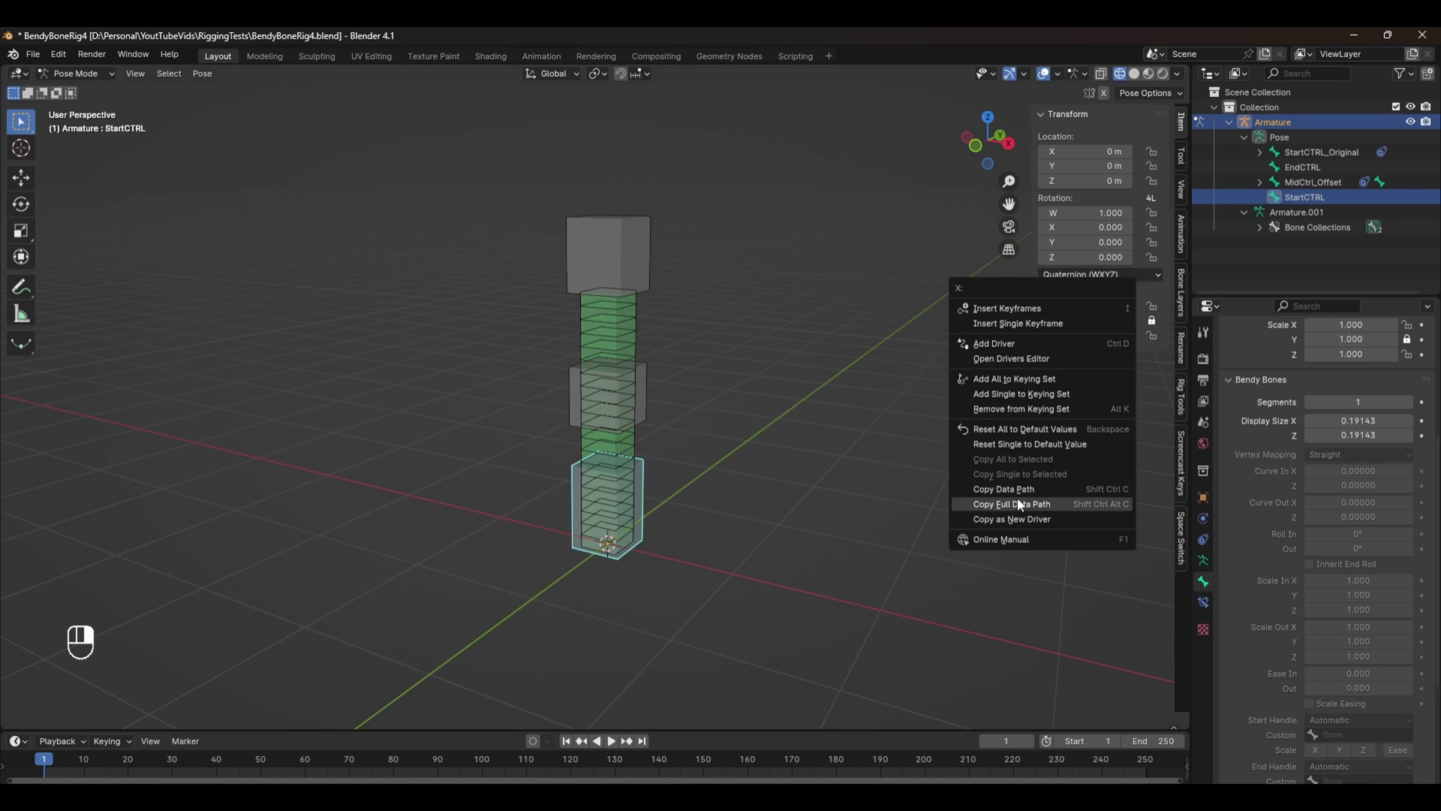
left_click(1040, 520)
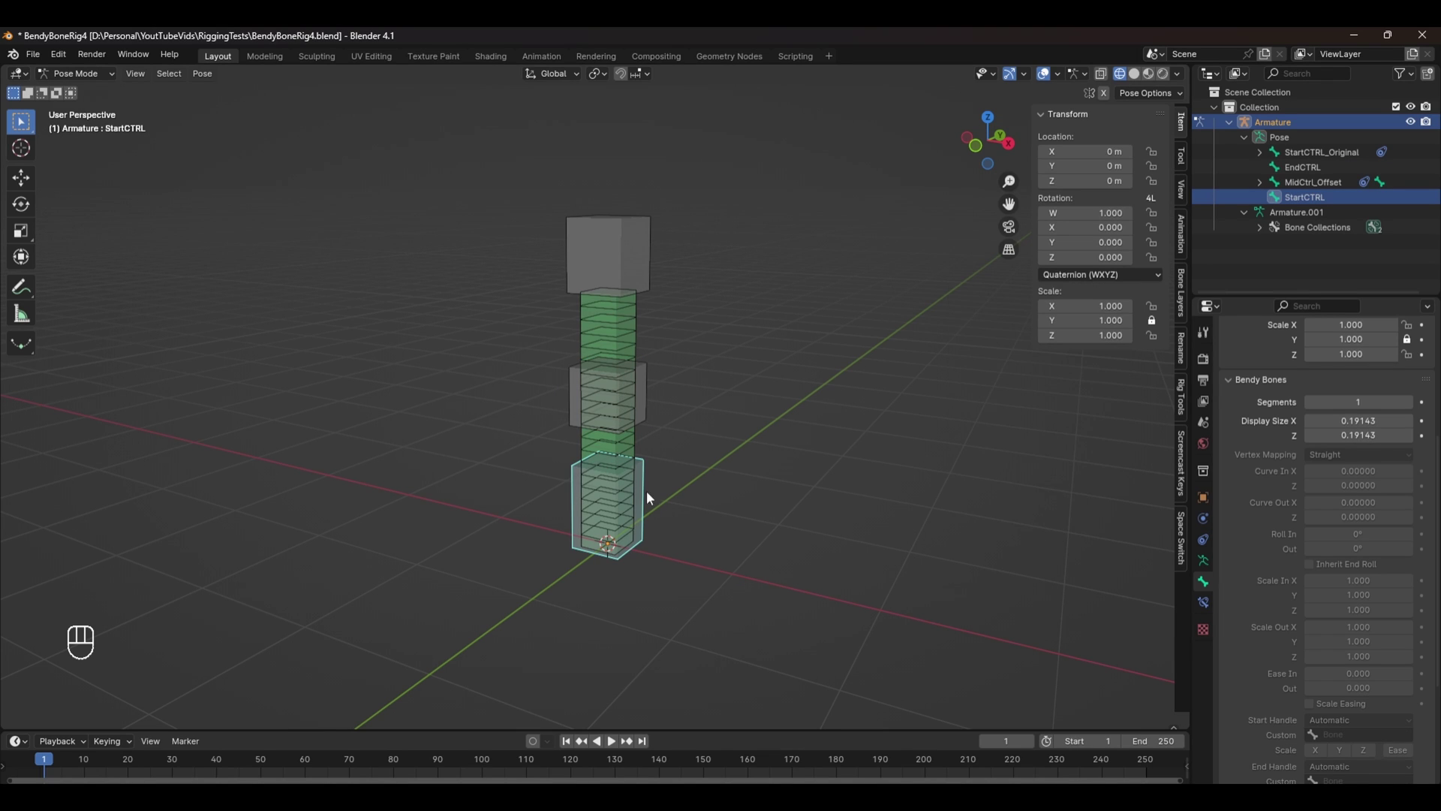
left_click(626, 490)
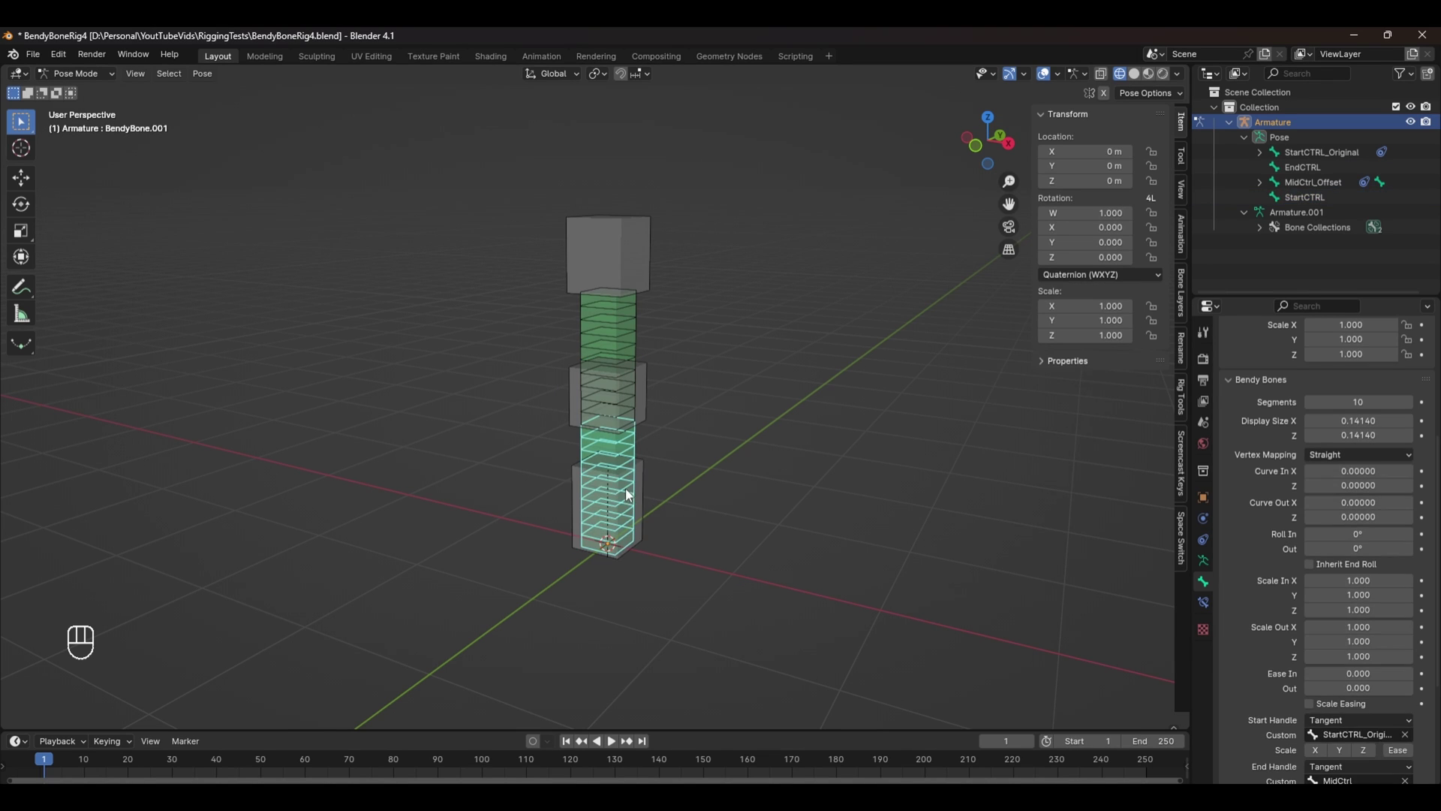
right_click(1355, 581)
left_click(1330, 586)
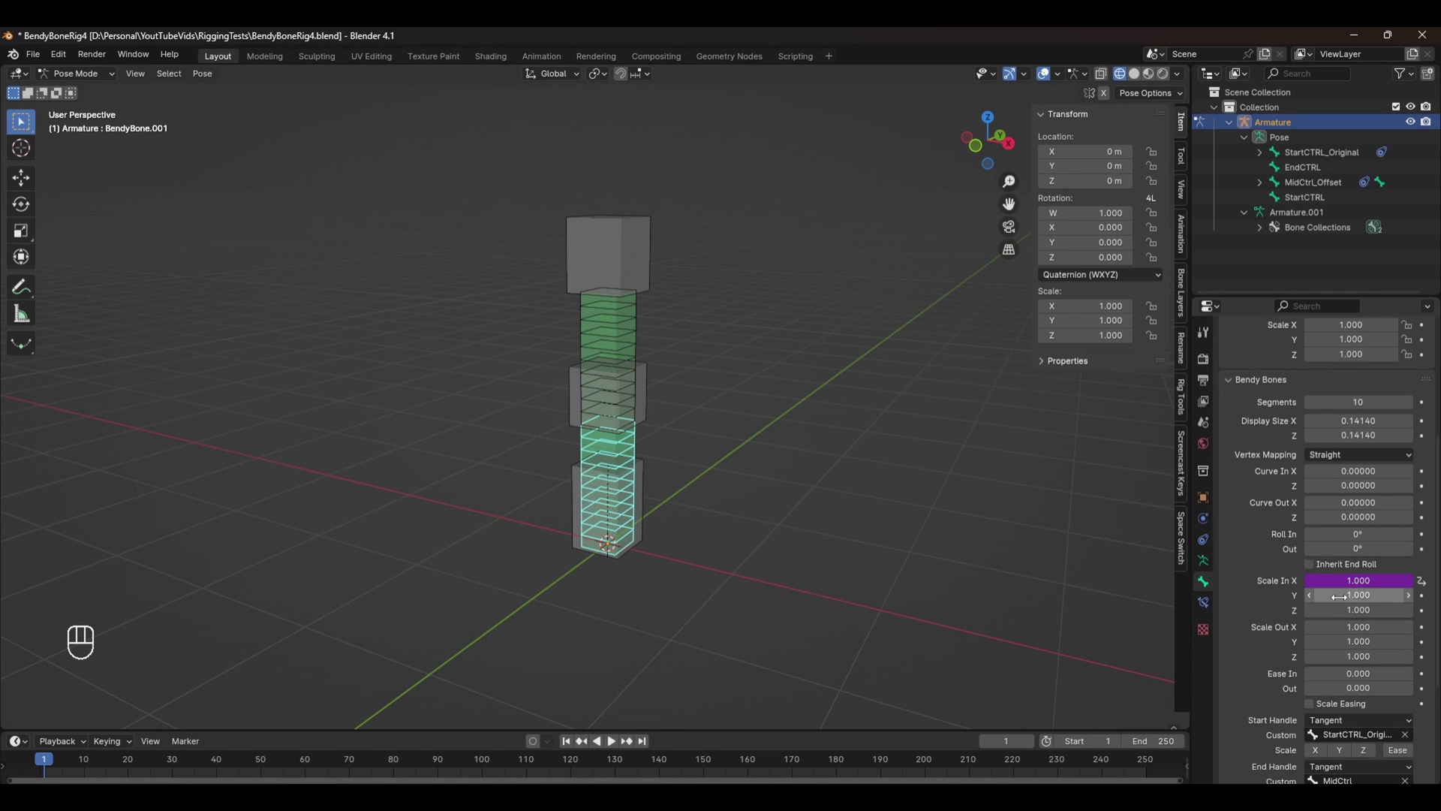
Step: Copy StartCTRL's Z scale as a new driver and paste it onto the Scale In Z value of BendyBone.001
left_click(644, 491)
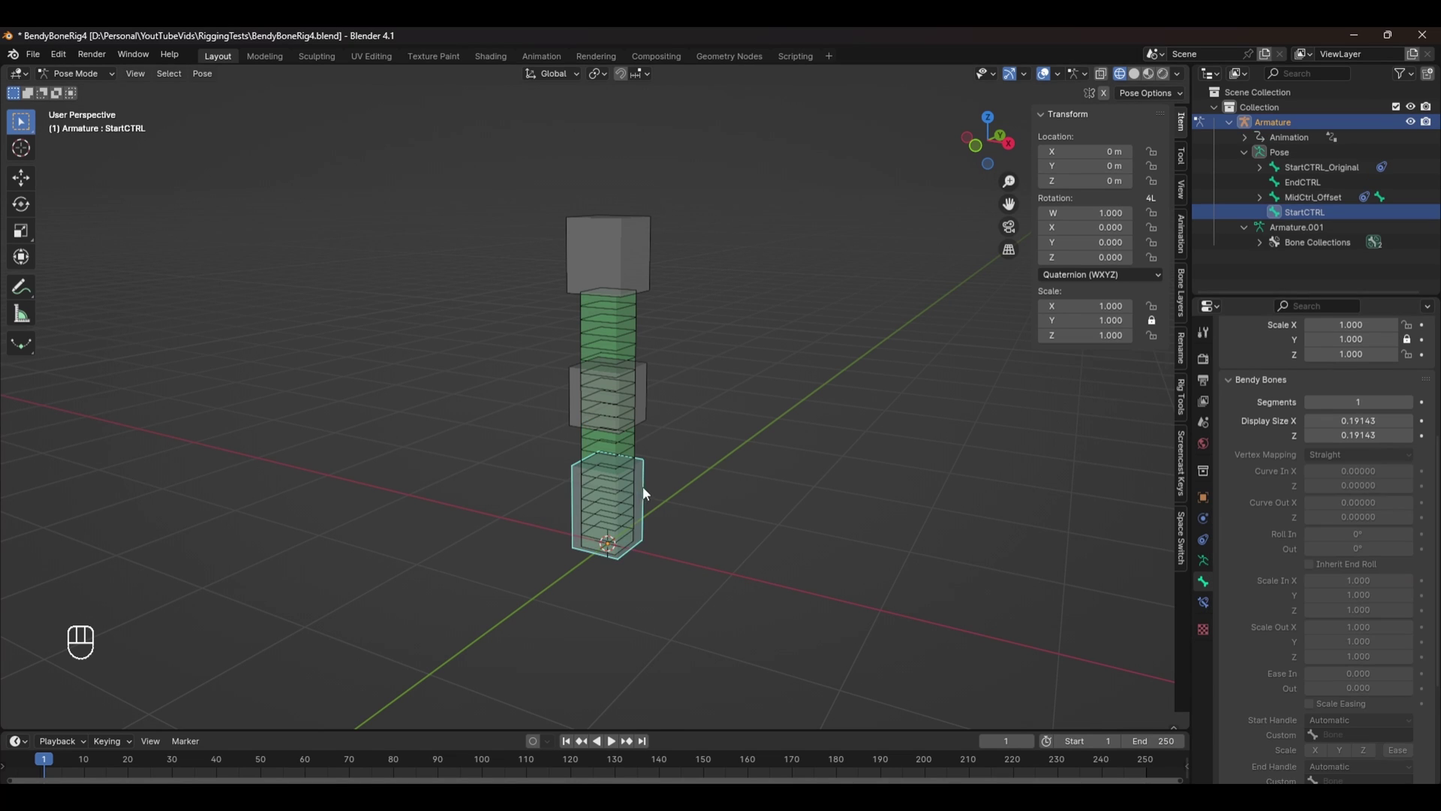
right_click(1088, 335)
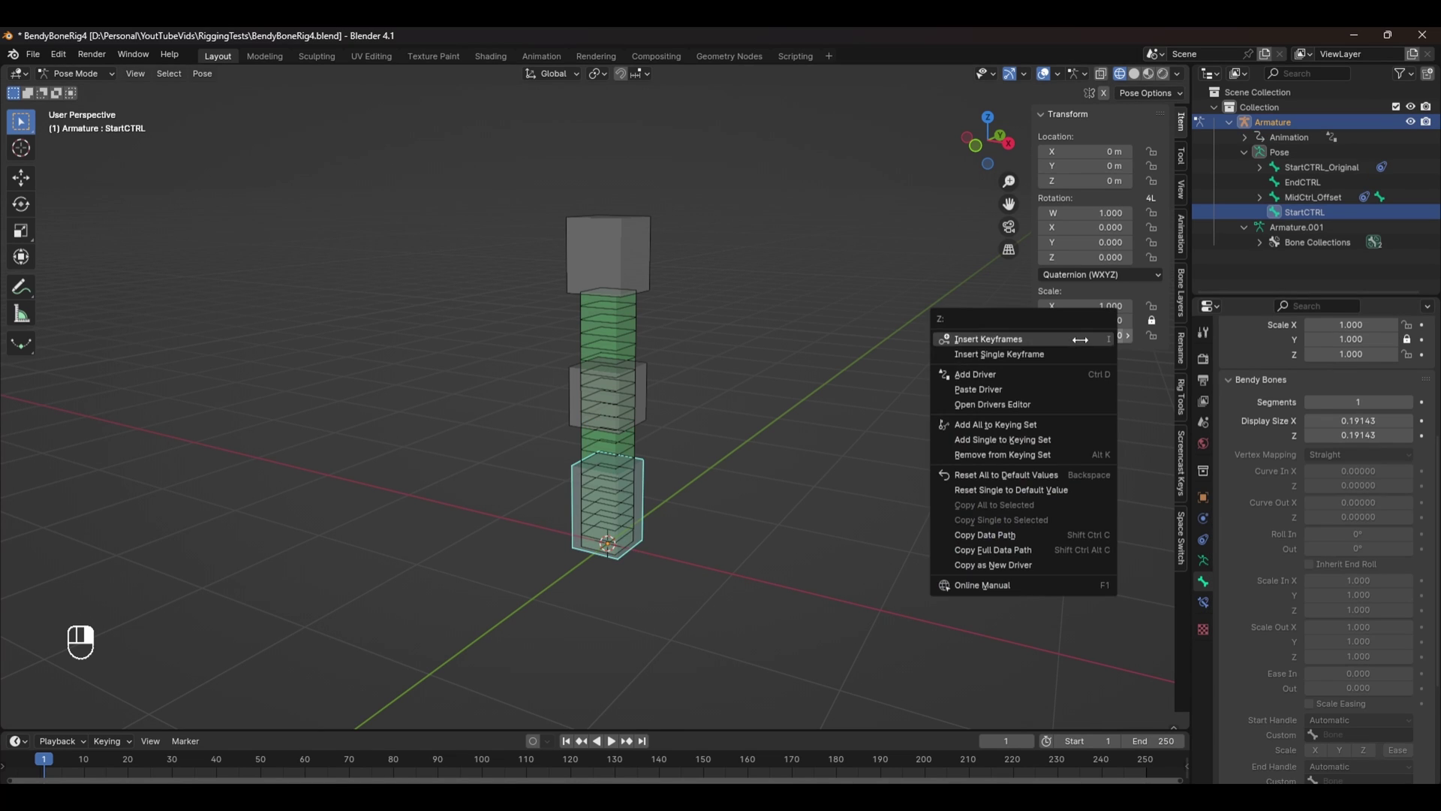
left_click(1021, 564)
left_click(632, 501)
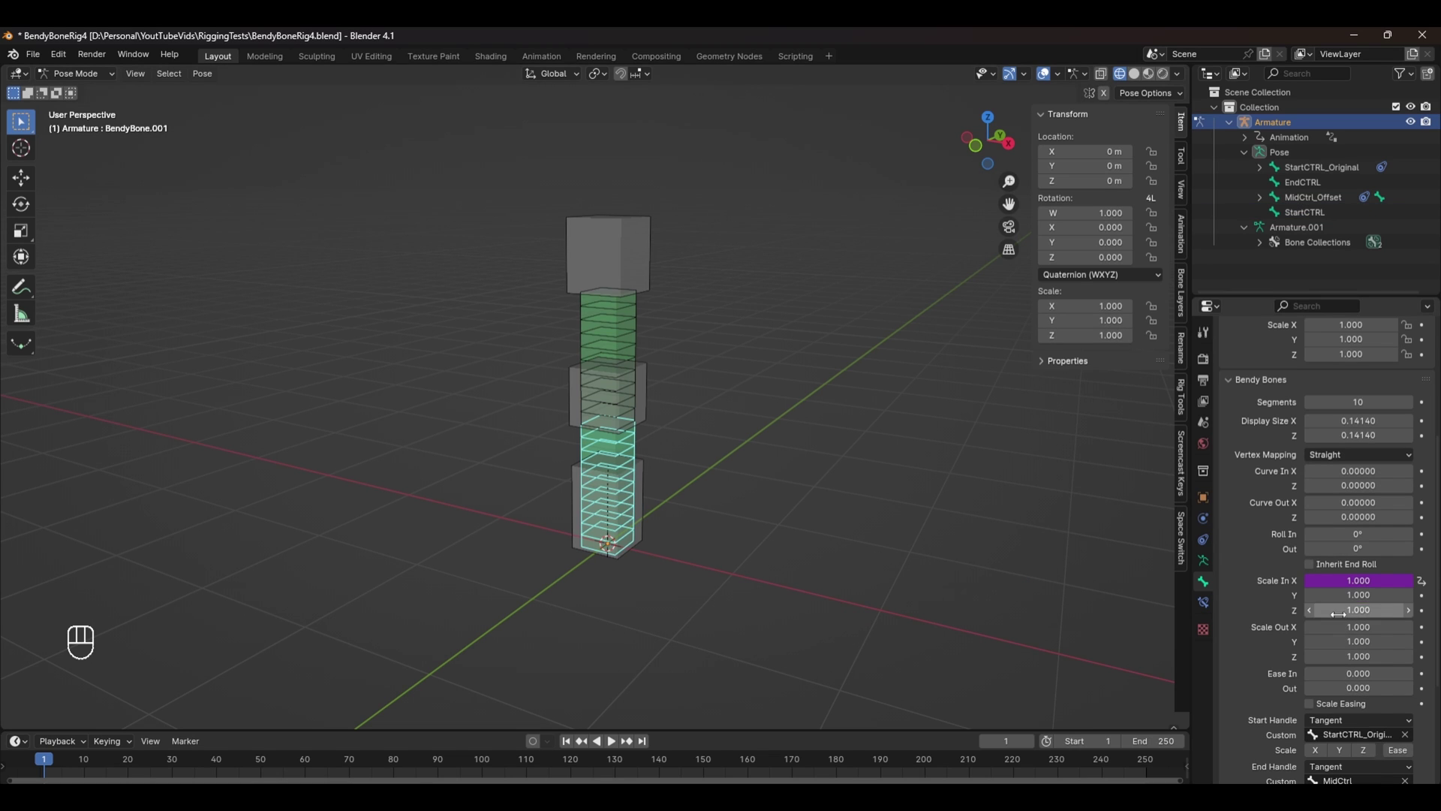
right_click(1336, 610)
left_click(1314, 586)
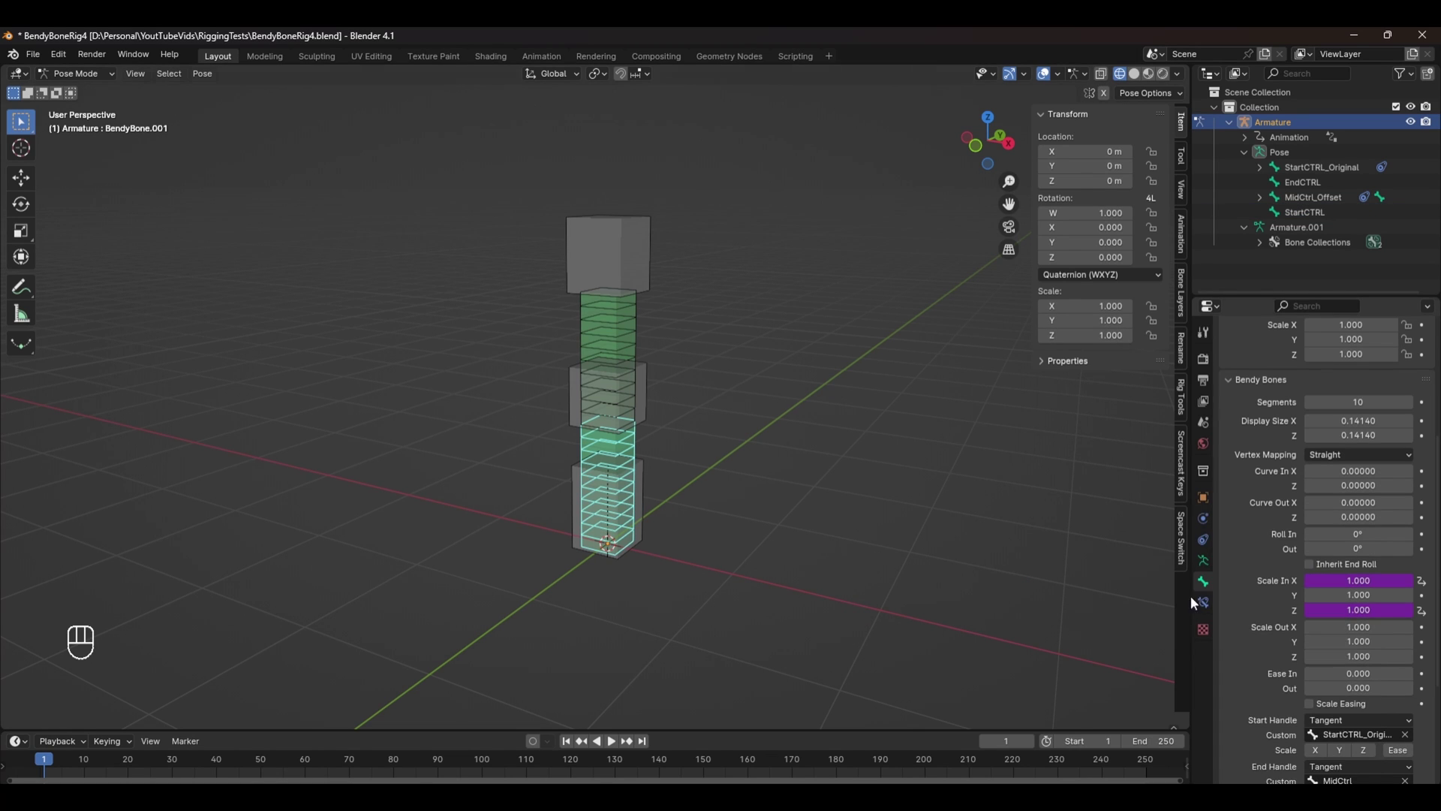
Step: Test the Scale In drivers by scaling up StartCTRL, and undo the scaling
left_click(642, 489)
key("ctrl+z")
key("s")
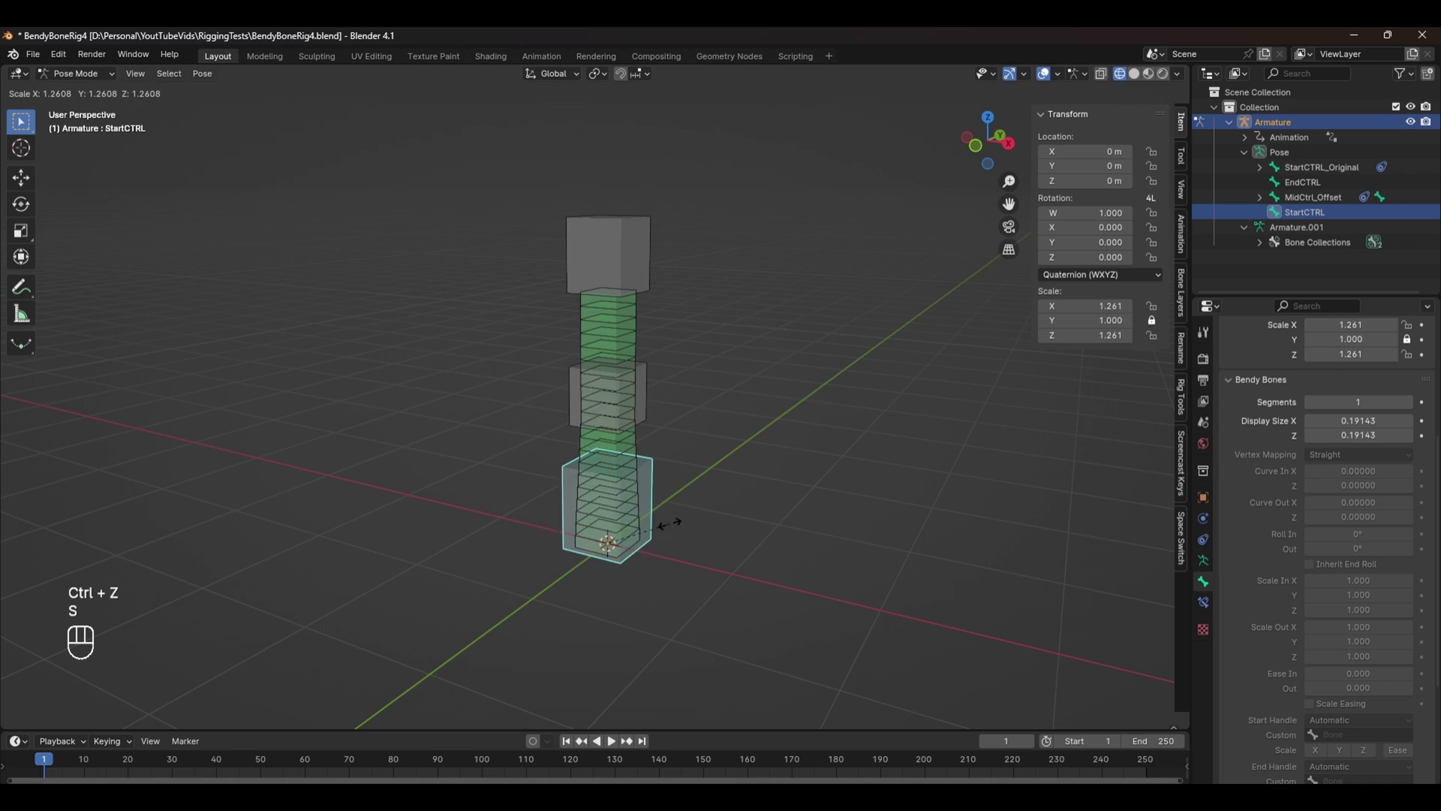
left_click(701, 538)
key("ctrl+z")
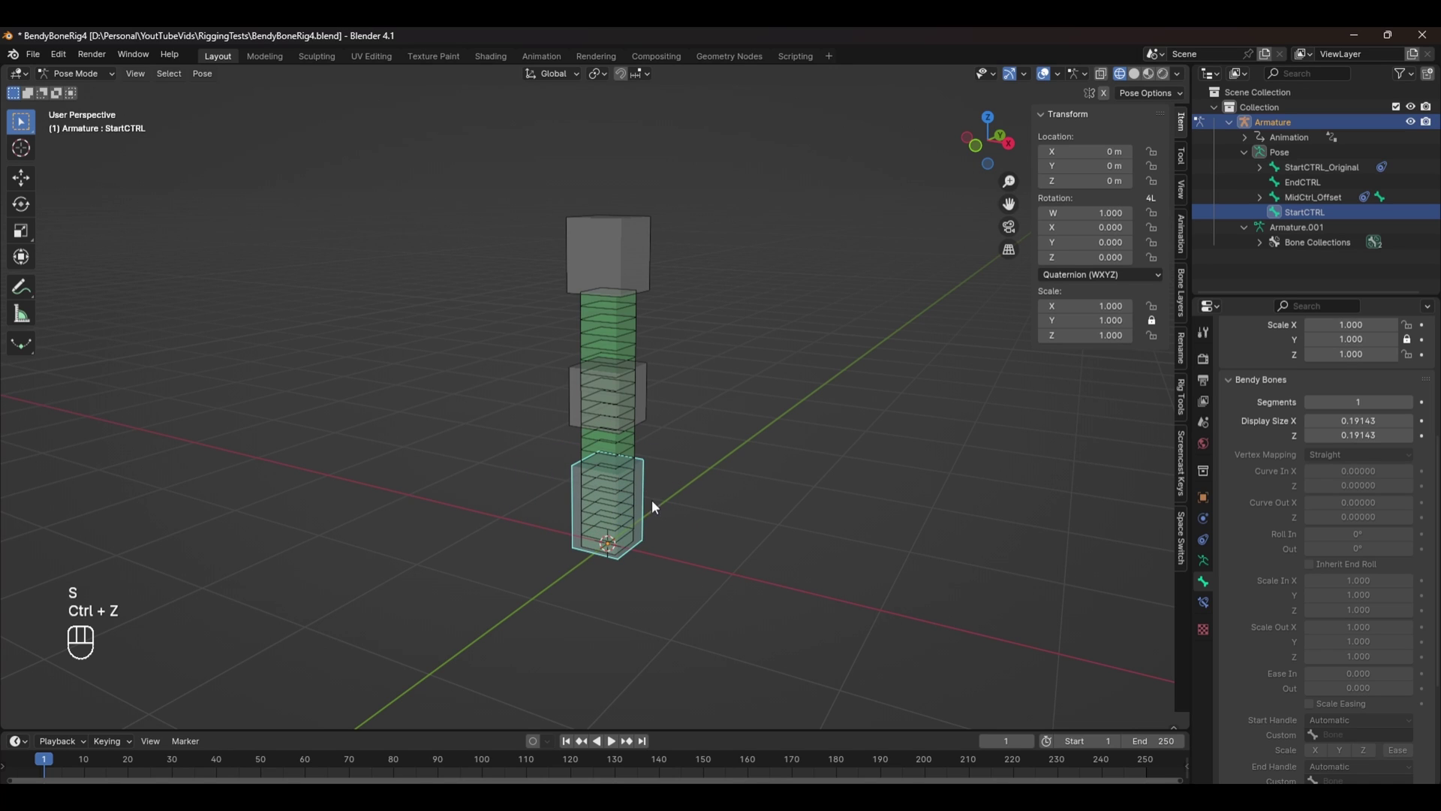
Step: Copy MidCtrl's X scale as a new driver and paste it onto the Scale Out X value of BendyBone.001
left_click(640, 421)
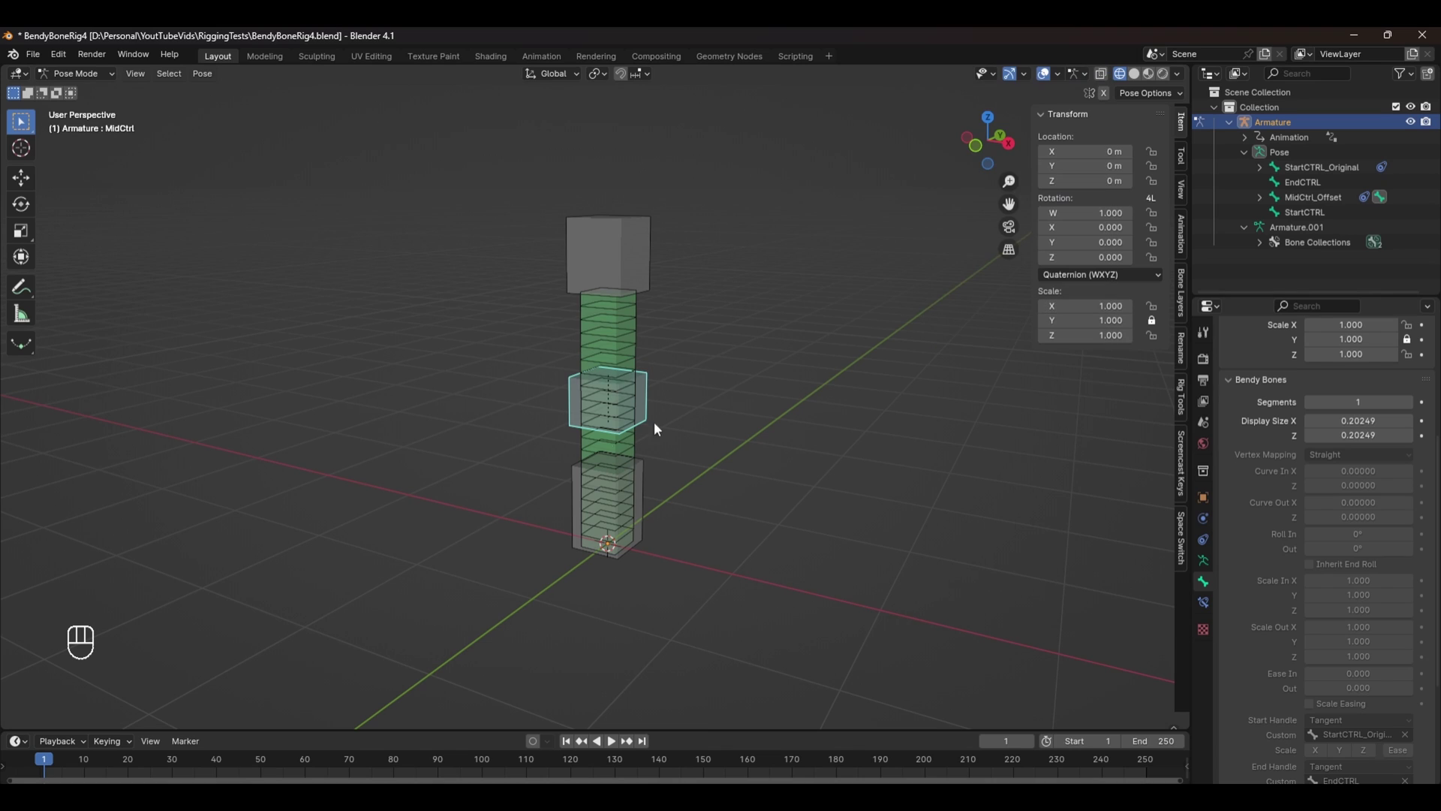
left_click(612, 443)
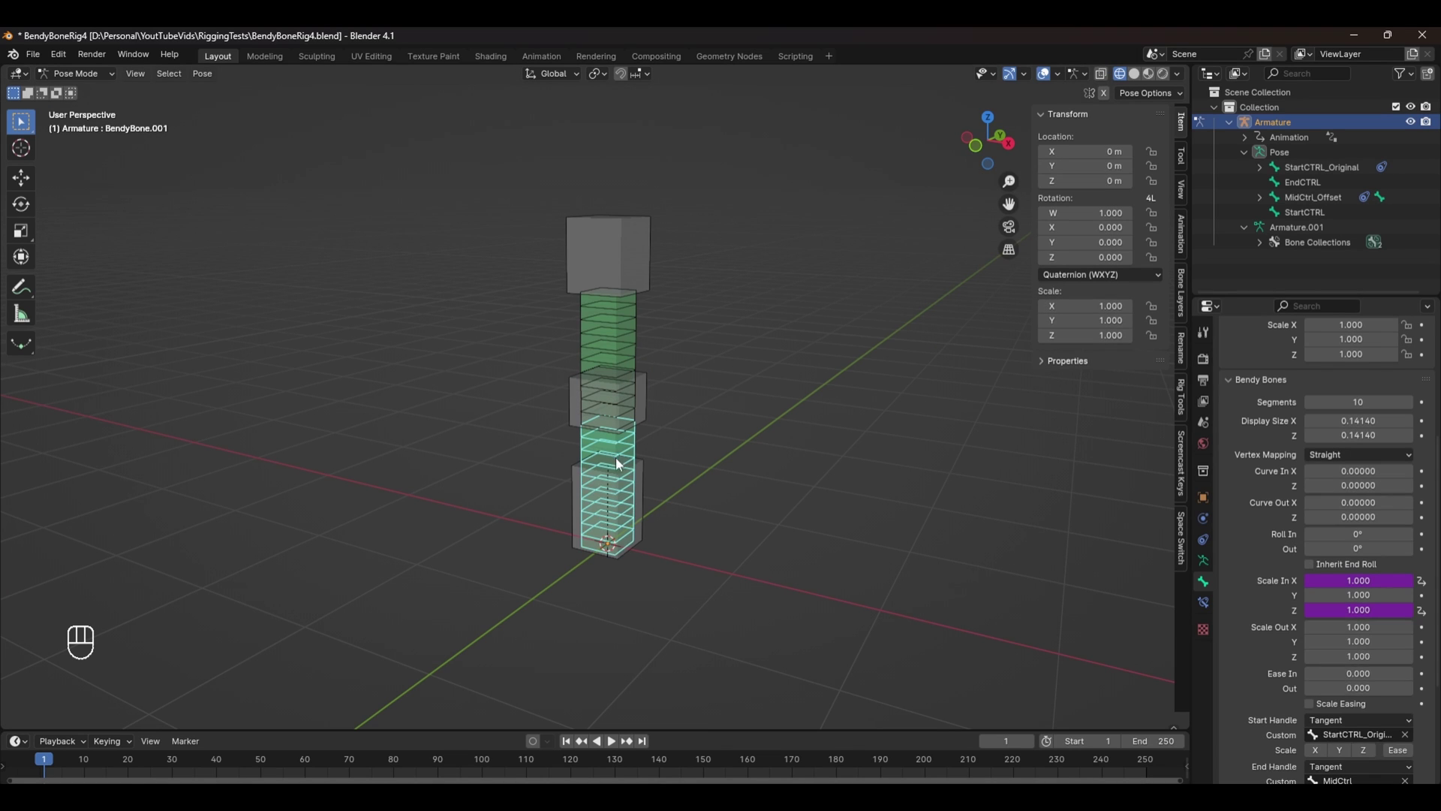
right_click(1362, 629)
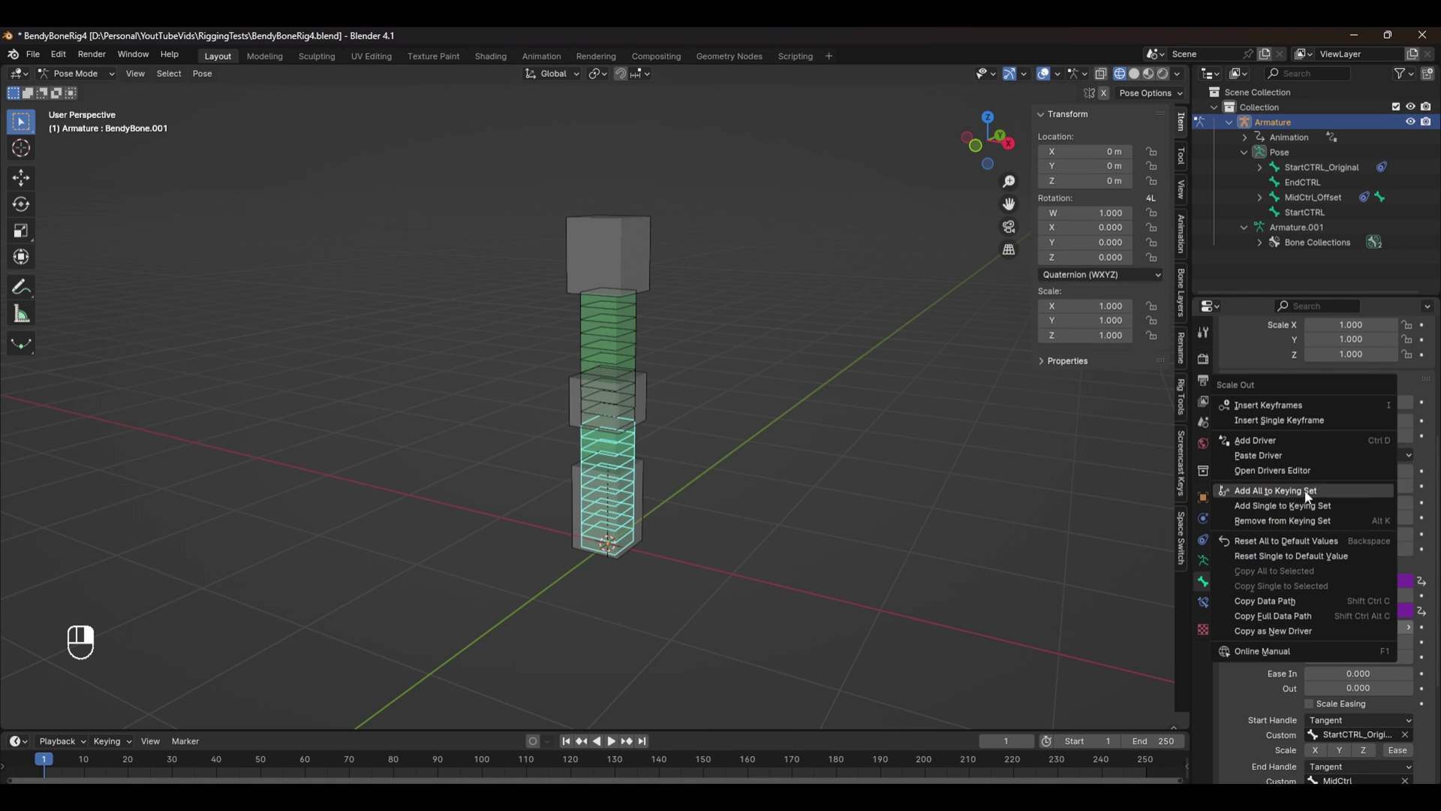
left_click(1312, 453)
Step: Copy MidCtrl's Z scale as a new driver and paste it onto the Scale Out Z value of BendyBone.001
left_click(637, 417)
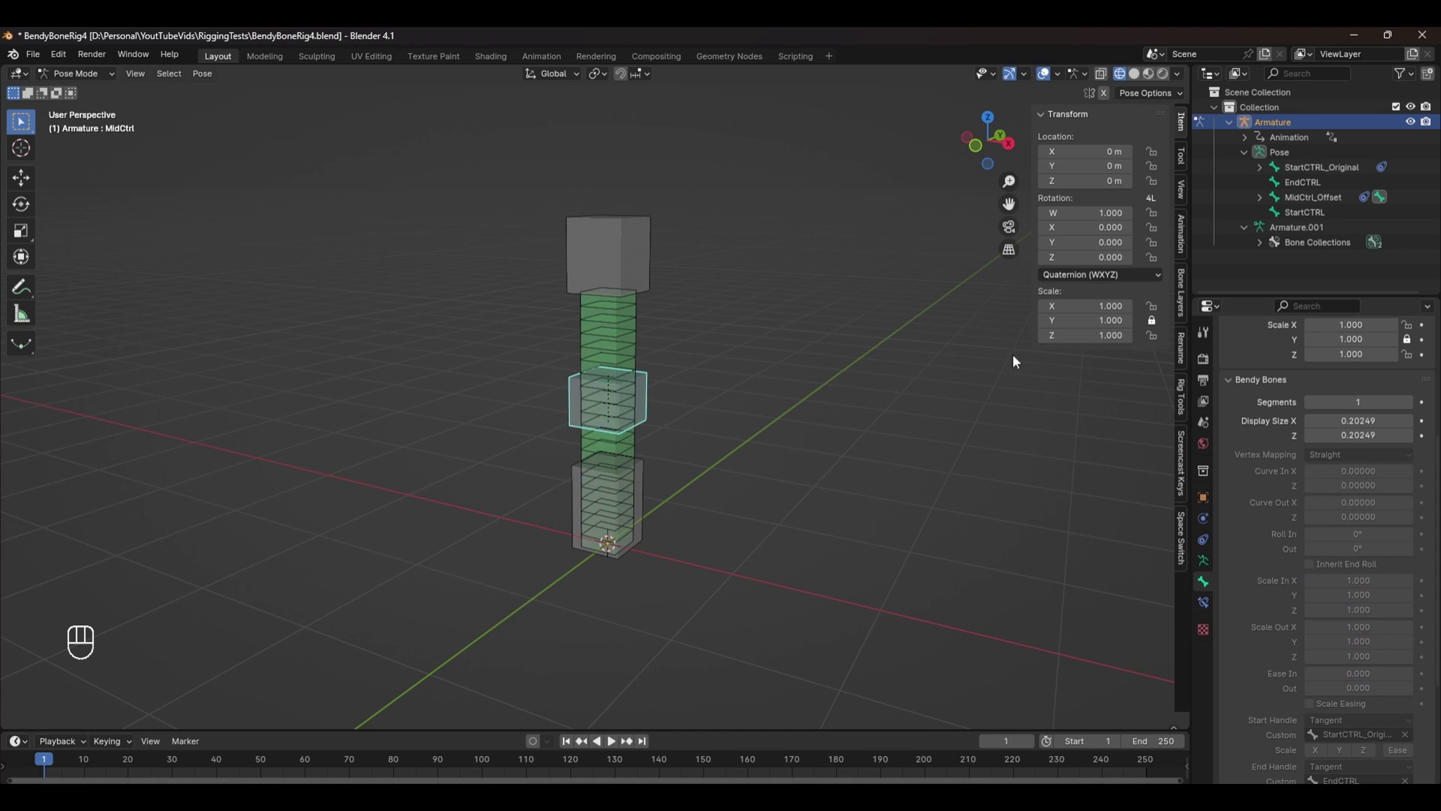
right_click(1089, 338)
mouse_move(1088, 343)
right_mouse_down()
mouse_move(1066, 303)
mouse_move(1066, 333)
right_mouse_up()
left_click(636, 461)
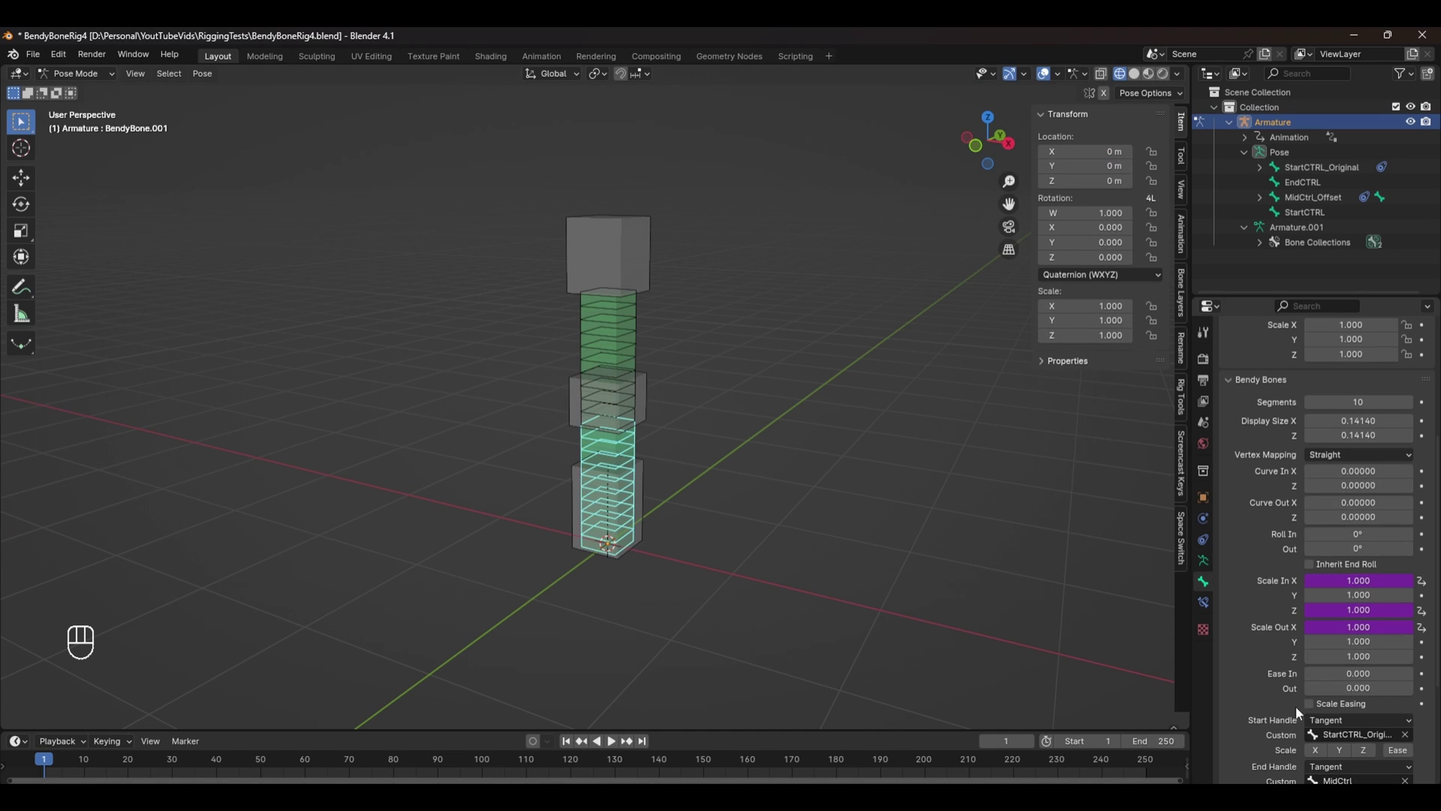
right_click(1315, 656)
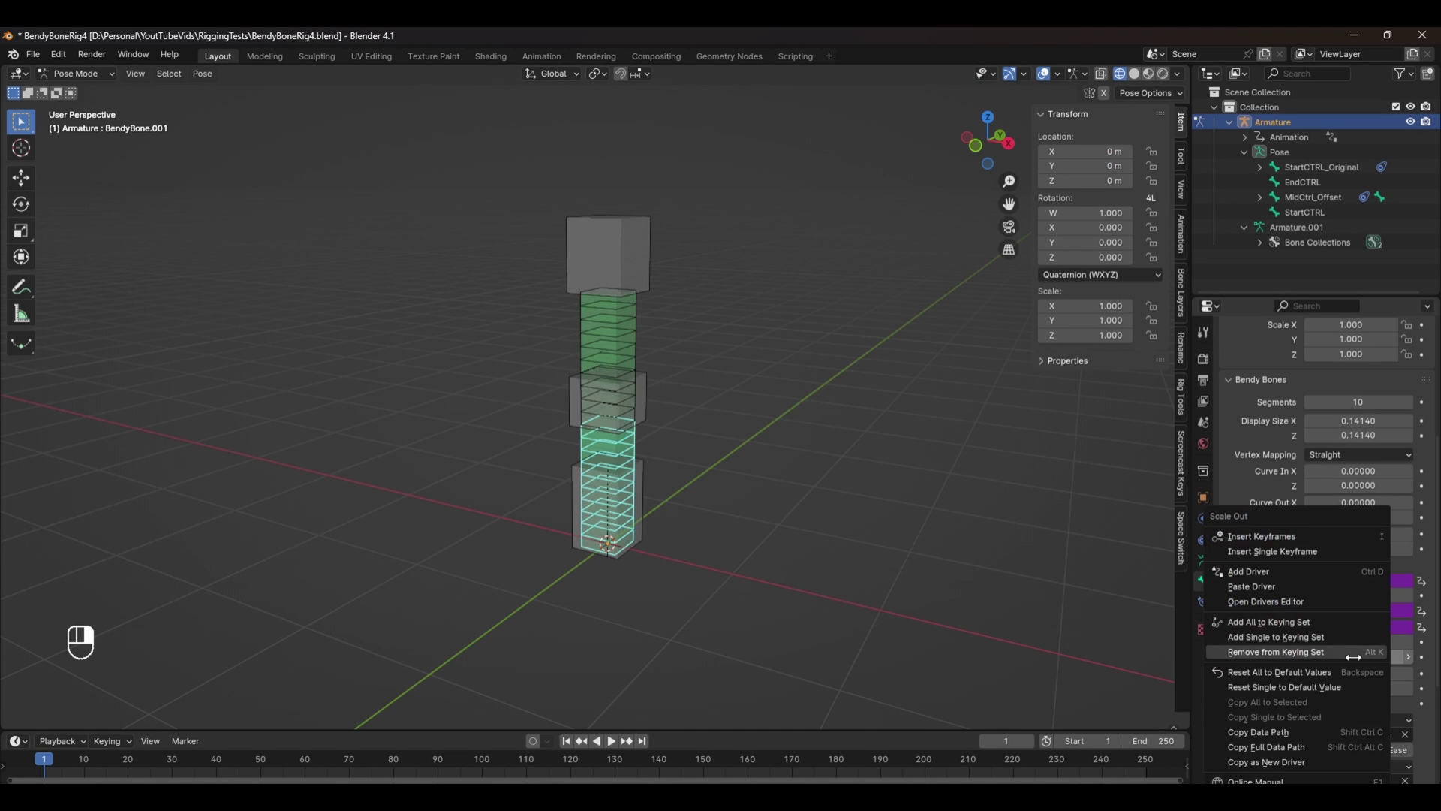
left_click(1321, 586)
Step: Test BendyBone.001's drivers by scaling MidCtrl and StartCTRL (to about 1.96) in turn, undoing each scaling
left_click(620, 401)
key("s")
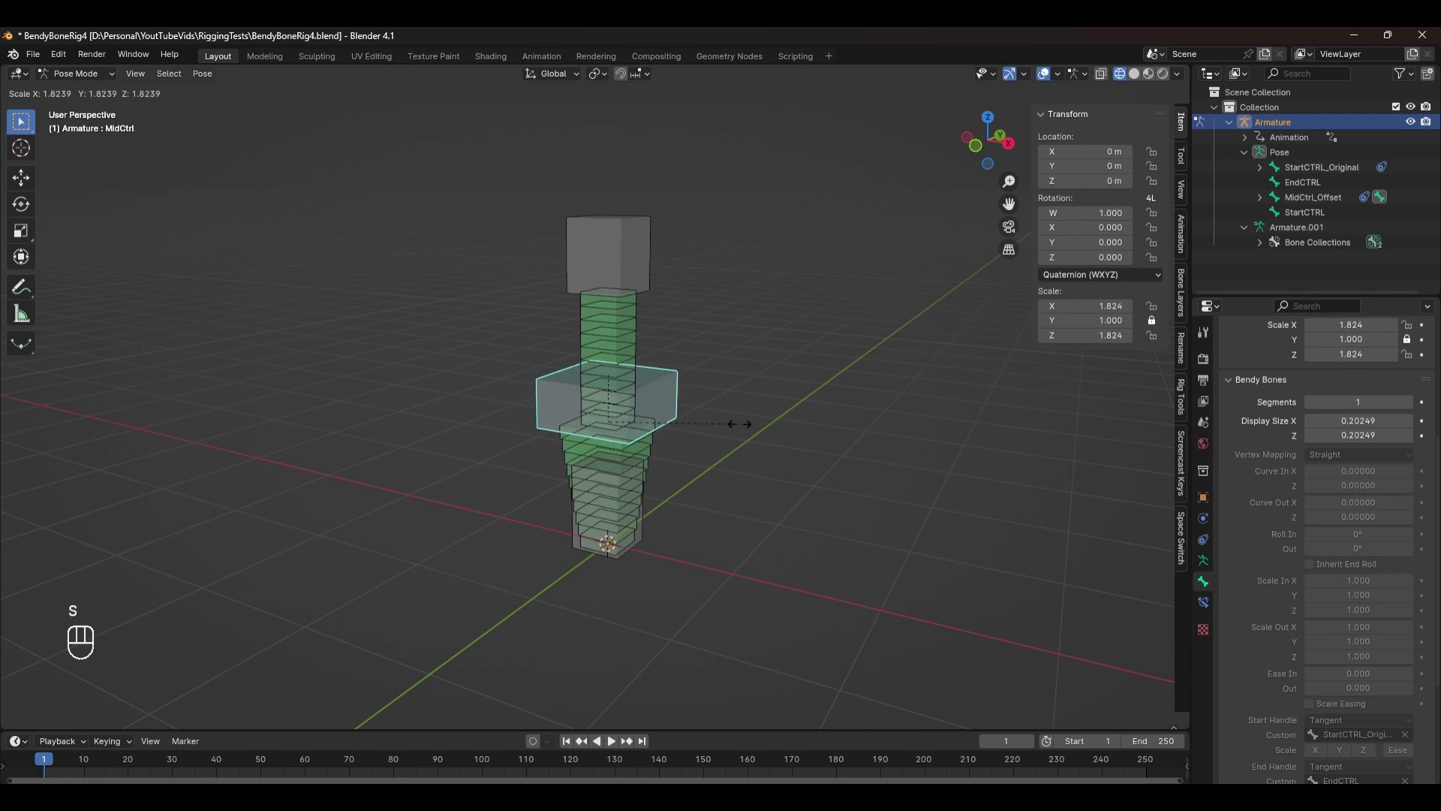
left_click(724, 429)
key("ctrl+z")
left_click(639, 501)
key("s")
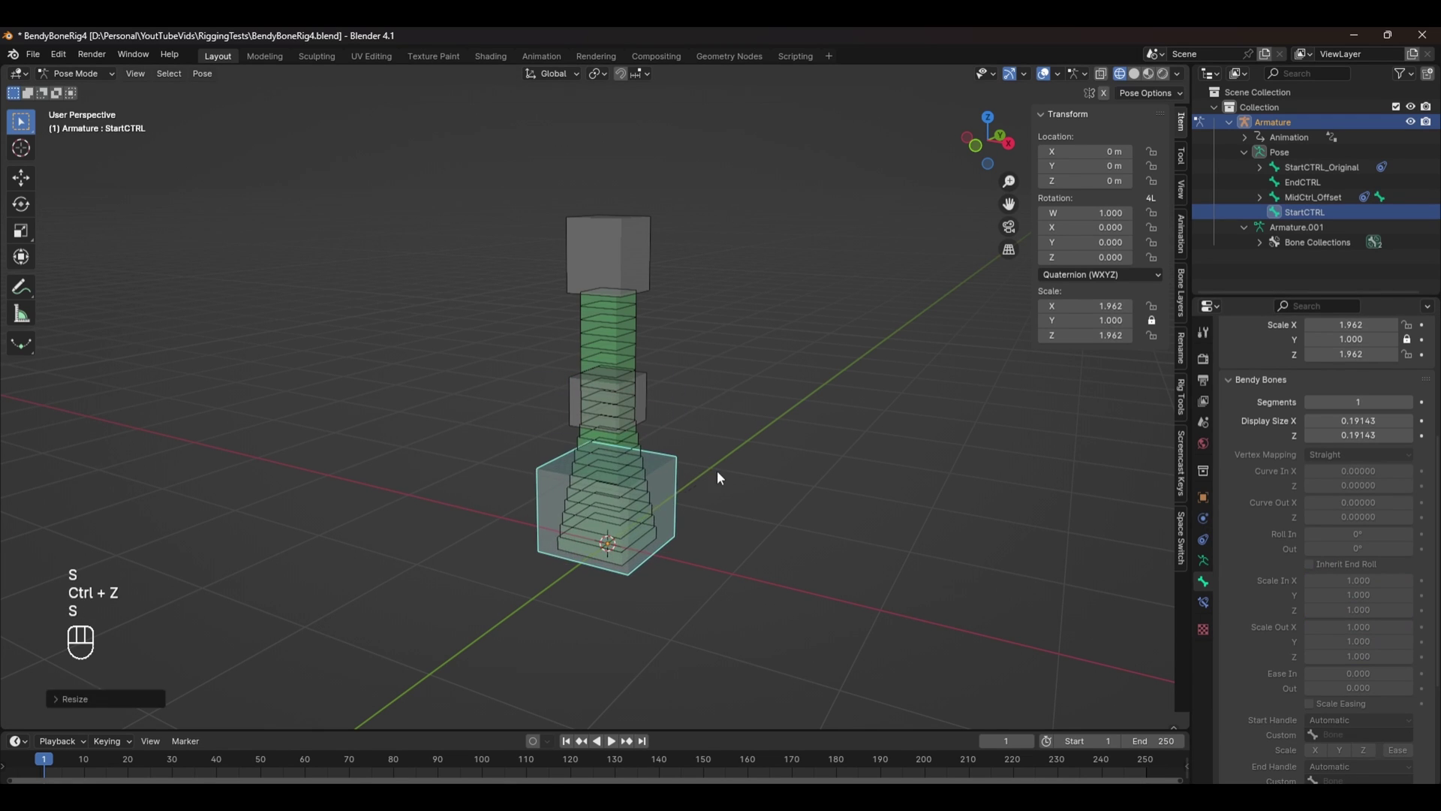
right_click(718, 476)
key("ctrl+z")
key("ctrl+z")
Step: Drive BendyBone.002's Scale In X and Z from MidCtrl's scale and its Scale Out X and Z from EndCTRL's scale
right_click(1367, 596)
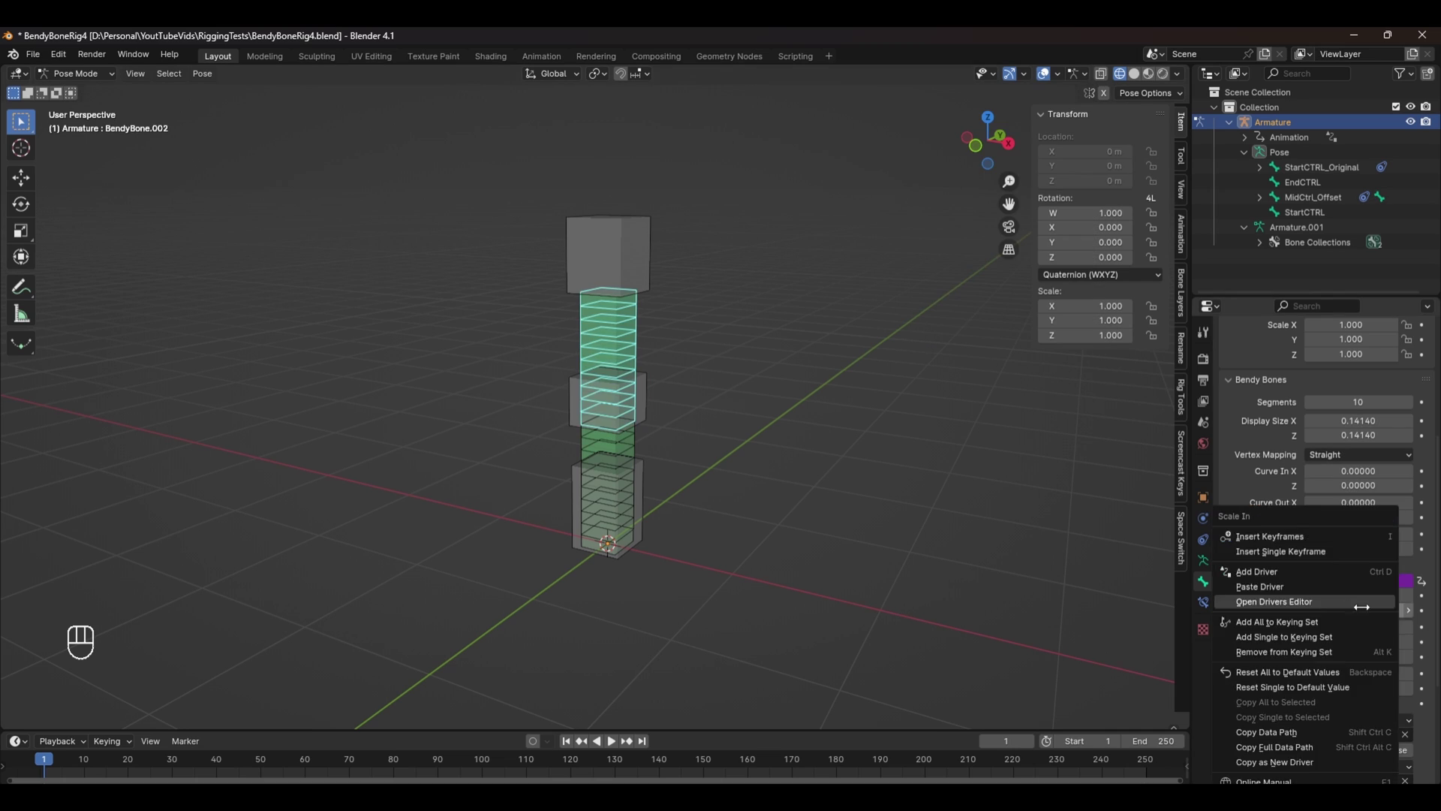
key("ctrl+z")
key("ctrl+shift+z")
right_click(1300, 584)
key("ctrl+z")
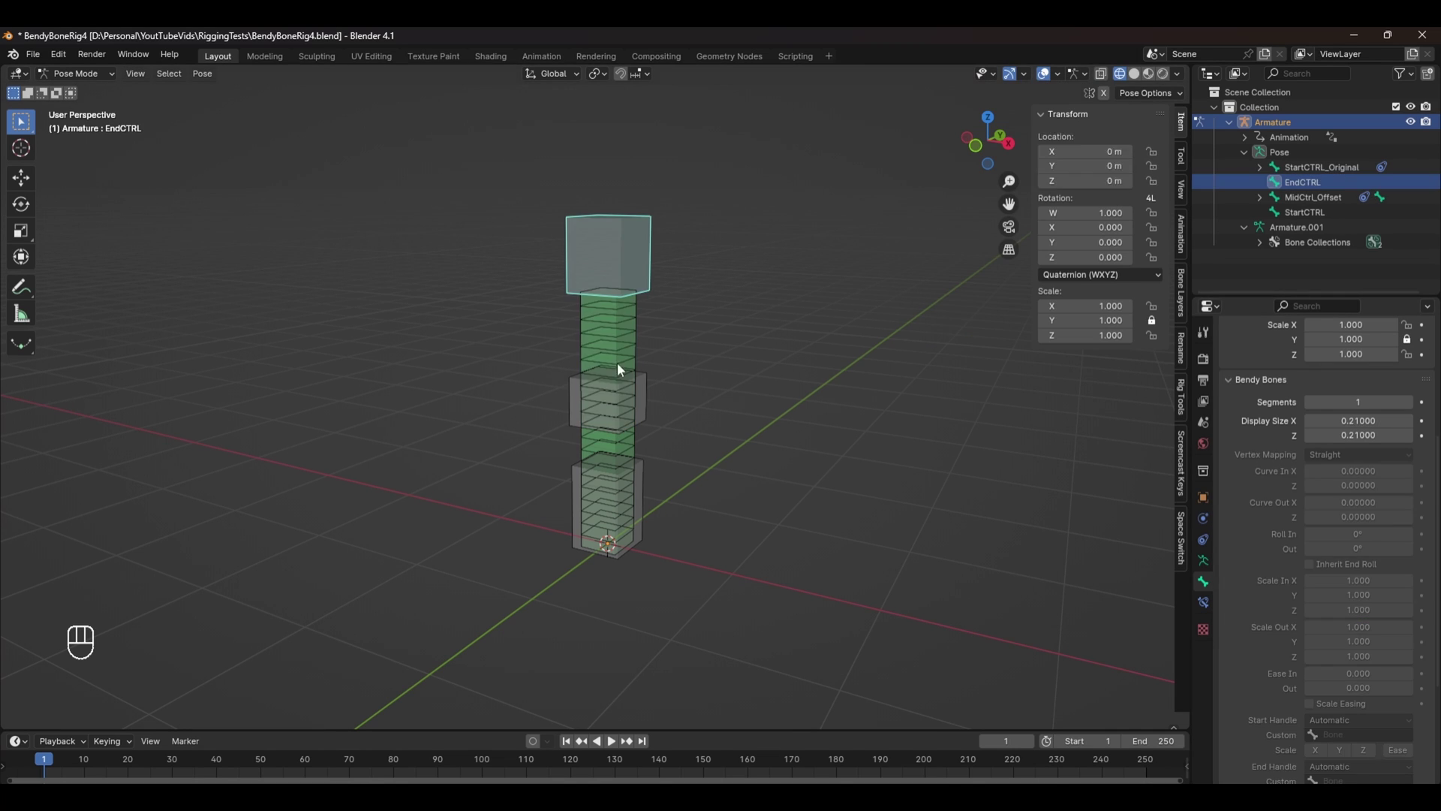
key("ctrl+shift+z")
key("ctrl+z")
Step: Test both bendy bones by scaling the controls, including MidCtrl and StartCTRL, one after another and undoing each scaling
key("s")
right_click(684, 437)
key("ctrl+z")
key("s")
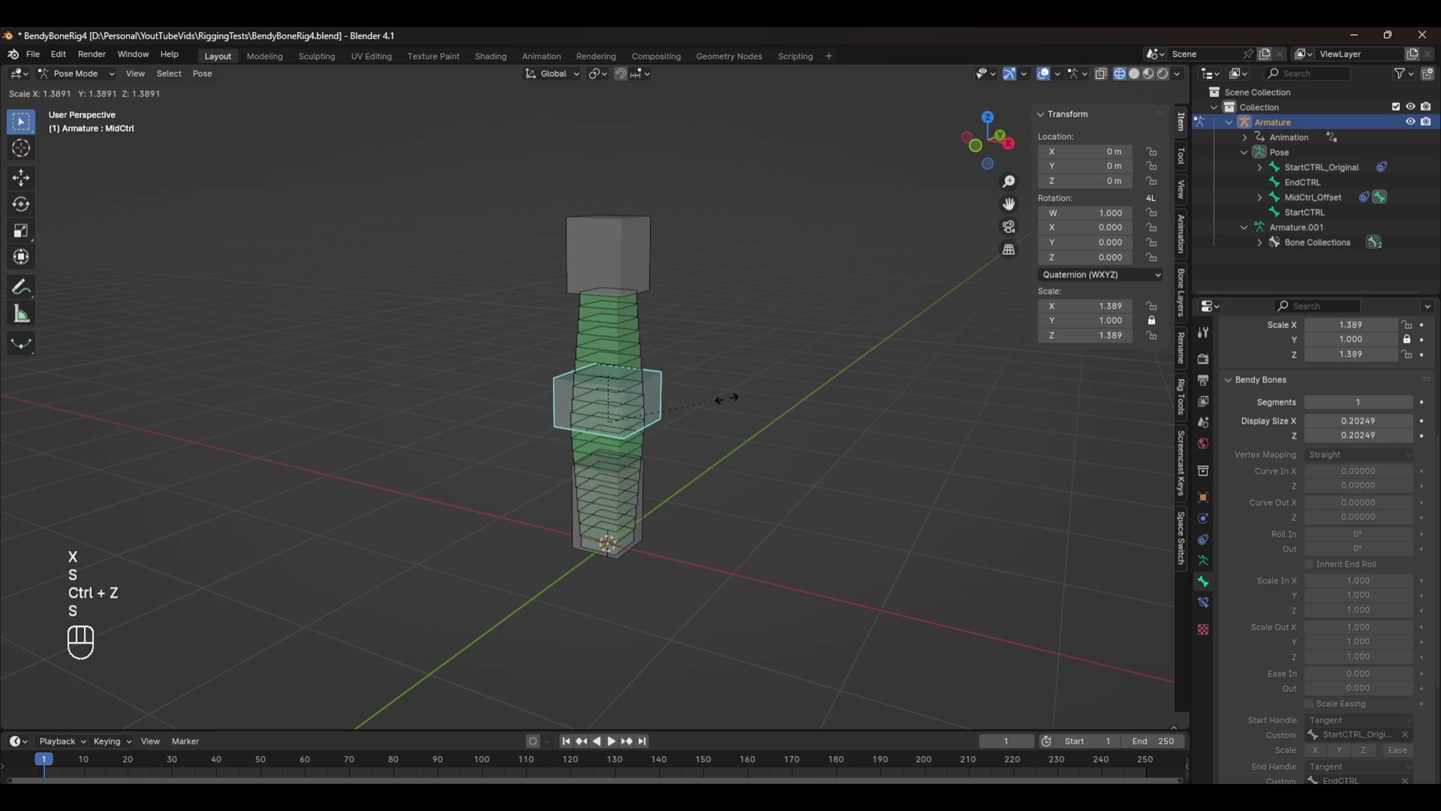
right_click(720, 405)
key("ctrl+z")
left_click(642, 507)
key("s")
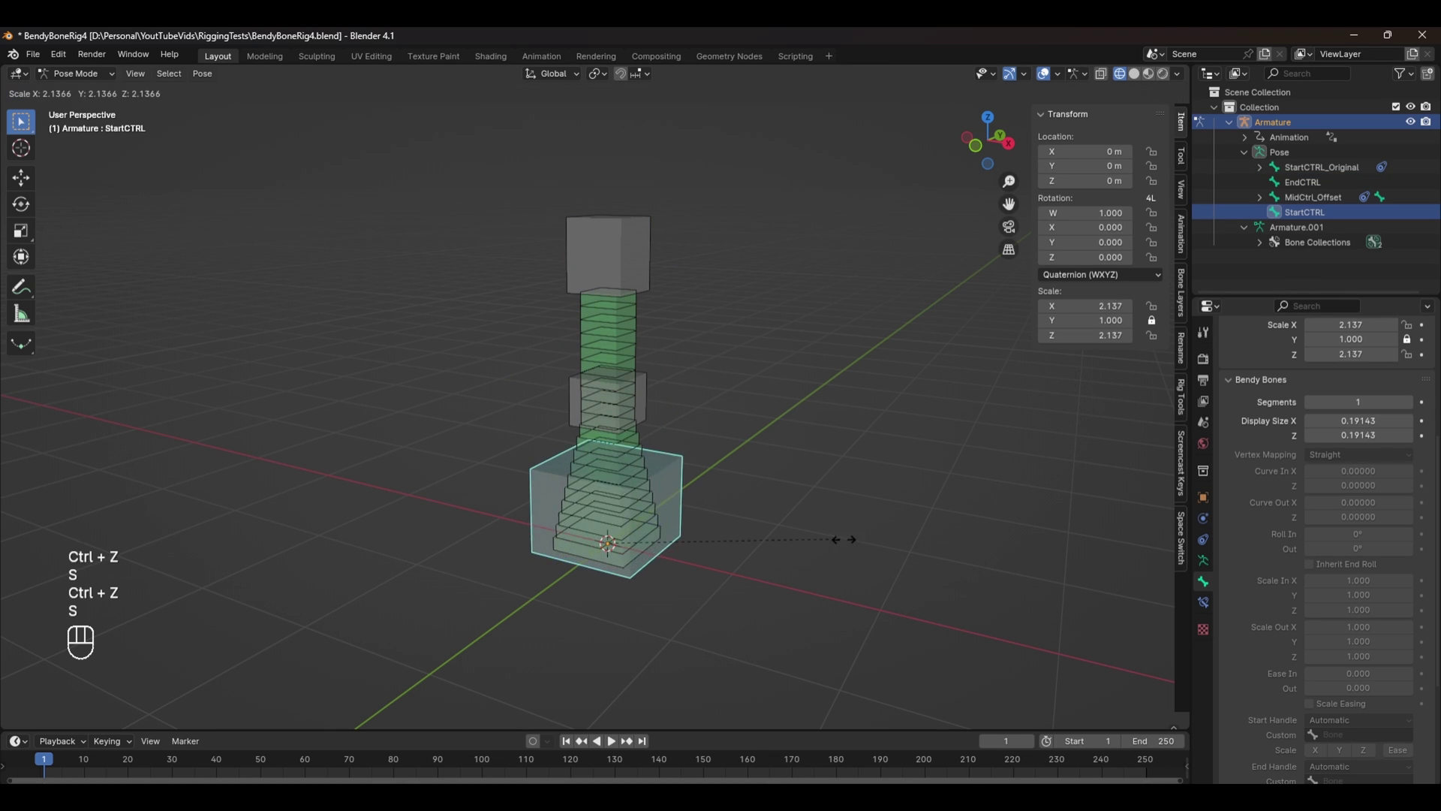
right_click(848, 527)
key("ctrl+z")
Step: Bend the ribbon in front view by moving EndCTRL toward positive X and rotating StartCTRL toward it
key("KP_2")
key("KP_1")
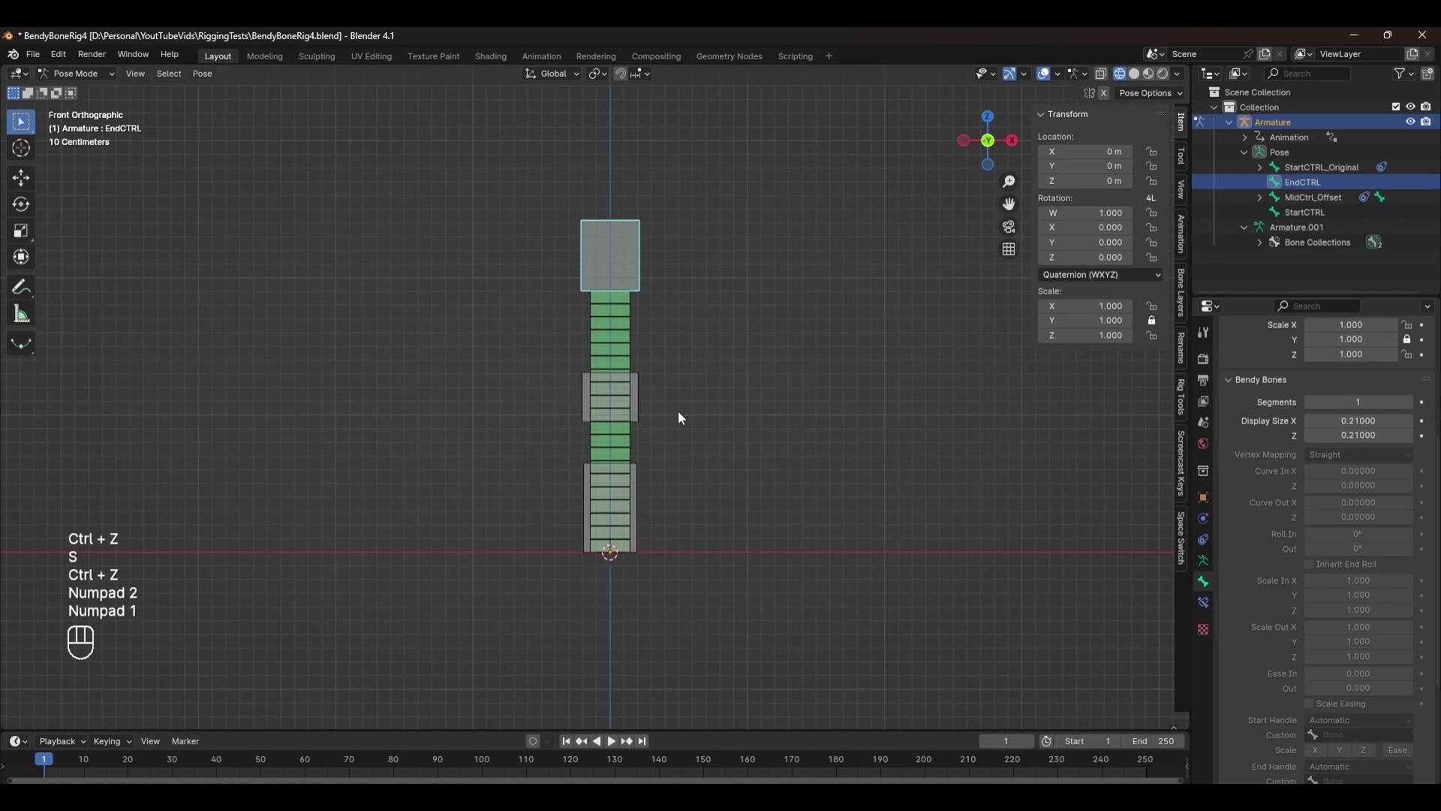
key("g")
left_click(796, 281)
left_click(610, 518)
key("e")
key("r")
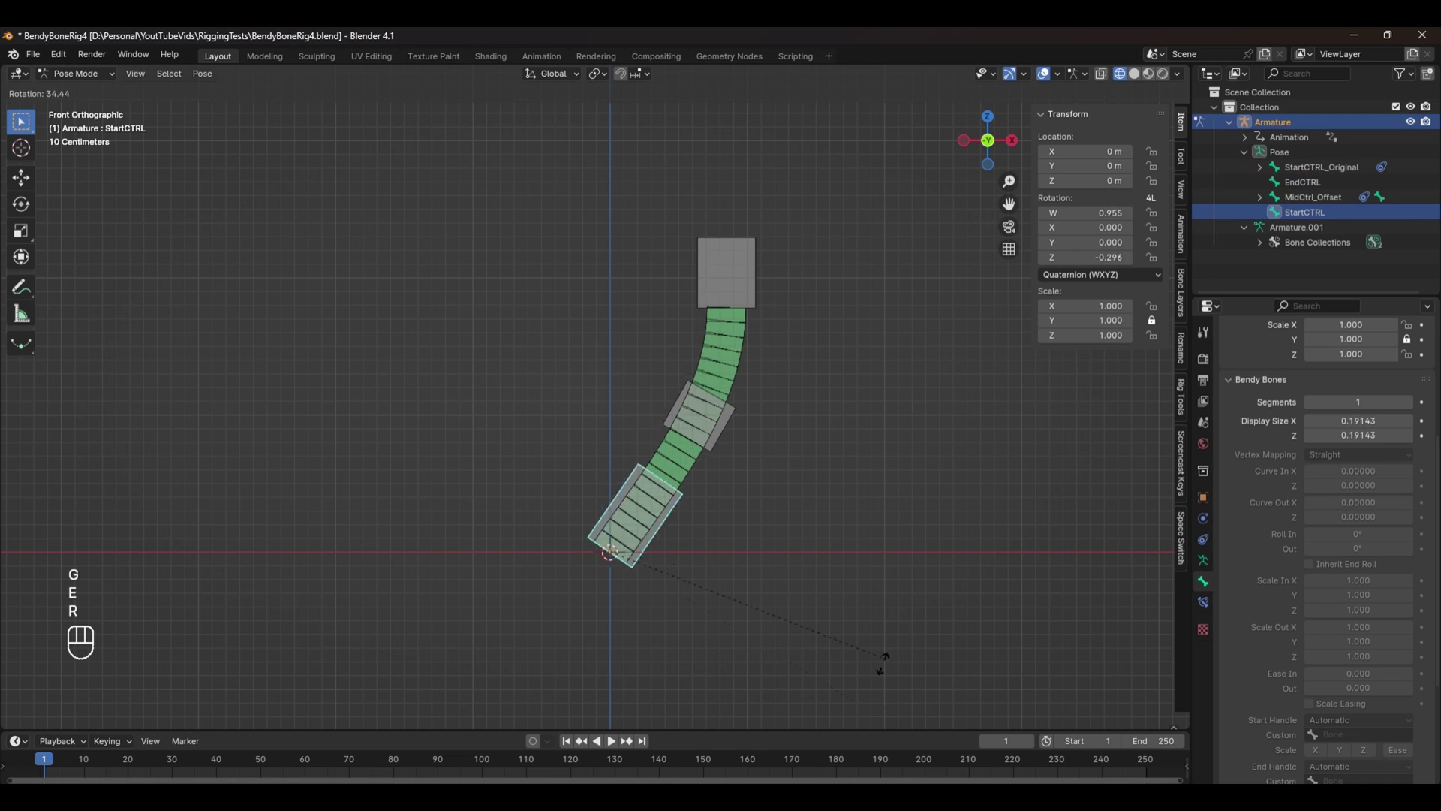
left_click(800, 120)
Step: Scale MidCtrl to about 2.79 on X and Z in the bent pose
left_click(723, 440)
key("s")
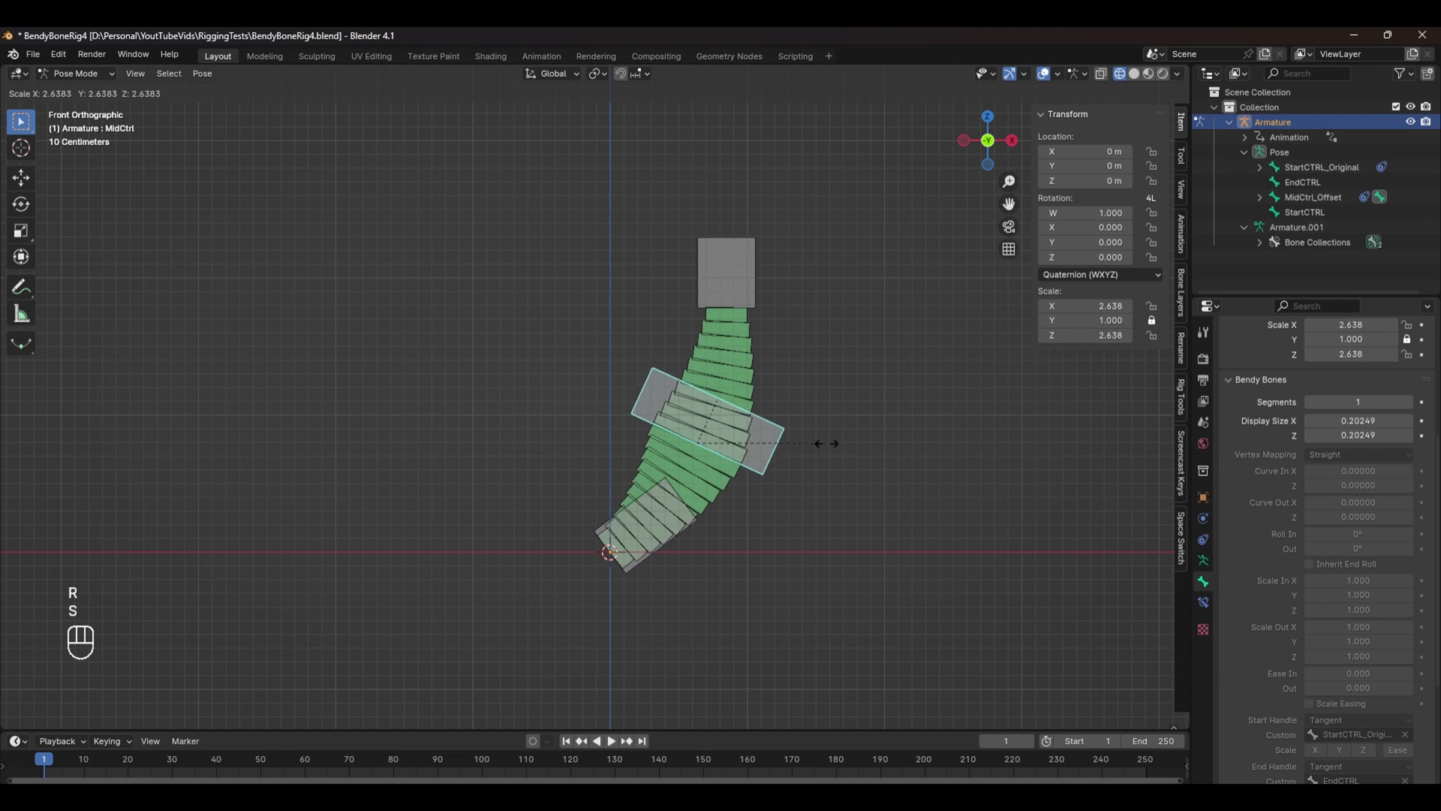
left_click(820, 443)
Step: Try a higher Head/Tail value on MidCtrl_Offset's Copy Transforms constraint, and undo the change
left_click(1299, 196)
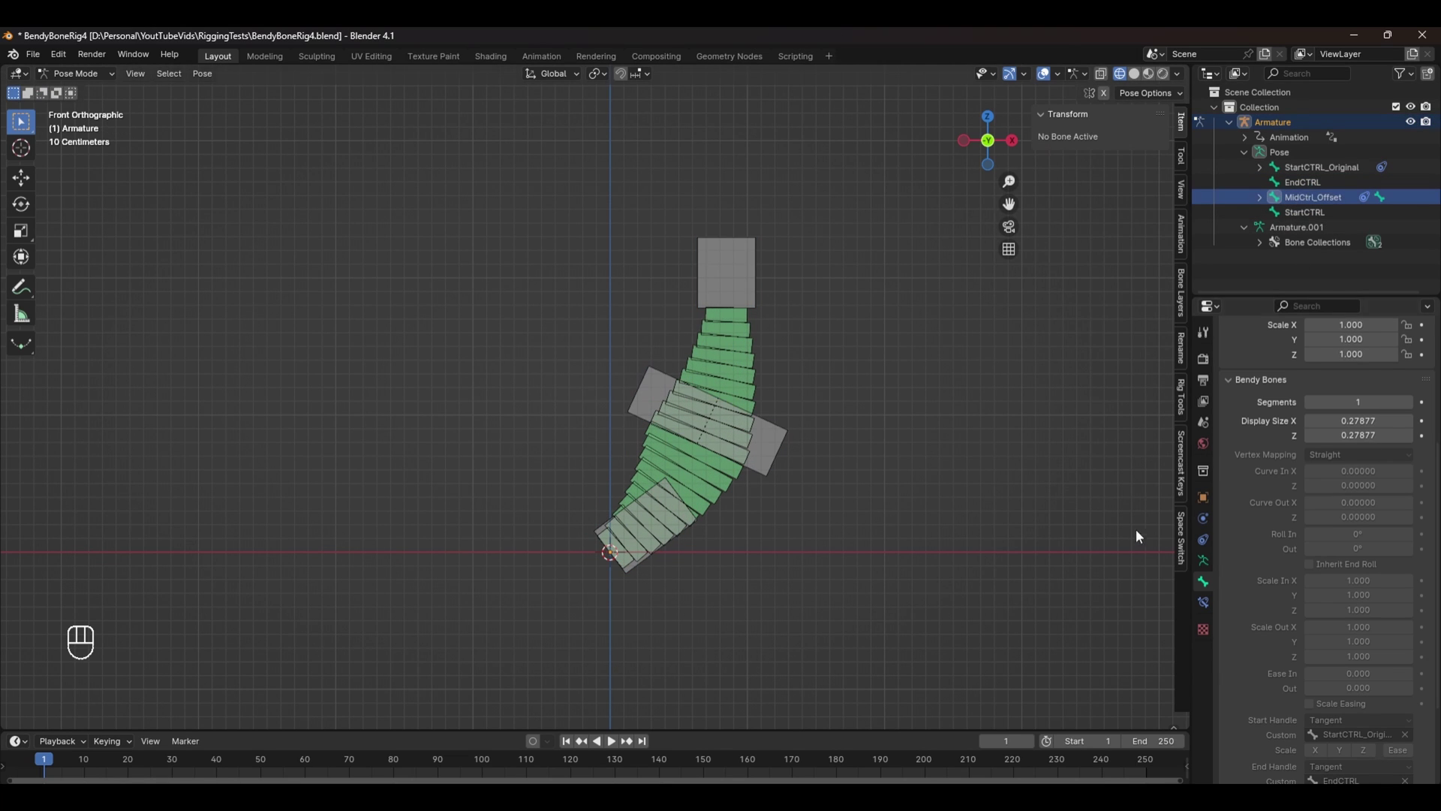
left_click(1204, 603)
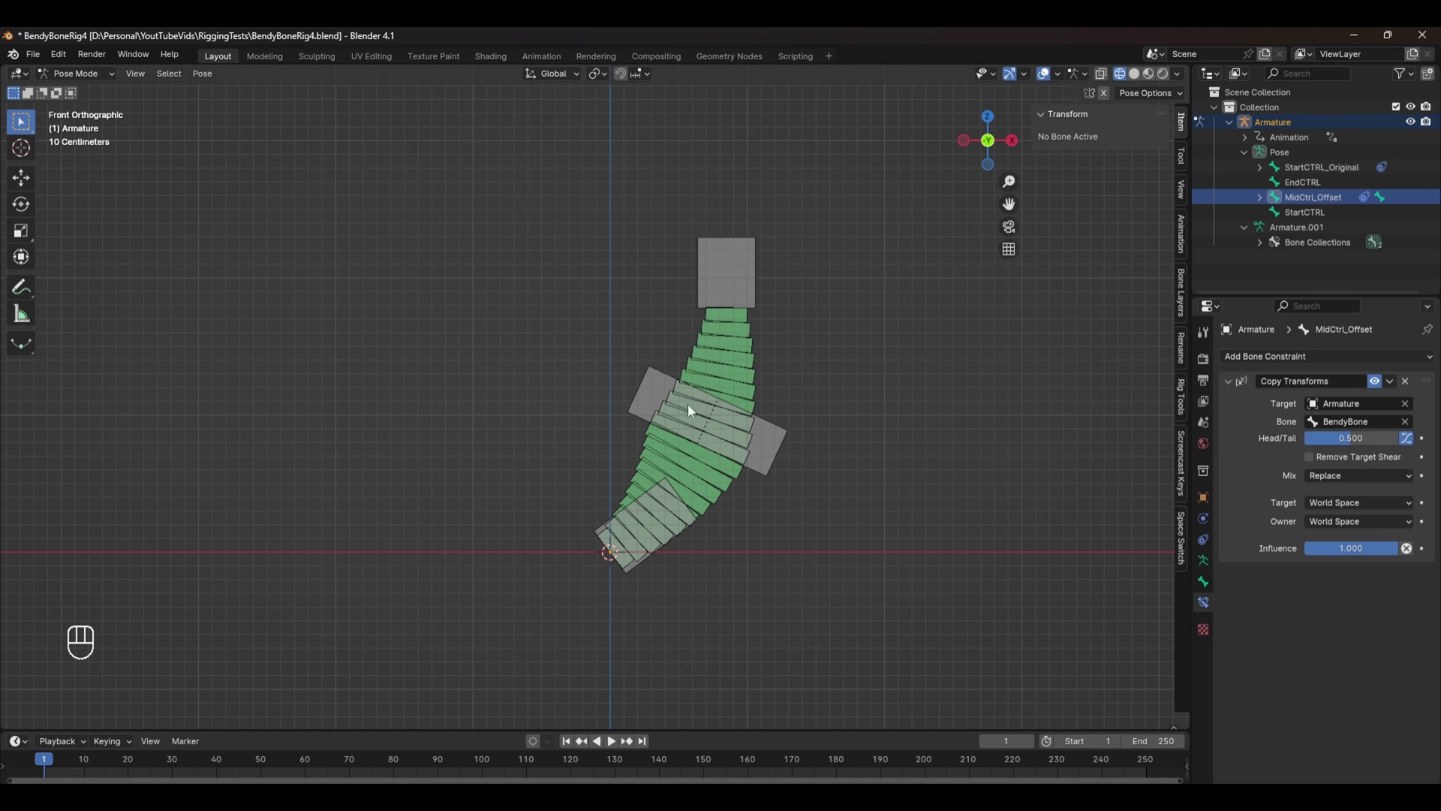
left_click_drag(1345, 439, 1374, 443)
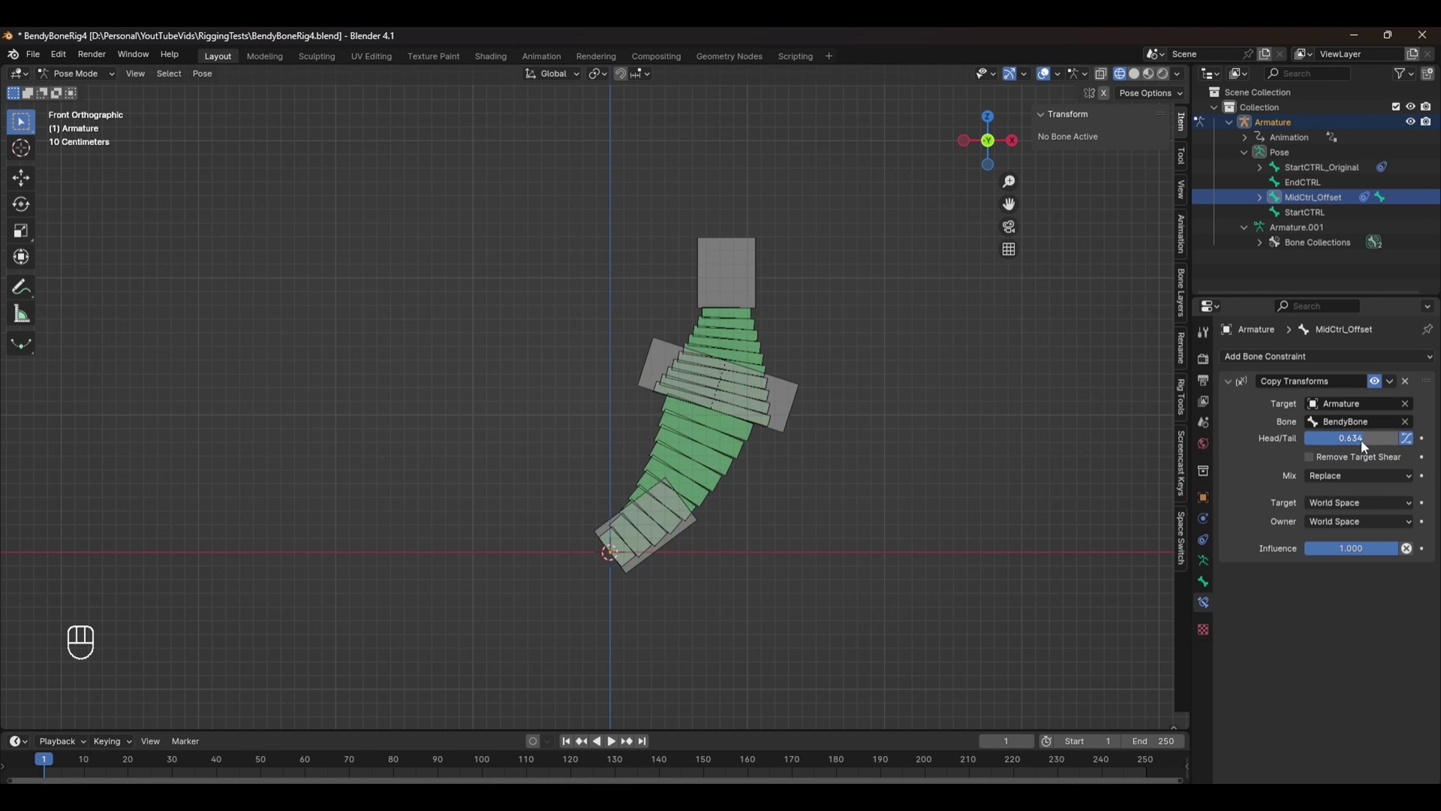
key("ctrl+z")
Step: Clear the rotation, location and scale of all bones to return the rig to its rest pose
key("alt+r")
key("alt+g")
key("a")
key("alt+r")
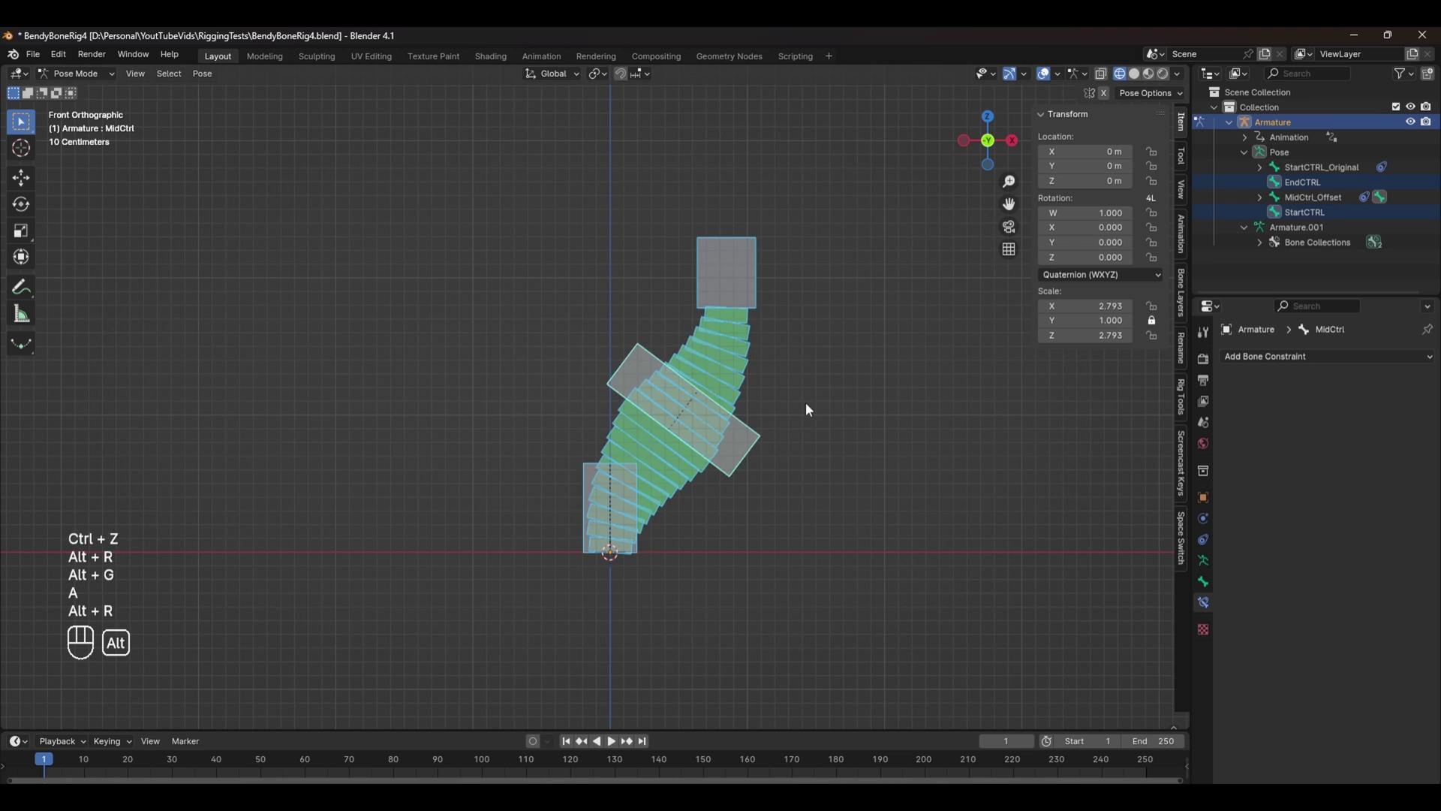
key("alt+g")
key("alt+s")
Step: Add a new custom property to the MidCtrl bone
left_click(632, 394)
middle_click_drag(632, 395, 584, 426)
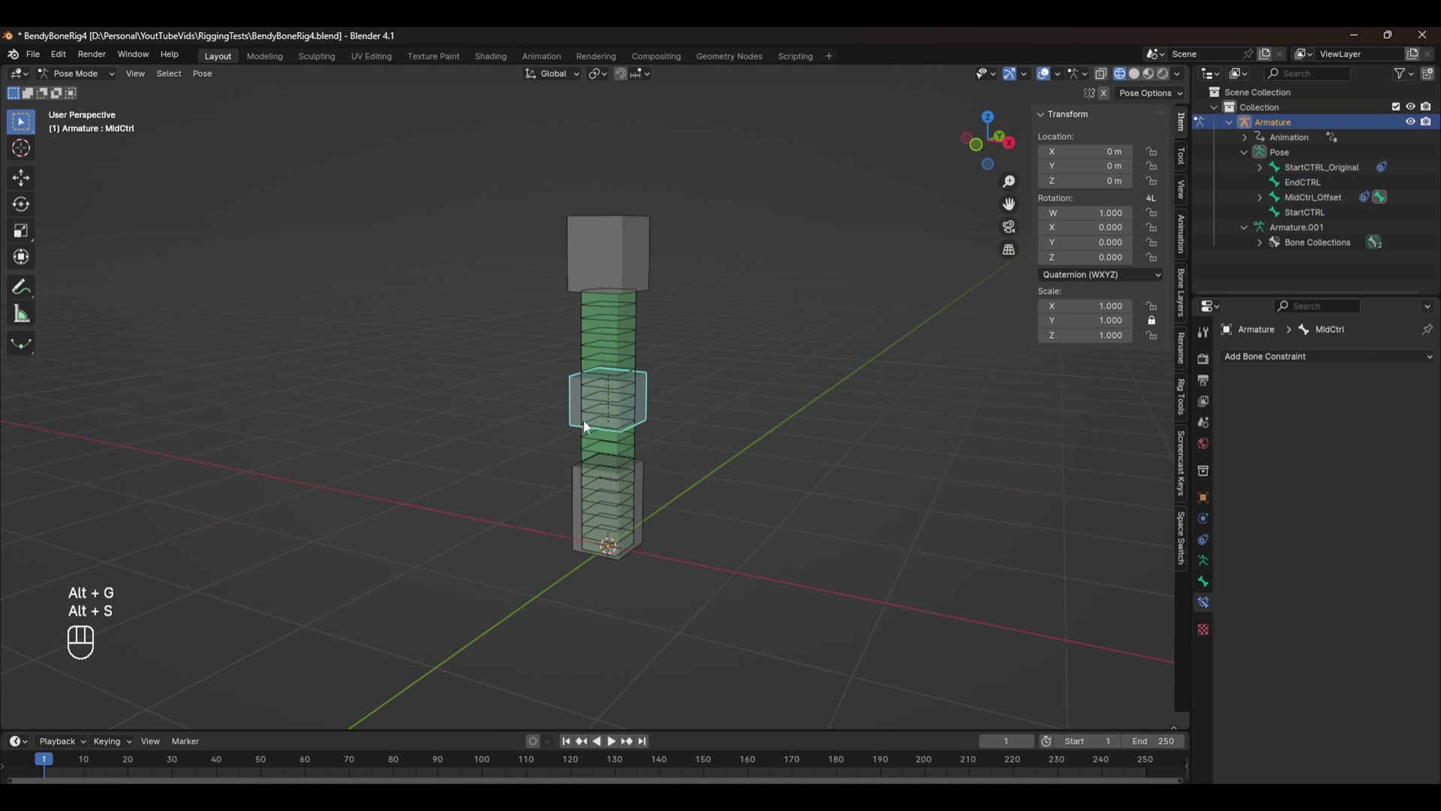
left_click(1203, 582)
scroll(1269, 561, "down", 2)
scroll(1268, 526, "up", 2)
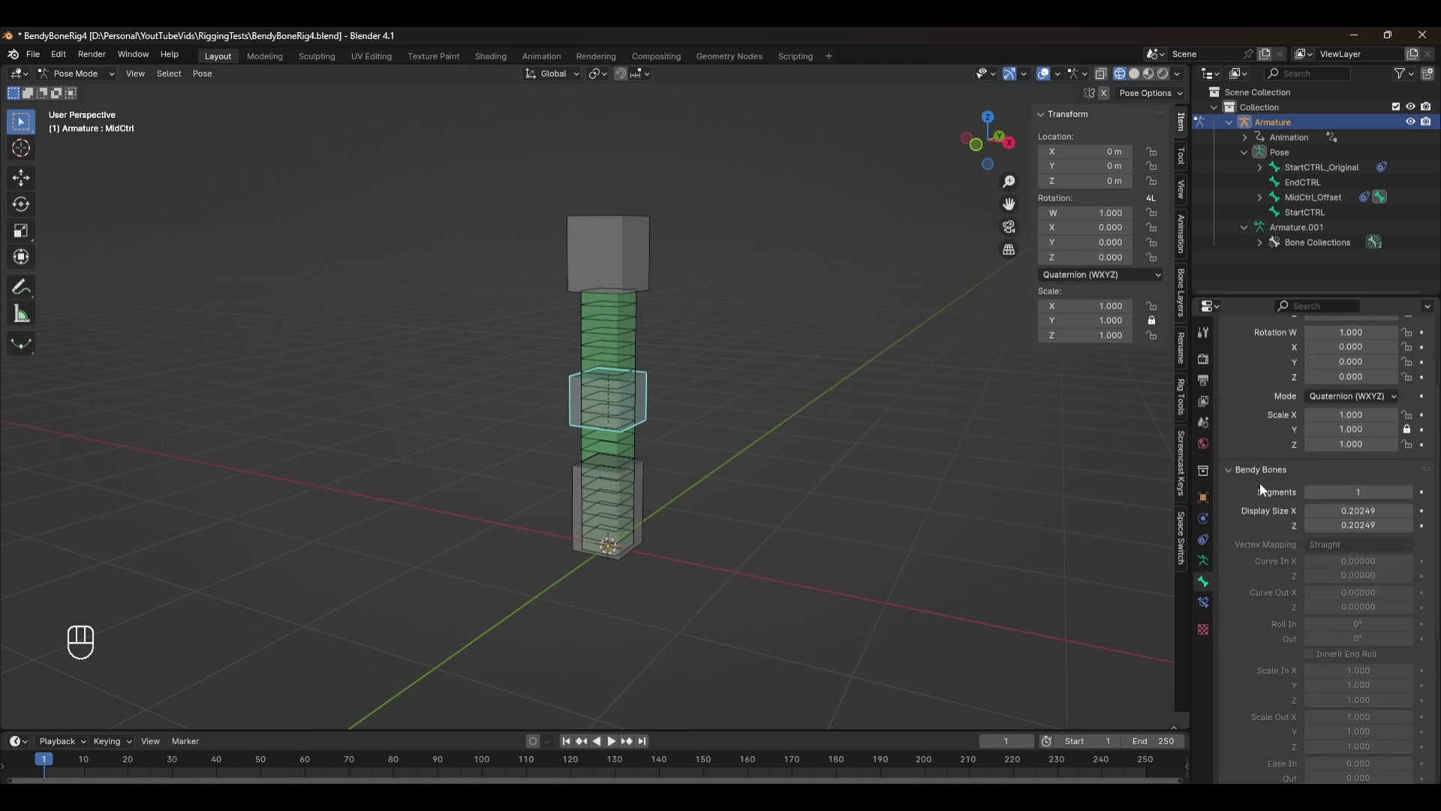
left_click(1231, 380)
left_click(1228, 401)
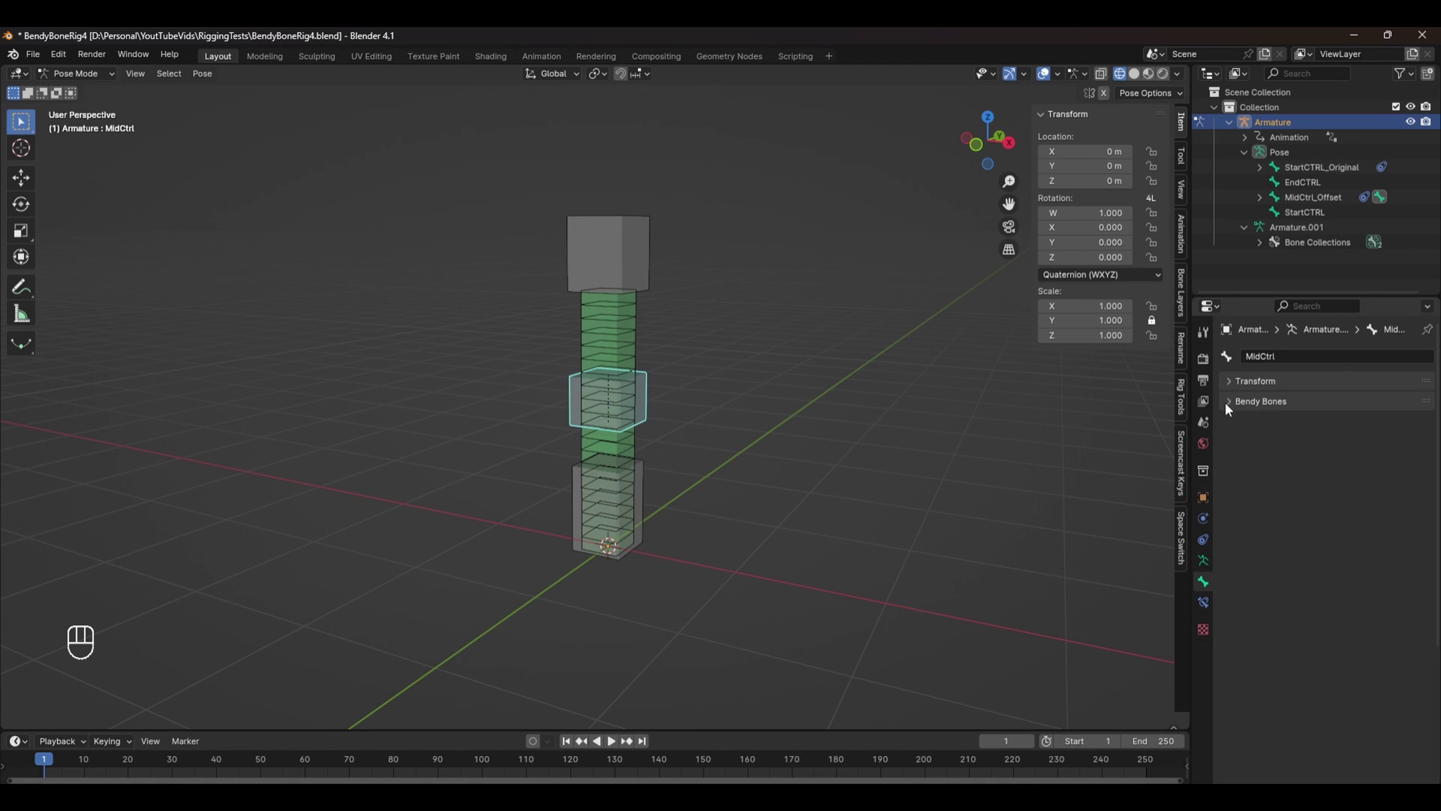
left_click(1252, 503)
left_click(1243, 555)
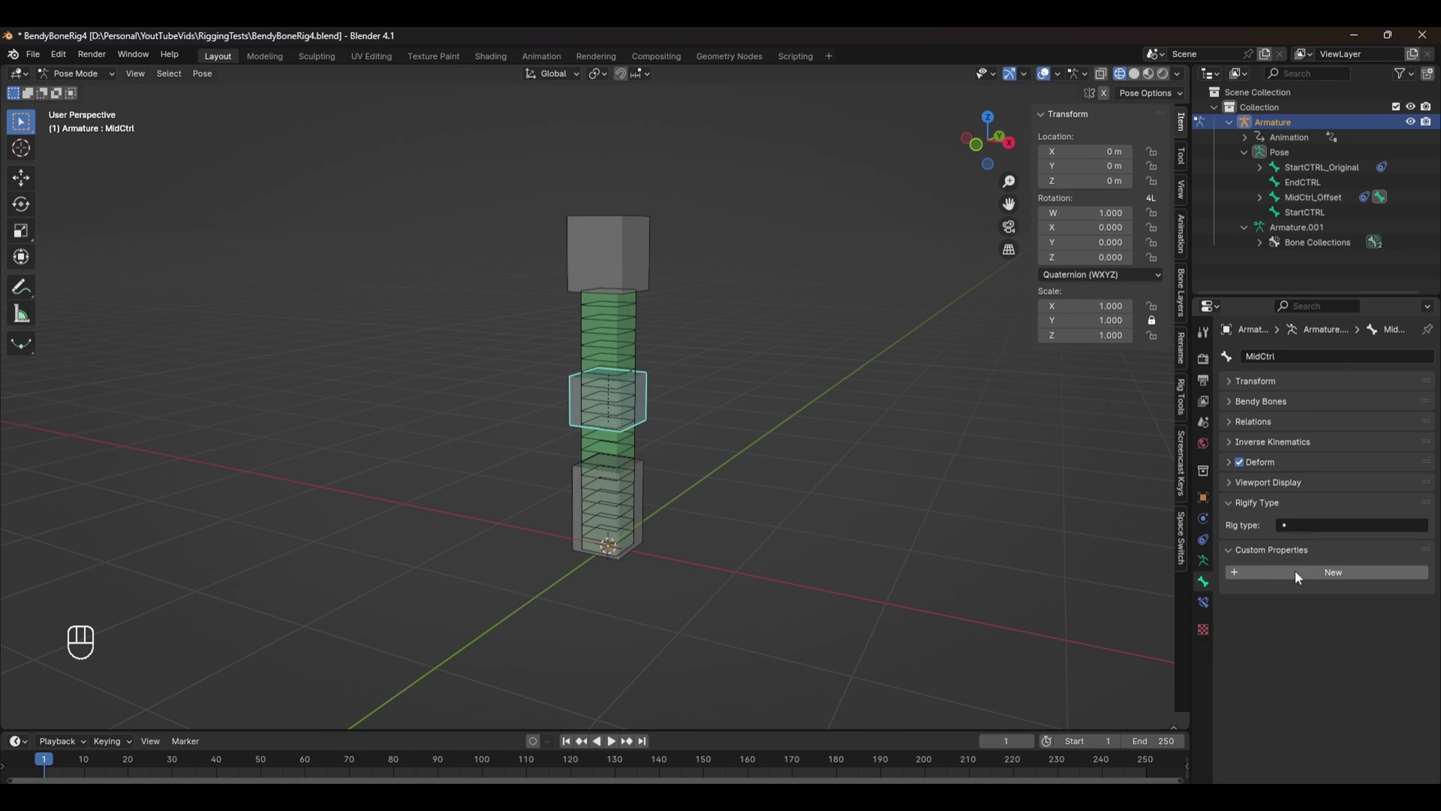
left_click(1334, 573)
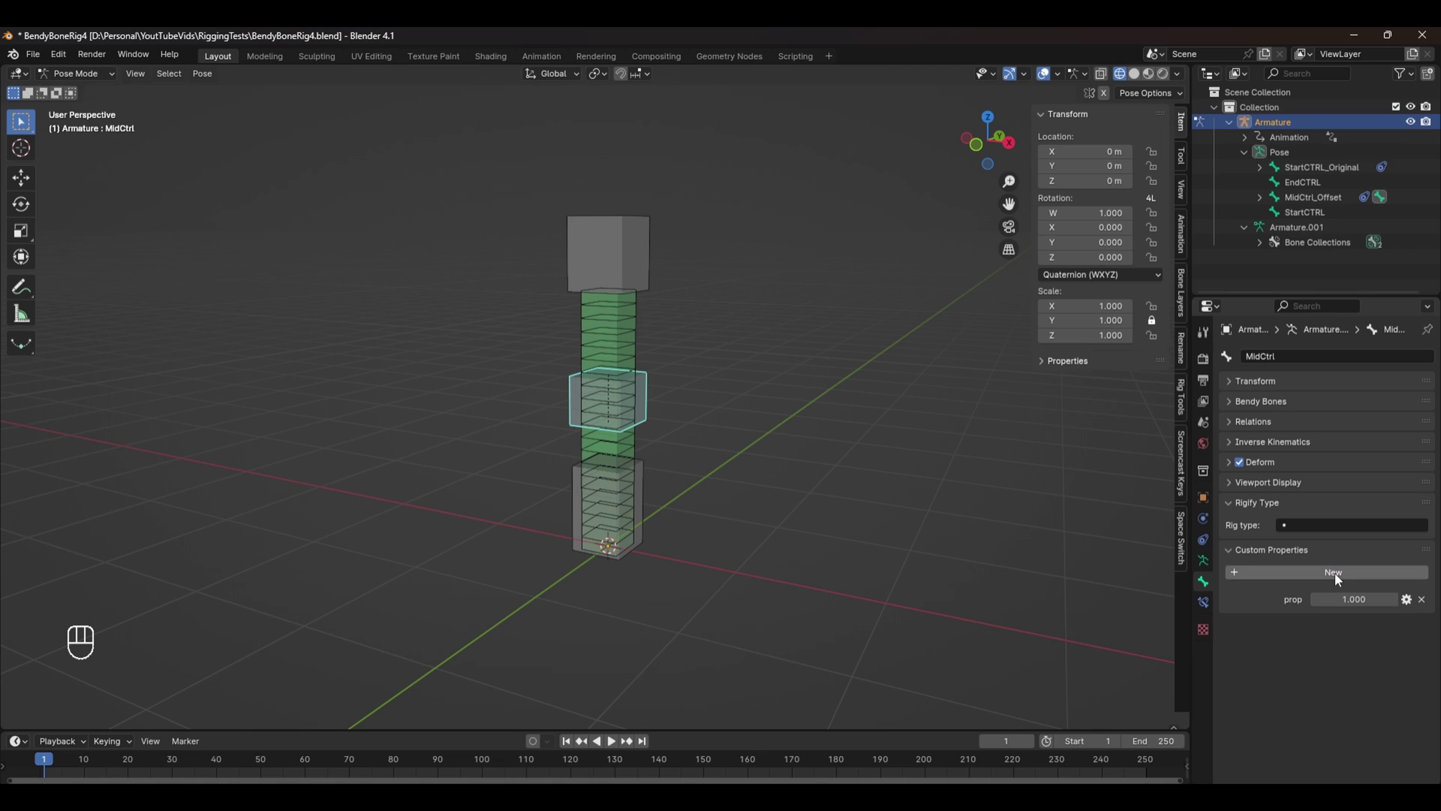
Step: Rename MidCtrl's new custom property to VolumeSlider
left_click(1415, 605)
type("V")
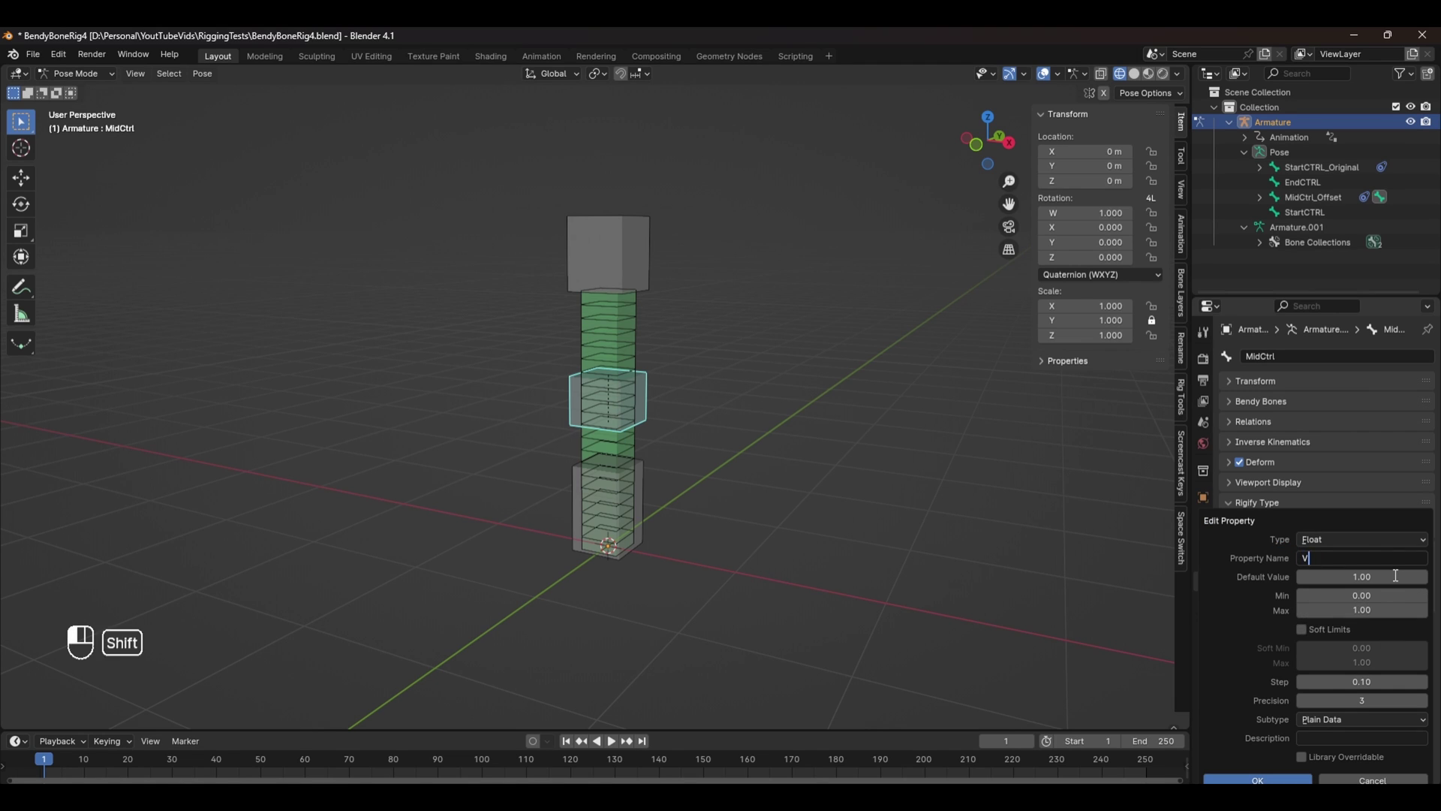
type("olumeSlider")
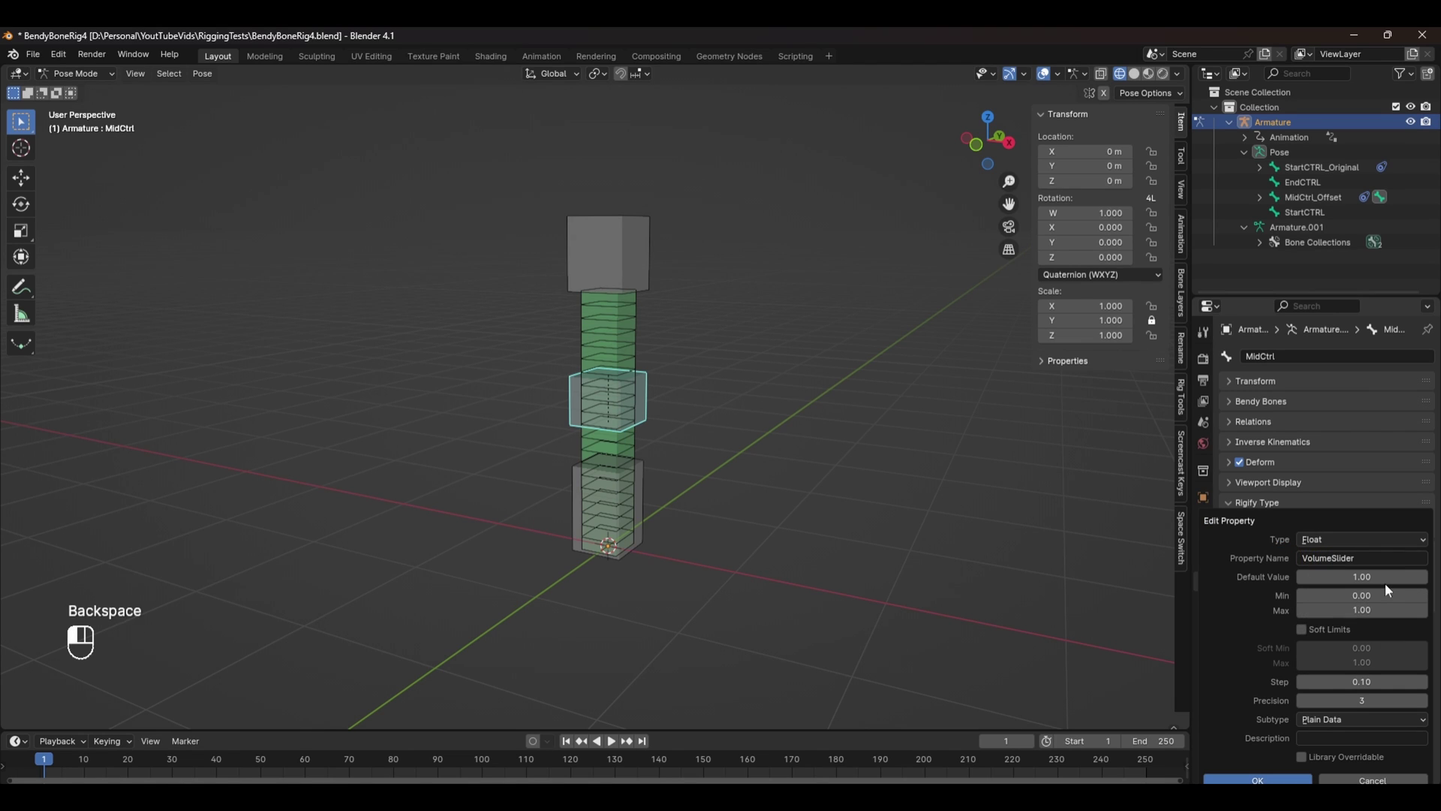
Step: Give the VolumeSlider property a default value of 0.5, a minimum of 0.1 and a maximum of 0.9
left_click(1386, 577)
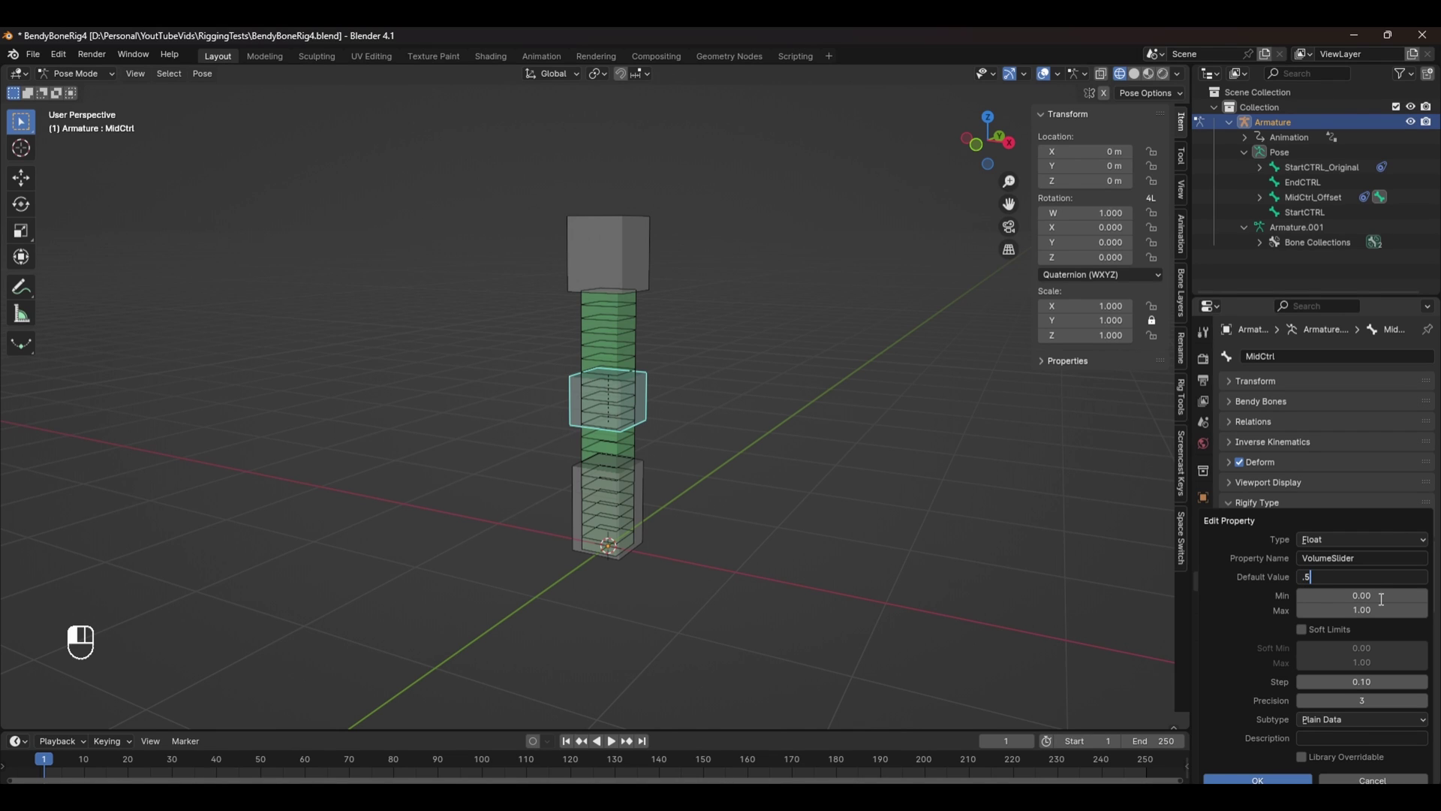
left_click(1373, 595)
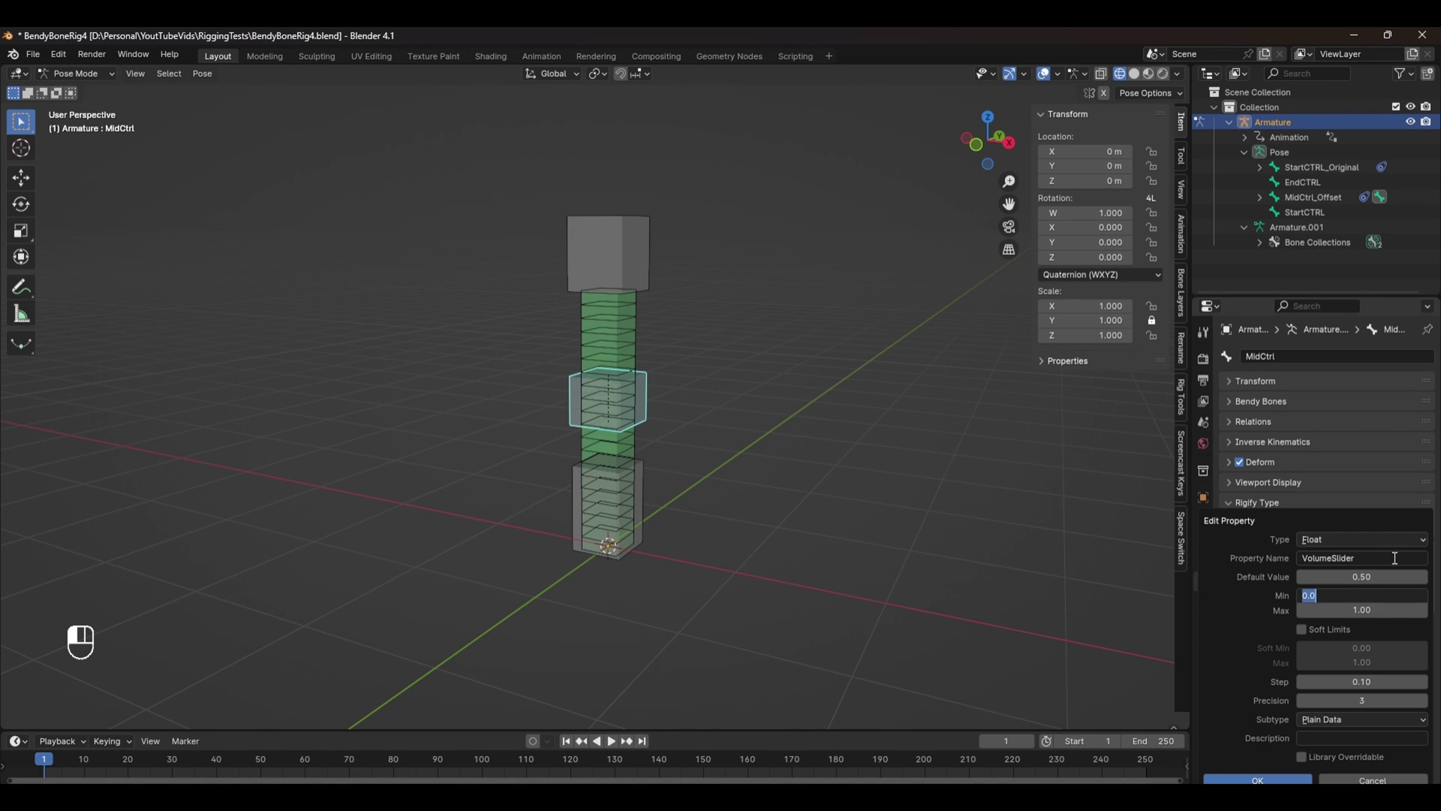
type("0.1")
key("Return")
left_click(1367, 616)
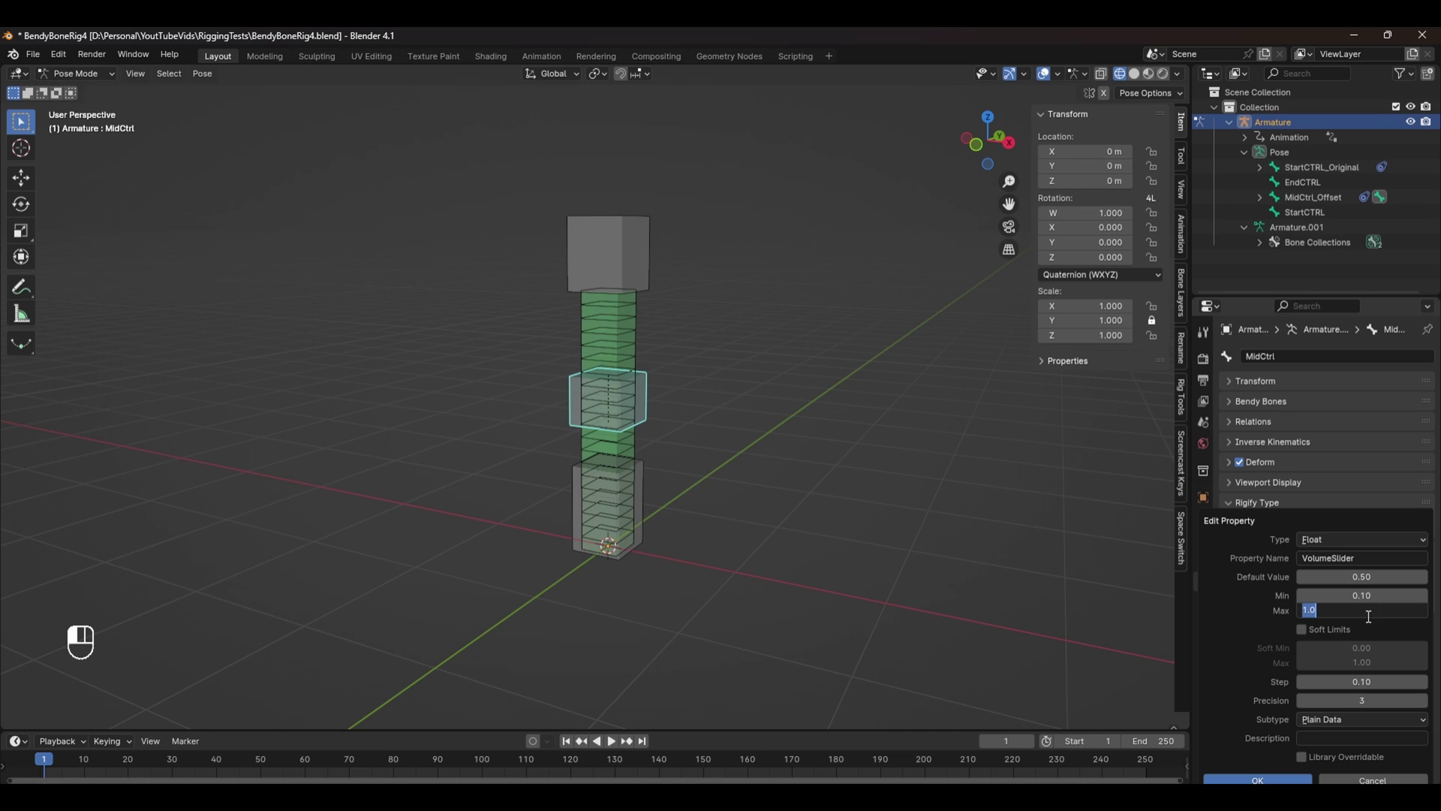
type("0.9")
key("Return")
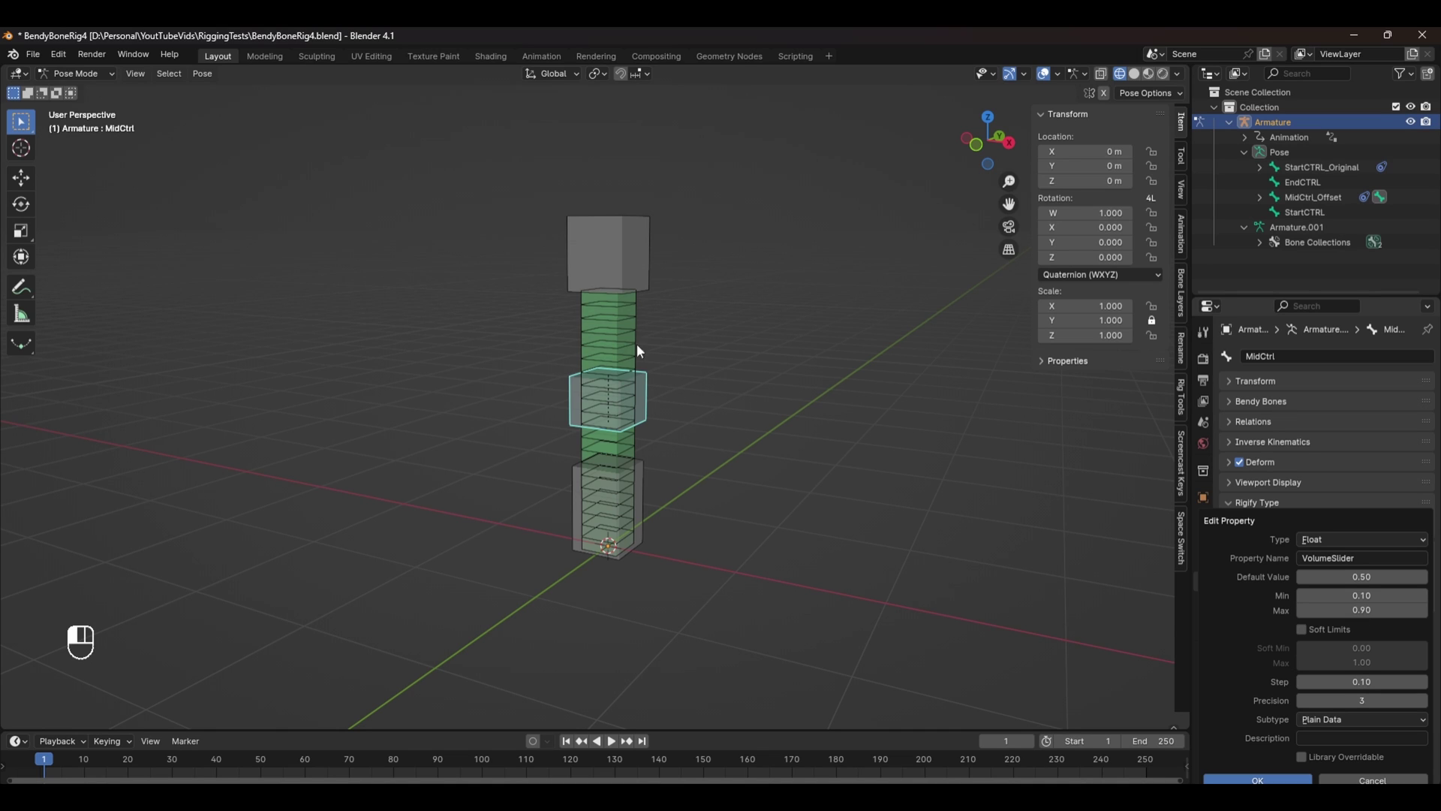
left_click(1281, 782)
Step: Set MidCtrl's VolumeSlider to 0.5 and copy the property as a new driver
left_click(1077, 360)
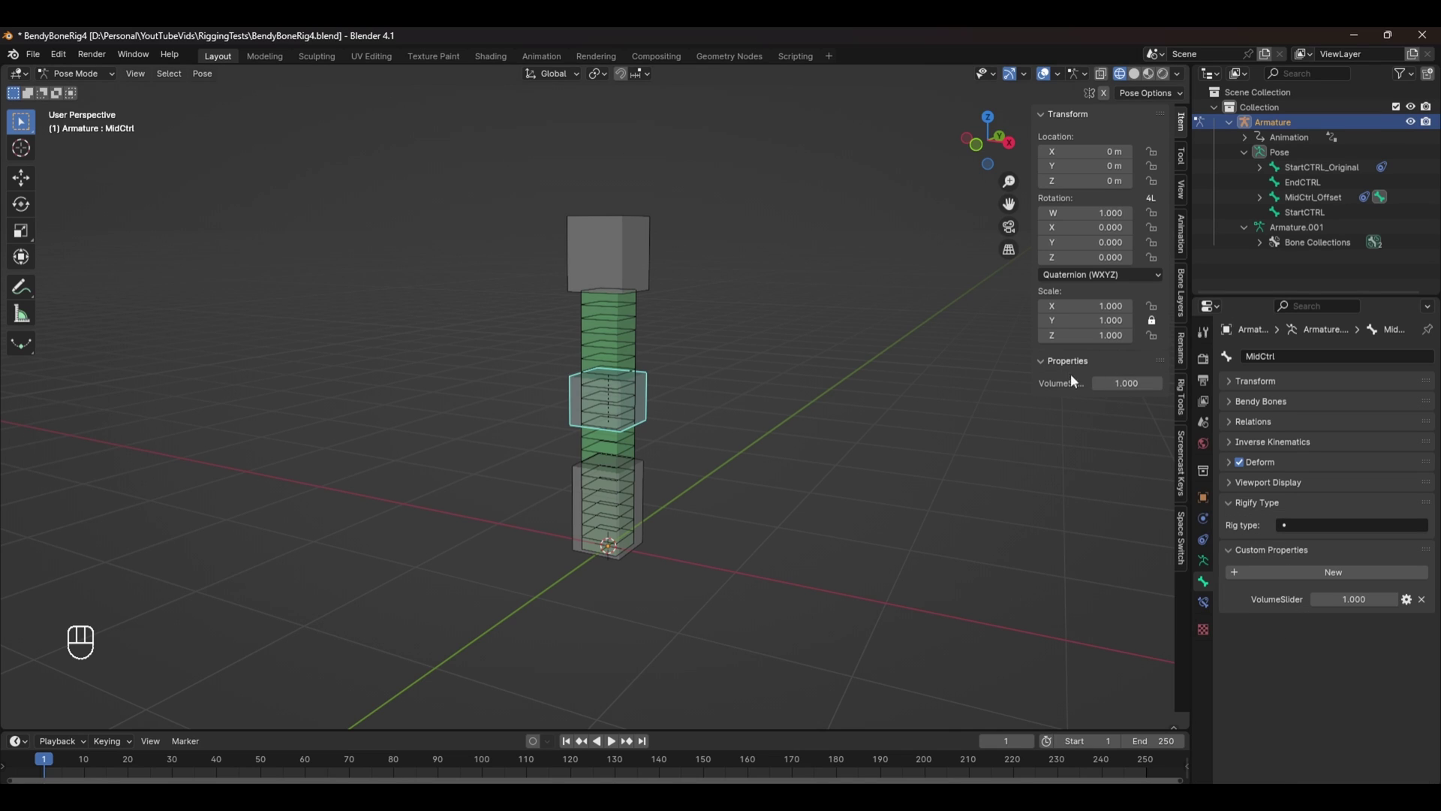
left_click_drag(1110, 381, 1088, 382)
right_click(1130, 384)
left_click(1083, 567)
Step: Paste the VolumeSlider driver onto the Head/Tail value of MidCtrl_Offset's Copy Transforms constraint
left_click(1318, 199)
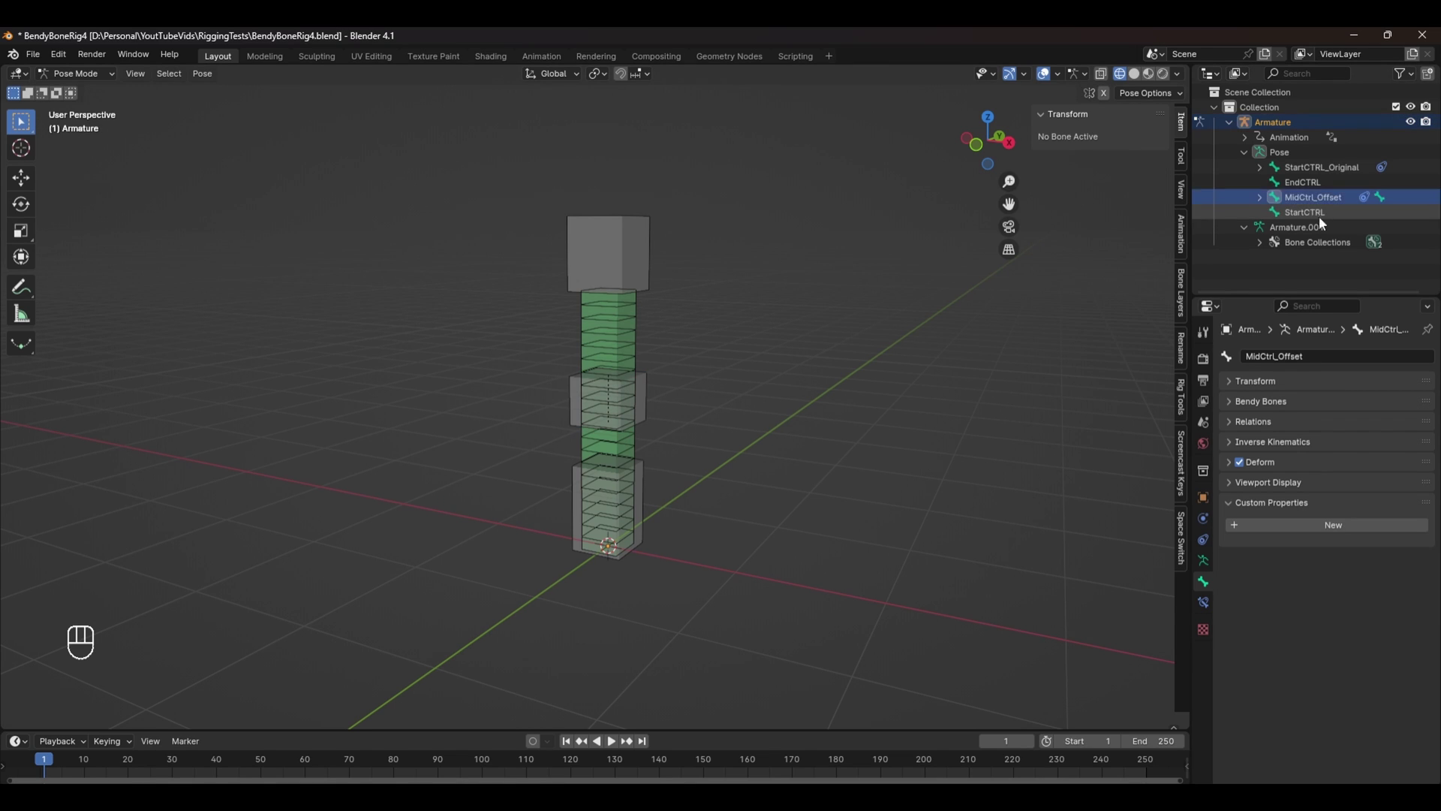
left_click(1204, 601)
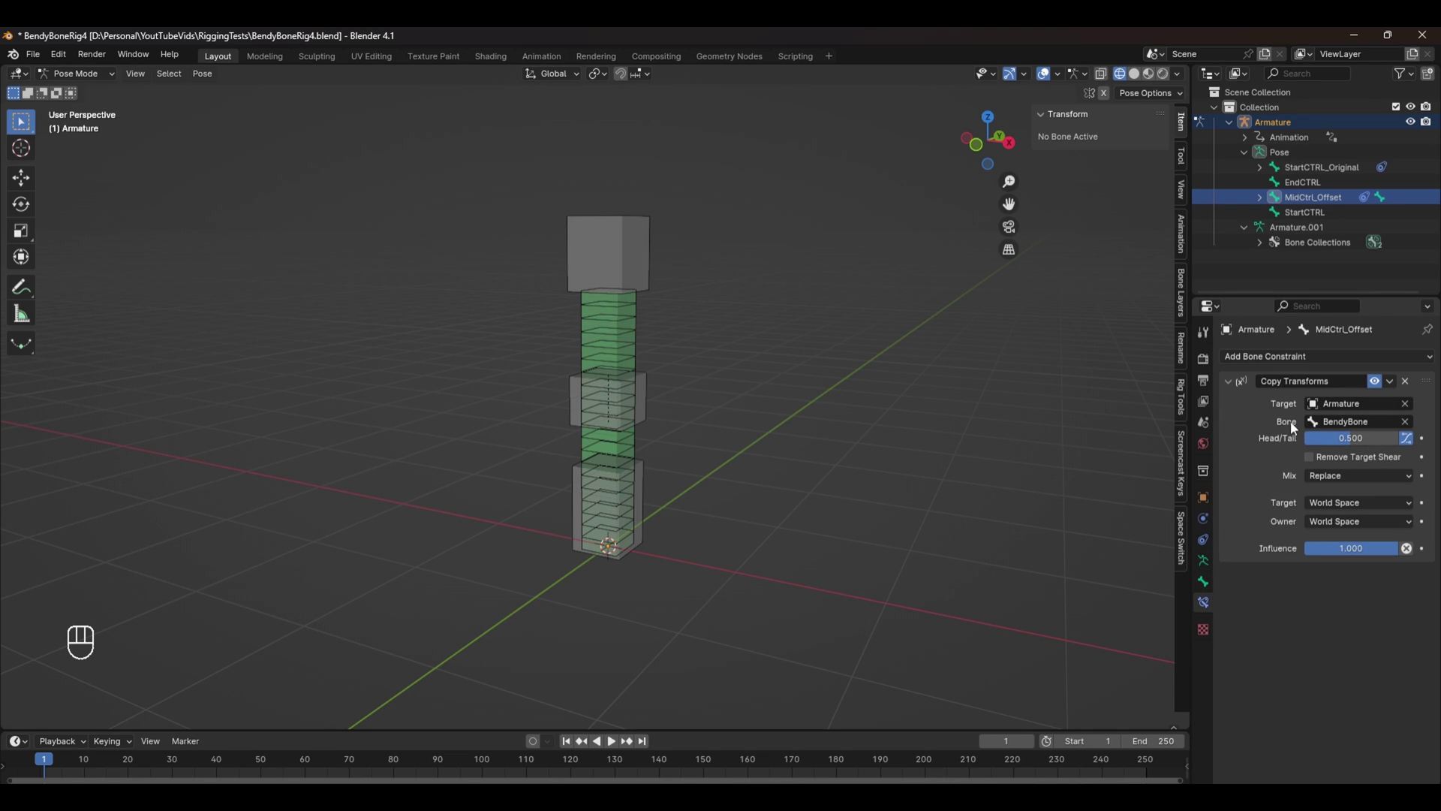
right_click(1346, 437)
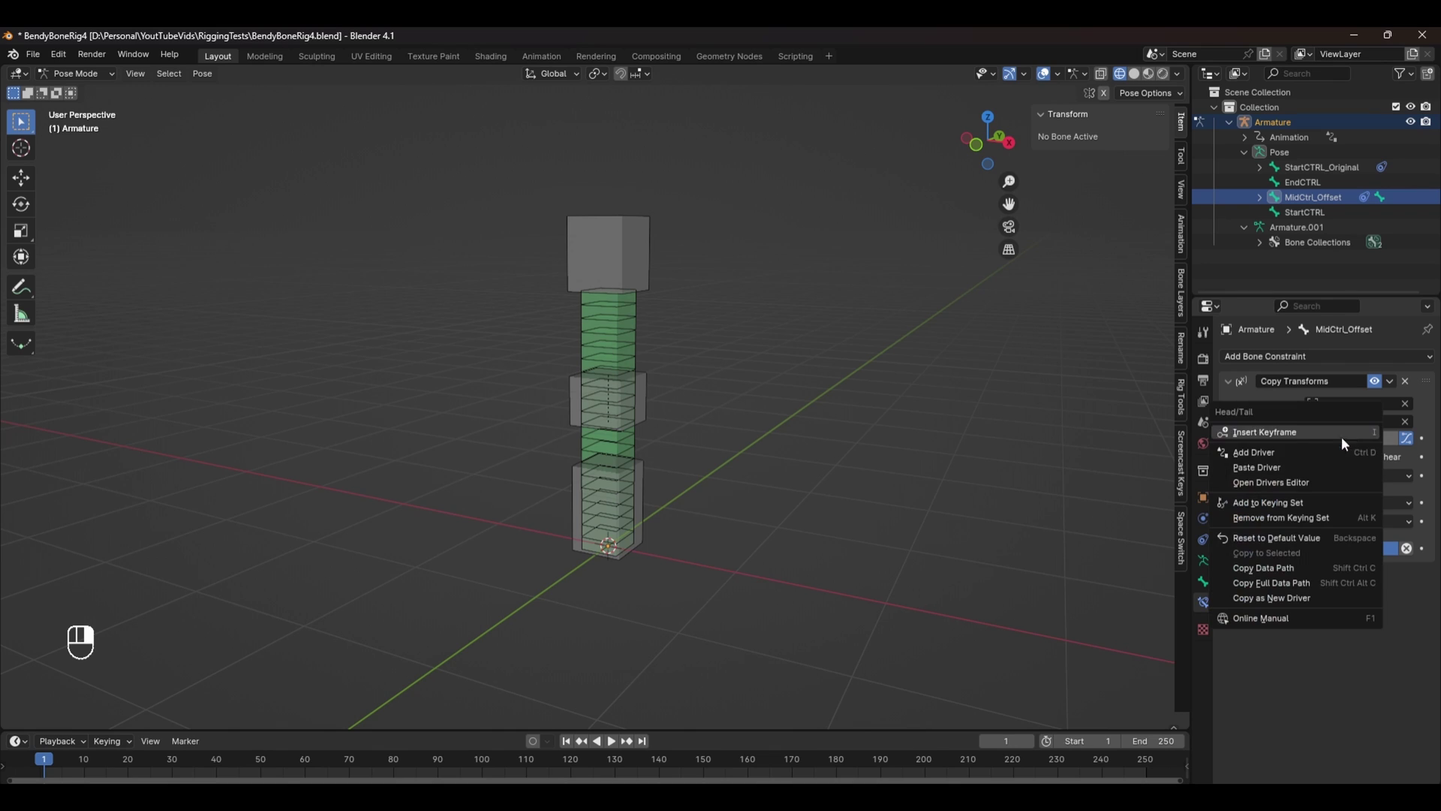
left_click(1292, 469)
Step: Try out the VolumeSlider on MidCtrl, undo the change, and scale MidCtrl up
left_click(639, 397)
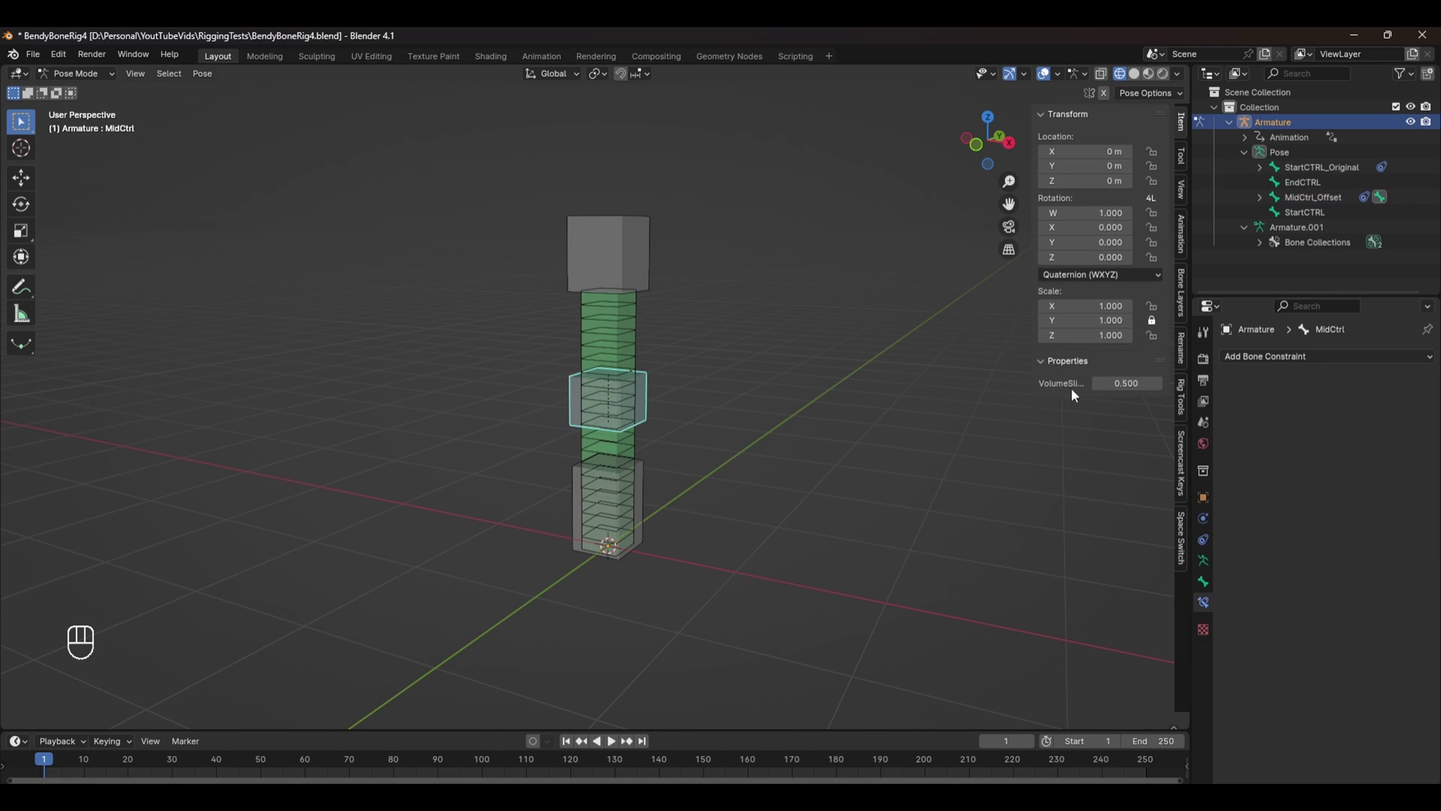
mouse_move(1126, 383)
left_mouse_down()
mouse_move(1144, 383)
mouse_move(1126, 382)
left_mouse_up()
key("ctrl+z")
key("s")
left_click(873, 416)
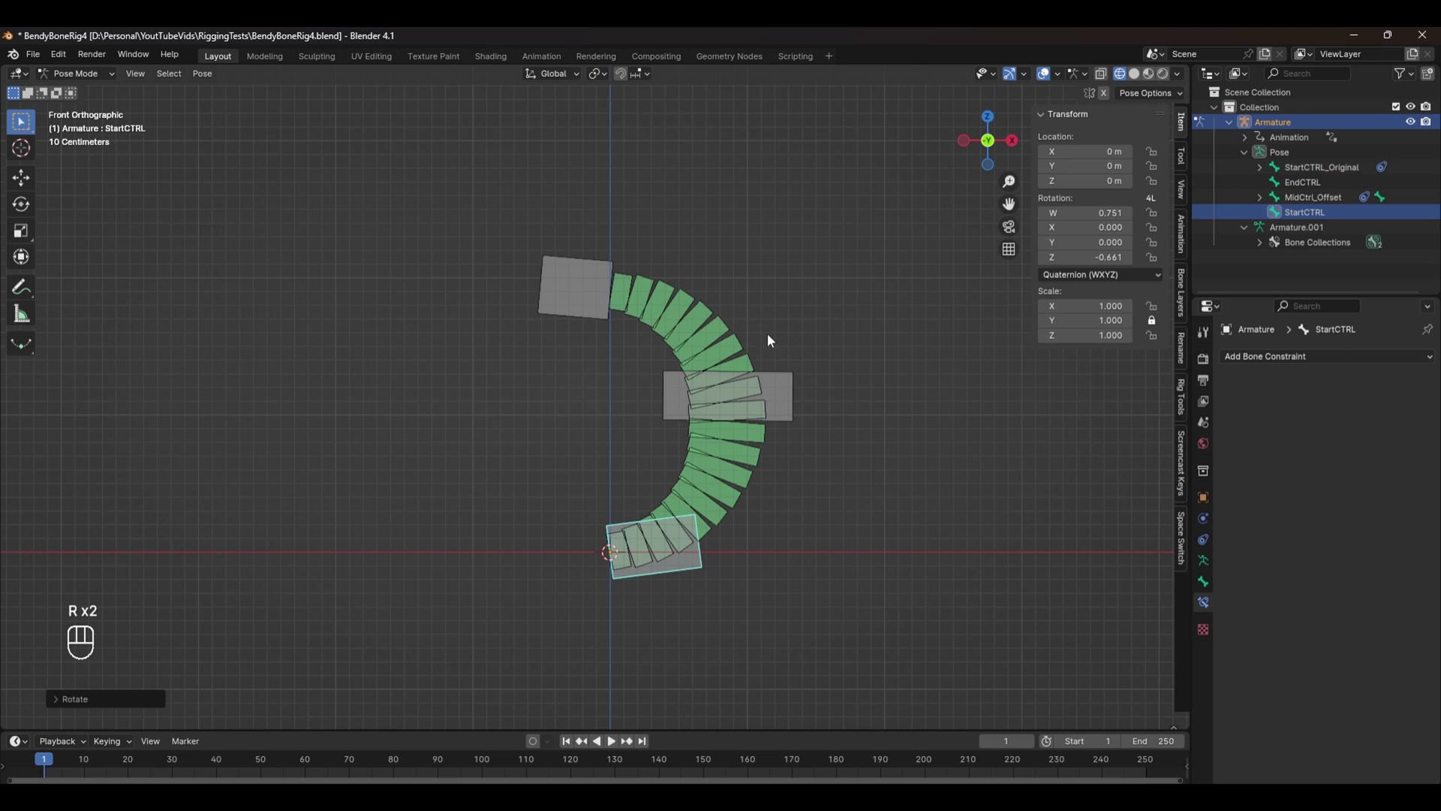
Step: Select MidCtrl in the bent pose and vary its VolumeSlider to slide the volume along the bones
left_click(555, 293)
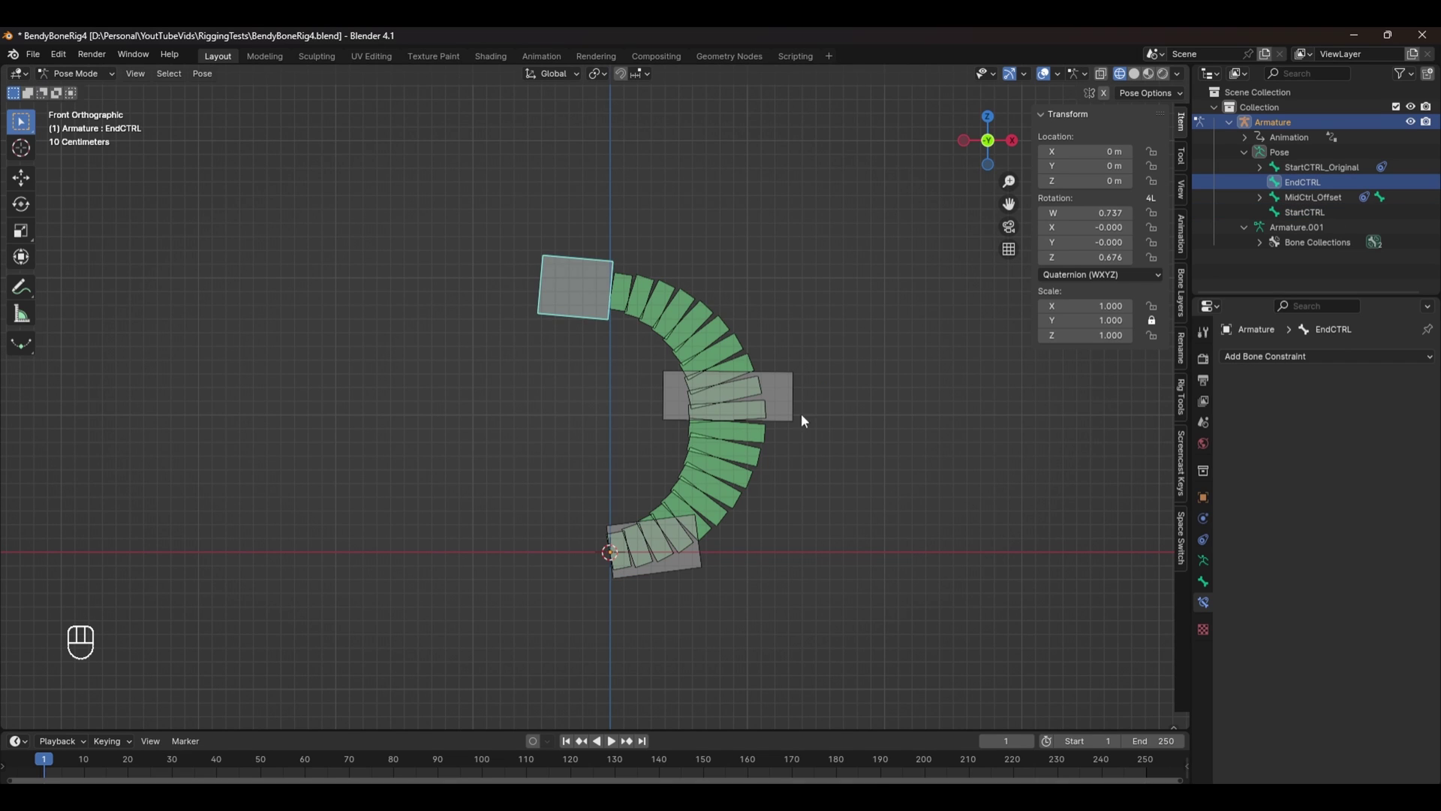
left_click(754, 379)
mouse_move(1126, 382)
left_mouse_down()
mouse_move(1156, 382)
mouse_move(1108, 383)
mouse_move(1164, 383)
mouse_move(1134, 383)
left_mouse_up()
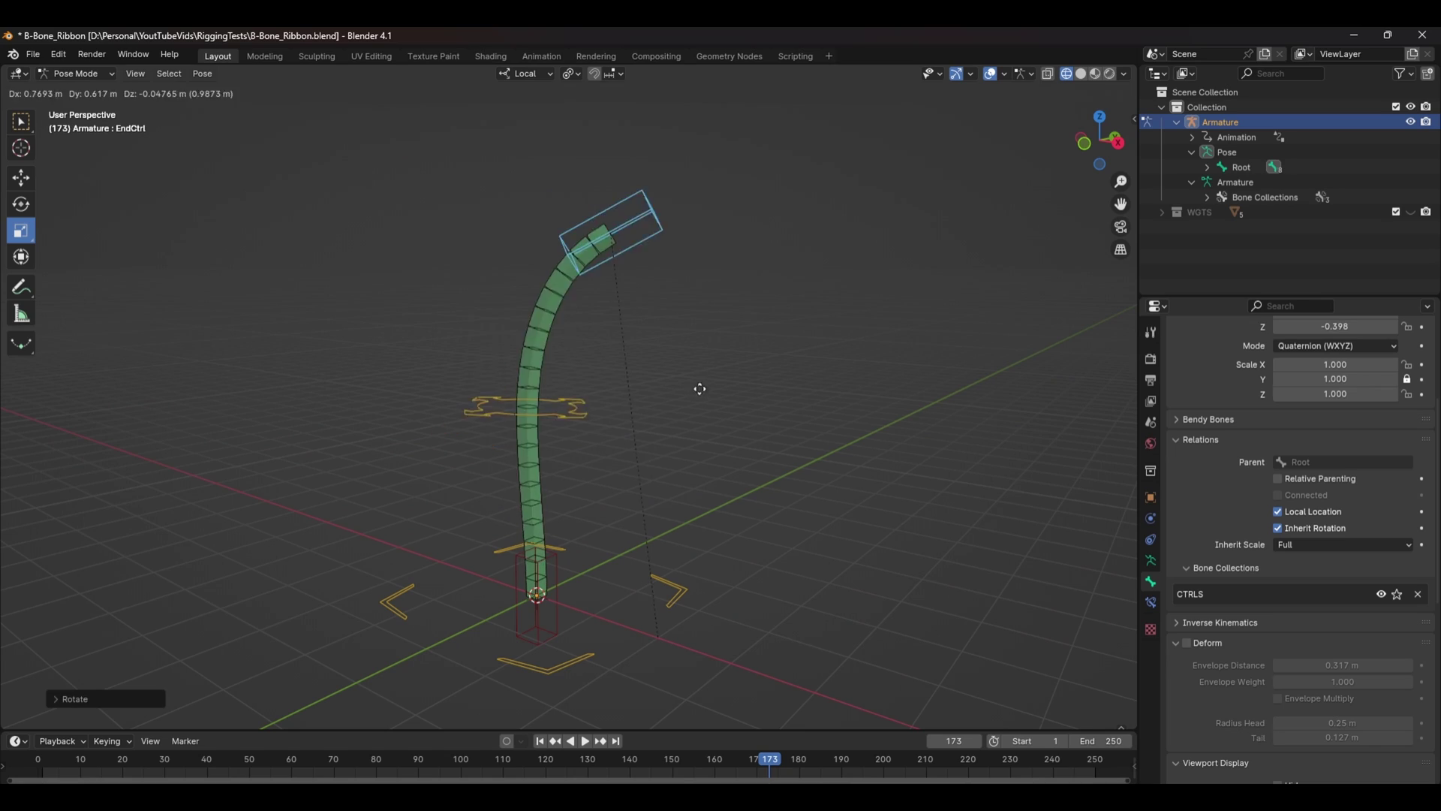
Step: In the B-Bone_Ribbon file, show the sidebar and vary the volume slider to test the finished rig
left_click_drag(559, 375, 546, 382)
key("n")
left_click_drag(1081, 383, 1057, 379)
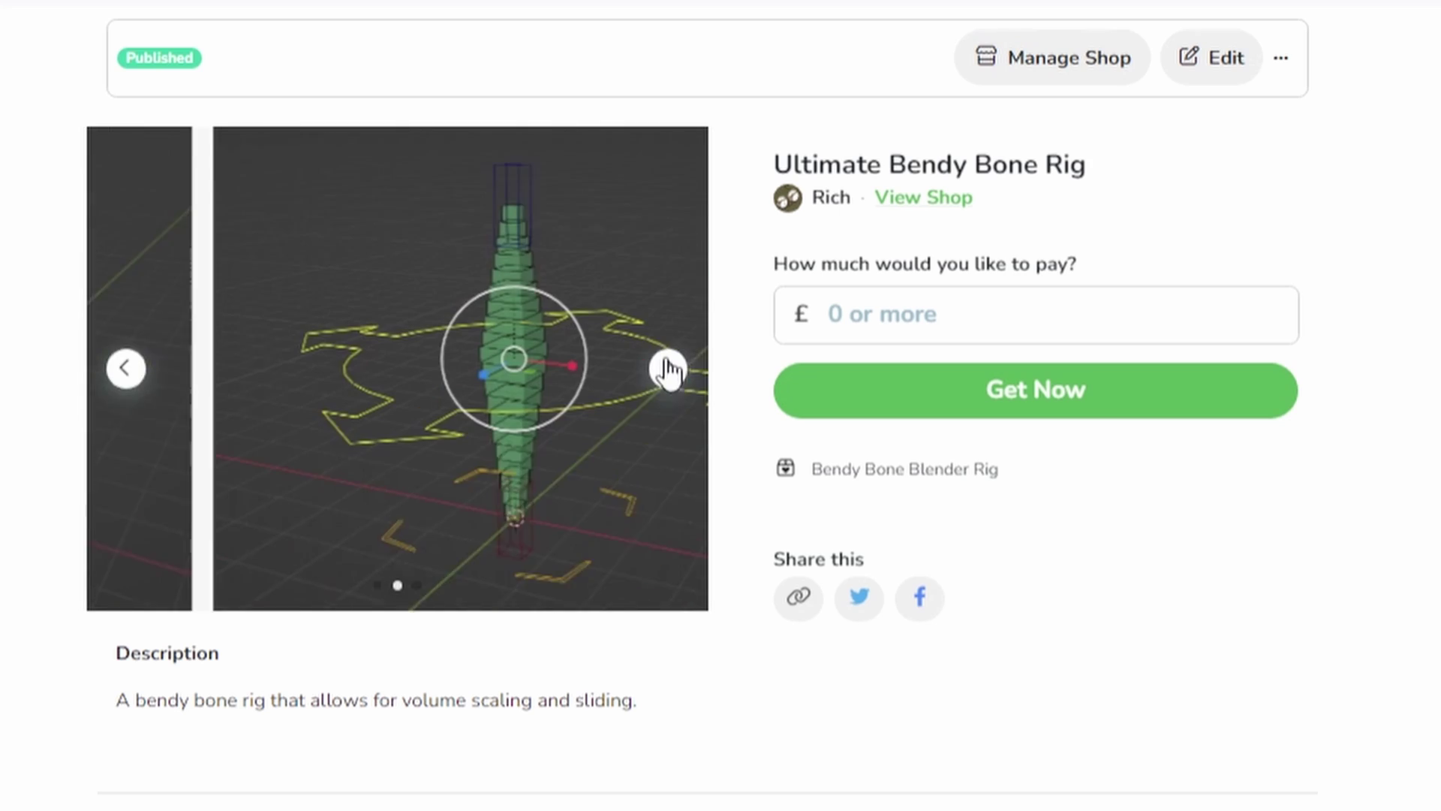
Step: Switch to the Ultimate Bendy Bone Rig shop page and view the next preview image
left_click(668, 369)
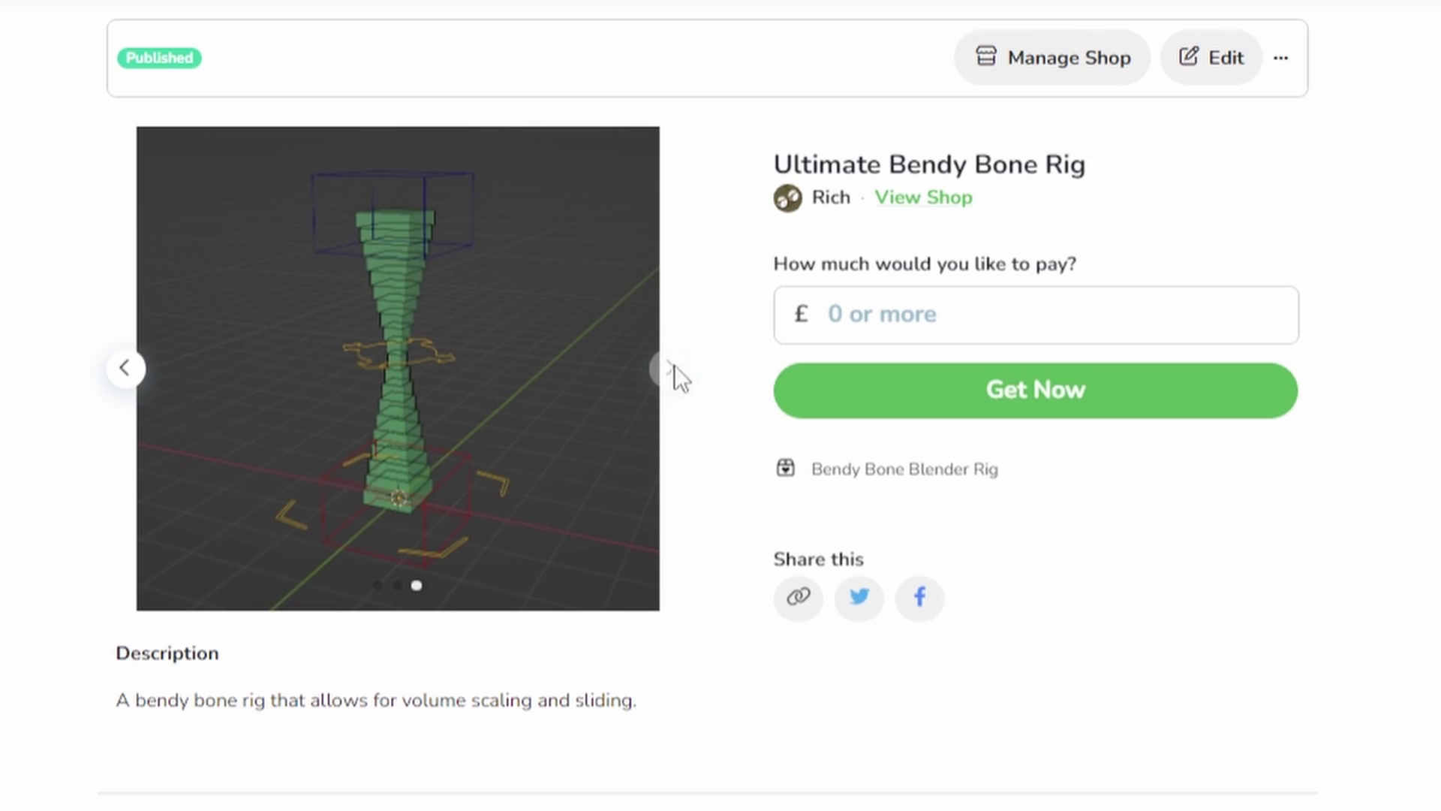